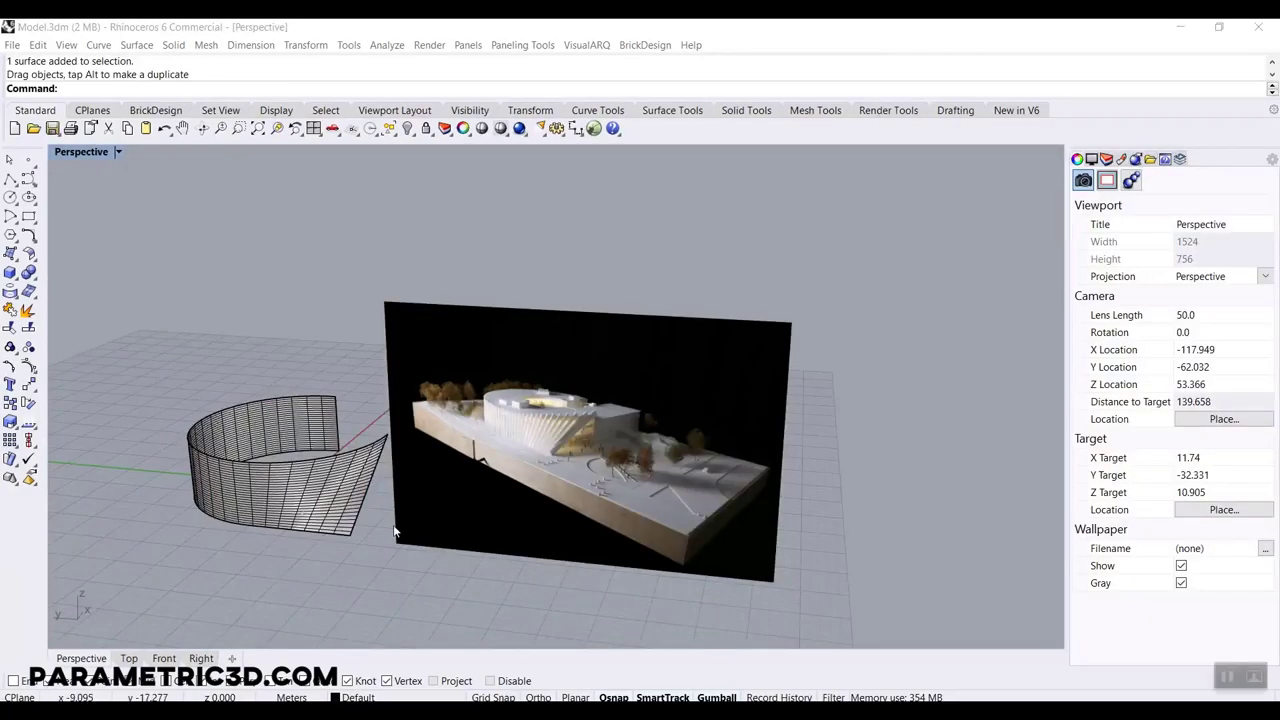
- Compare the reference photo with the finished curved surface, marking the building's roof arc, base arc and slanted edges on the photo
scroll(529, 427, "up", 3)
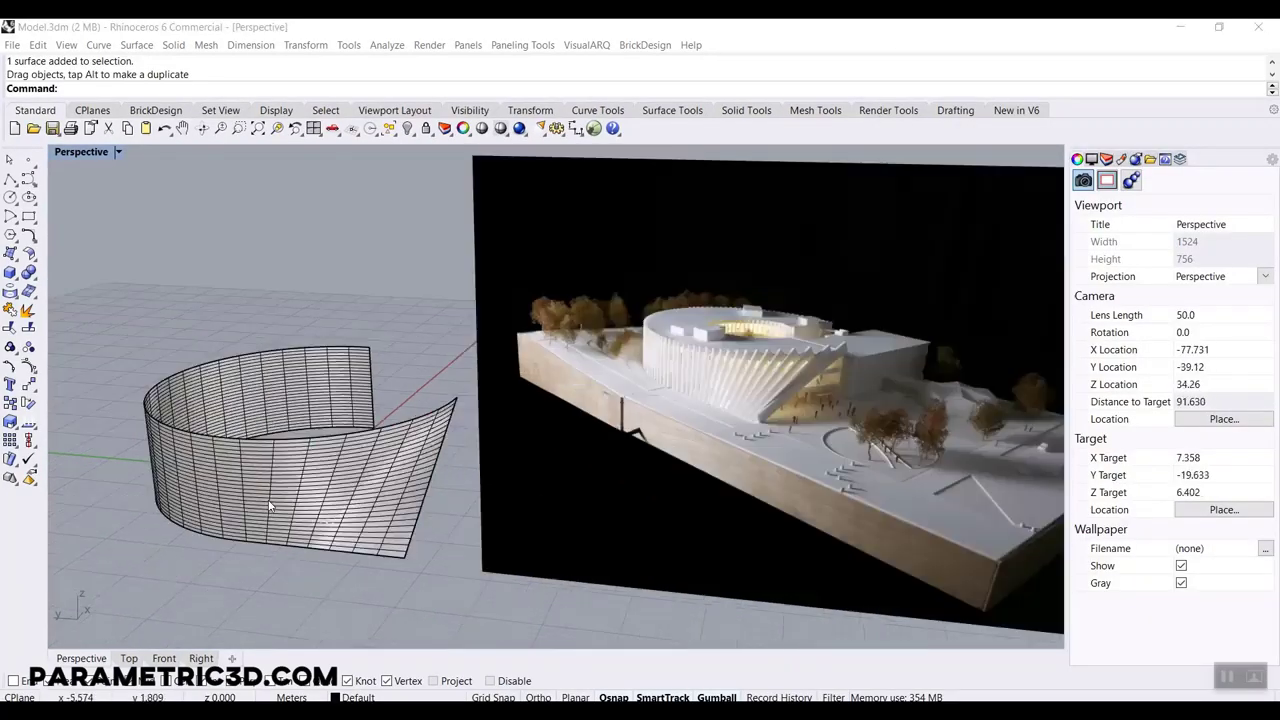
scroll(529, 427, "up", 4)
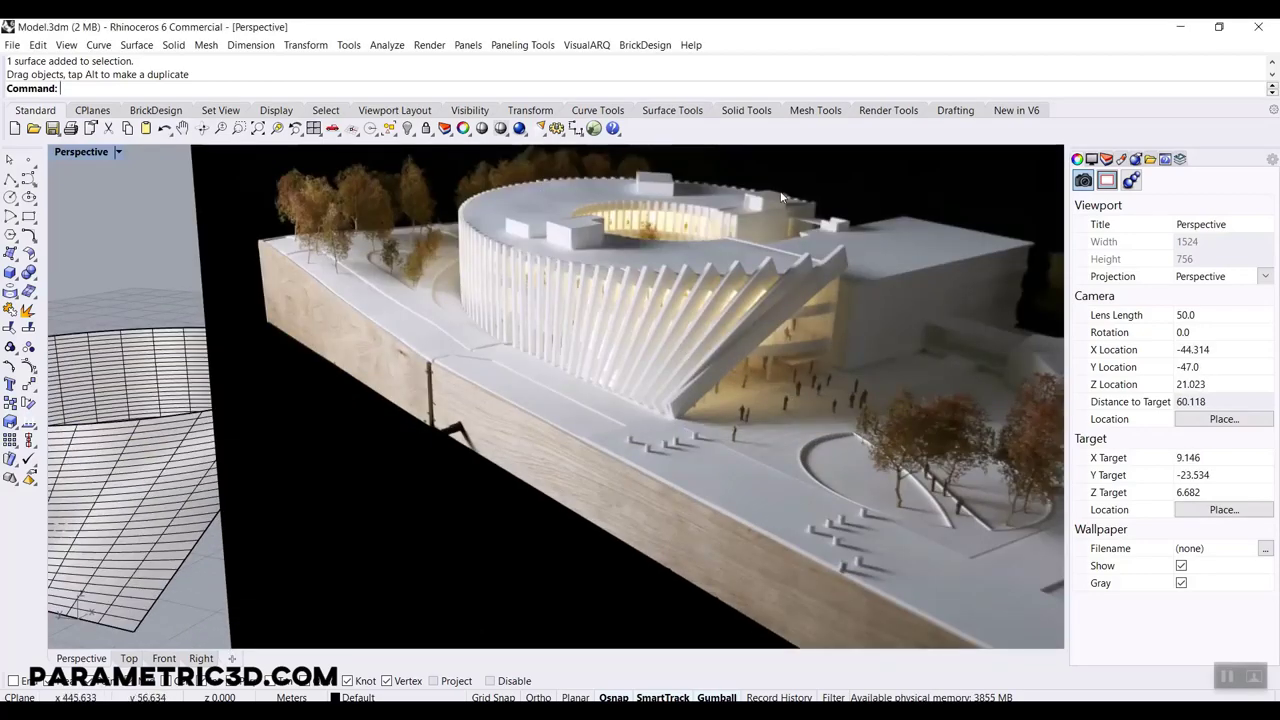
scroll(886, 305, "down", 4)
scroll(243, 408, "up", 4)
right_click_drag(250, 424, 371, 434)
scroll(441, 463, "down", 6)
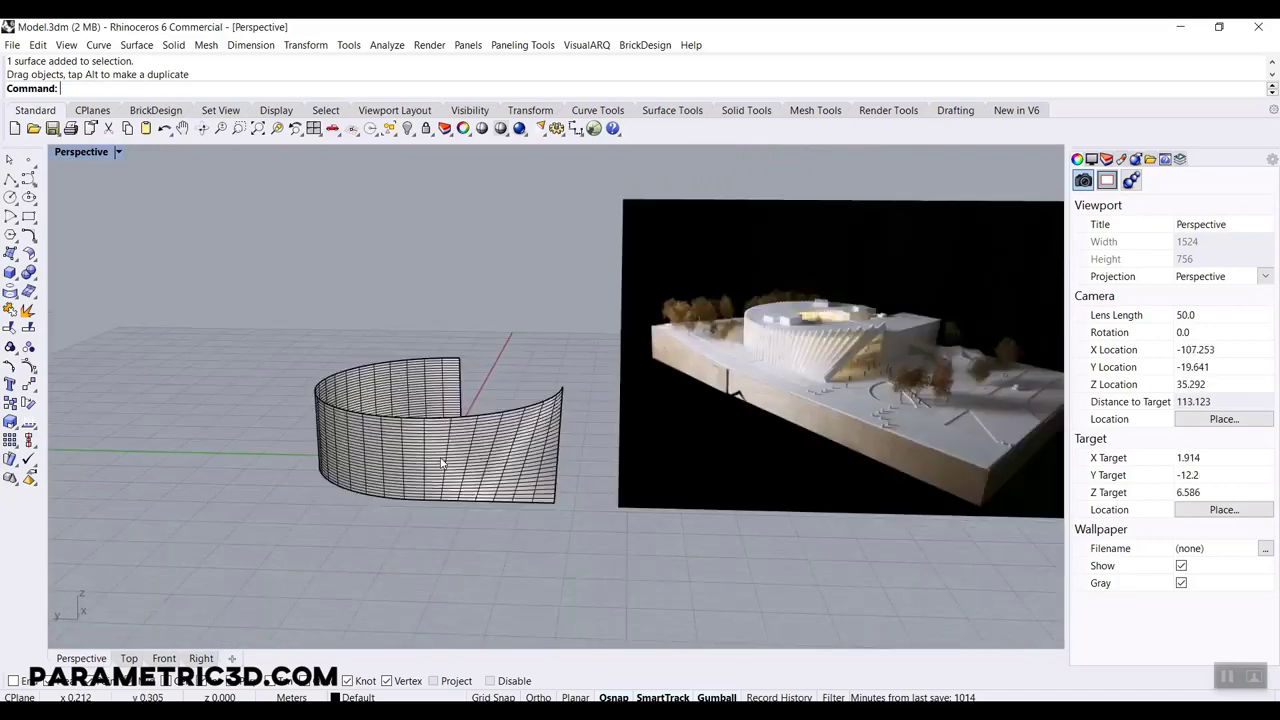
scroll(863, 290, "up", 8)
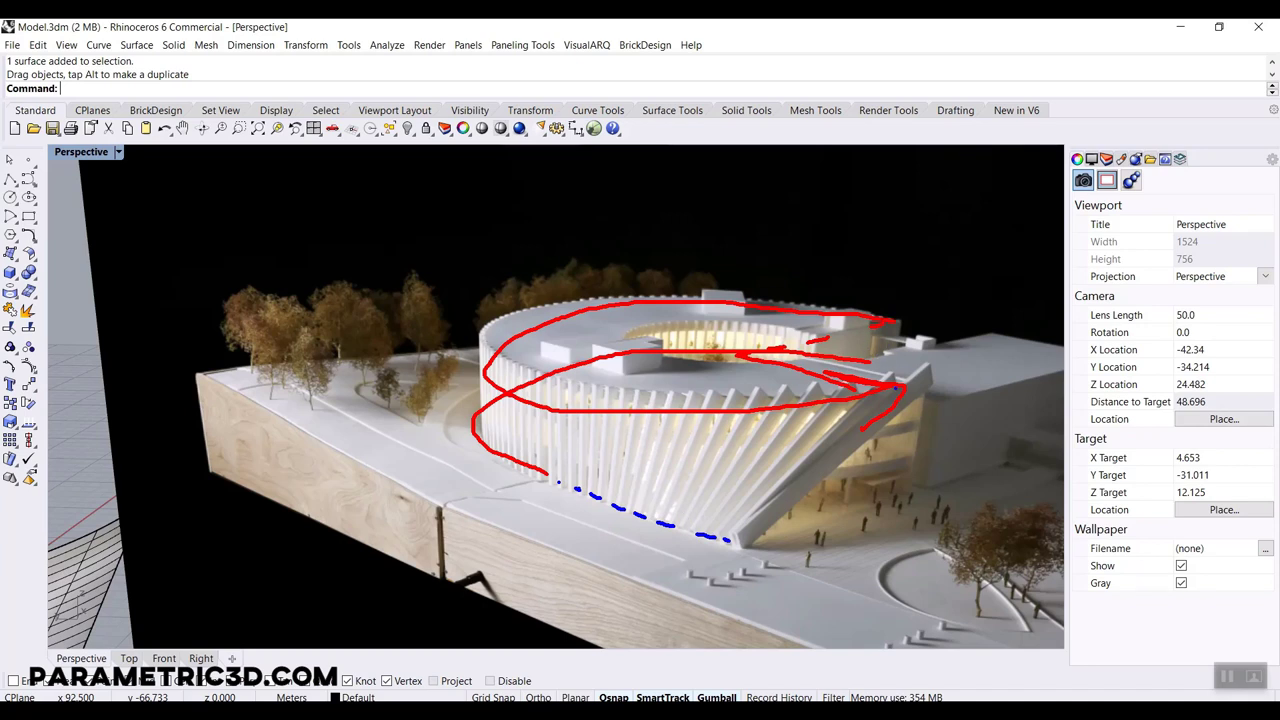
left_click_drag(878, 318, 870, 358)
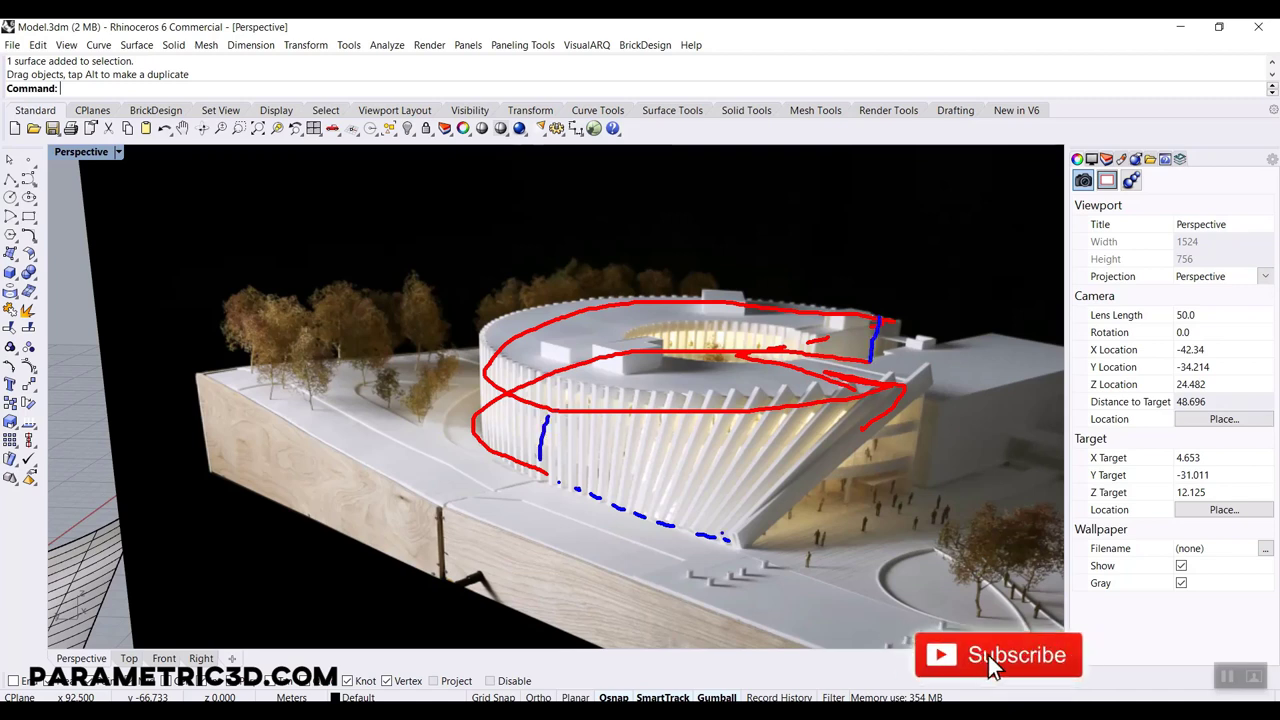
left_click_drag(737, 540, 895, 390)
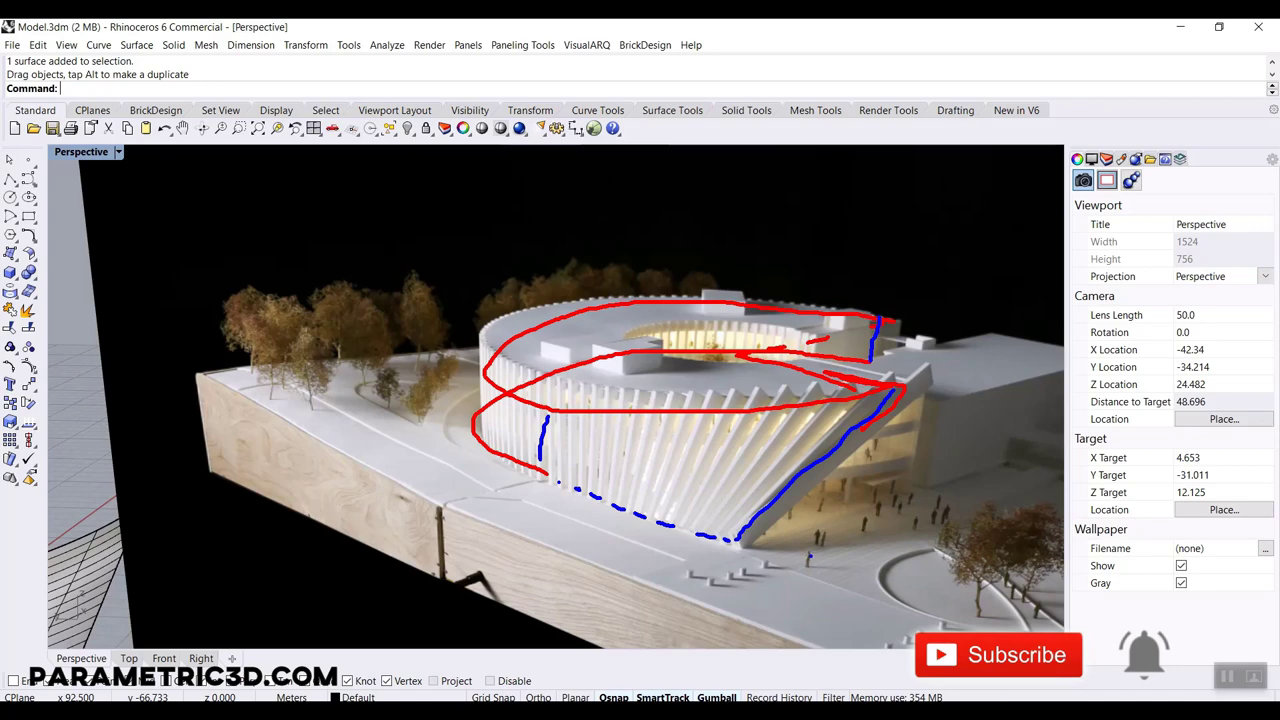
key("Escape")
- Delete the reference picture and the existing curved surface to leave an empty scene
scroll(916, 314, "down", 8)
left_click(783, 376)
key("Delete")
left_click_drag(569, 323, 420, 522)
key("Delete")
right_click_drag(530, 300, 482, 360)
scroll(482, 360, "up", 4)
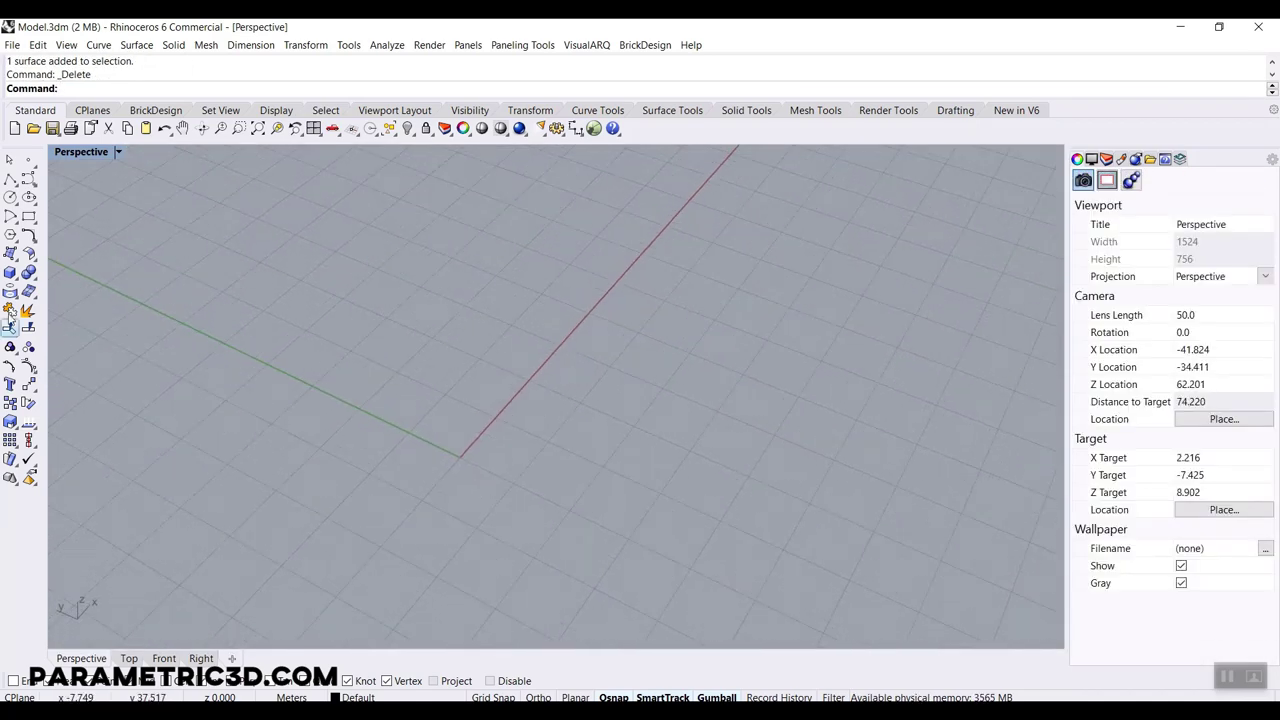
- Draw a three-quarter arc centred at the origin, starting on the X axis with a radius of about 17.2 m
left_click(10, 233)
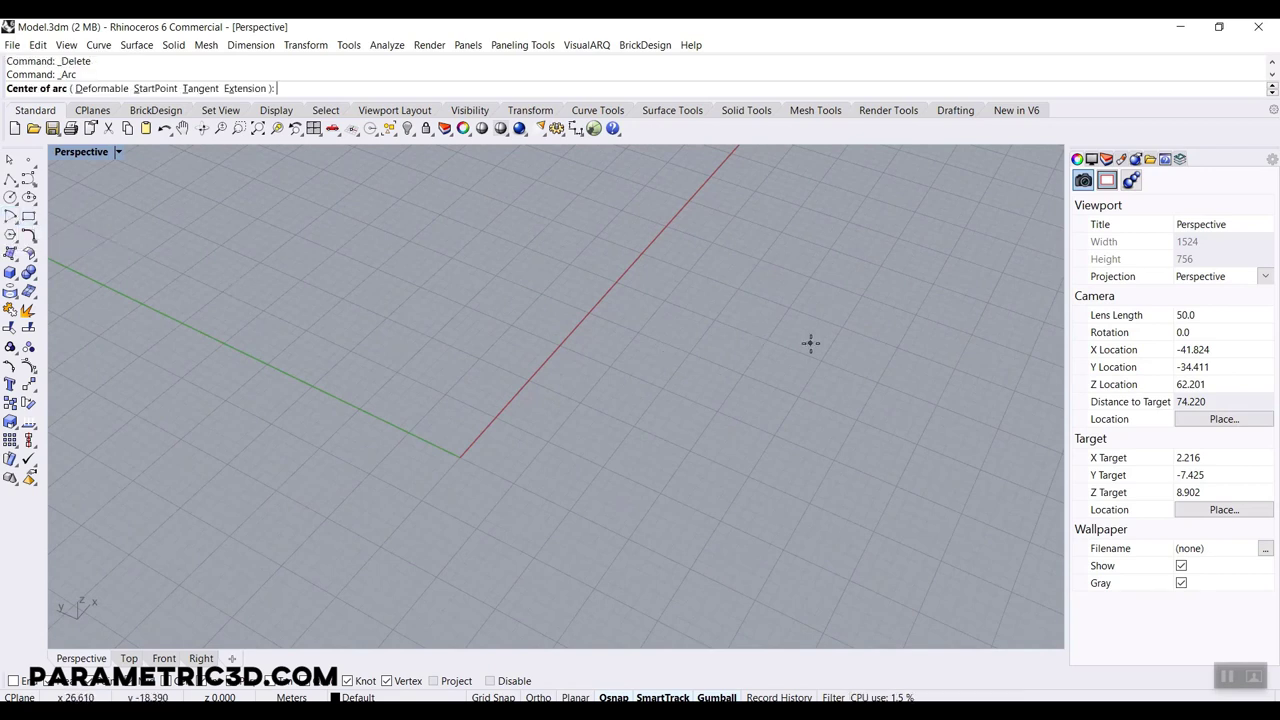
type("0")
key("Return")
right_click_drag(571, 420, 522, 395)
scroll(522, 398, "up", 4)
key("shift")
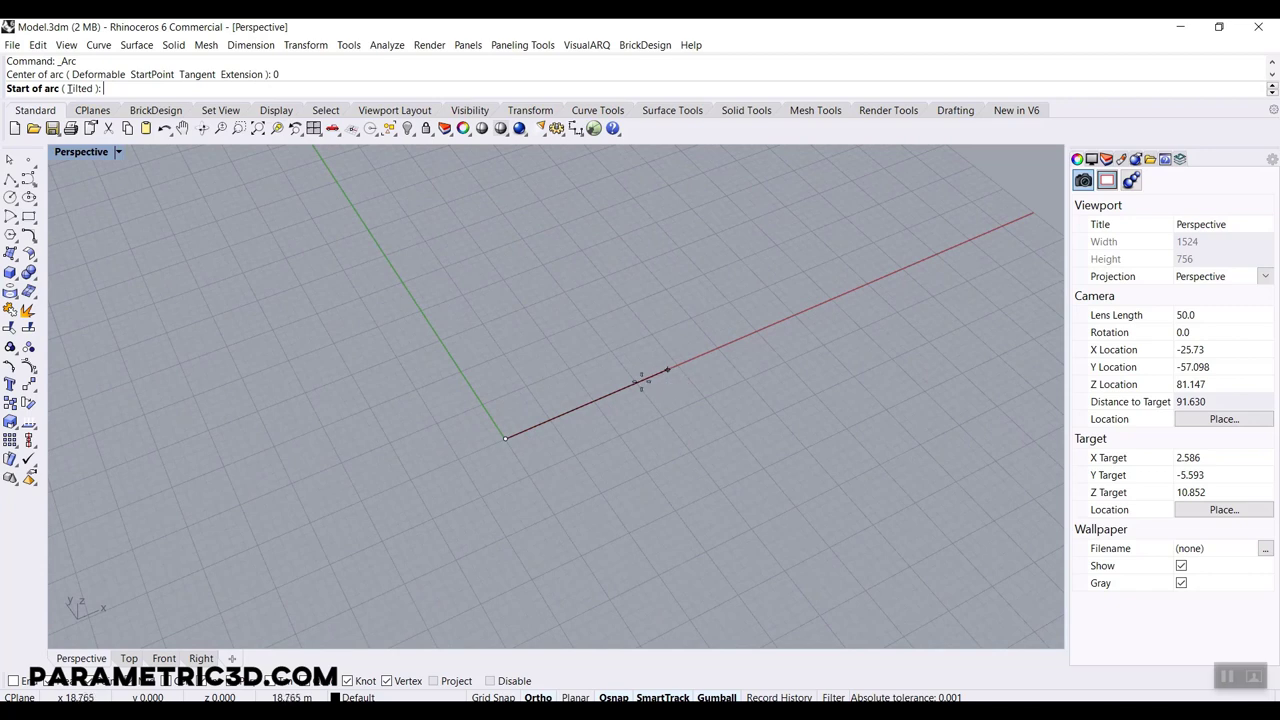
left_click(655, 373)
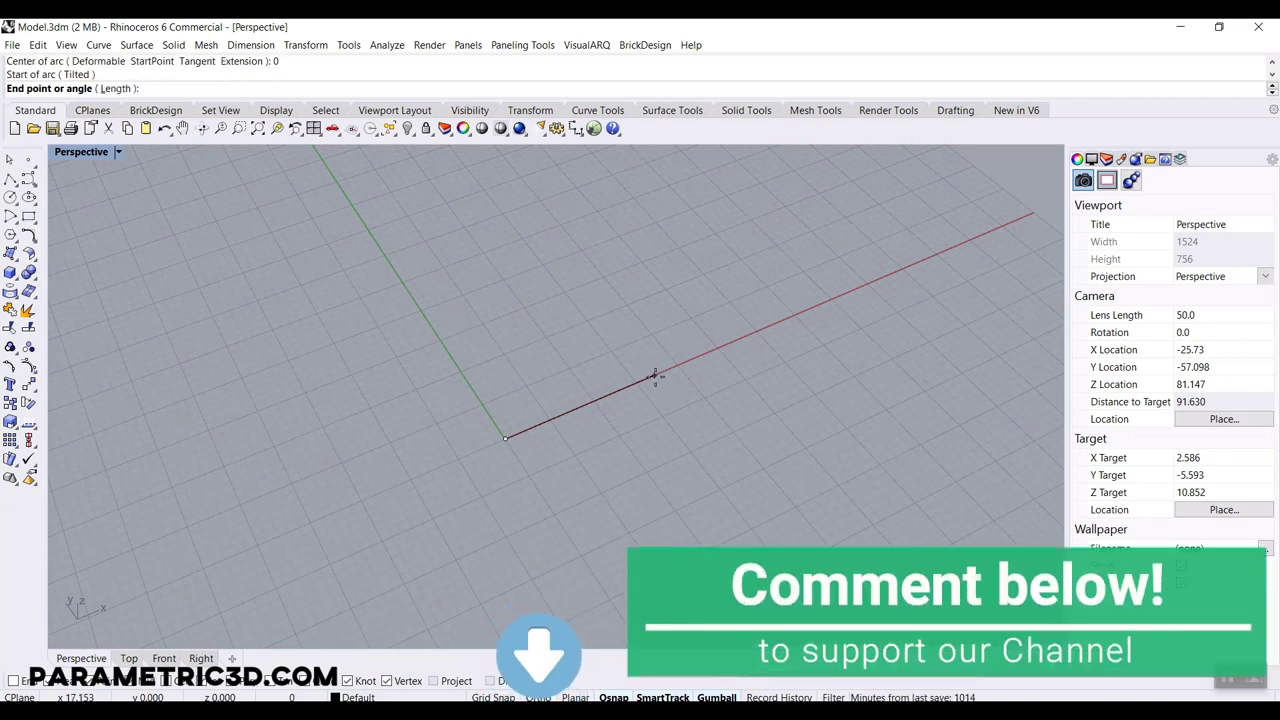
left_click(519, 592)
right_click_drag(619, 463, 633, 404)
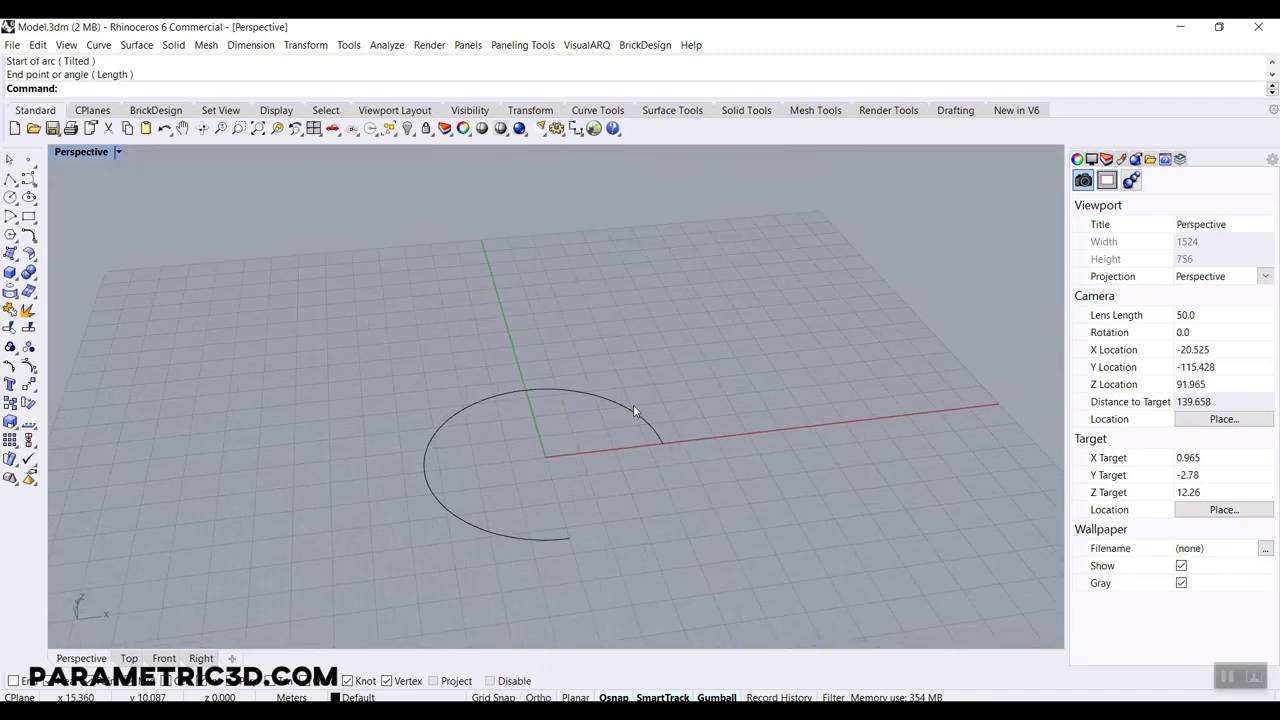
left_click(633, 404)
left_click_drag(545, 420, 577, 366)
key("ctrl+z")
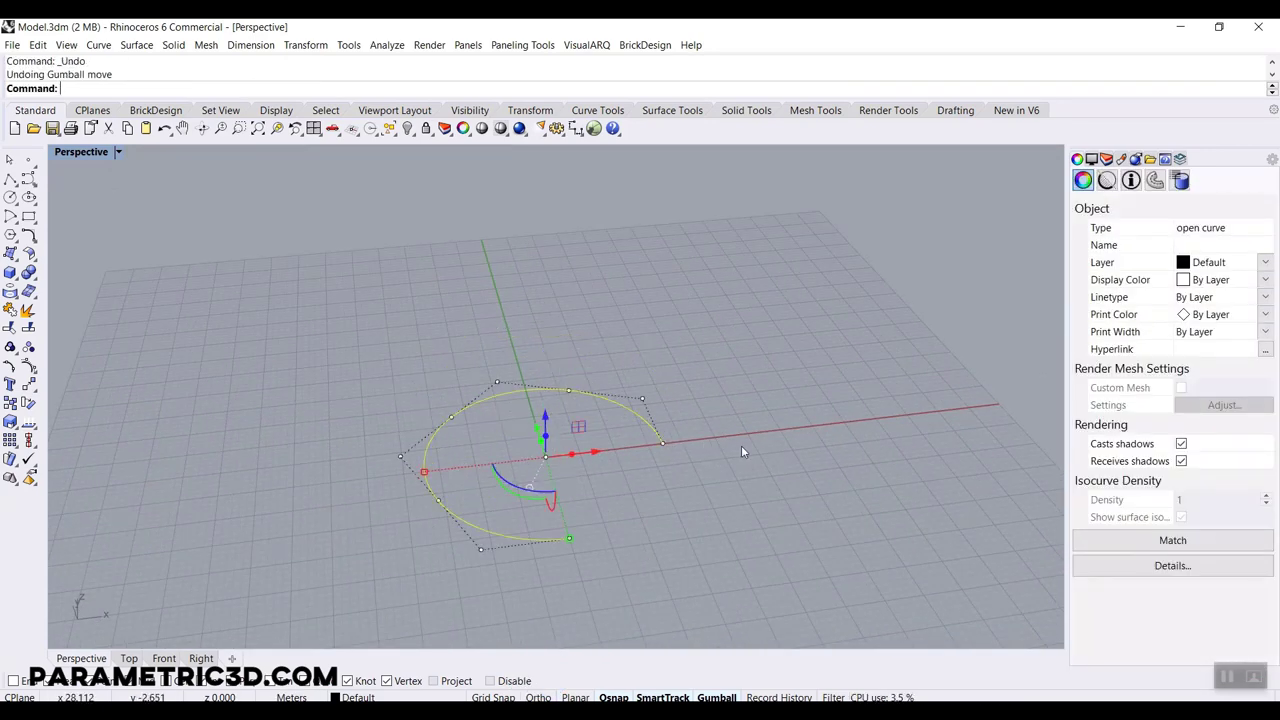
- Draw a half-circle arc centred at the origin, from the first arc's start point to the opposite side on the X axis
key("Return")
type("0")
key("Return")
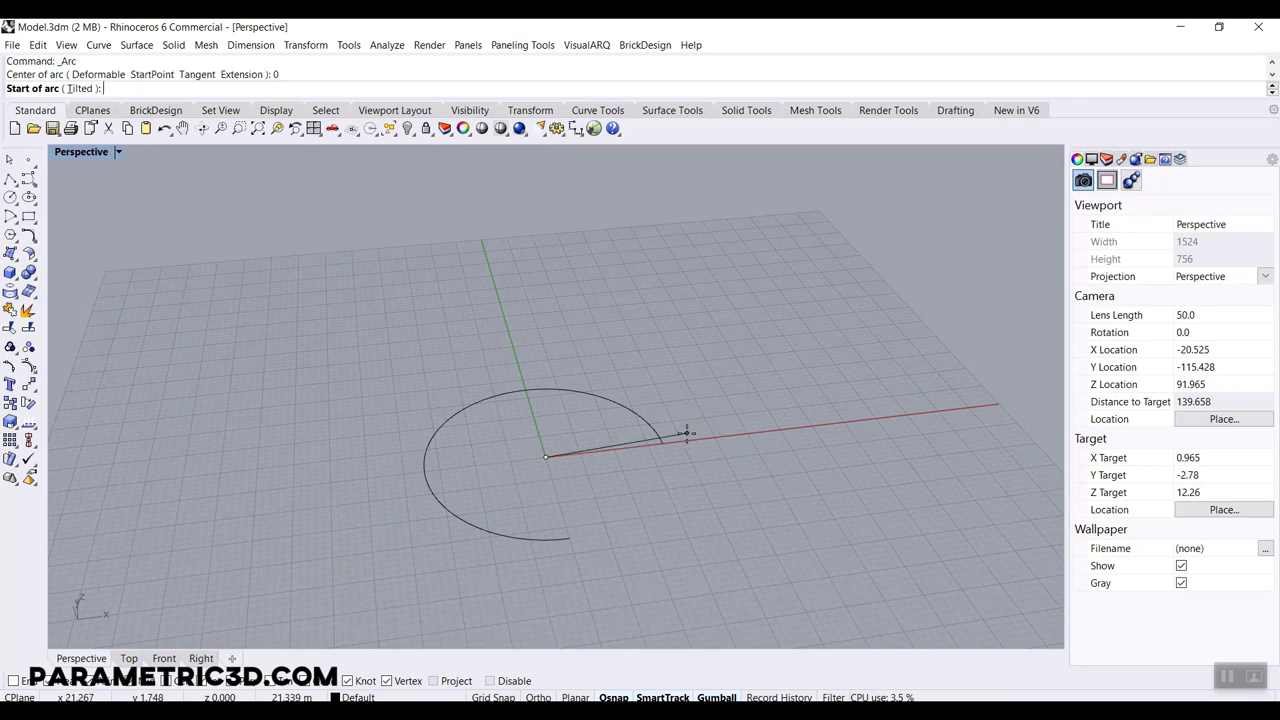
left_click(660, 444)
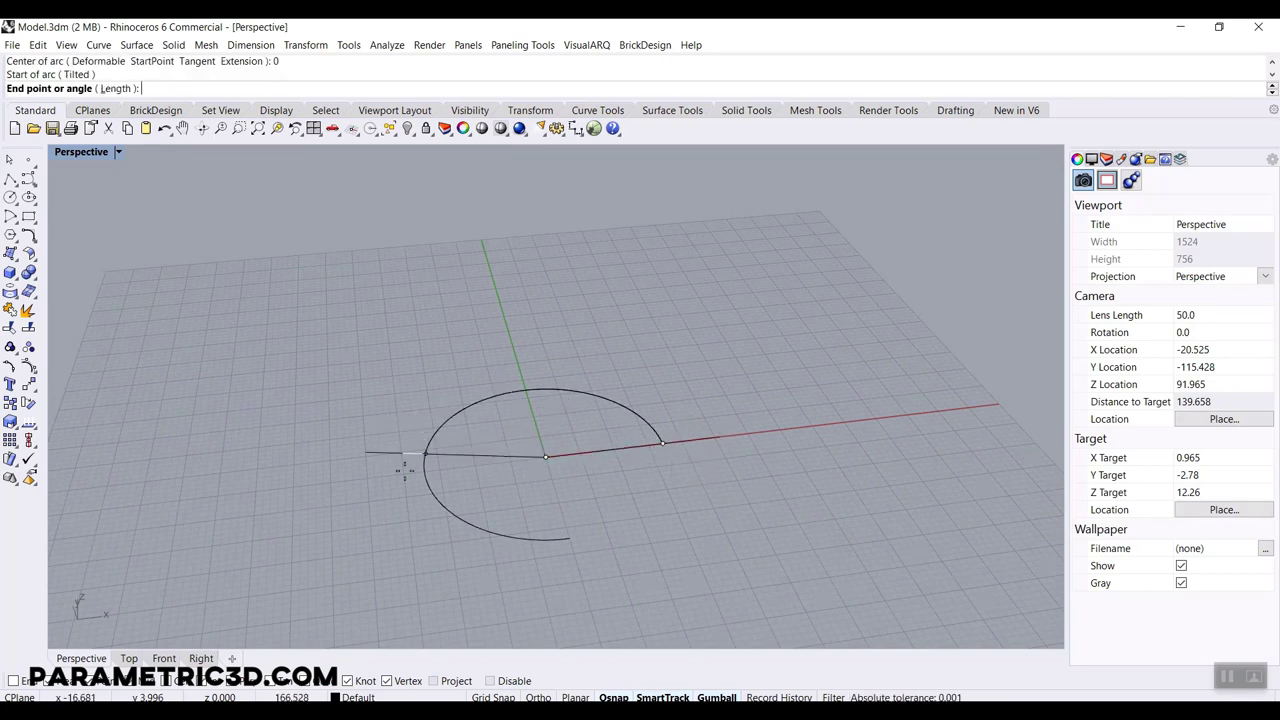
key("Escape")
- Move the three-quarter arc straight up by about 9.4 m above the half-circle arc
right_click_drag(553, 500, 543, 519)
left_click(540, 531)
left_click_drag(553, 433, 551, 372)
left_click(680, 366)
- Extend the free end of the lower half-circle with a straight tangent segment using dynamic Extend with Type=Line
right_click_drag(680, 366, 465, 519)
type("Ext")
key("Down")
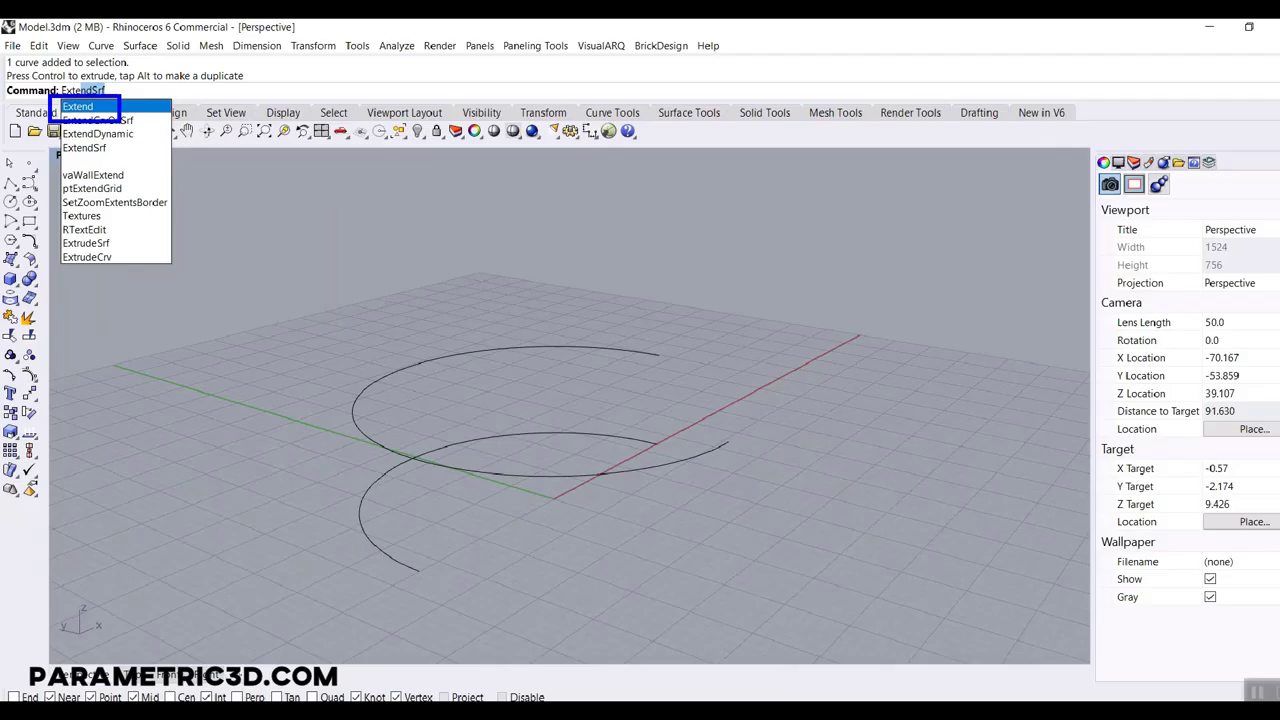
left_click(150, 128)
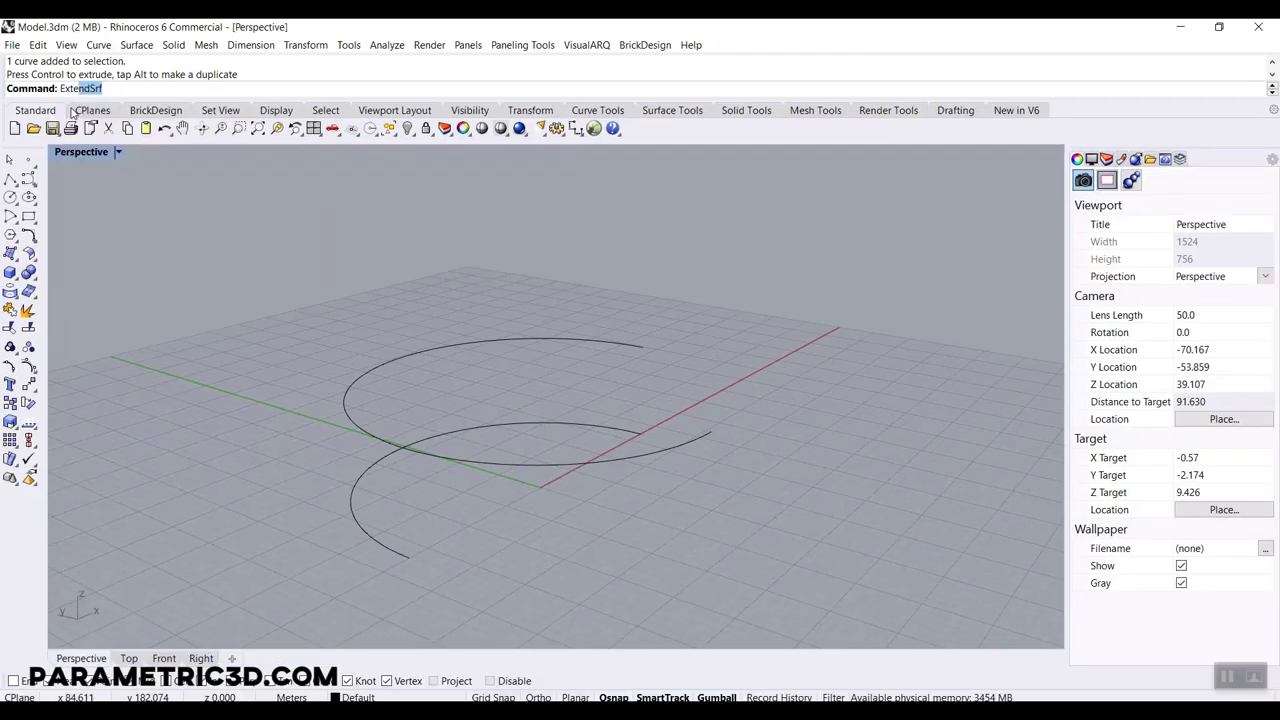
key("BackSpace")
key("Return")
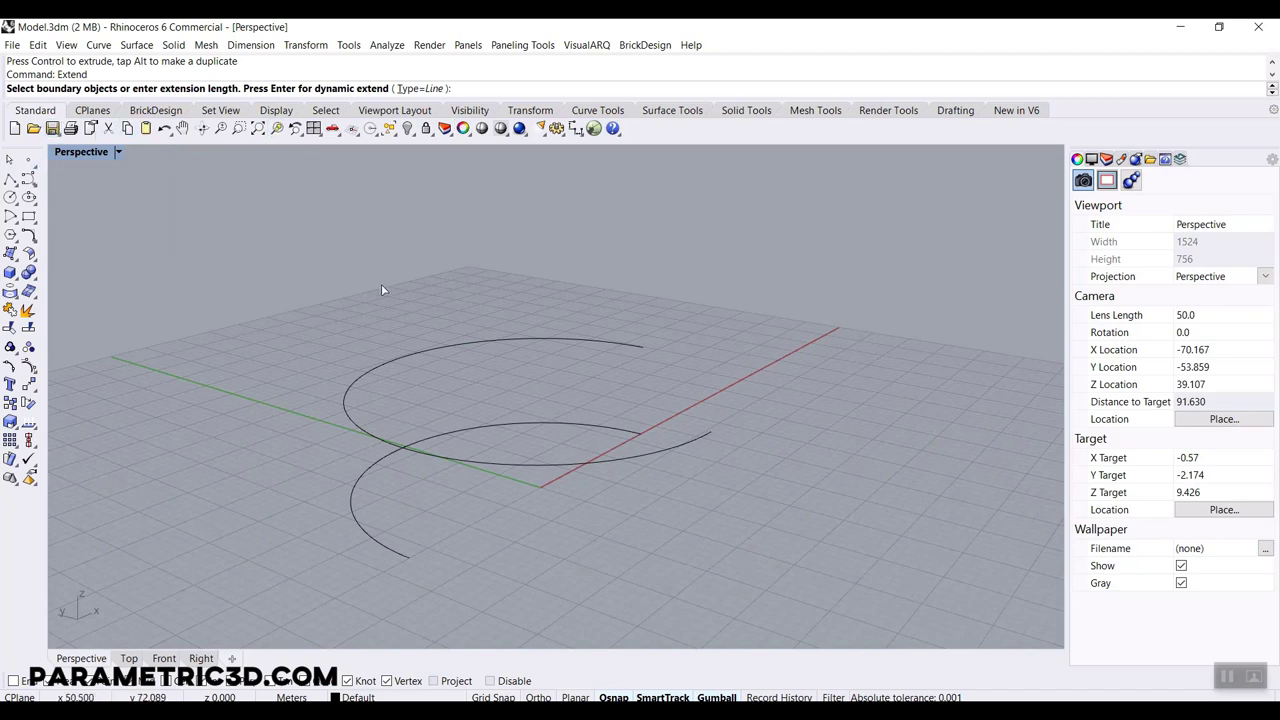
key("Return")
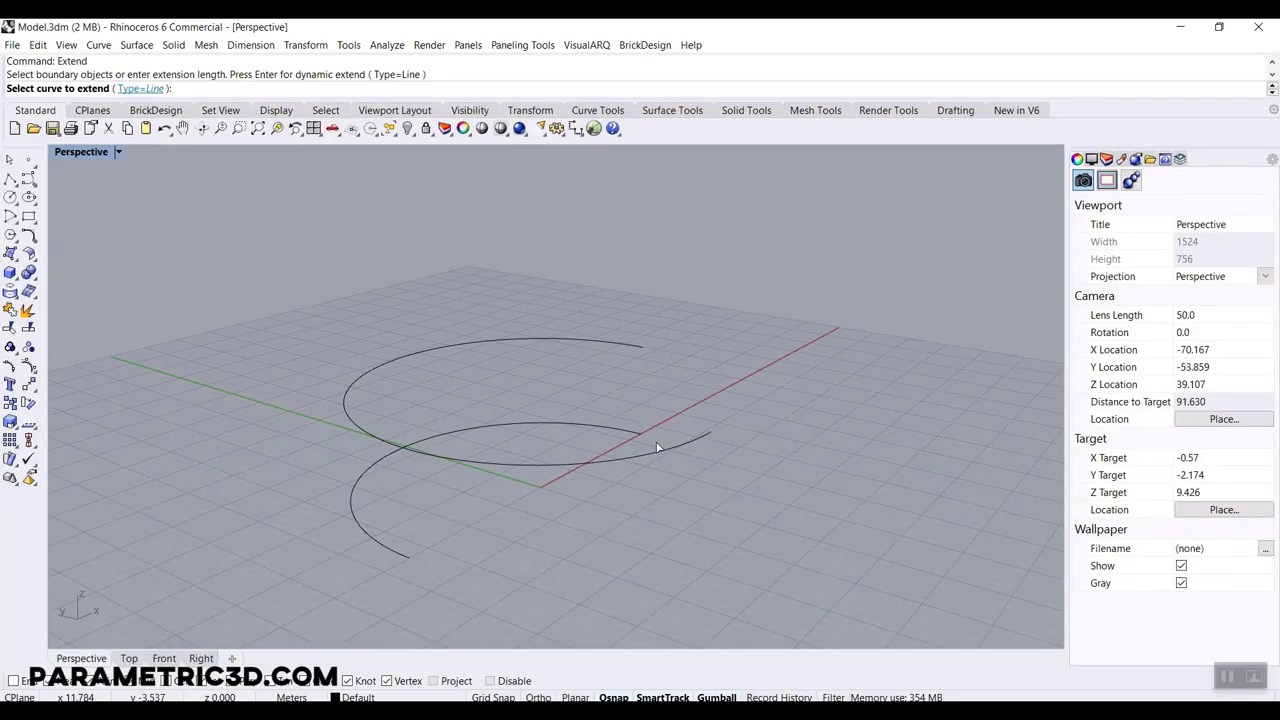
scroll(600, 470, "down", 3)
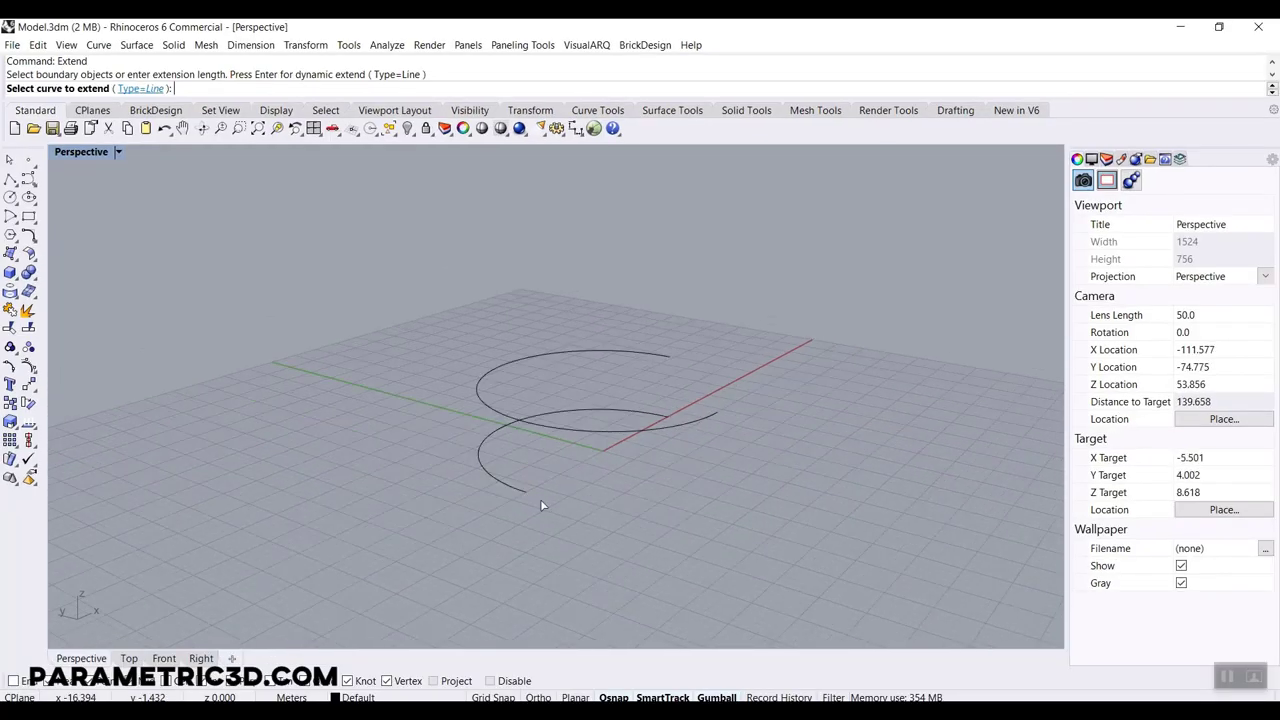
left_click(507, 479)
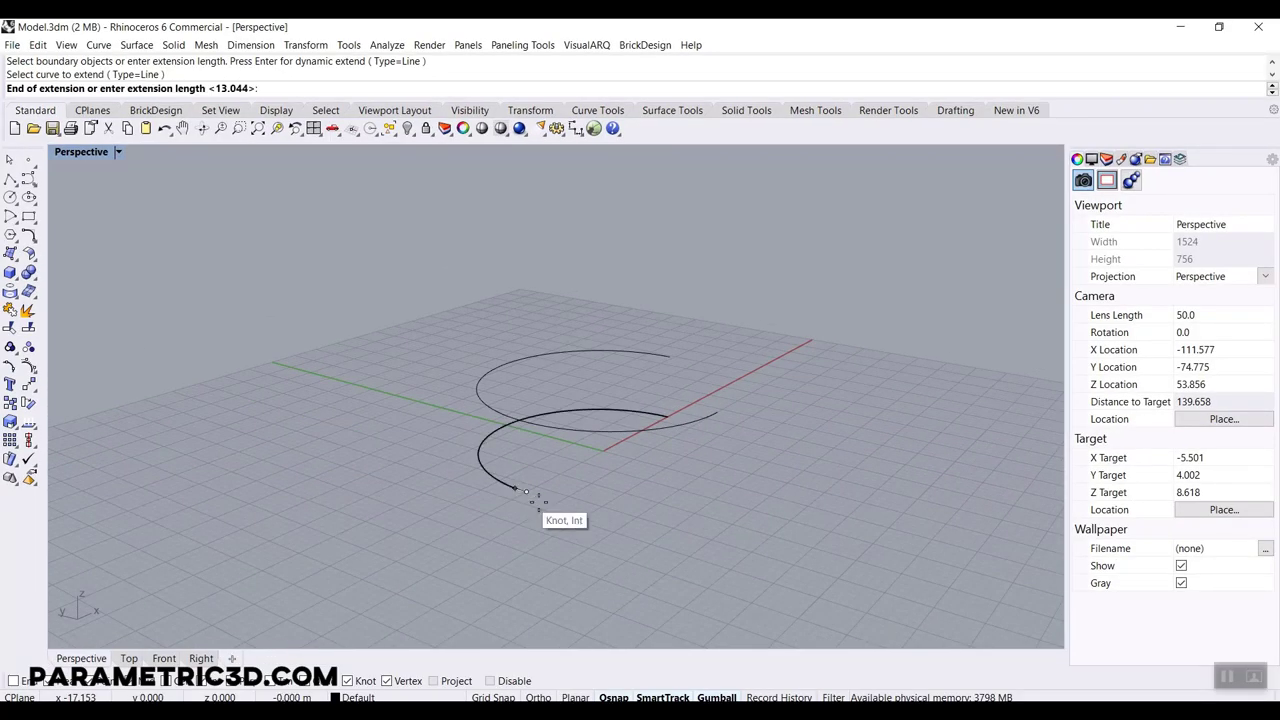
left_click(722, 417)
- Draw a slanted polyline from the end of the extended lower curve to the nearby end of the upper arc
scroll(692, 390, "down", 4)
right_click_drag(692, 390, 728, 449)
scroll(727, 450, "up", 3)
left_click(8, 180)
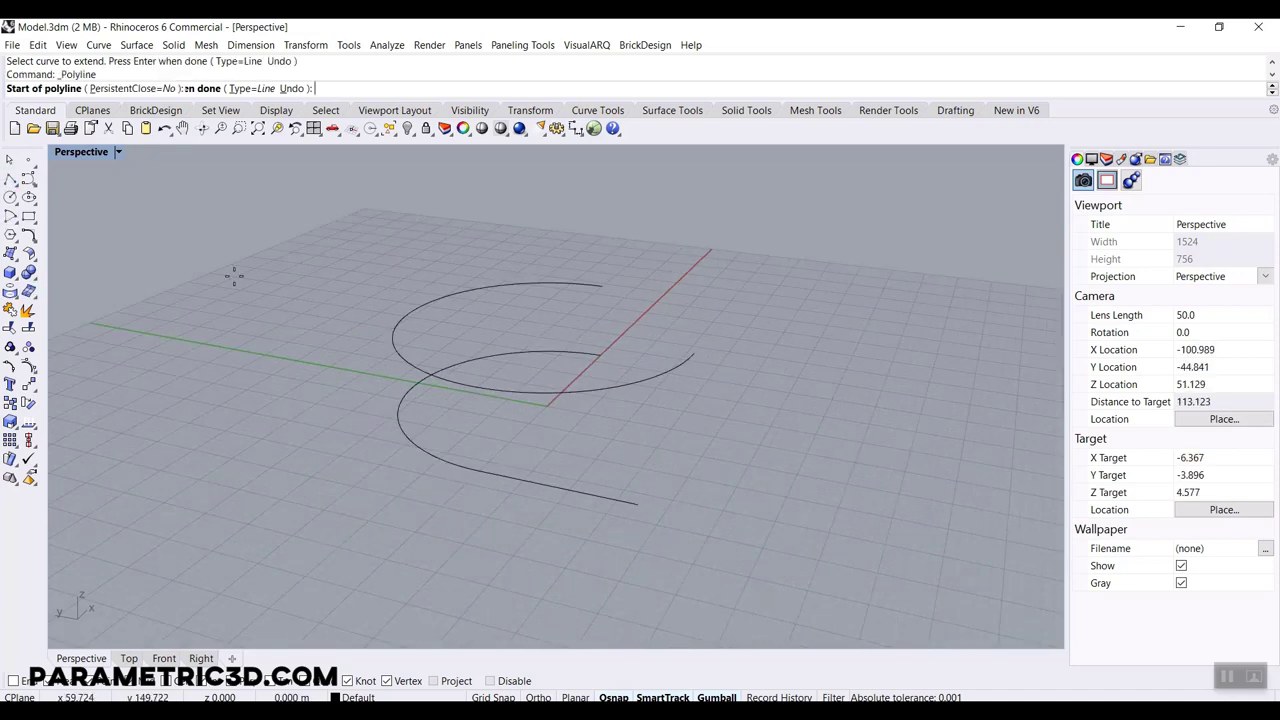
left_click(637, 503)
left_click(693, 356)
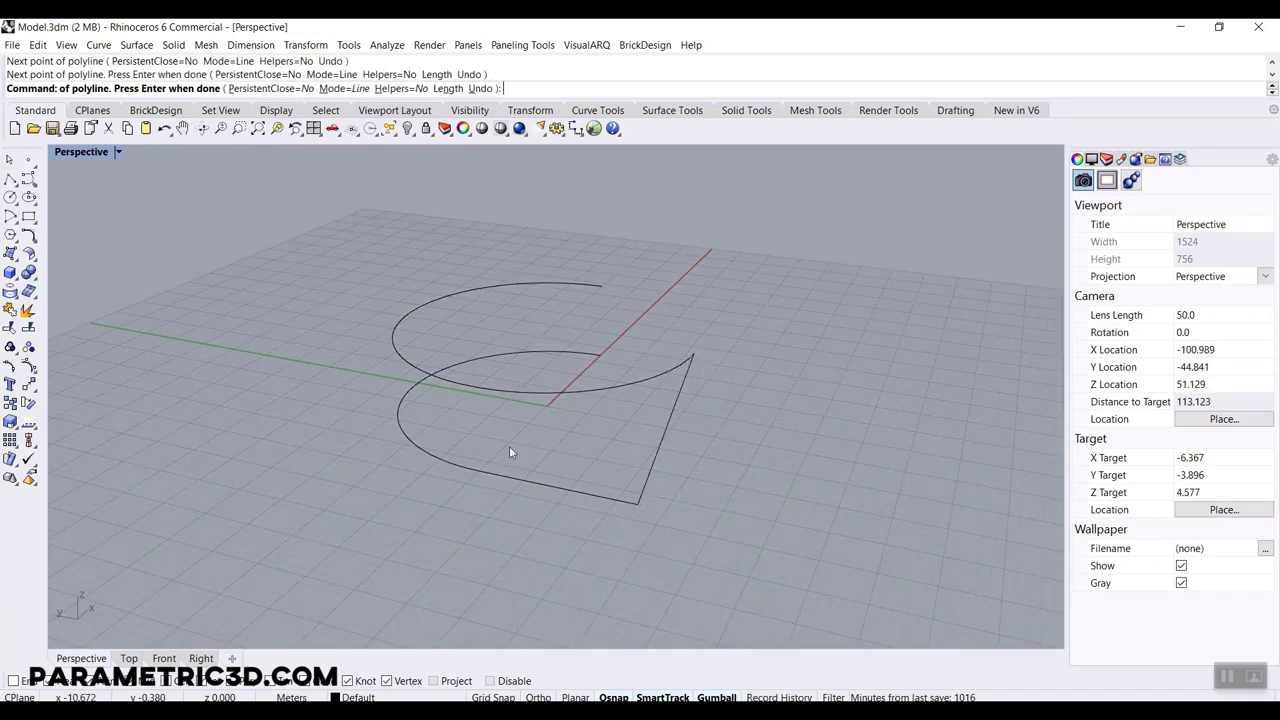
key("Return")
- Draw a vertical polyline from where the lower arc meets its straight extension up to the upper arc
key("Return")
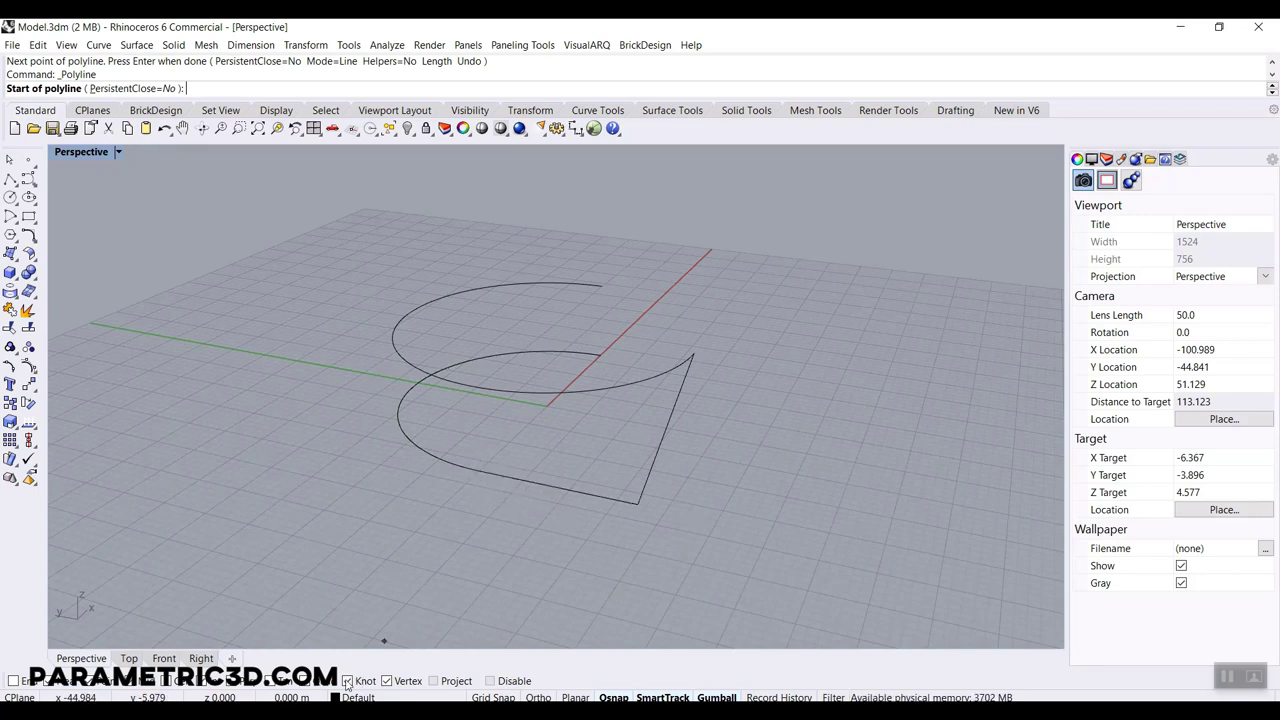
left_click(483, 472)
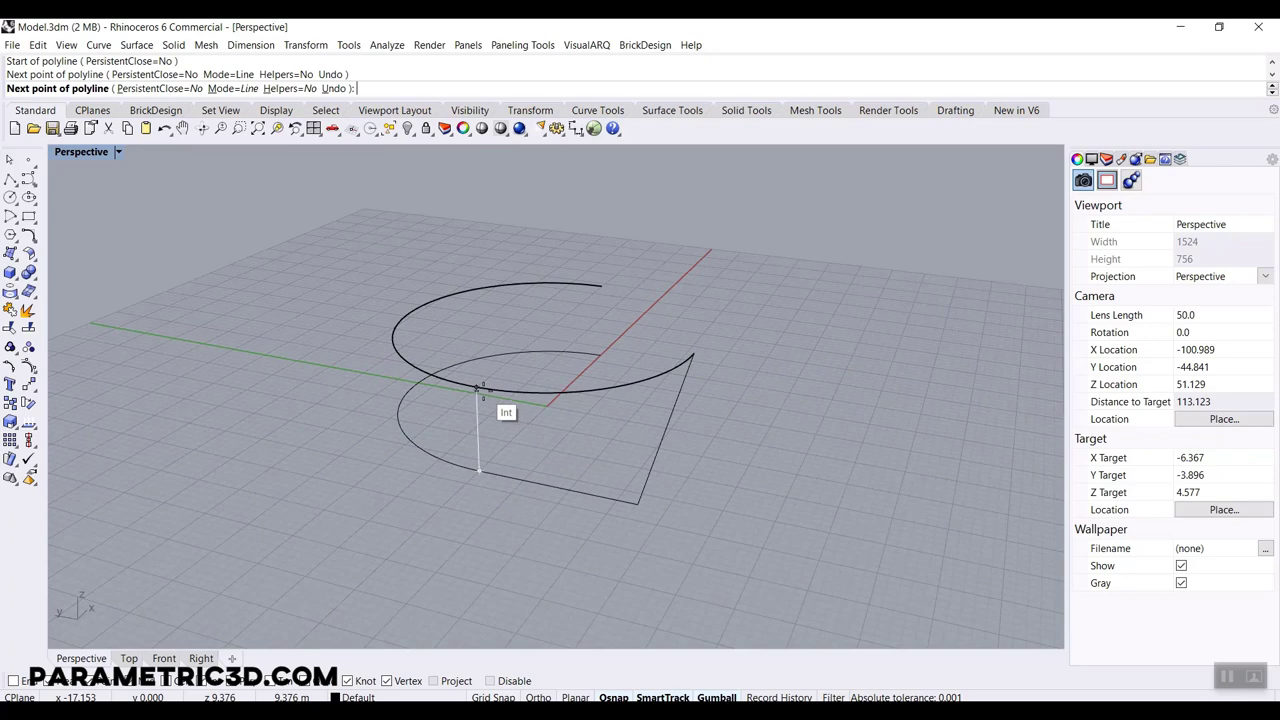
left_click(479, 387)
right_click(476, 405)
- Draw a vertical polyline connecting the start points of the lower and upper arcs above the X axis
right_click_drag(475, 406, 515, 432)
right_click(553, 357)
key("Return")
left_click(566, 323)
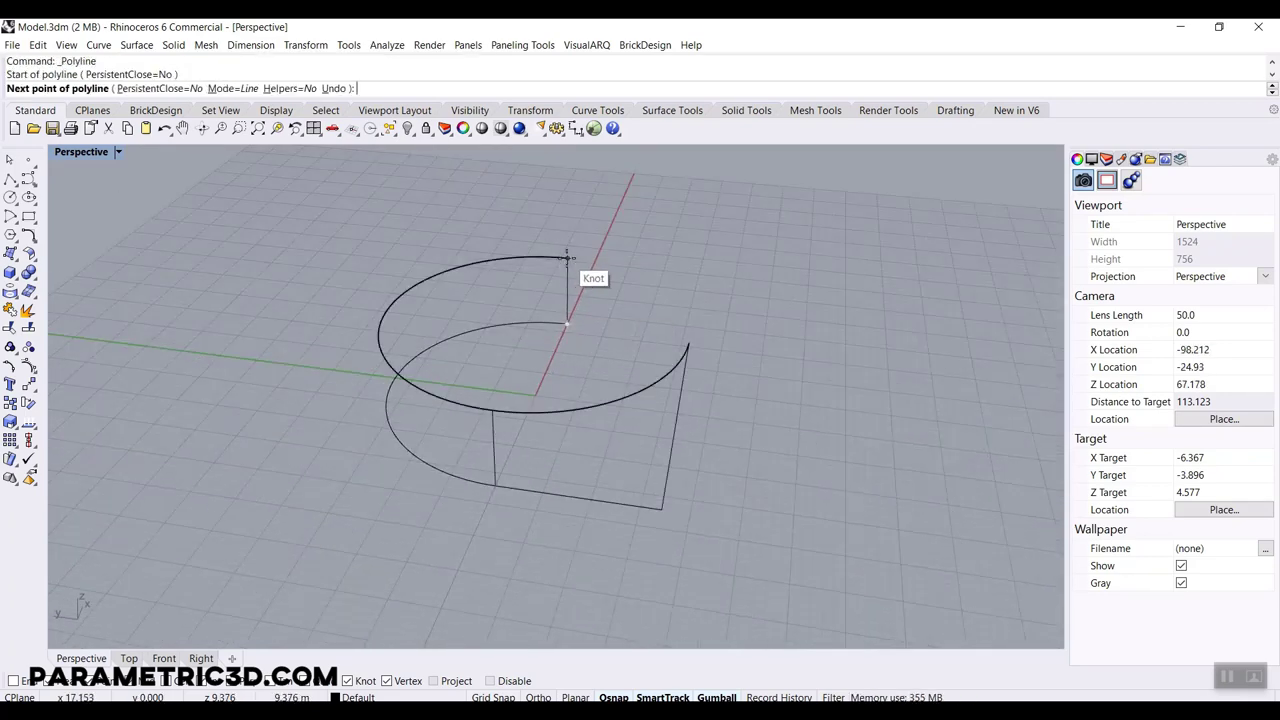
left_click(567, 260)
key("Return")
- Create a Sweep2 surface using the upper and lower curves as rails and the three connecting lines as unchanged cross sections
right_click_drag(566, 262, 539, 388)
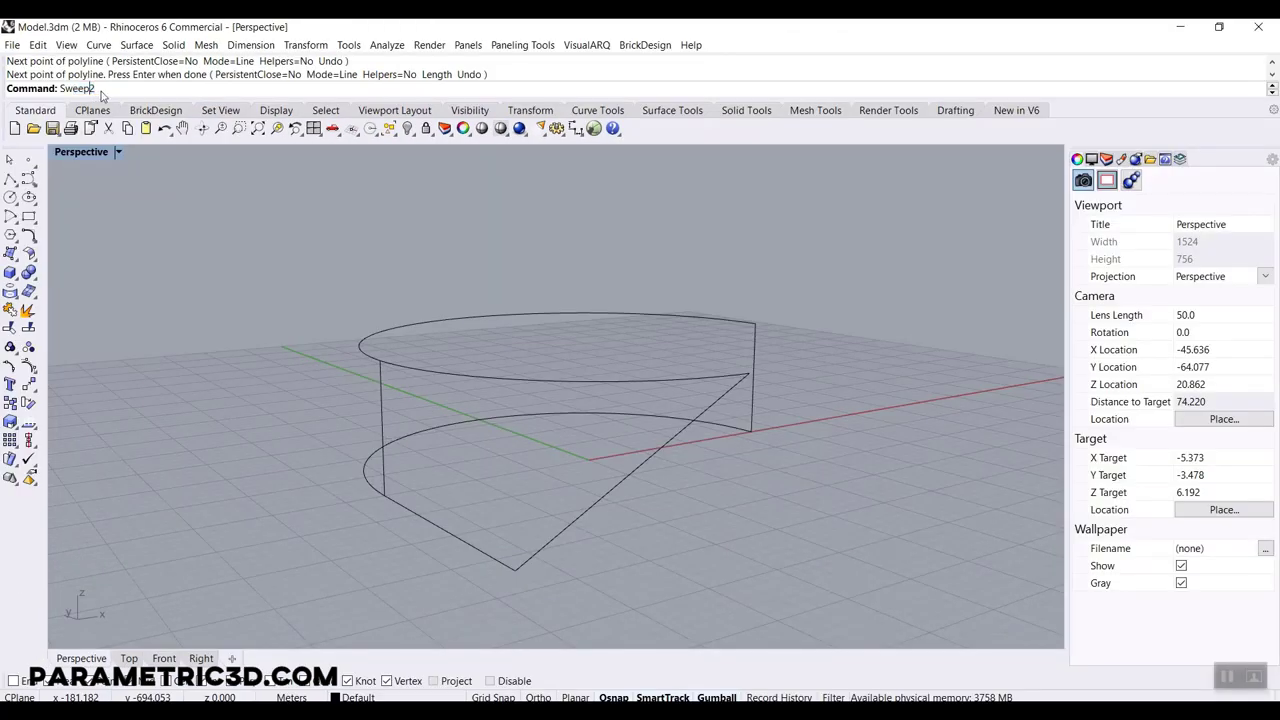
key("Return")
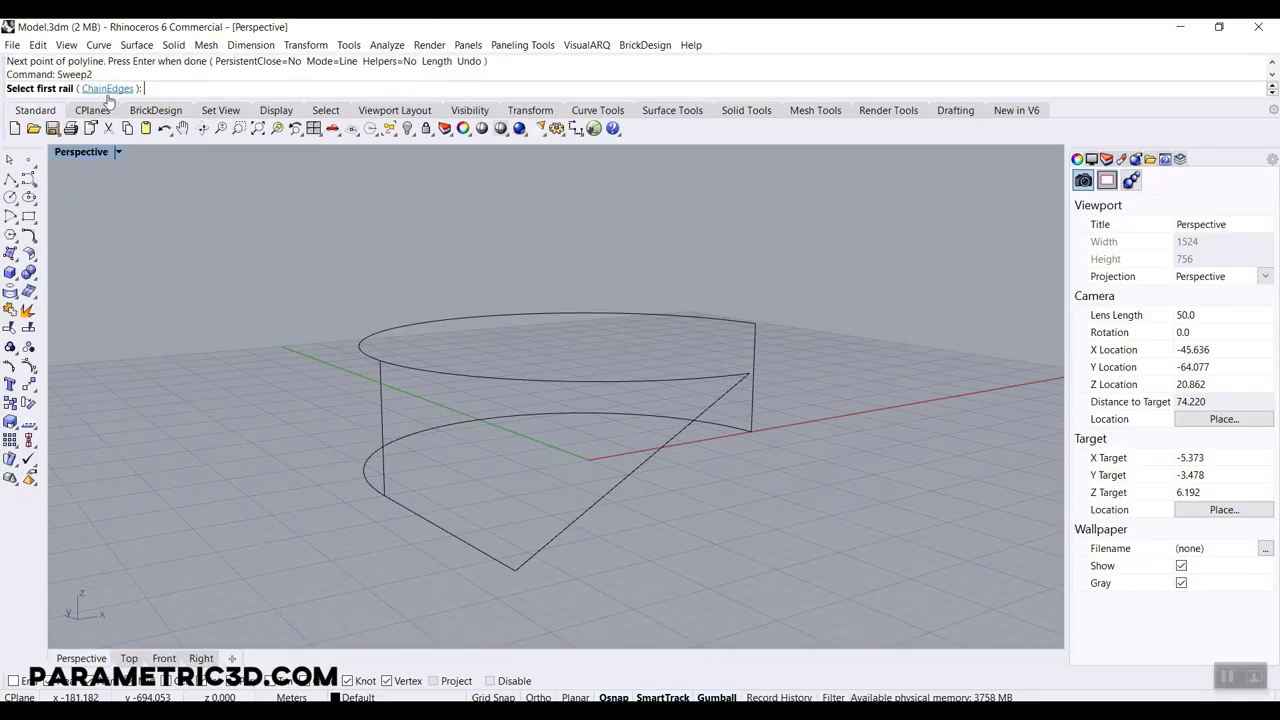
left_click(557, 316)
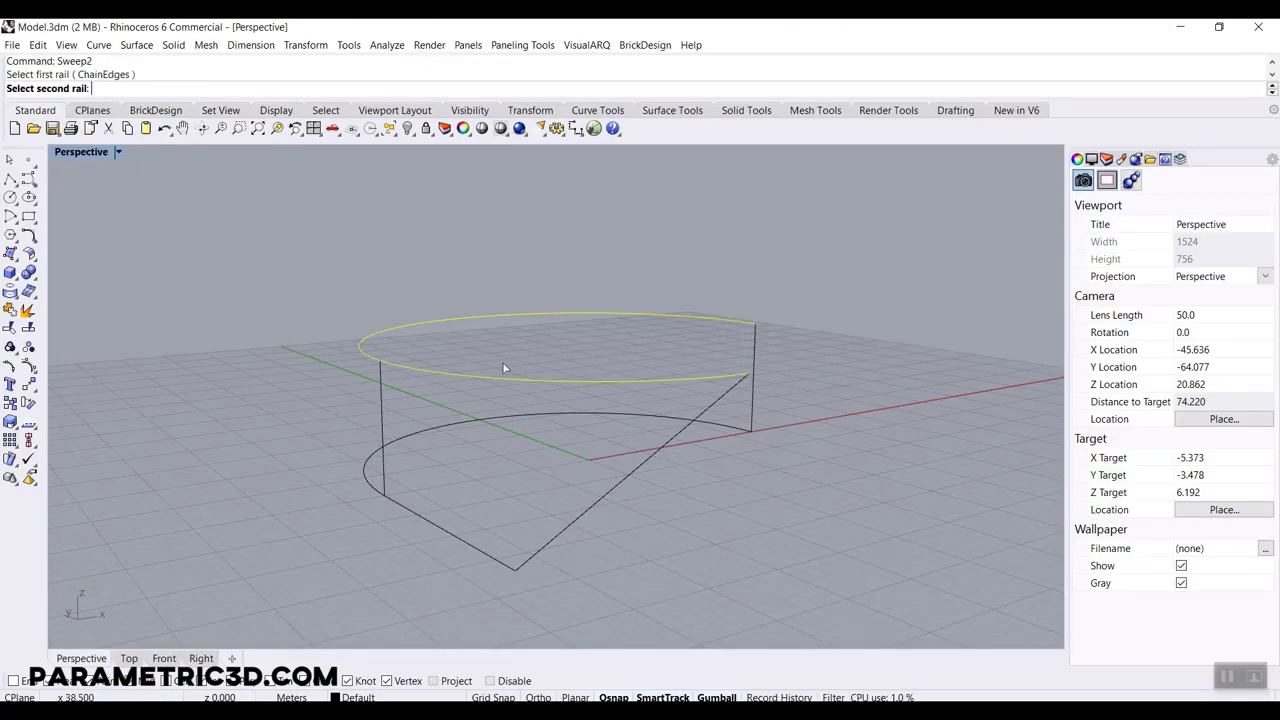
left_click(472, 428)
right_click_drag(614, 408, 629, 343)
left_click(636, 366)
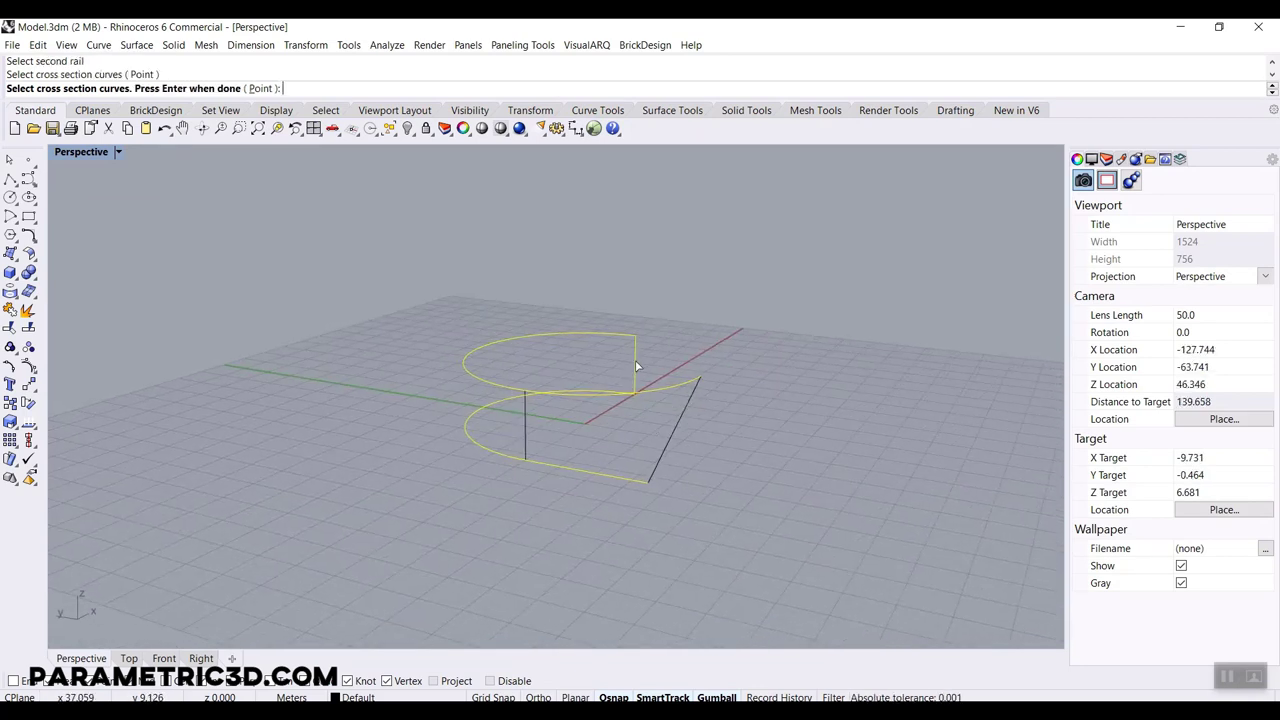
left_click(525, 440)
left_click(680, 430)
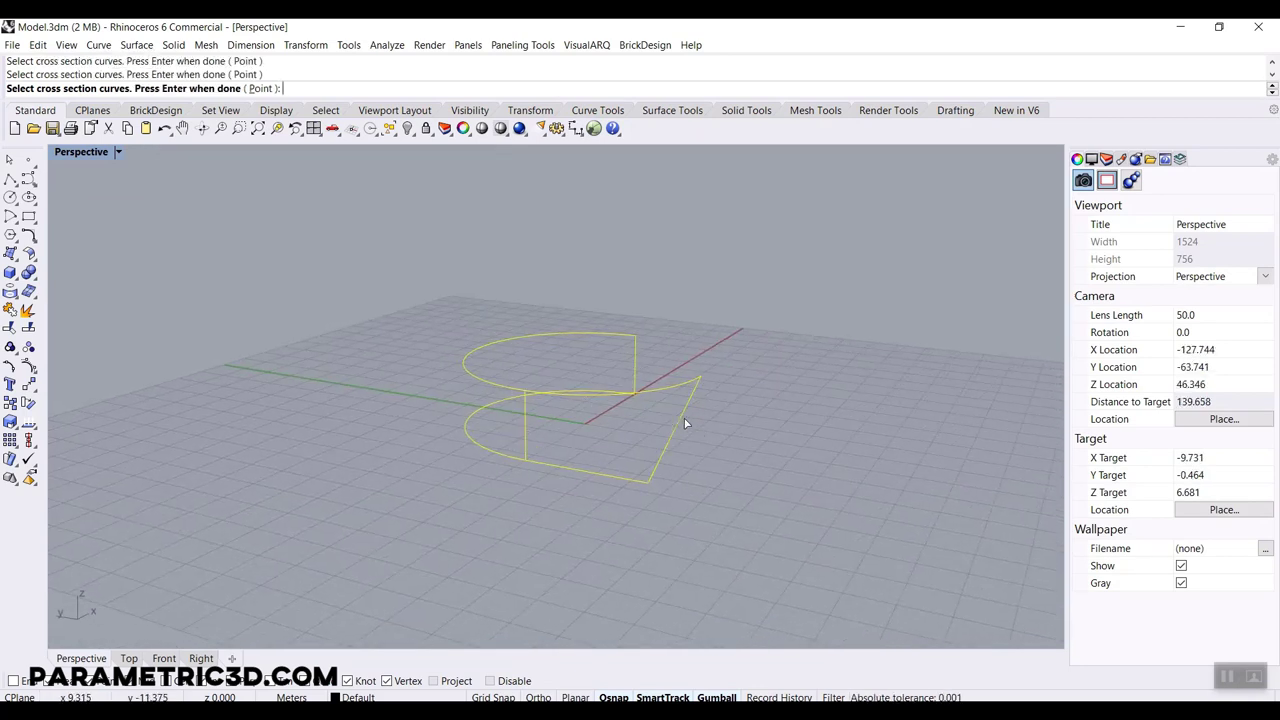
key("Return")
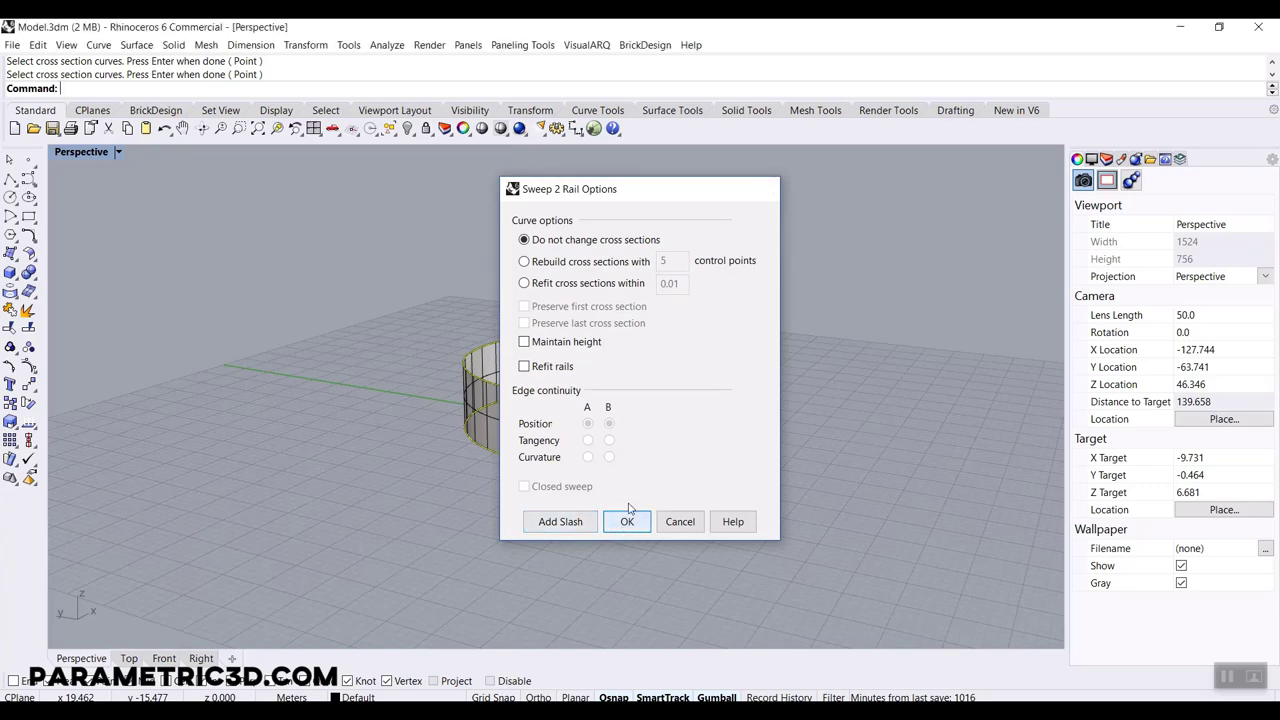
left_click(627, 521)
- Rebuild the swept surface with 30 points and degree 3 in both U and V, deleting the input
right_click_drag(700, 404, 556, 438)
scroll(535, 421, "up", 10)
left_click(471, 435)
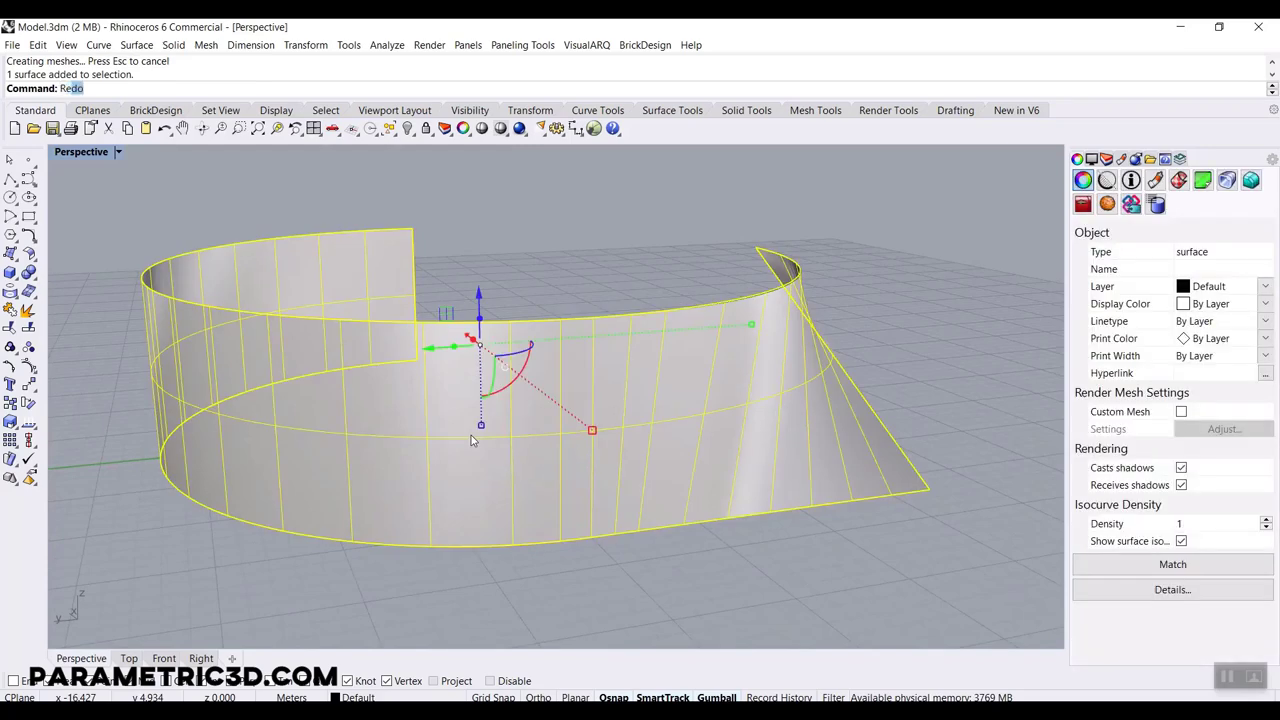
type("ebuild")
key("Return")
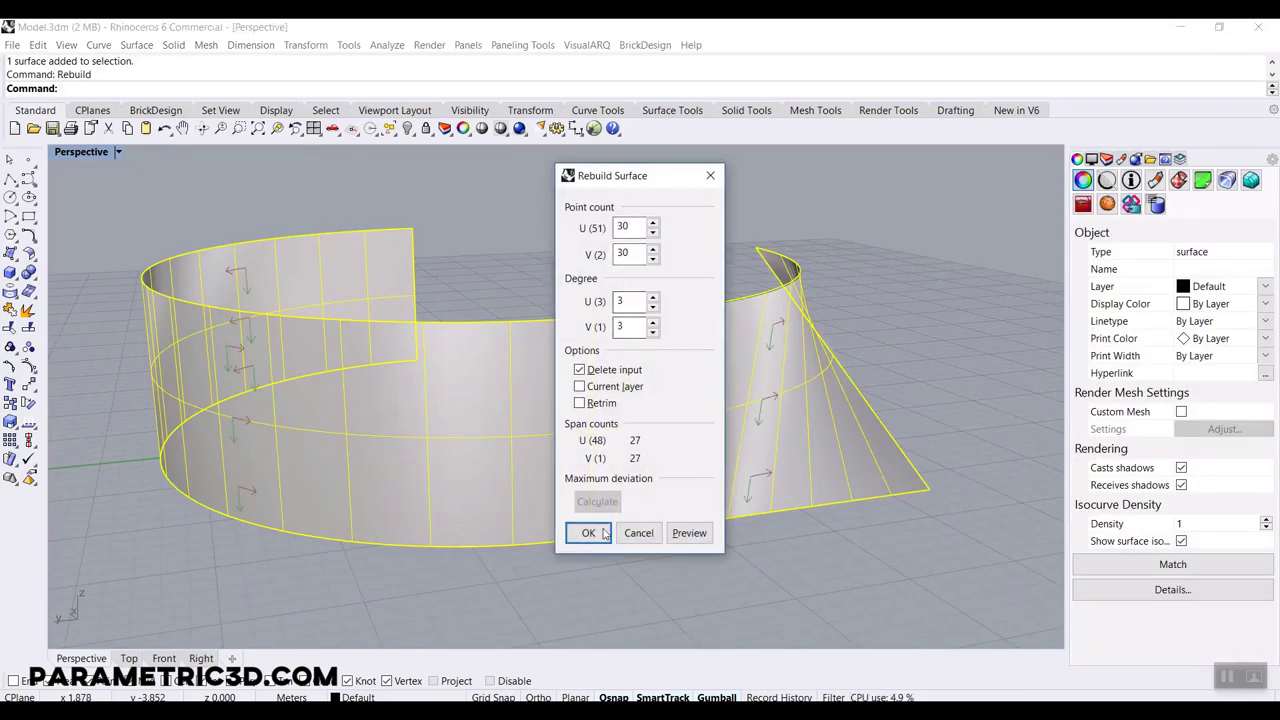
left_click(590, 533)
left_click(597, 563)
right_click_drag(597, 563, 331, 515)
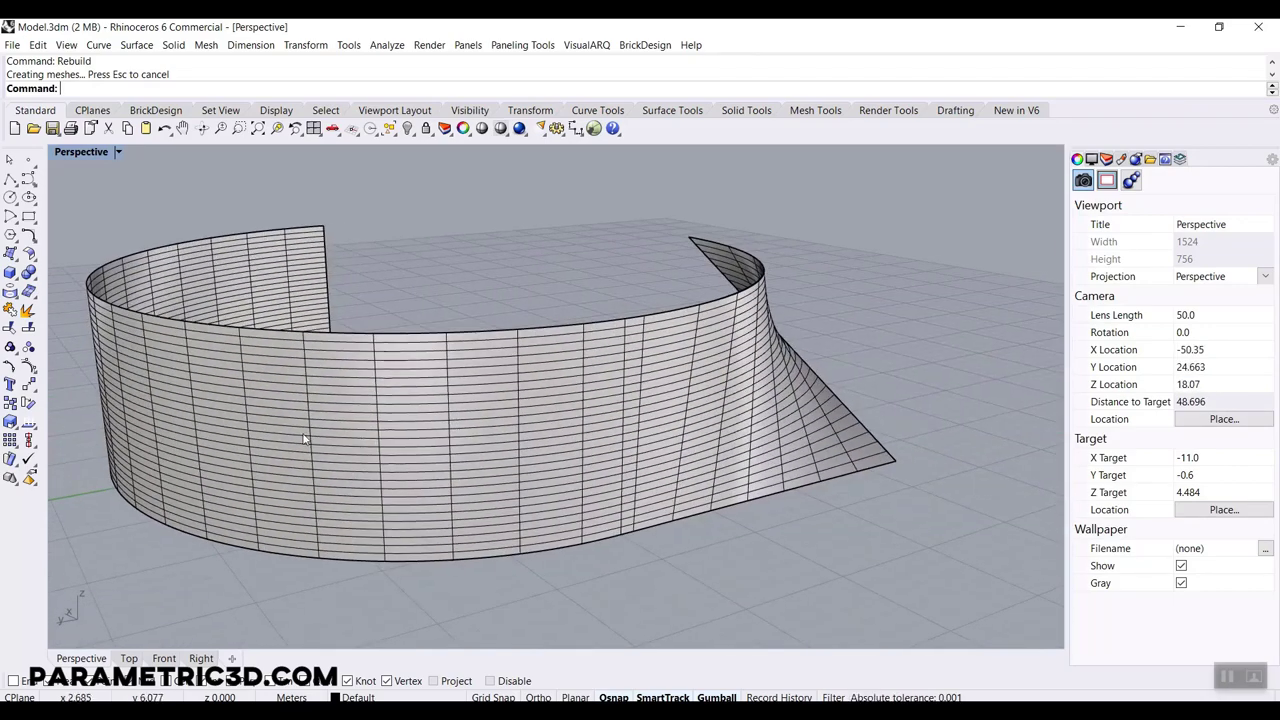
right_click_drag(430, 470, 559, 451)
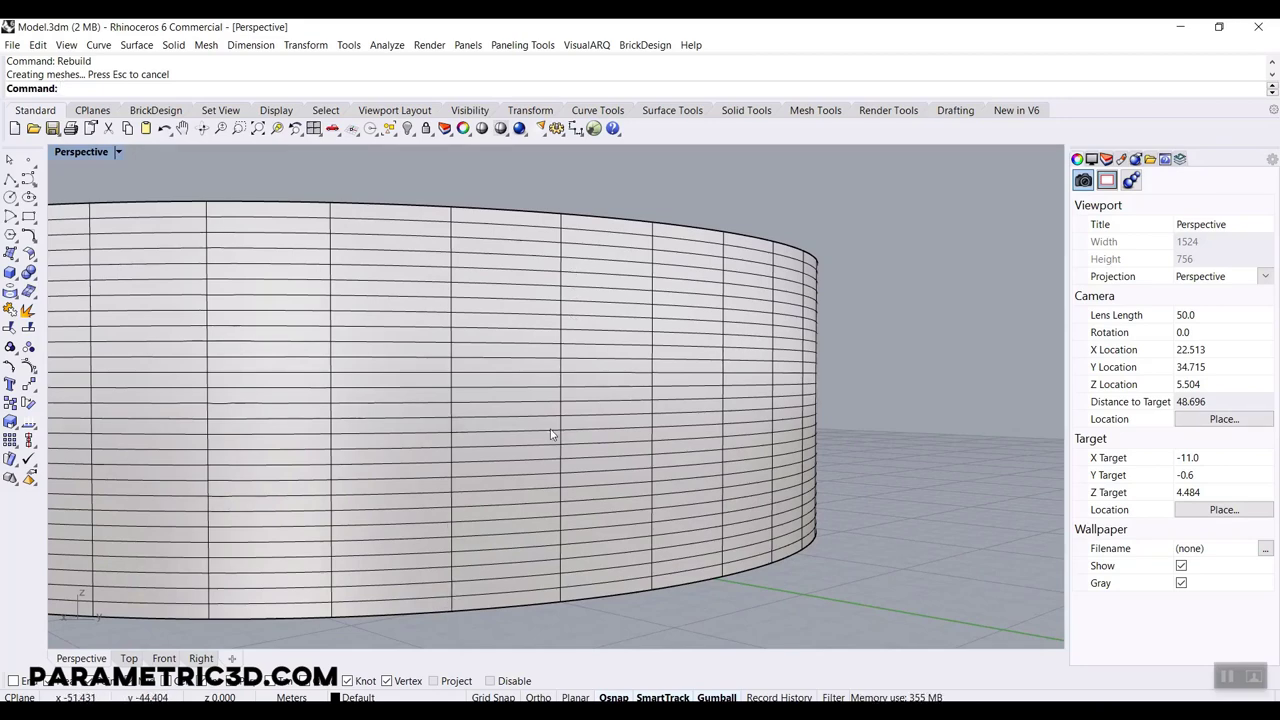
- Launch Grasshopper and place a Surface parameter on its canvas
right_click_drag(734, 391, 465, 432)
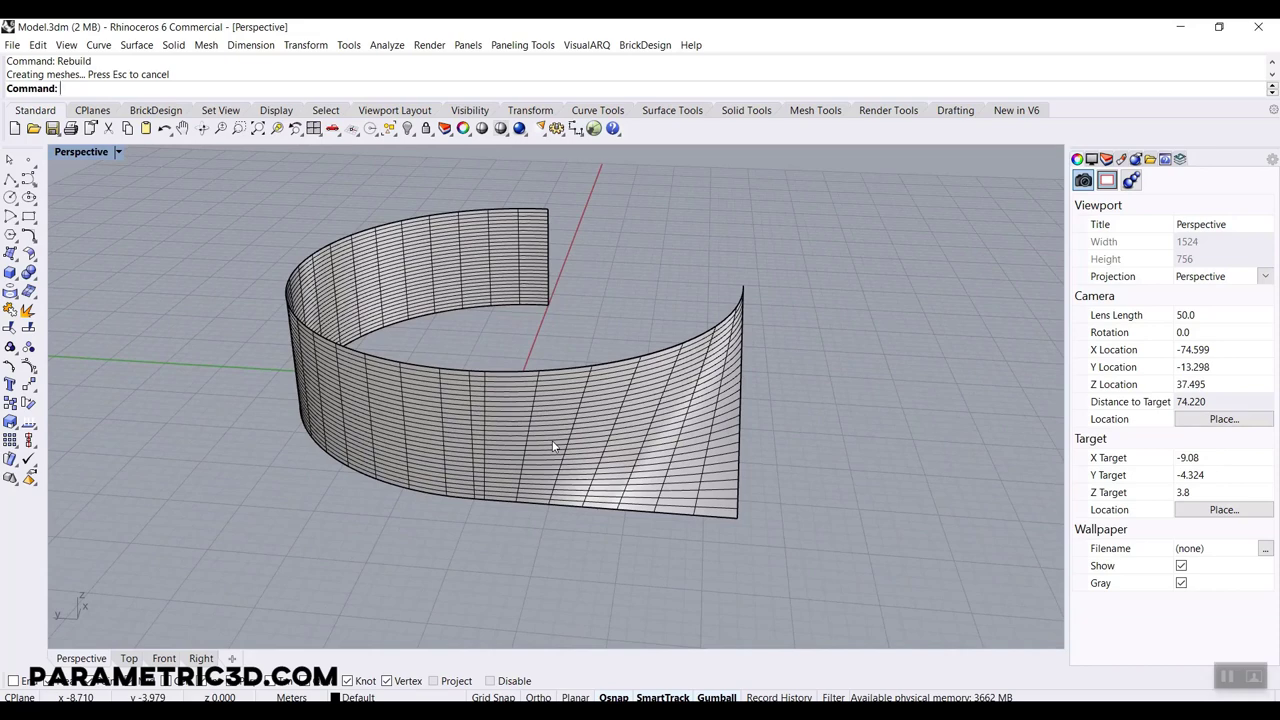
type("Grasshopper")
key("Return")
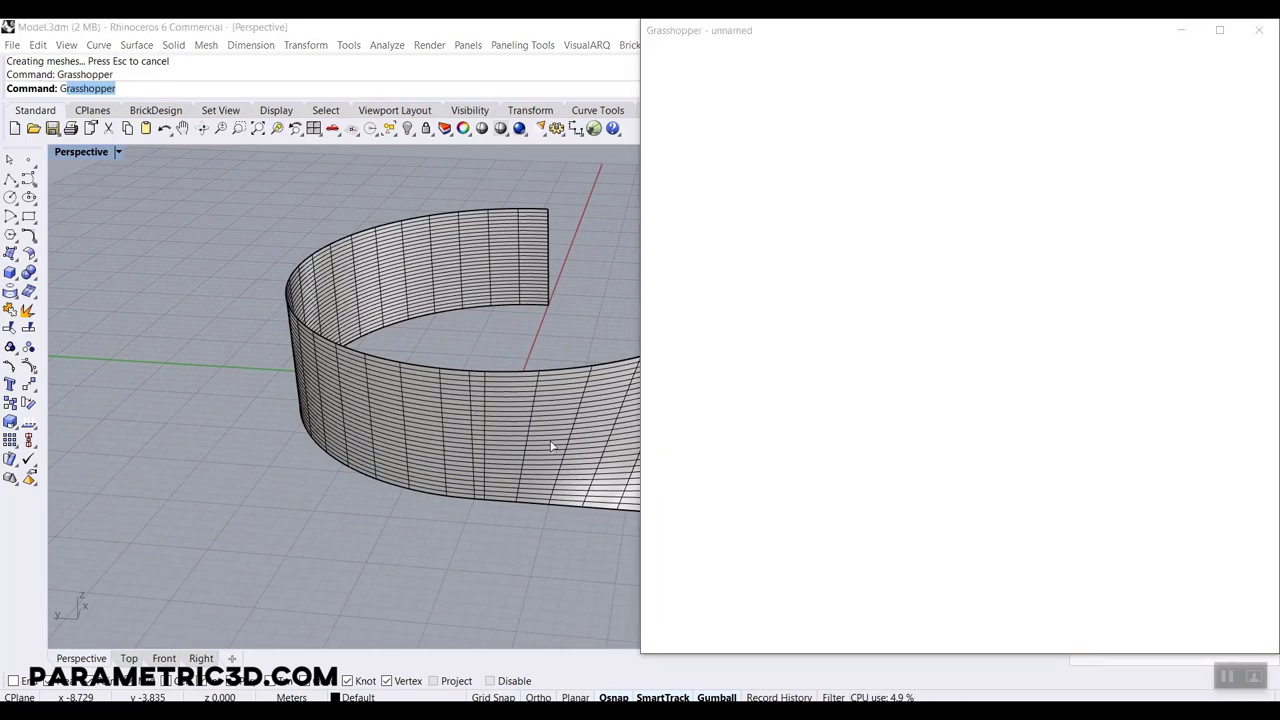
left_click(834, 355)
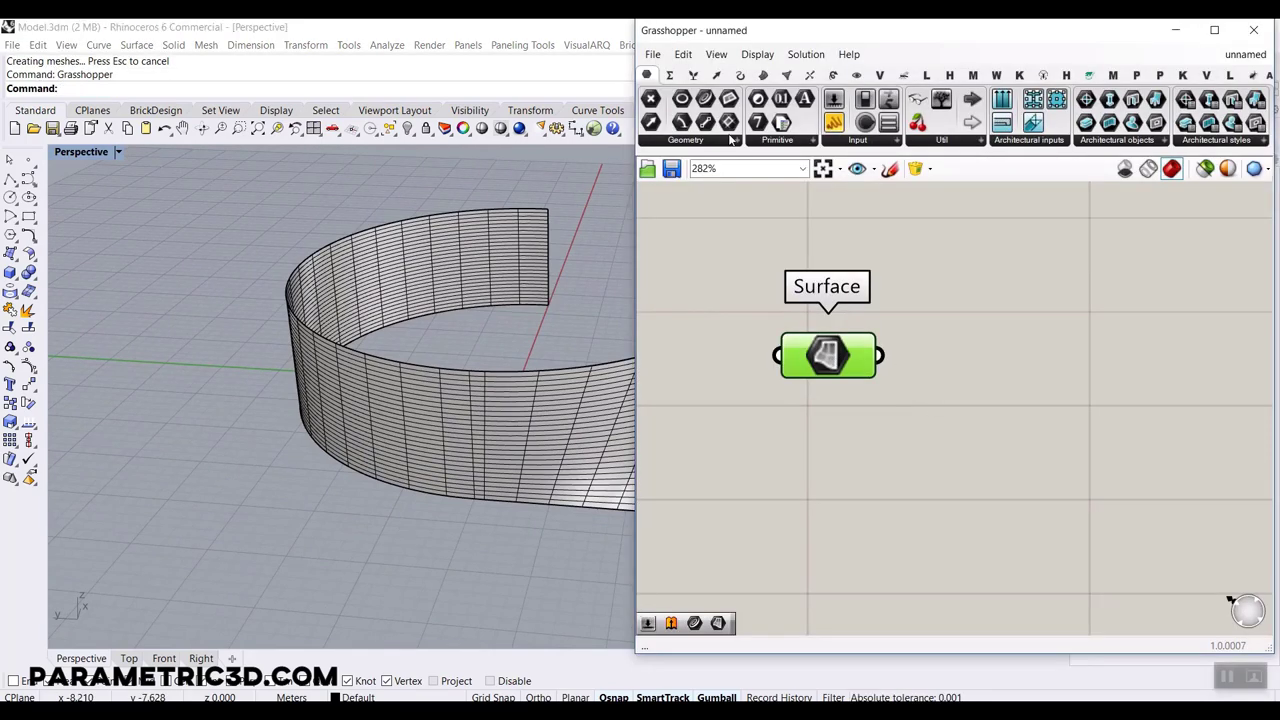
left_click(722, 140)
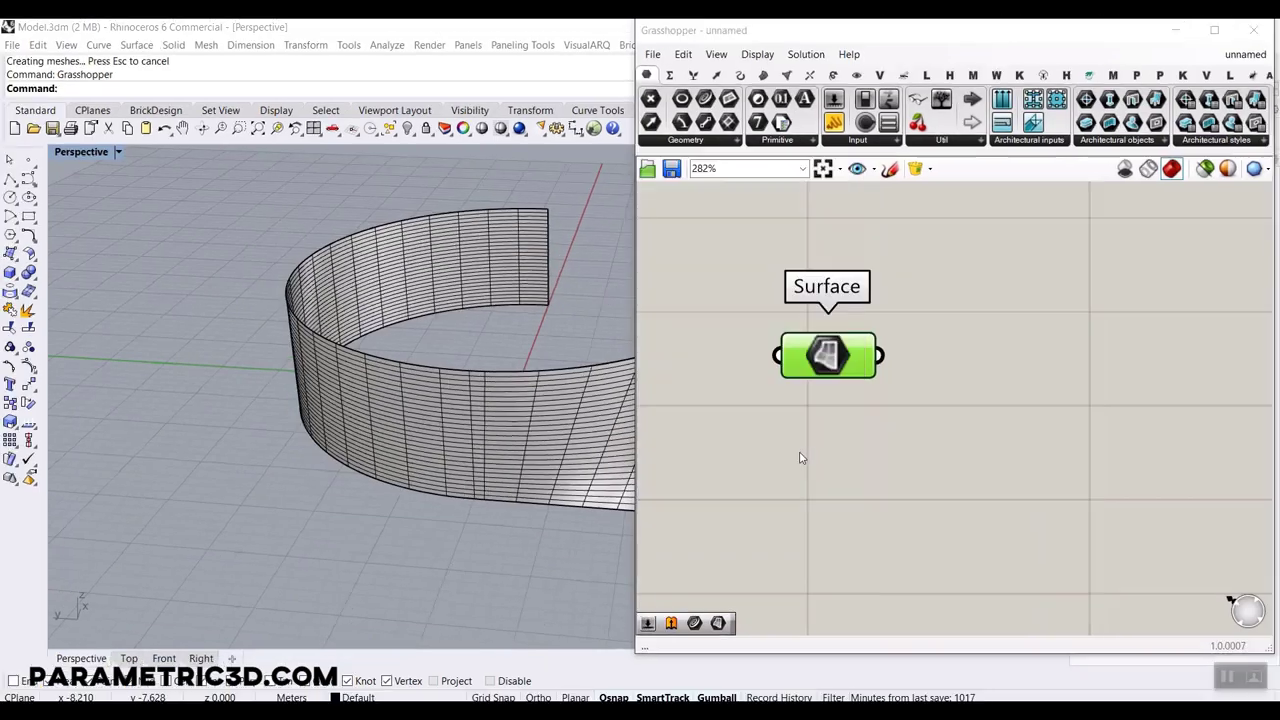
- Reference the rebuilt facade surface in the Surface parameter and hide the original surface in Rhino
right_click(828, 356)
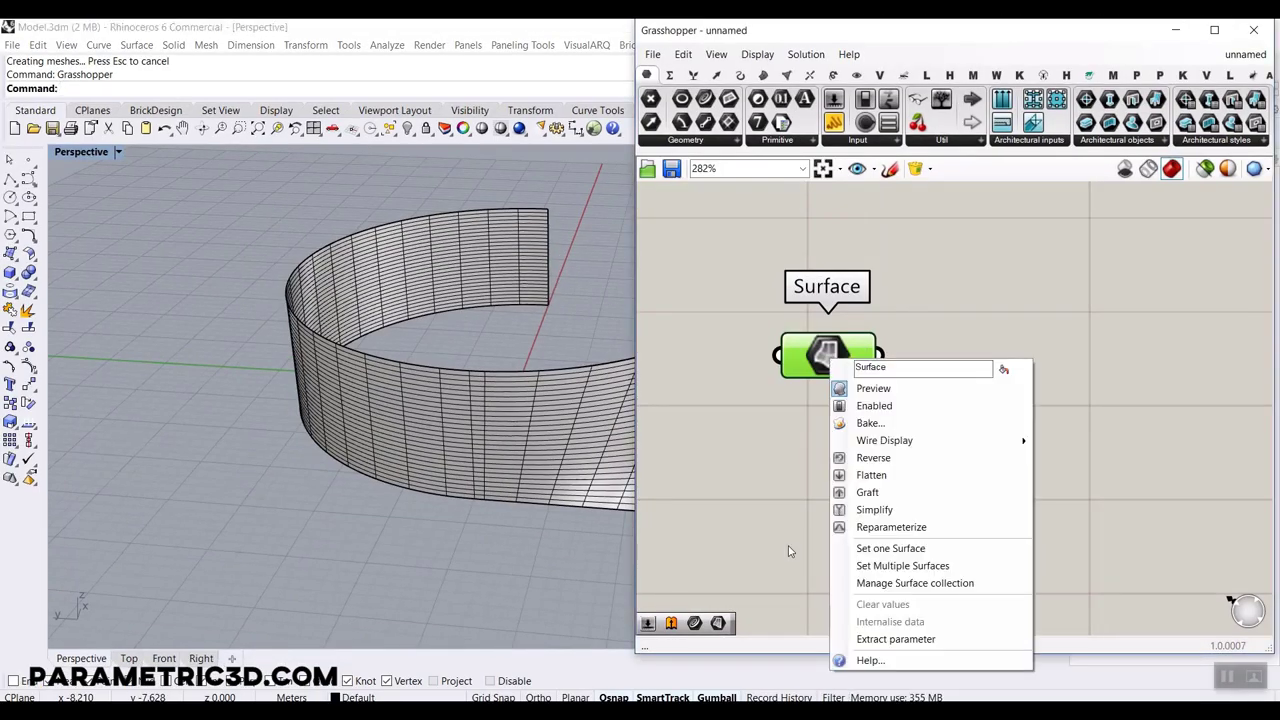
left_click(857, 549)
left_click(519, 447)
left_click(519, 447)
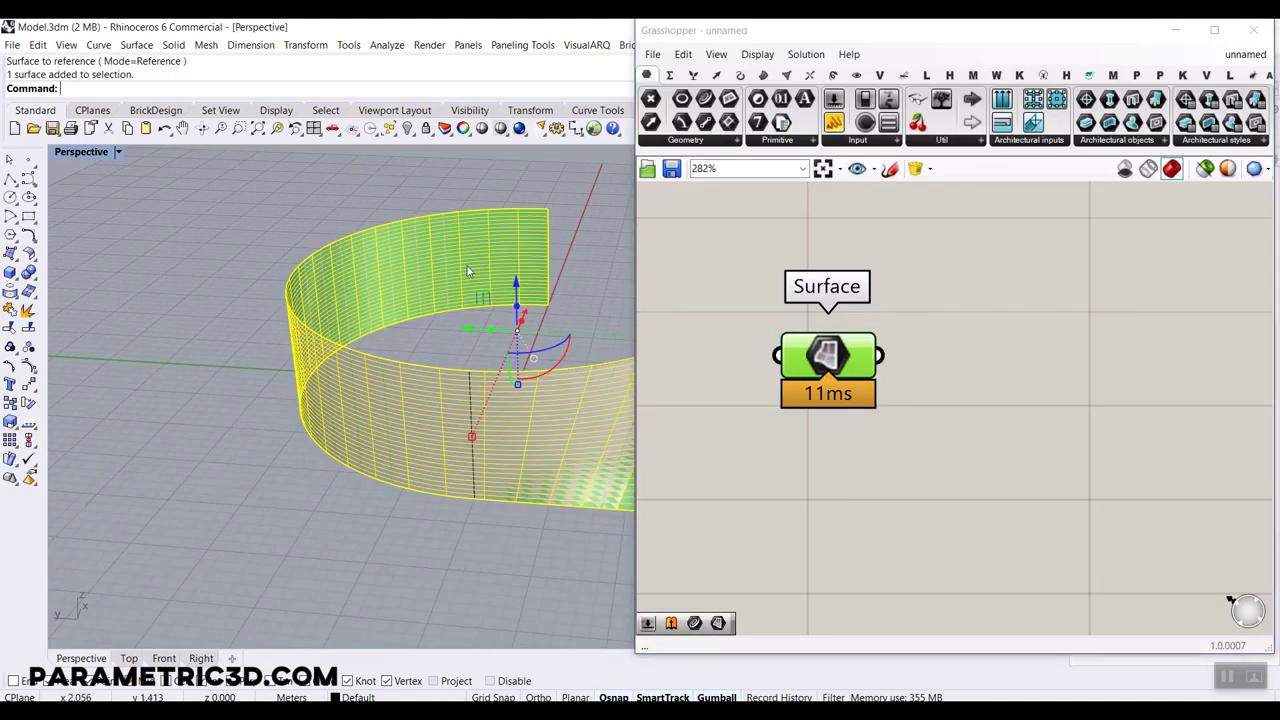
left_click(406, 129)
- Delete the upper curve and the three connecting lines, keeping only the lower curve of the facade
scroll(356, 318, "down", 8)
left_click_drag(508, 262, 279, 430)
left_click(383, 423)
right_click_drag(383, 423, 421, 352)
scroll(421, 352, "up", 4)
right_click_drag(445, 440, 449, 407)
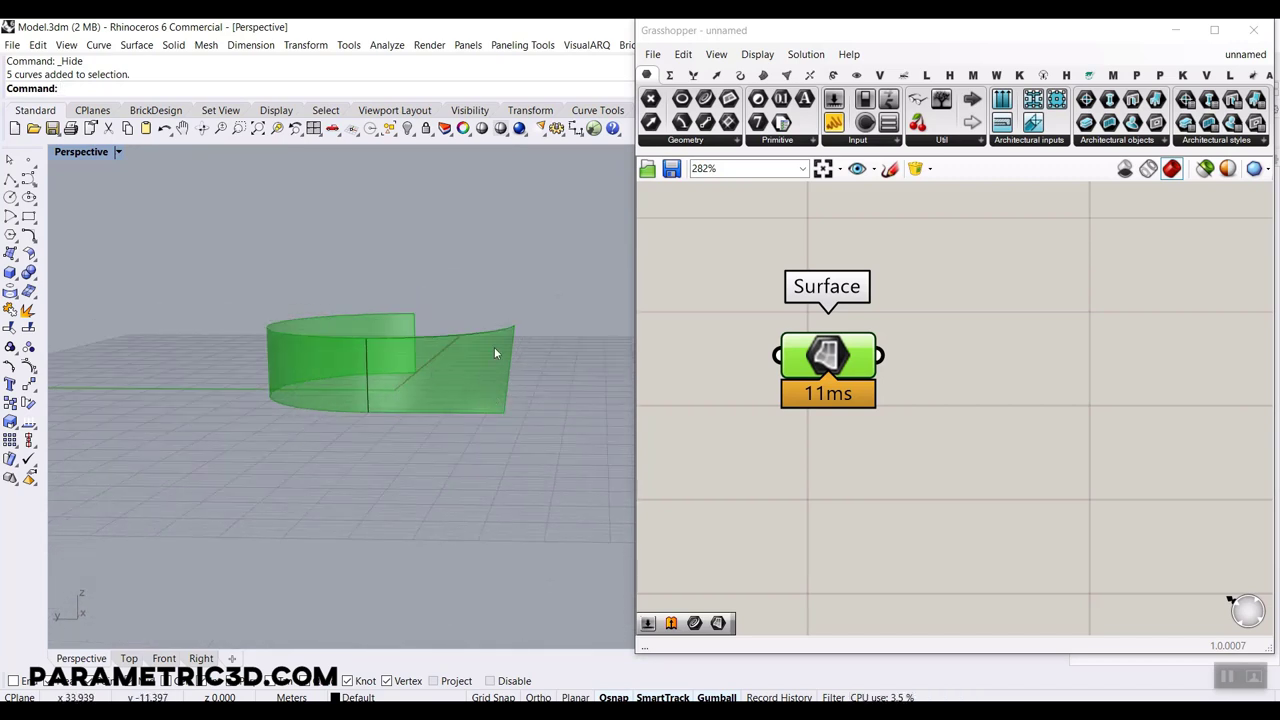
left_click_drag(224, 353, 240, 374)
key("Delete")
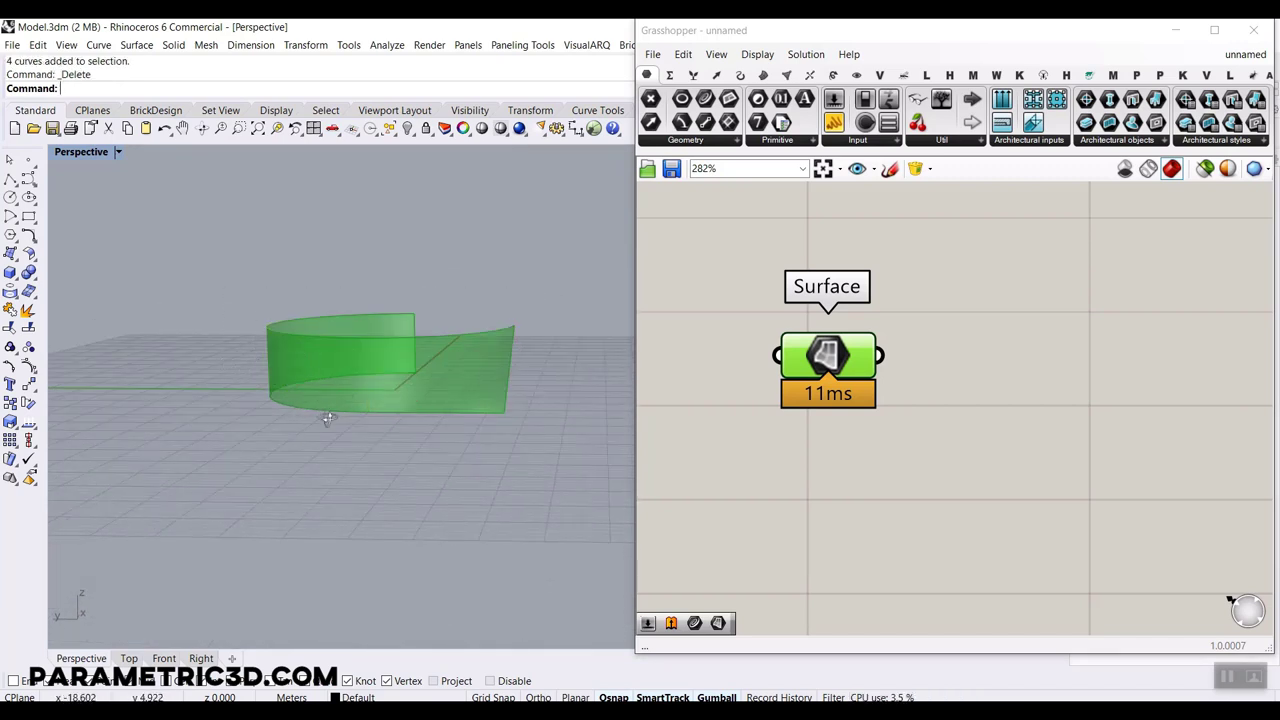
right_click_drag(329, 420, 410, 500)
scroll(425, 388, "up", 5)
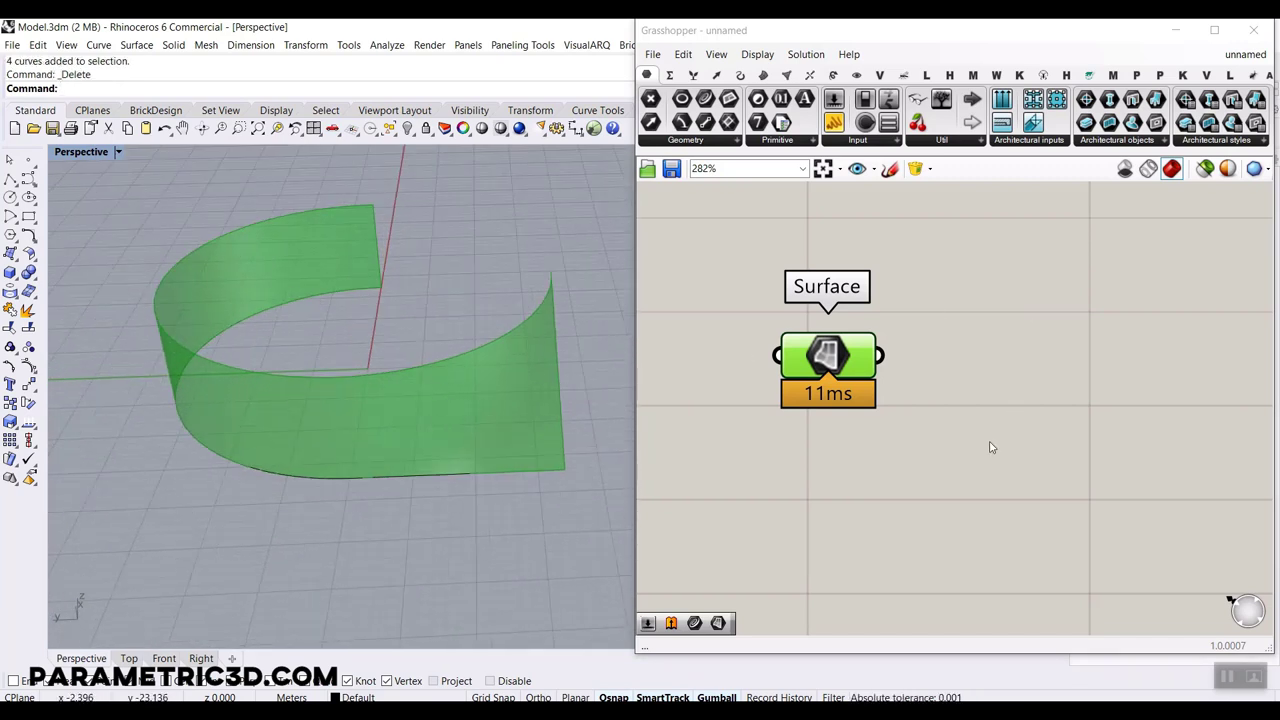
- Move the Surface parameter higher on the canvas to make room beneath it
scroll(918, 384, "down", 2)
right_click_drag(951, 419, 1086, 486)
left_click_drag(960, 402, 921, 320)
right_click_drag(380, 440, 334, 292)
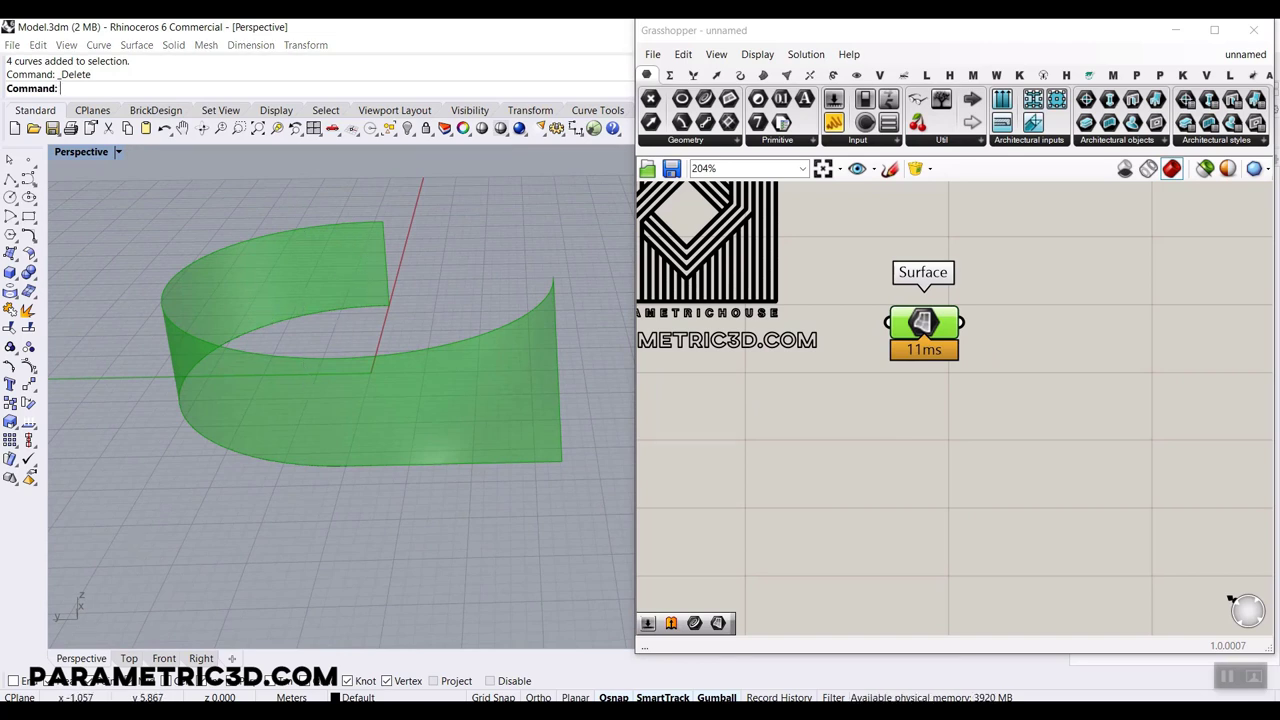
left_click_drag(321, 360, 322, 430)
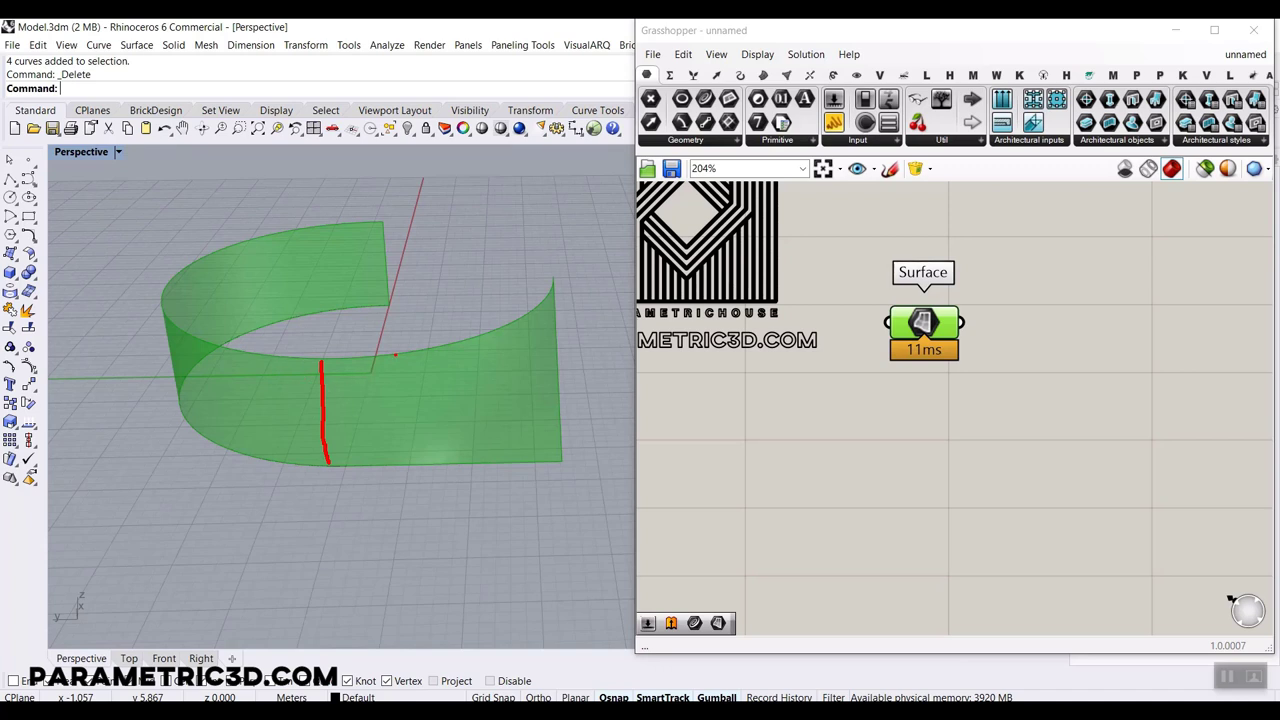
left_click_drag(479, 341, 419, 462)
key("Escape")
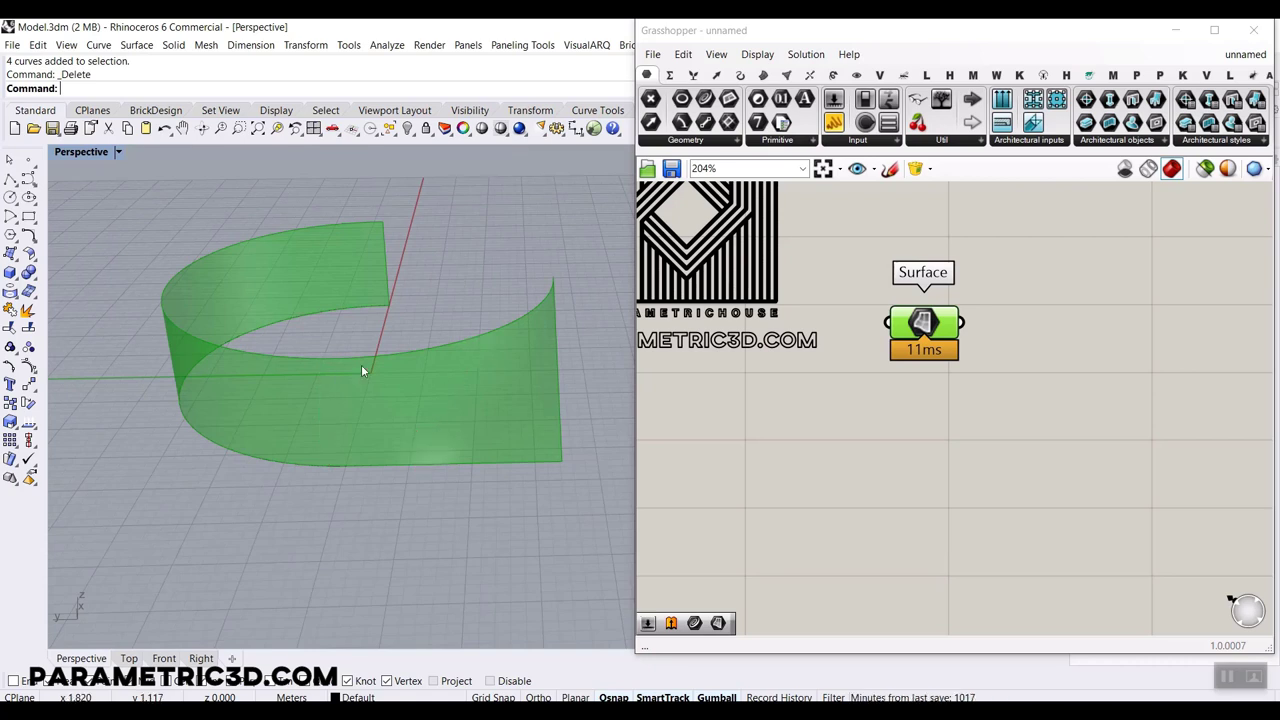
- Add a Curve parameter below the Surface parameter and reference the facade's lower curve in it
left_click(935, 428)
right_click(935, 428)
left_click(1000, 597)
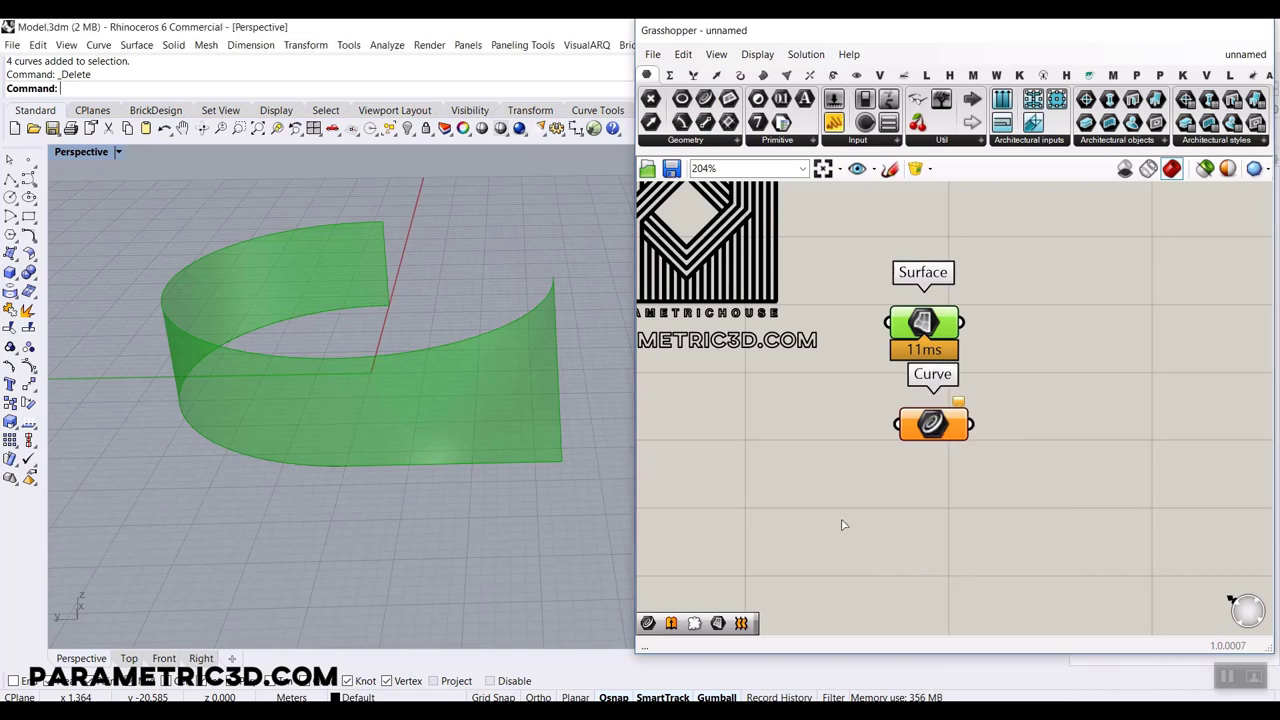
left_click(408, 462)
right_click(408, 462)
mouse_move(450, 476)
right_mouse_down()
mouse_move(460, 461)
mouse_move(441, 477)
right_mouse_up()
- Add a Perp Frames component and connect the Curve parameter to its Curve input
right_click_drag(1157, 443, 1089, 449)
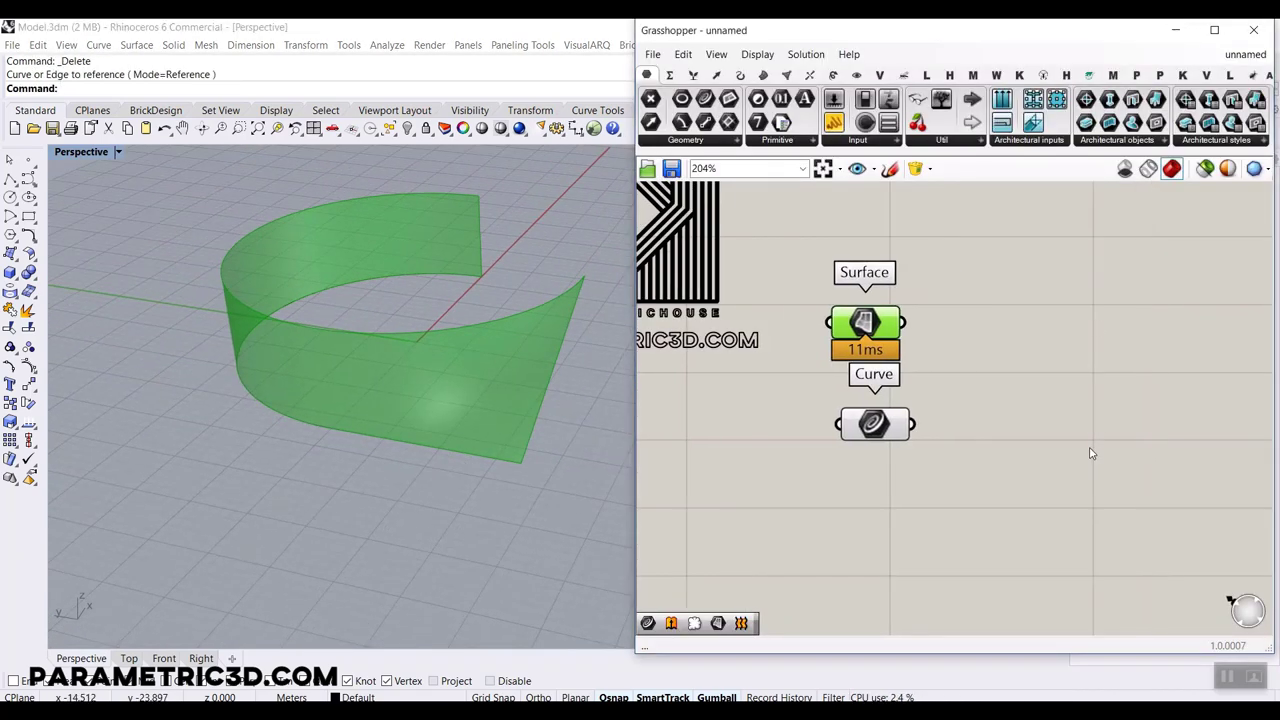
left_click(740, 75)
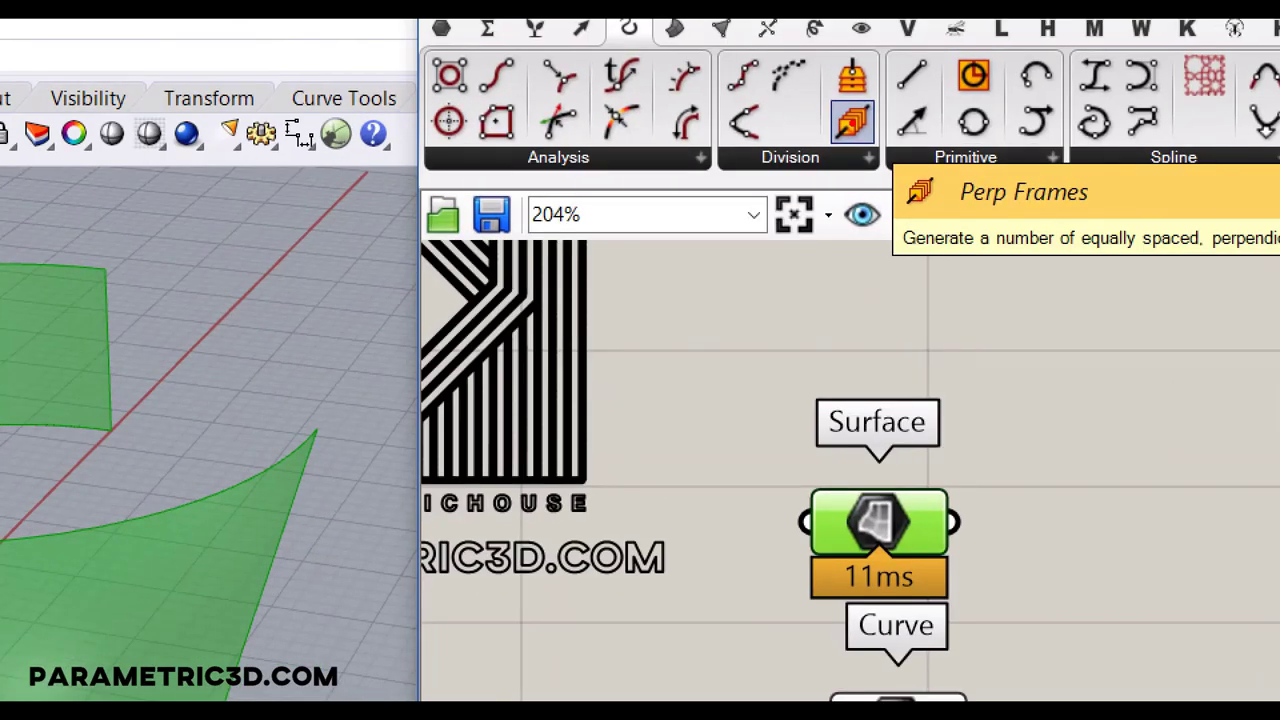
mouse_move(1085, 336)
left_mouse_down()
mouse_move(1262, 28)
mouse_move(1218, 90)
mouse_move(1202, 202)
left_mouse_up()
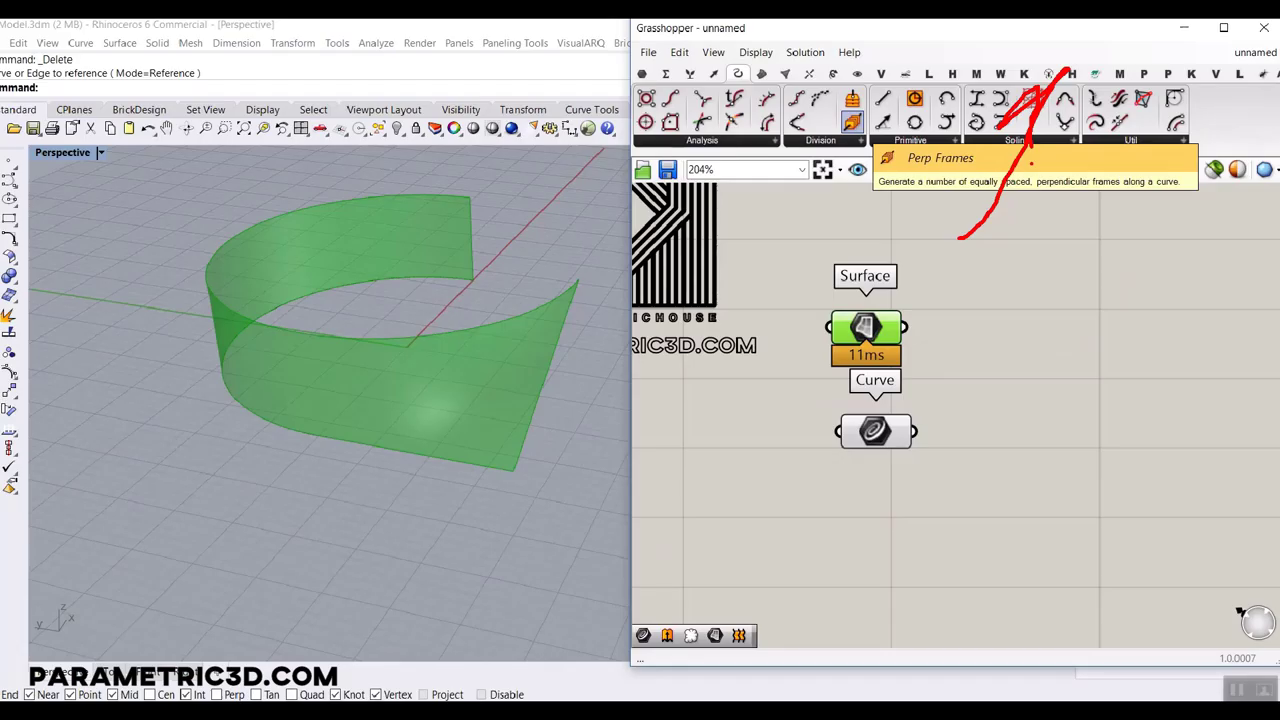
left_click(851, 121)
left_click(991, 434)
left_click_drag(918, 432, 986, 459)
- Create a number slider of 25, connect it to the Perp Frames Count input and increase it slightly
double_click(834, 509)
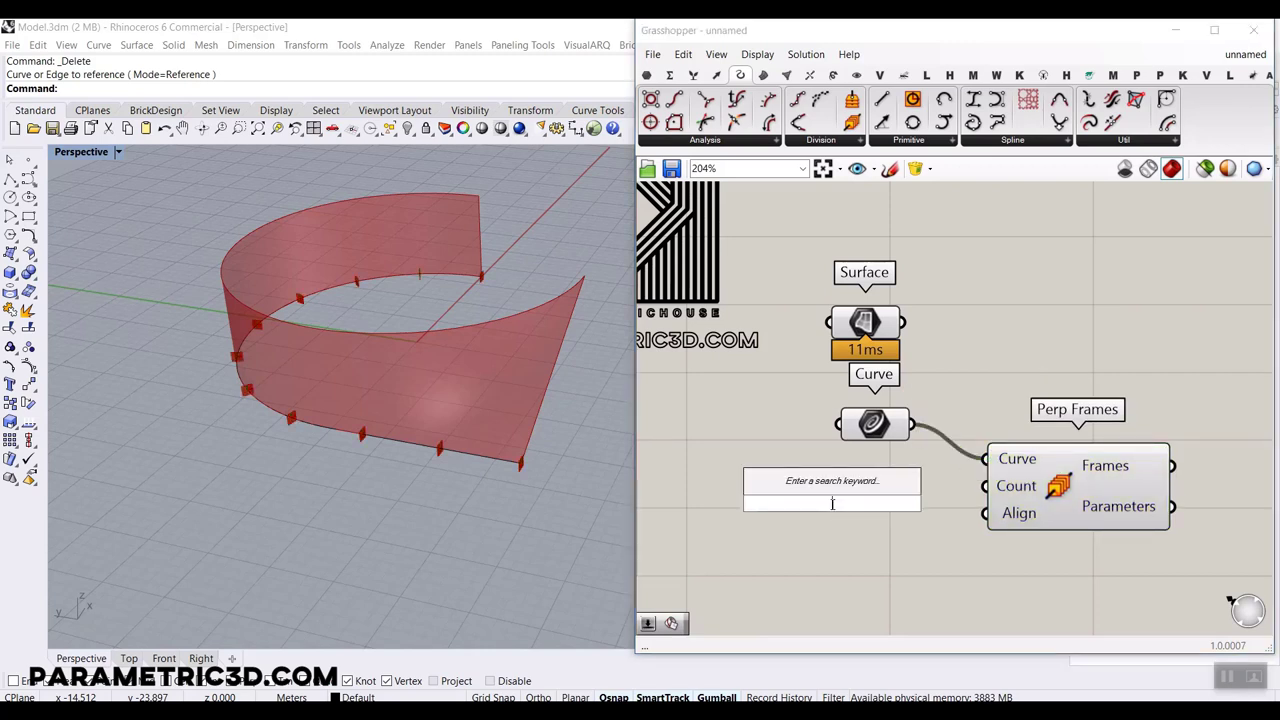
type("25")
key("Return")
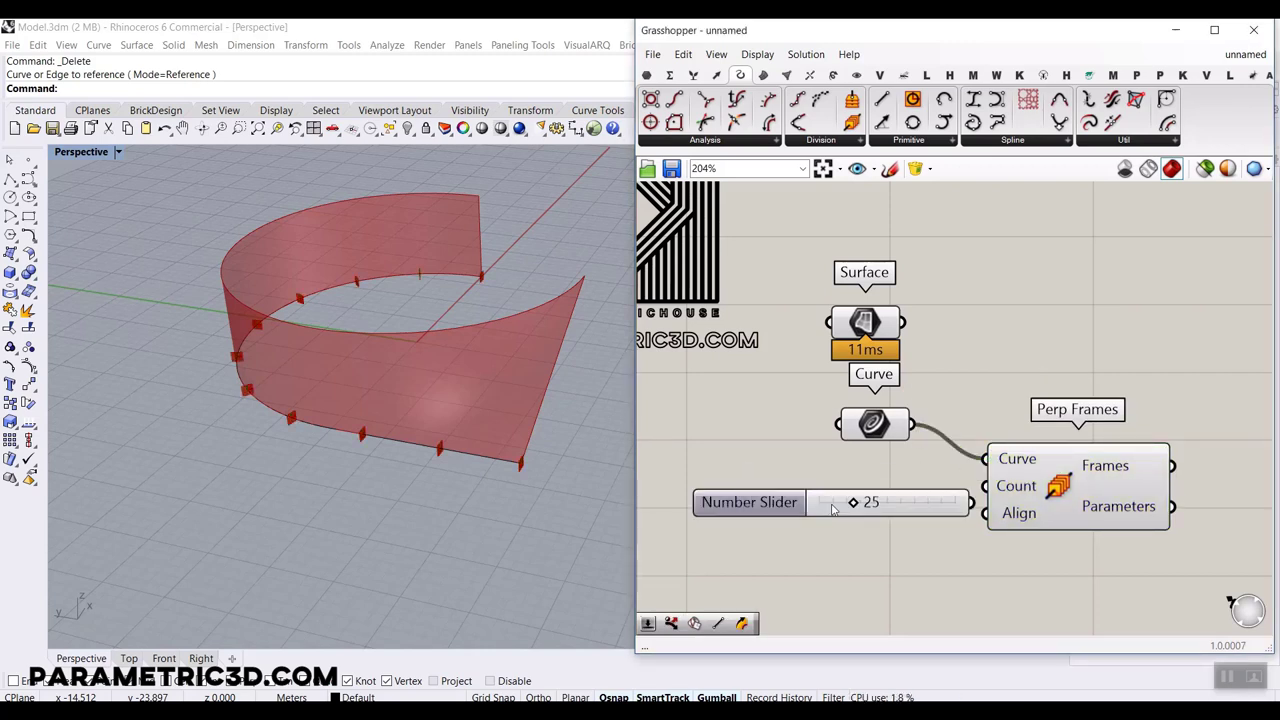
scroll(977, 495, "up", 3)
left_click_drag(977, 495, 1018, 478)
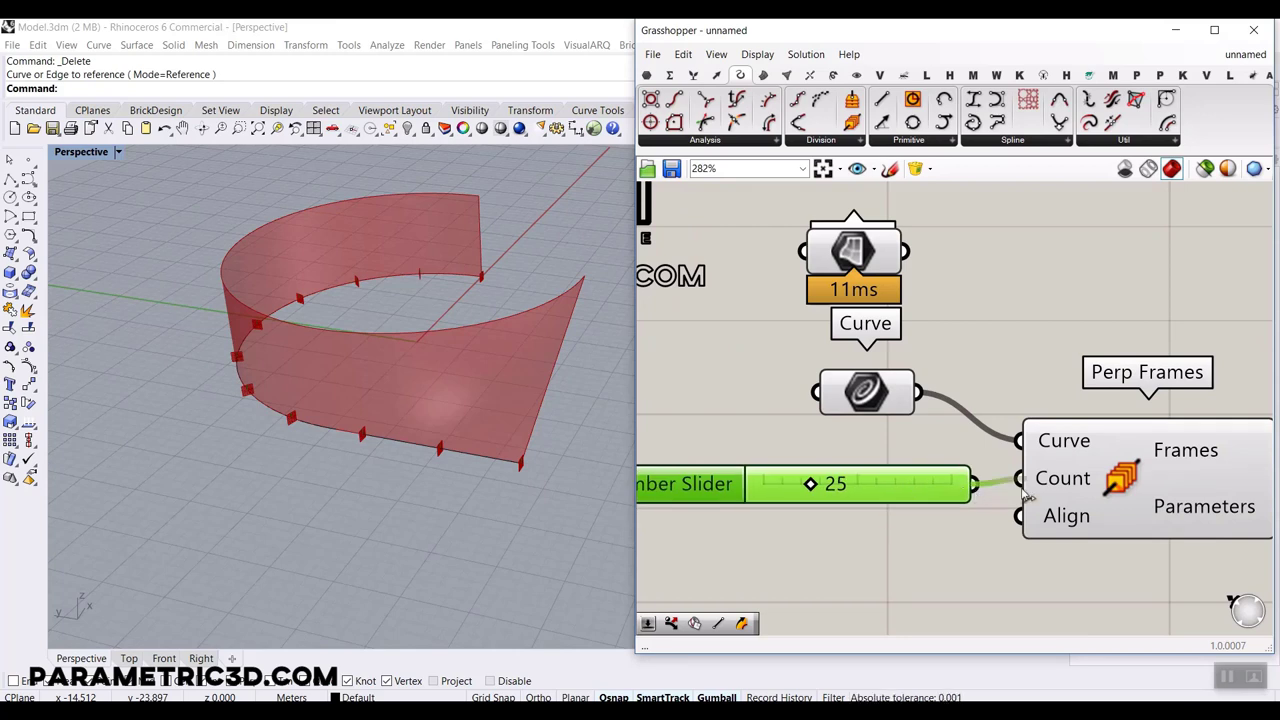
left_click_drag(820, 484, 827, 484)
right_click_drag(481, 394, 554, 299)
- Move the Surface parameter directly above the Perp Frames component on the canvas
right_click_drag(928, 380, 860, 444)
left_click_drag(802, 302, 1116, 345)
right_click_drag(1116, 346, 791, 271)
left_click(1003, 390)
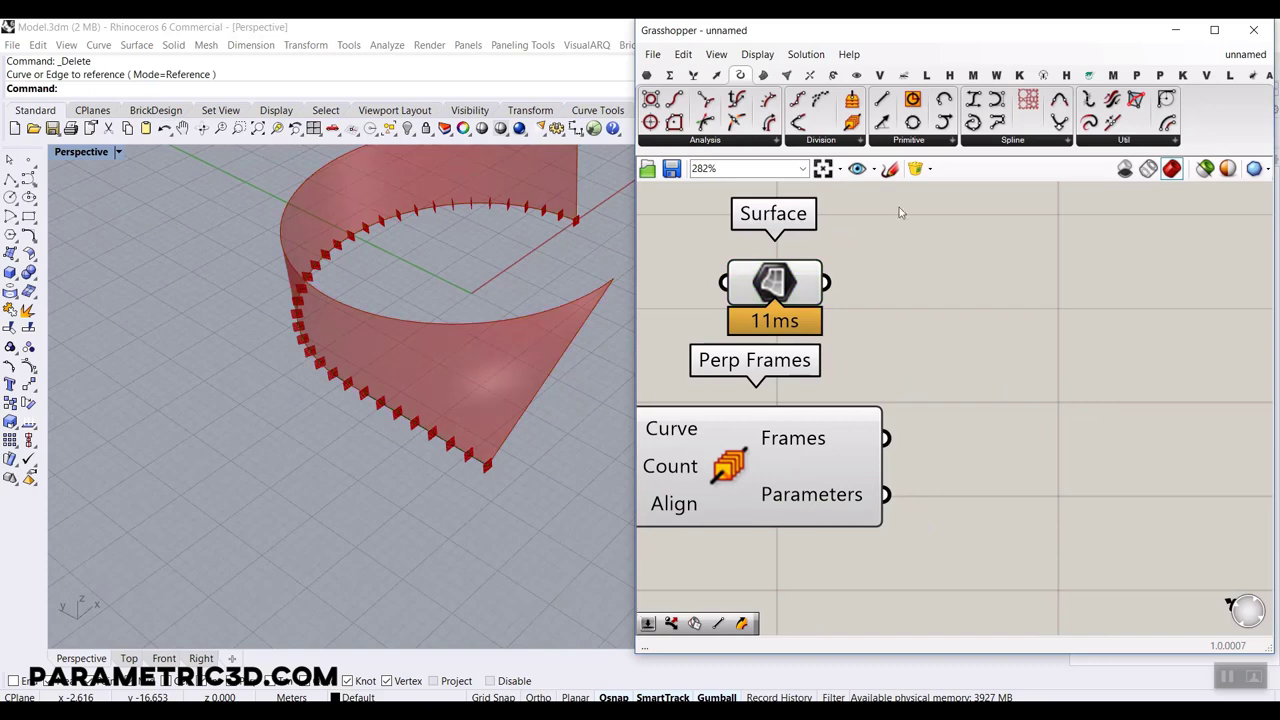
- Add a Brep | Plane intersection component, connecting the Surface to Brep and the Perp Frames output to Plane
left_click(810, 75)
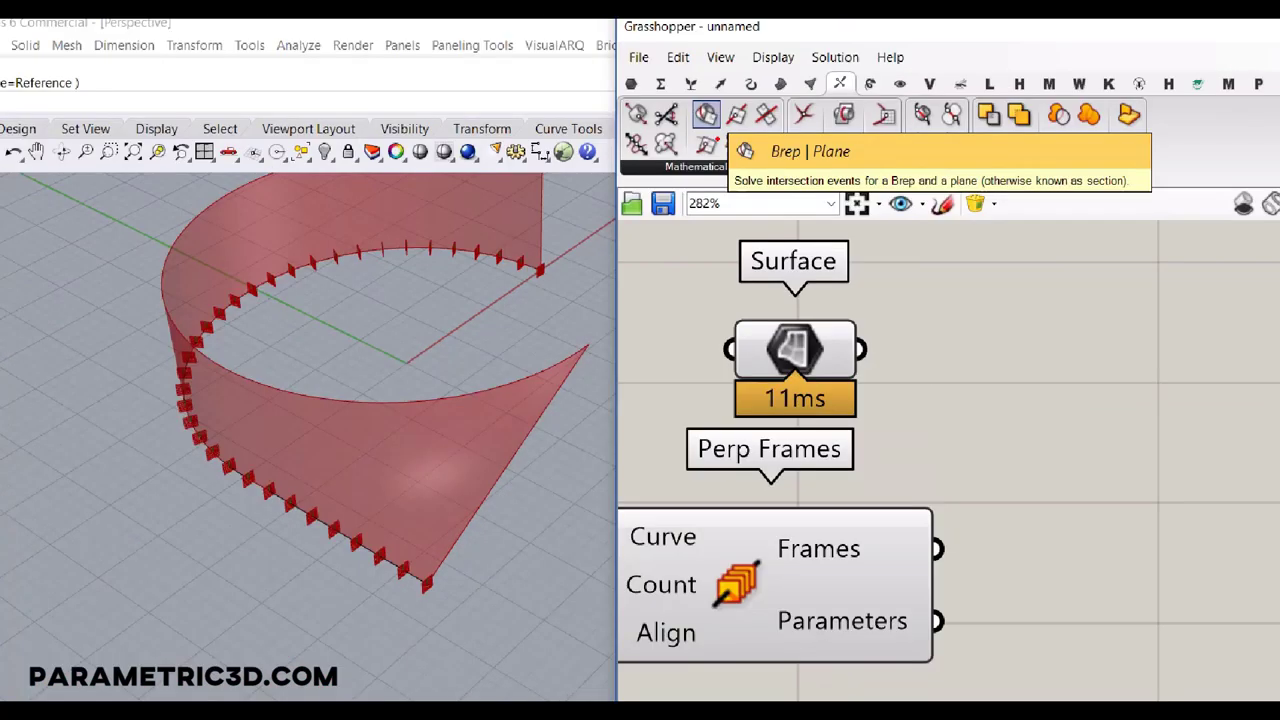
left_click(708, 118)
left_click(1062, 398)
left_click_drag(826, 283, 983, 388)
left_click_drag(888, 440, 958, 412)
left_click(1020, 400)
- Examine how the planes cut the curved surface and inspect the data structure of the section Curves output
scroll(370, 365, "down", 2)
right_click_drag(370, 364, 474, 380)
scroll(462, 419, "up", 8)
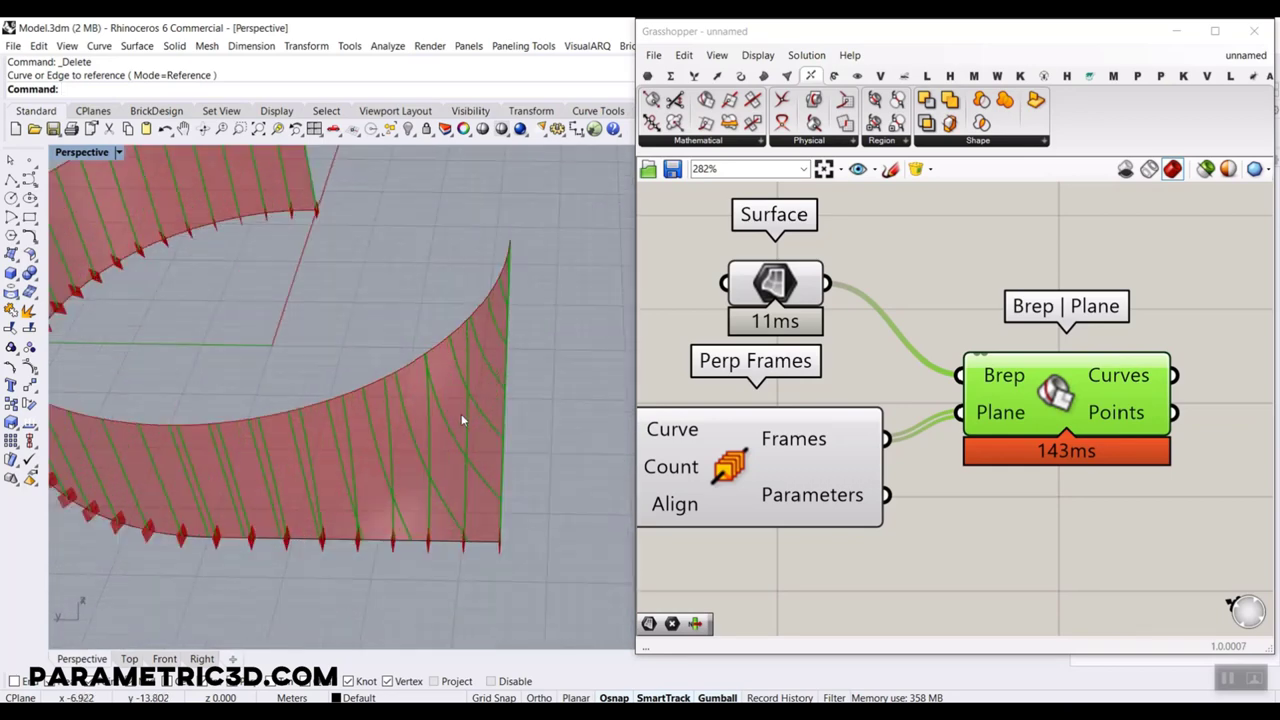
scroll(402, 358, "down", 2)
right_click_drag(402, 358, 383, 251)
scroll(413, 330, "down", 3)
right_click_drag(413, 330, 310, 254)
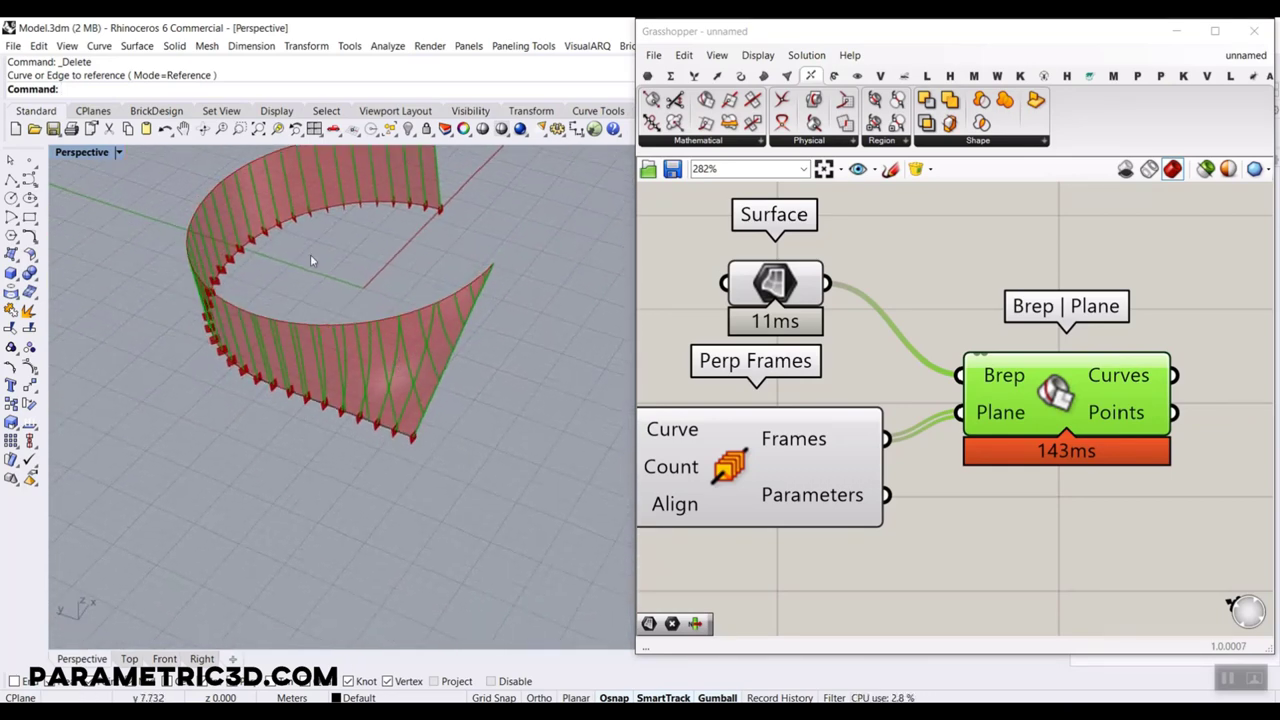
scroll(310, 254, "up", 2)
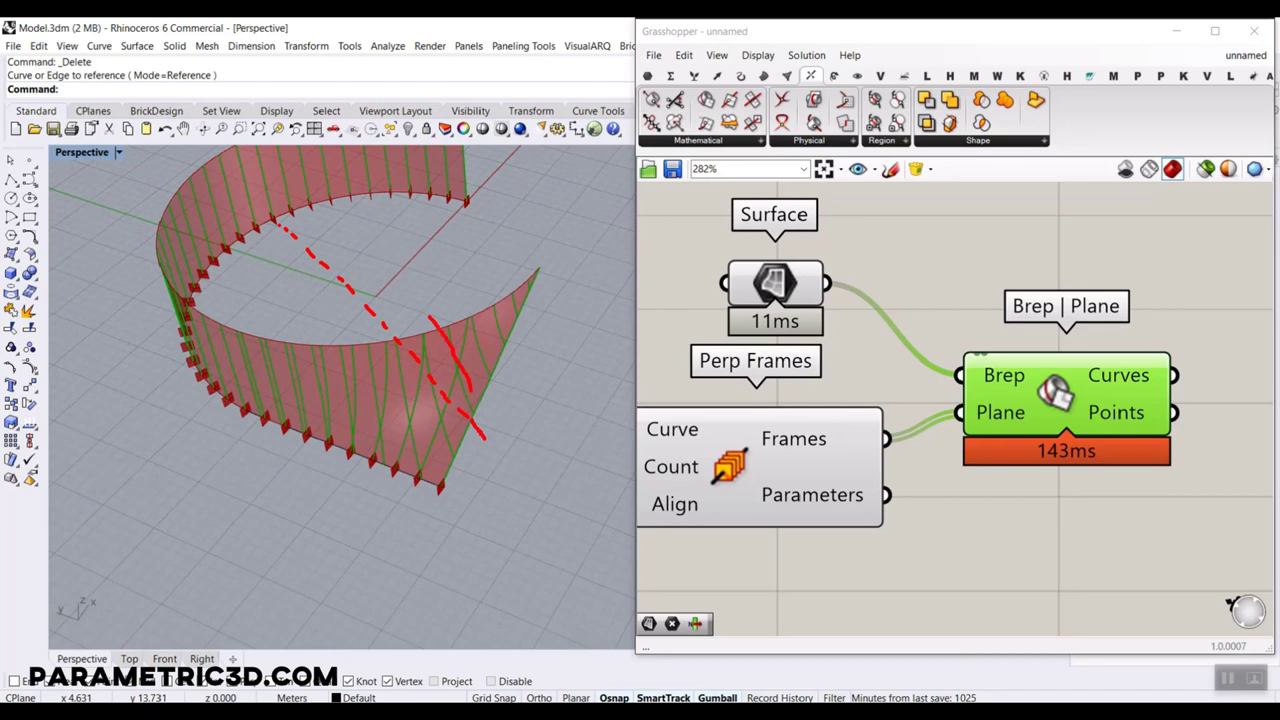
right_click_drag(1235, 347, 930, 306)
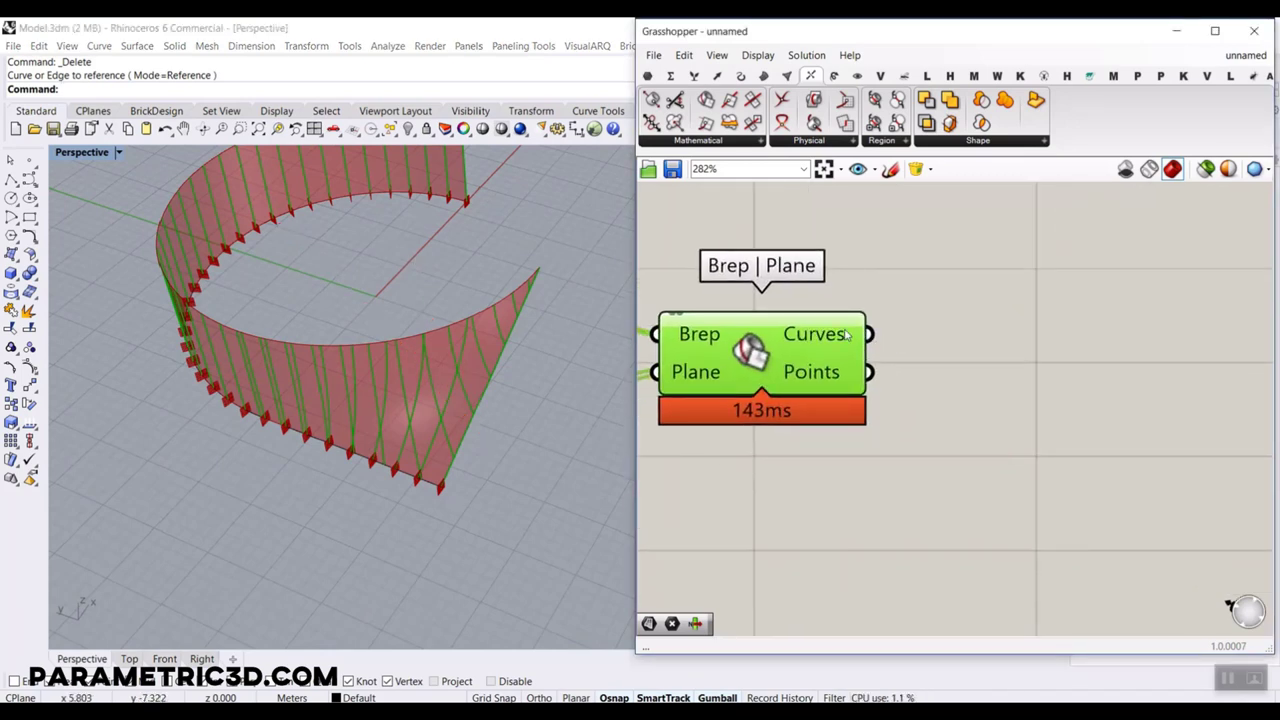
mouse_move(832, 344)
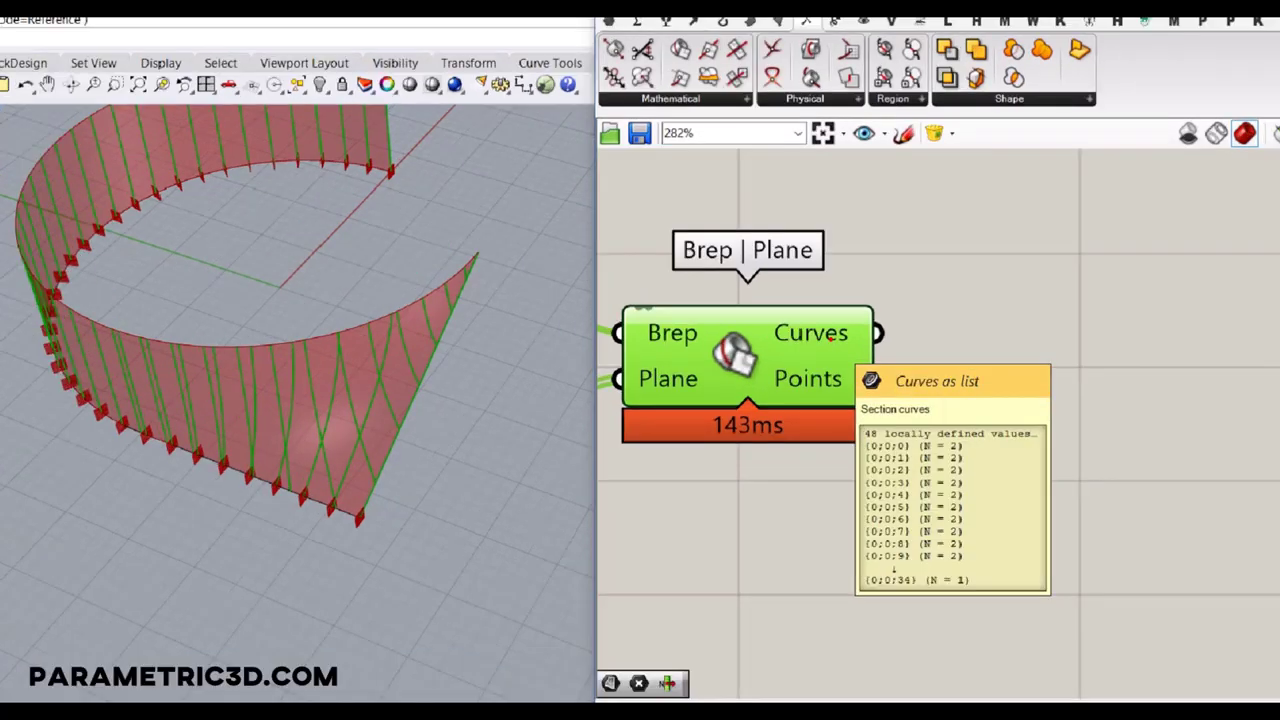
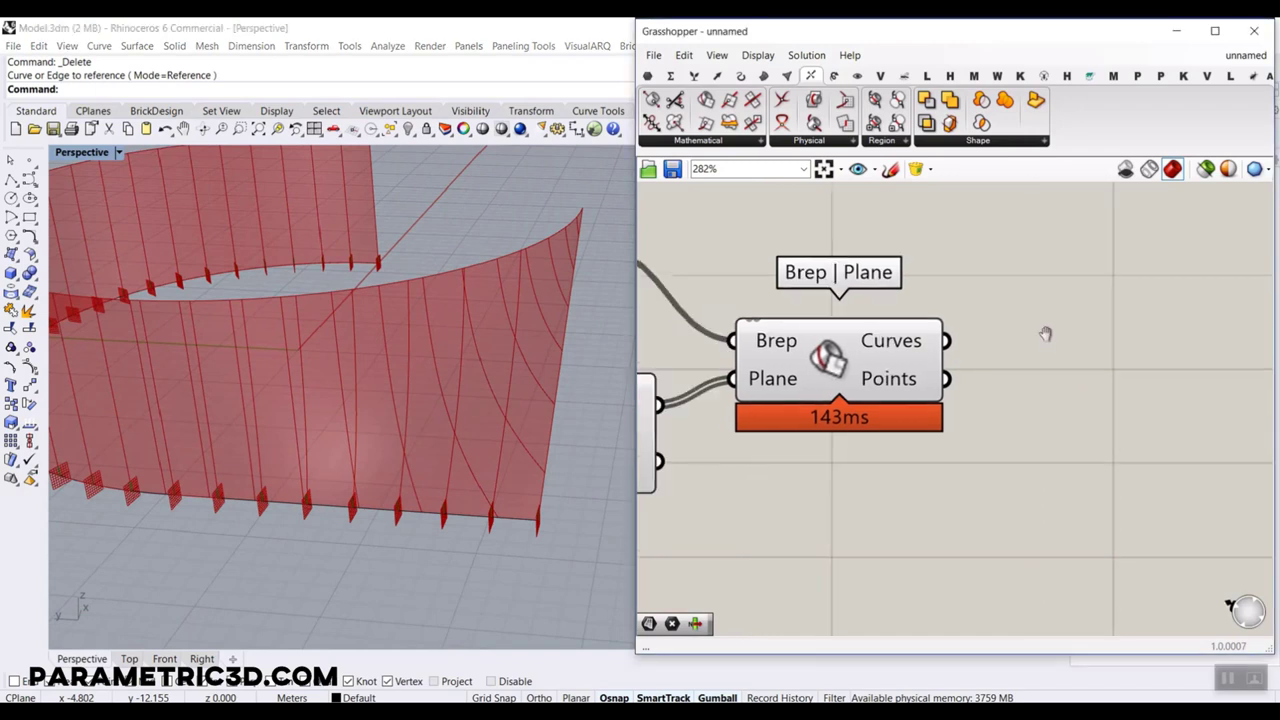
- Add a Point parameter and connect the Perp Frames output to it to extract the frame origins
scroll(1046, 336, "down", 2)
scroll(326, 344, "down", 2)
right_click_drag(326, 344, 306, 358)
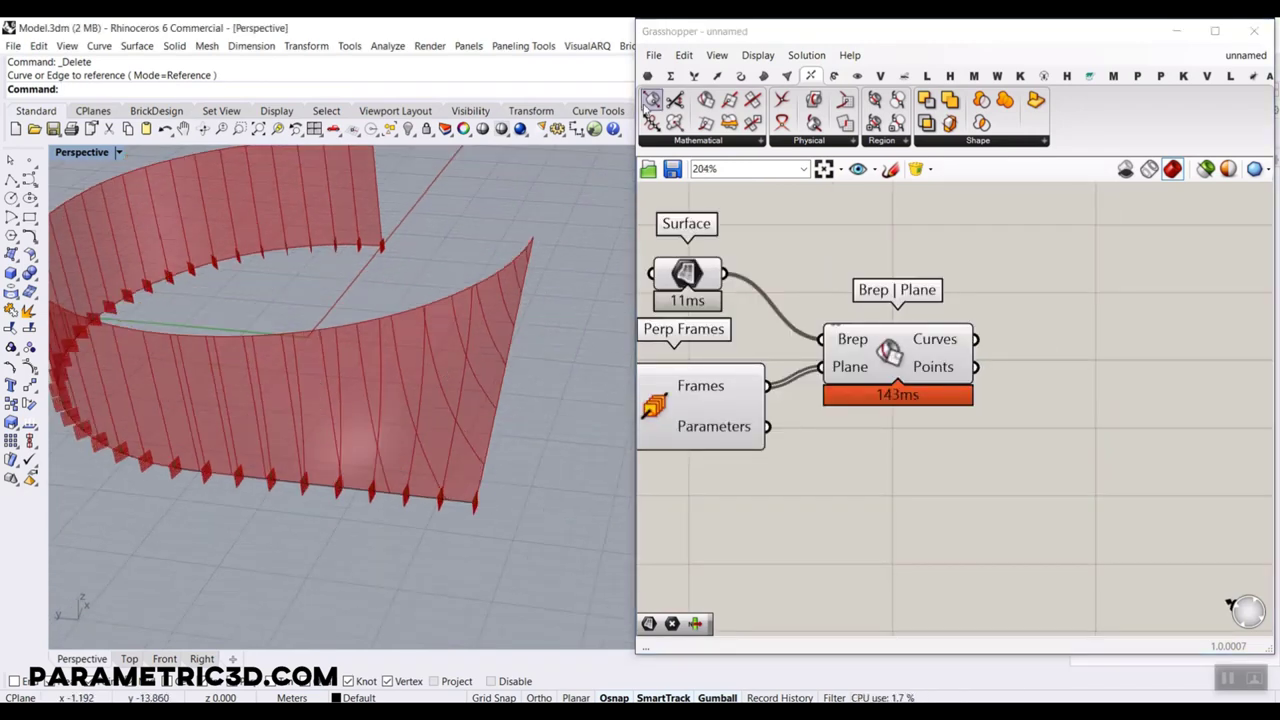
left_click(647, 76)
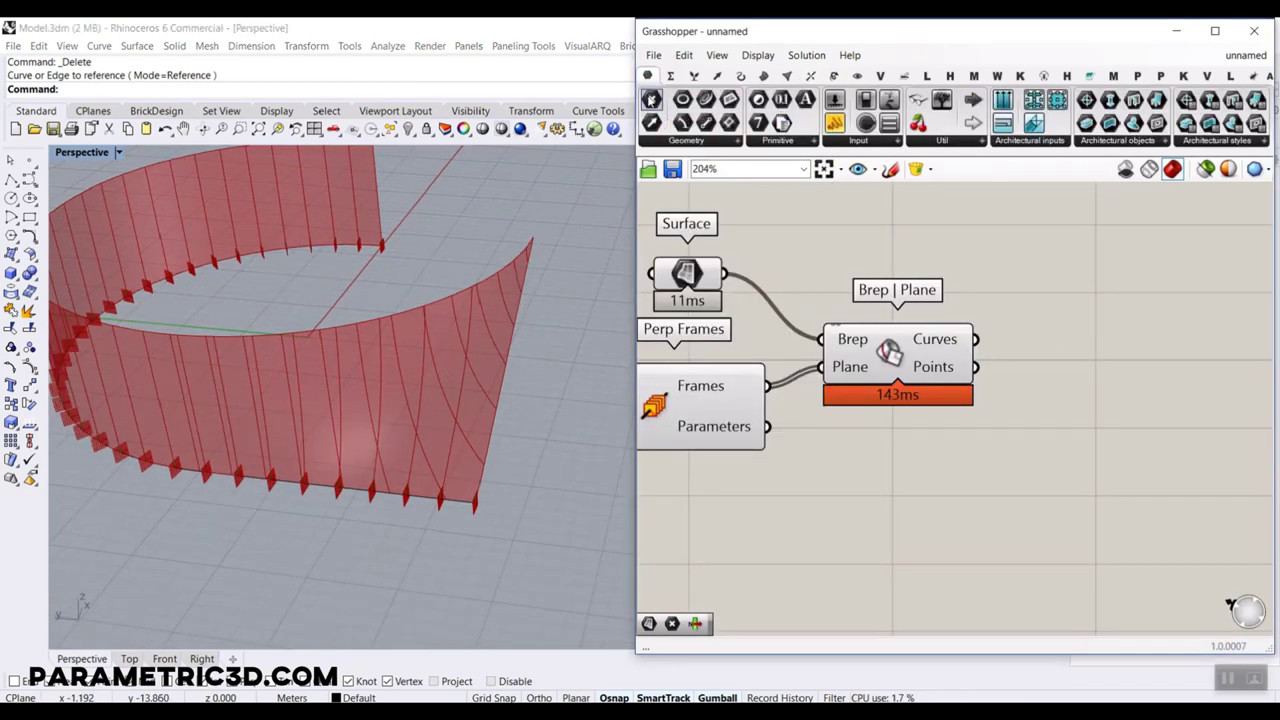
left_click_drag(651, 99, 840, 428)
left_click_drag(776, 396, 938, 481)
scroll(350, 458, "up", 6)
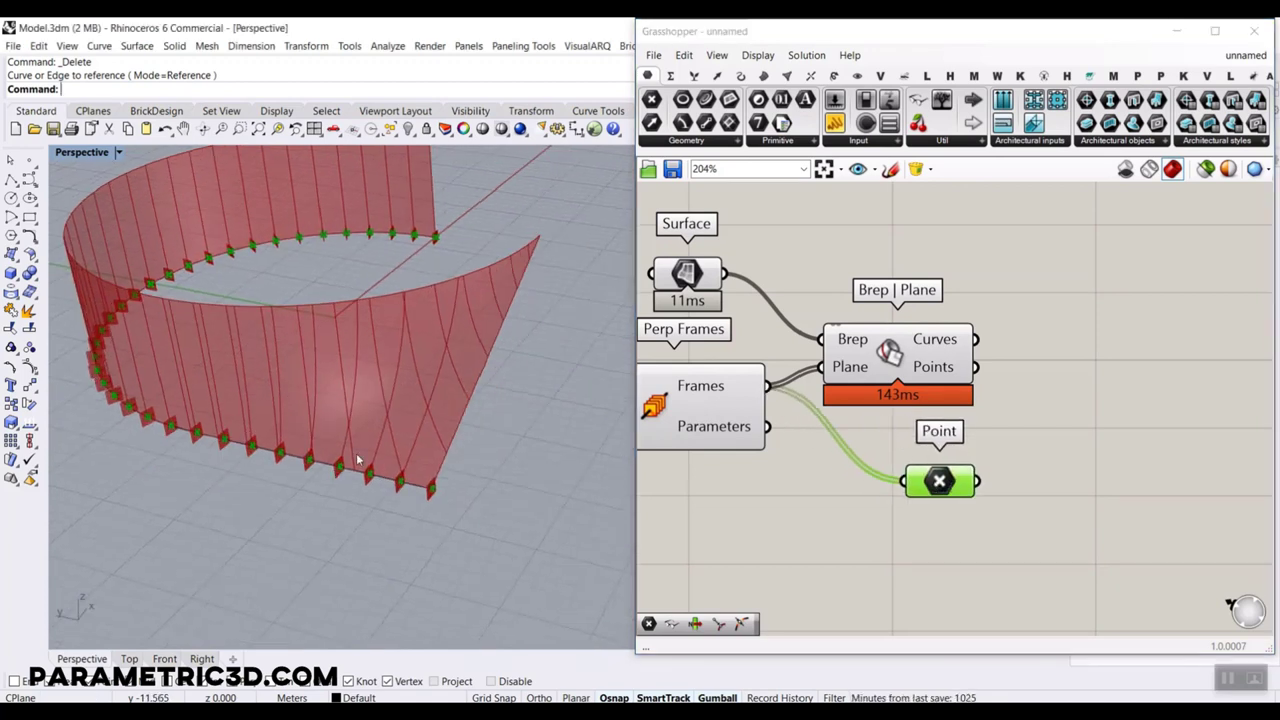
scroll(352, 446, "down", 5)
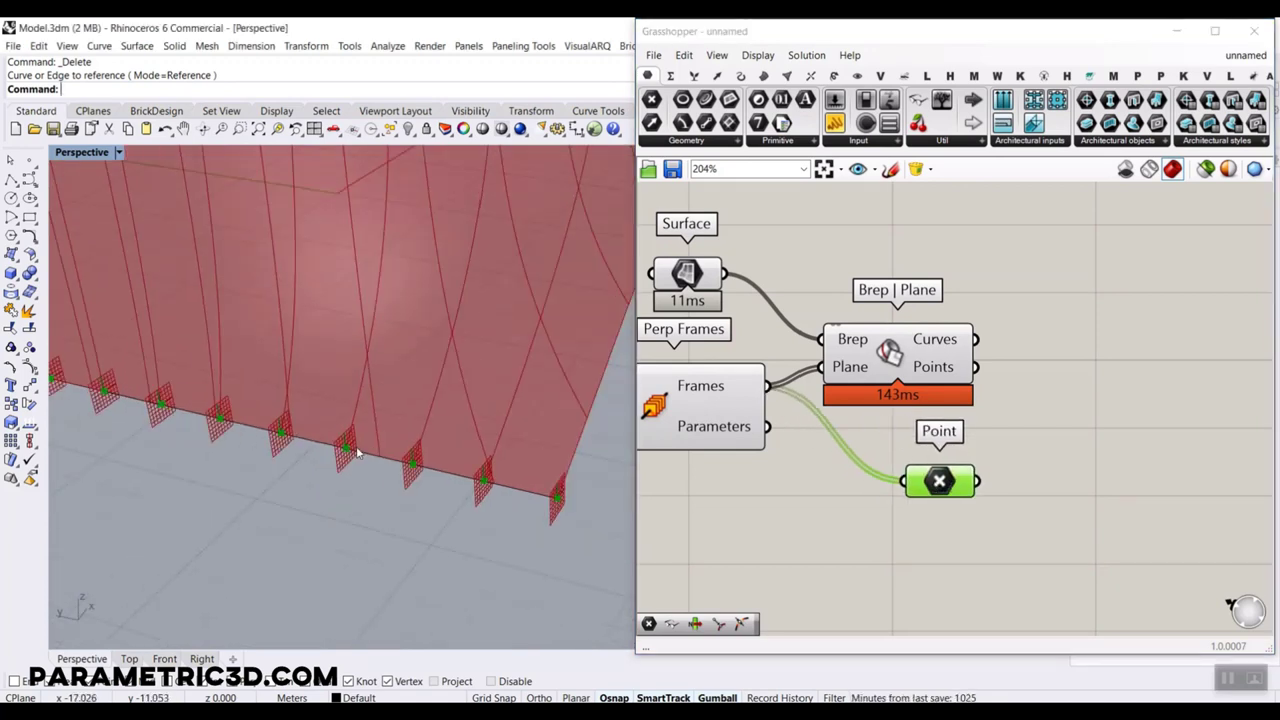
- Add a Point On Curve component fed by the Brep | Plane section curves, with its parameter set to 0.181
right_click_drag(1018, 402, 942, 410)
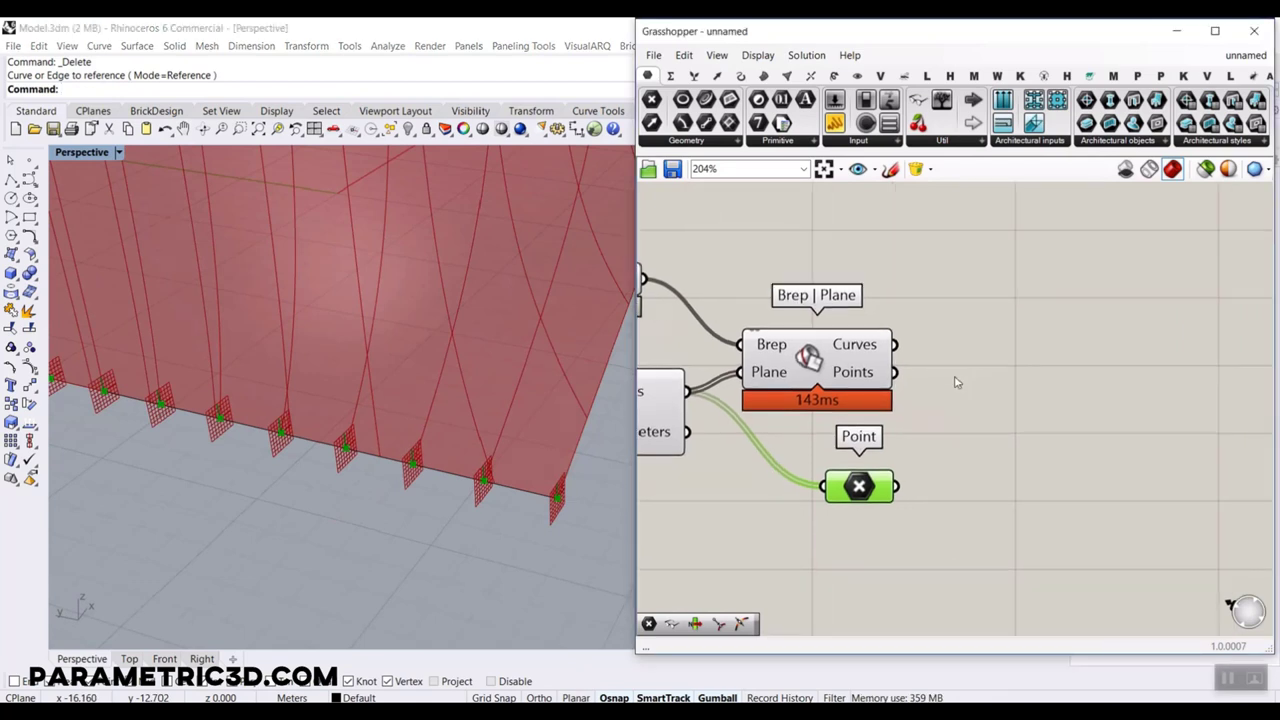
left_click(740, 76)
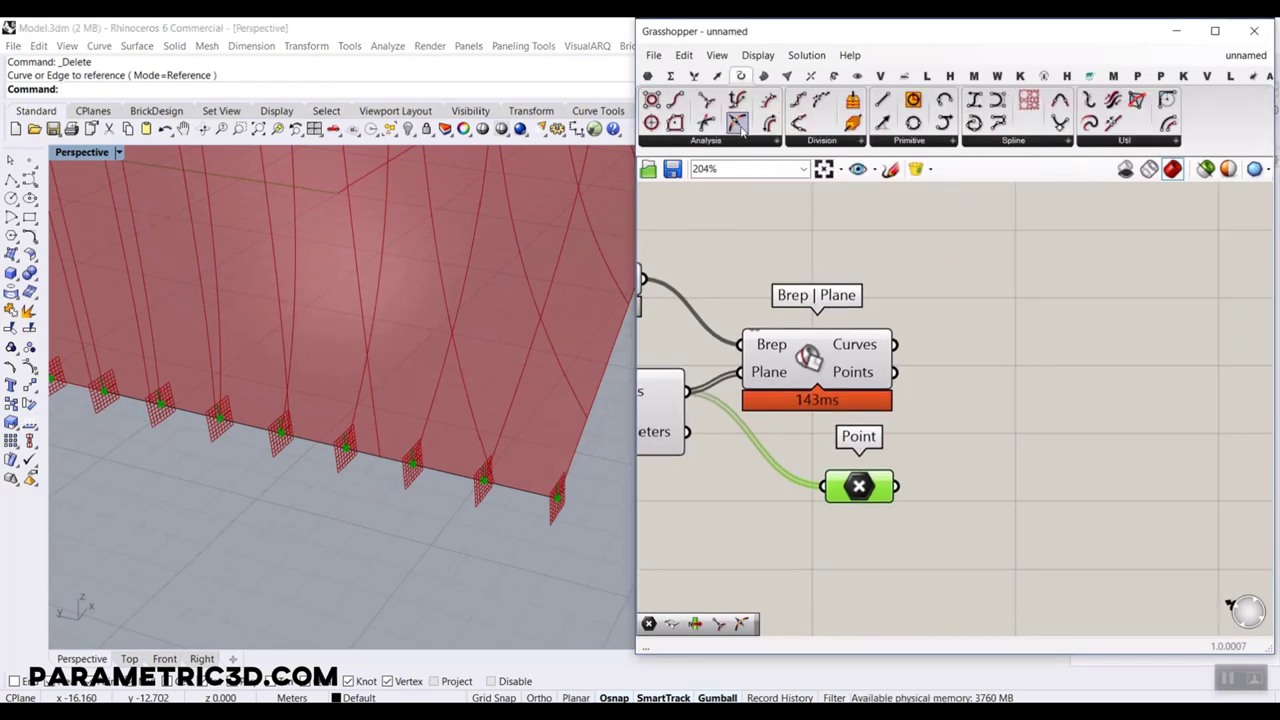
left_click_drag(741, 128, 981, 386)
scroll(1040, 368, "up", 3)
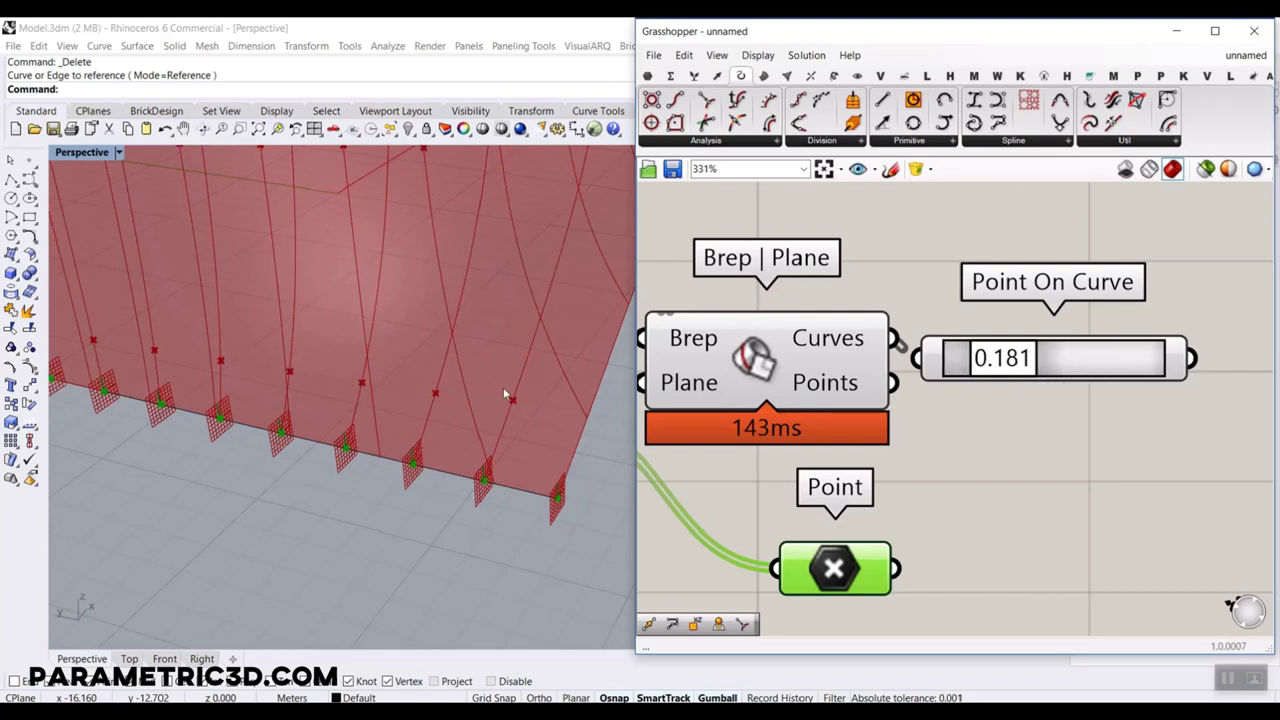
right_click_drag(503, 387, 407, 298)
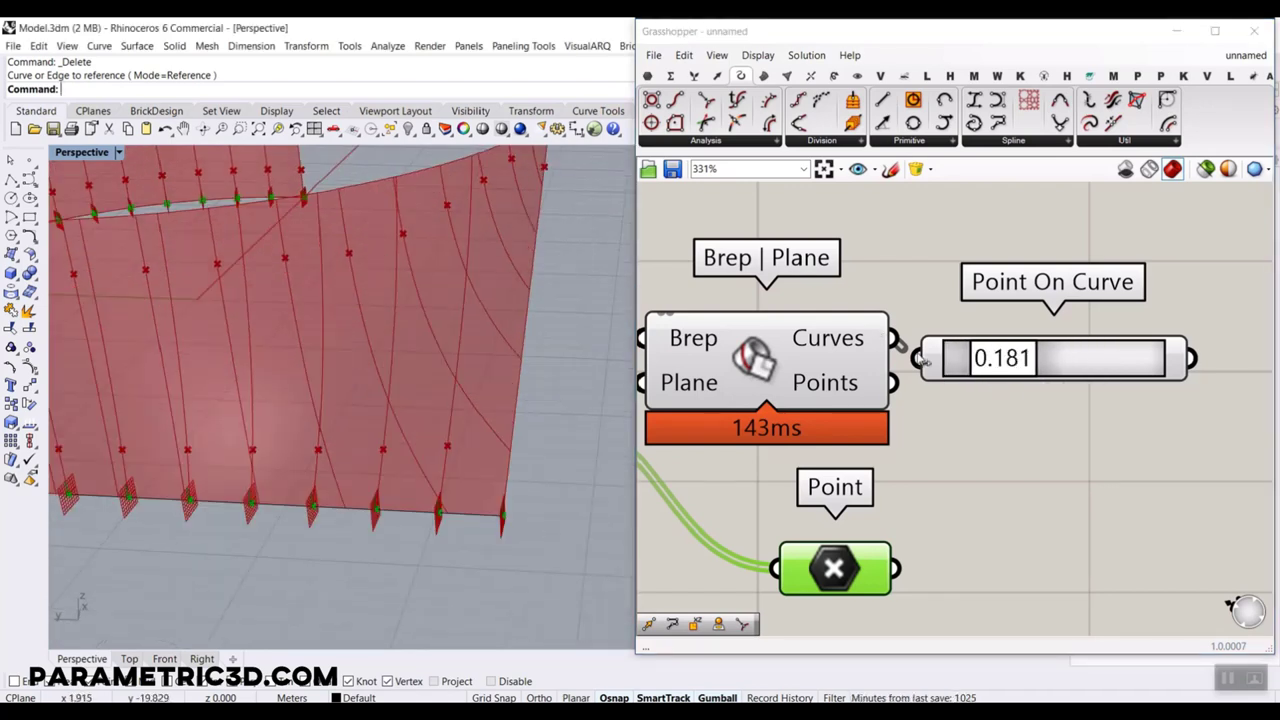
- Set the Point On Curve parameter to 0.000 and arrange it with the Point parameter below it
left_click_drag(995, 370, 955, 358)
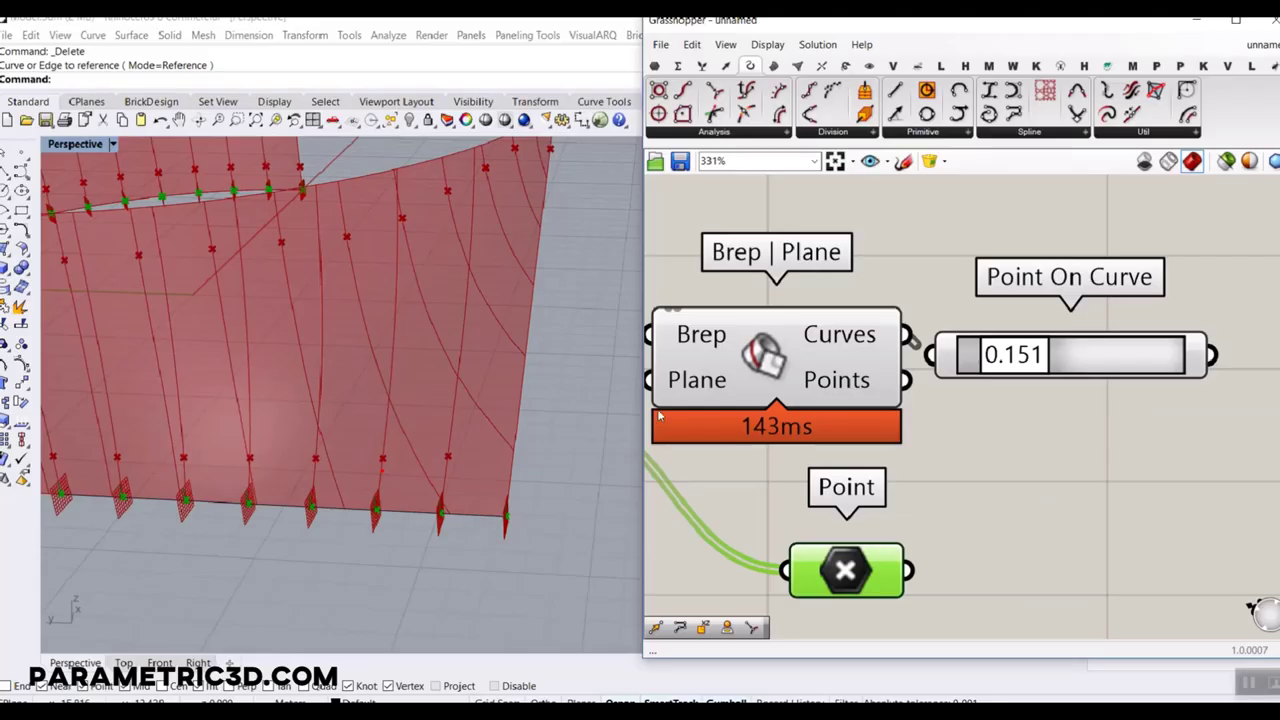
left_click_drag(985, 372, 955, 373)
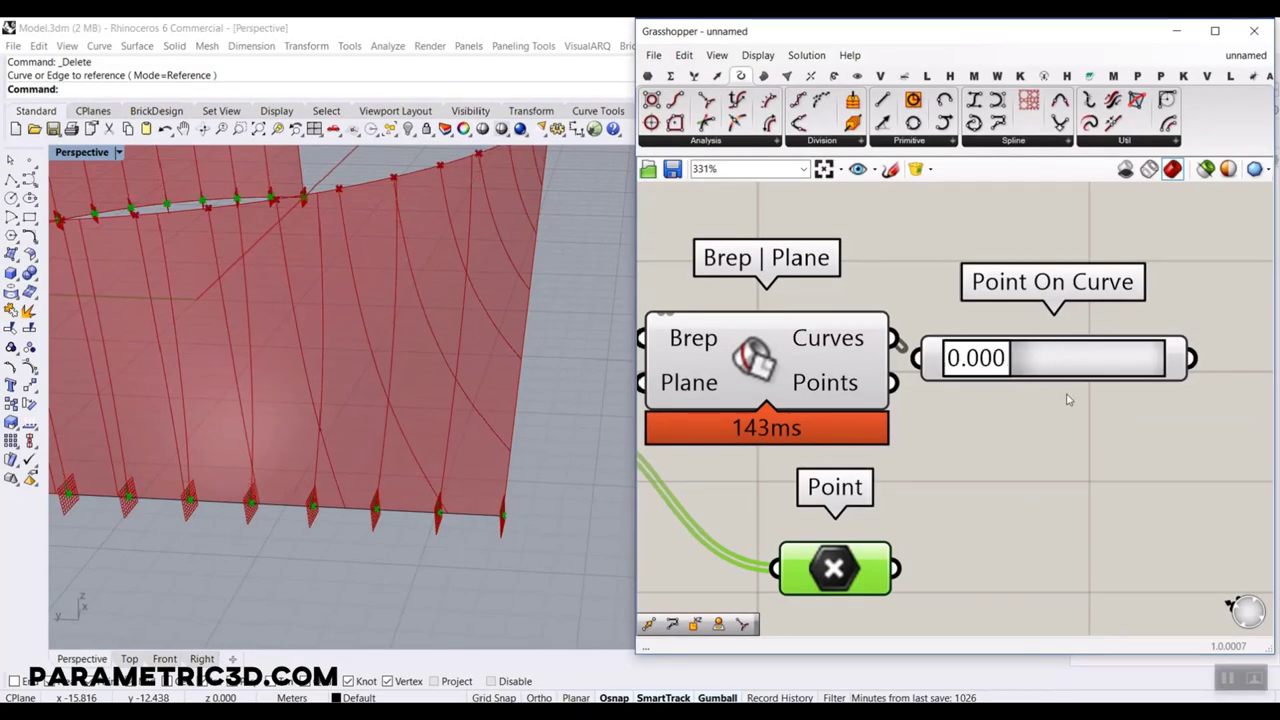
scroll(1069, 399, "down", 2)
left_click_drag(871, 469, 1027, 452)
right_click_drag(1033, 356, 911, 338)
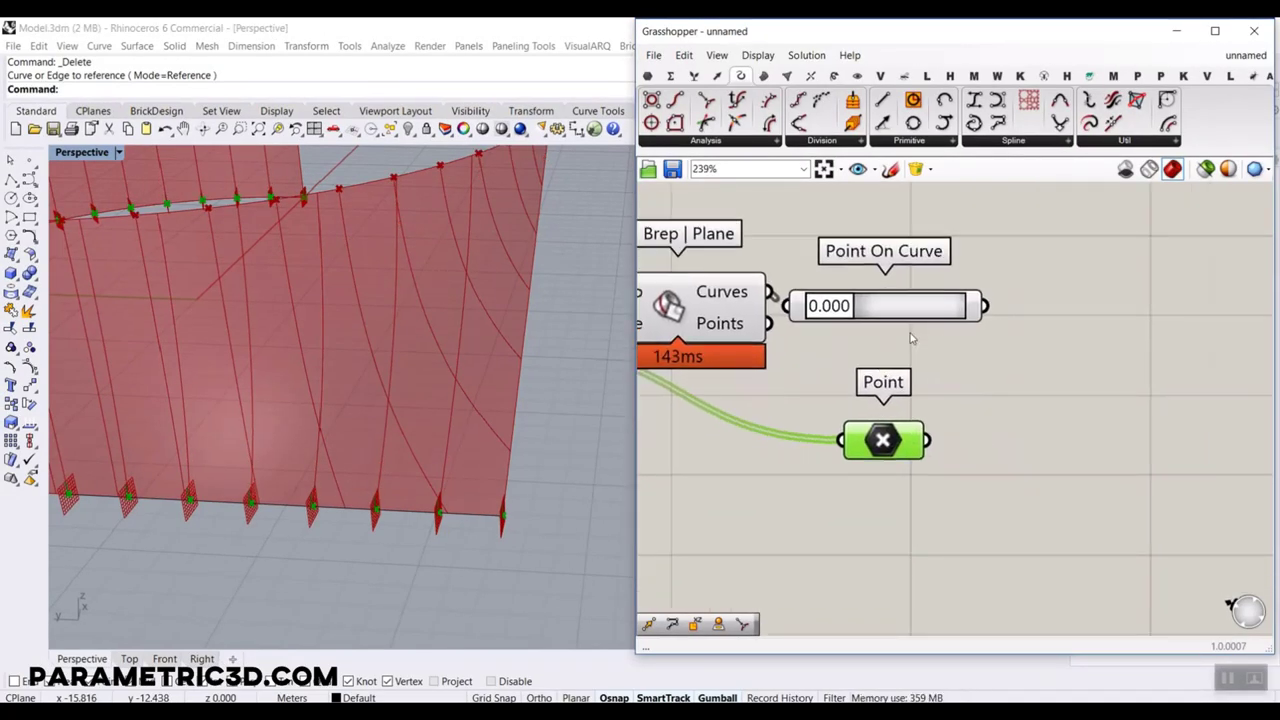
left_click_drag(901, 311, 915, 314)
double_click(1140, 432)
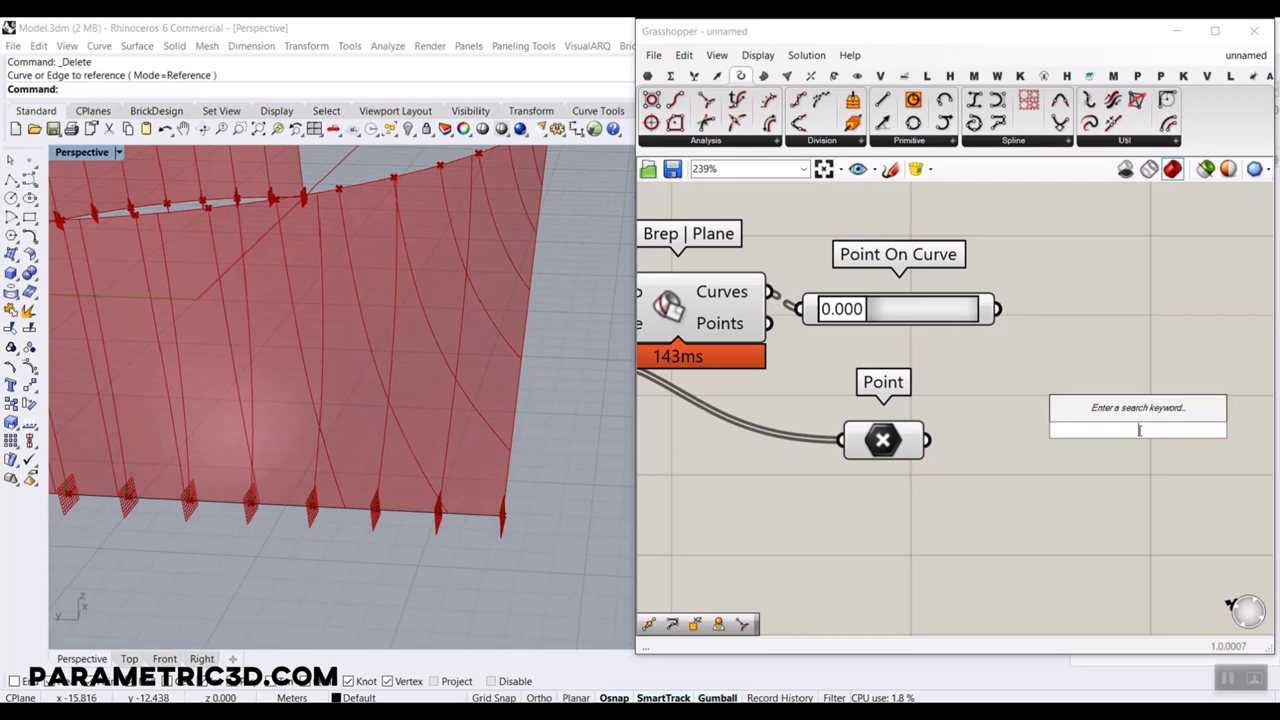
type("cp.poi")
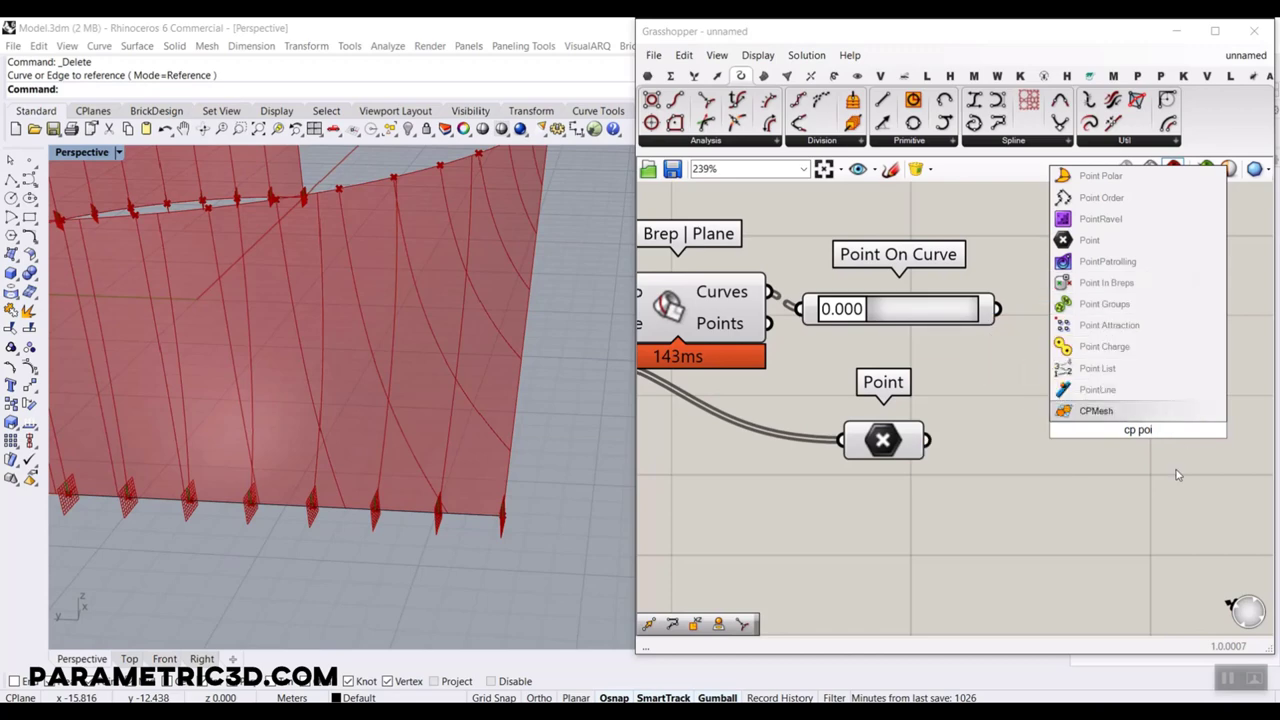
key("BackSpace")
key("BackSpace")
key("BackSpace")
key("BackSpace")
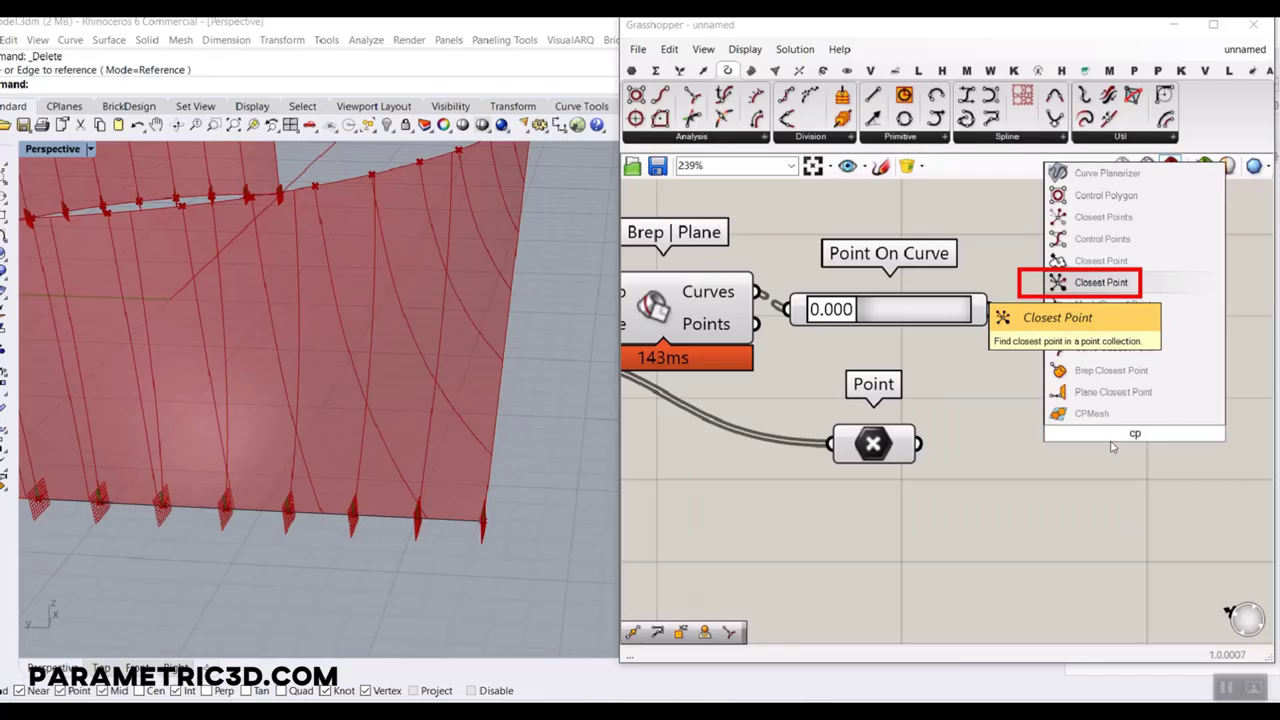
left_click(968, 696)
- Add a point-collection Closest Point component, connecting Point On Curve to its Point input and the Point parameter to Cloud
double_click(1062, 453)
type("cp")
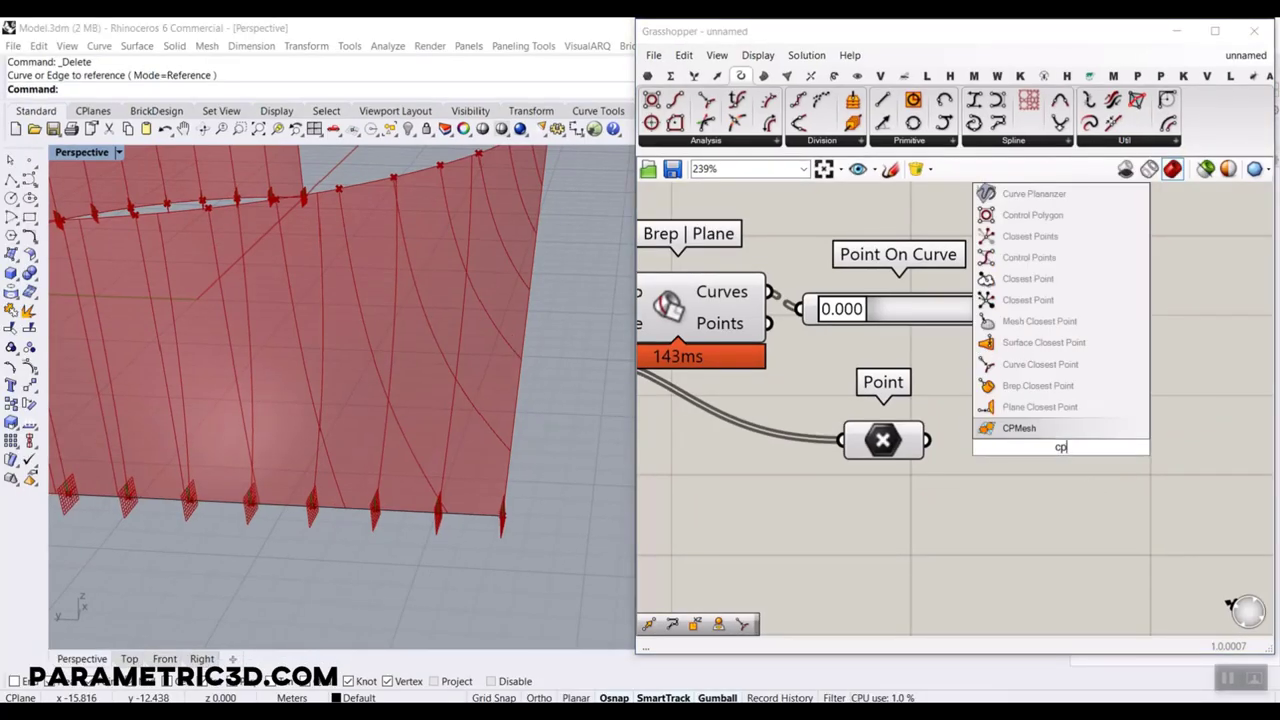
left_click(1025, 300)
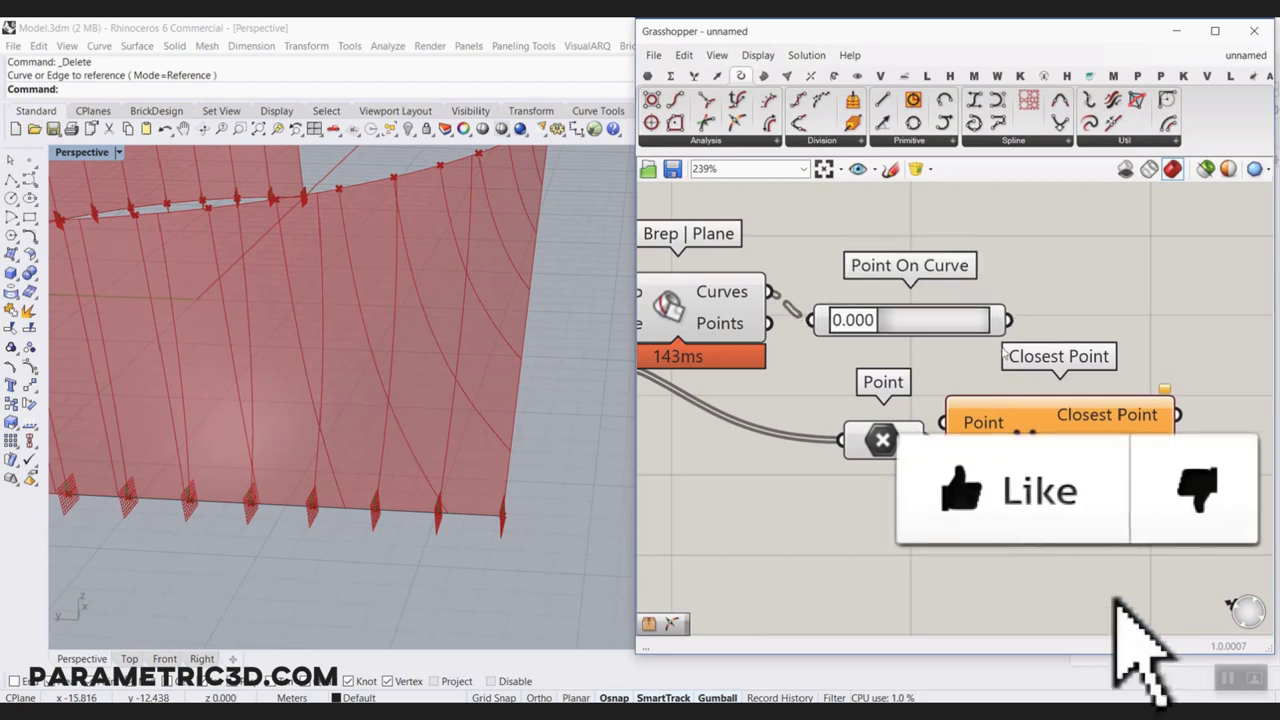
left_click_drag(974, 452, 1086, 423)
left_click(931, 326)
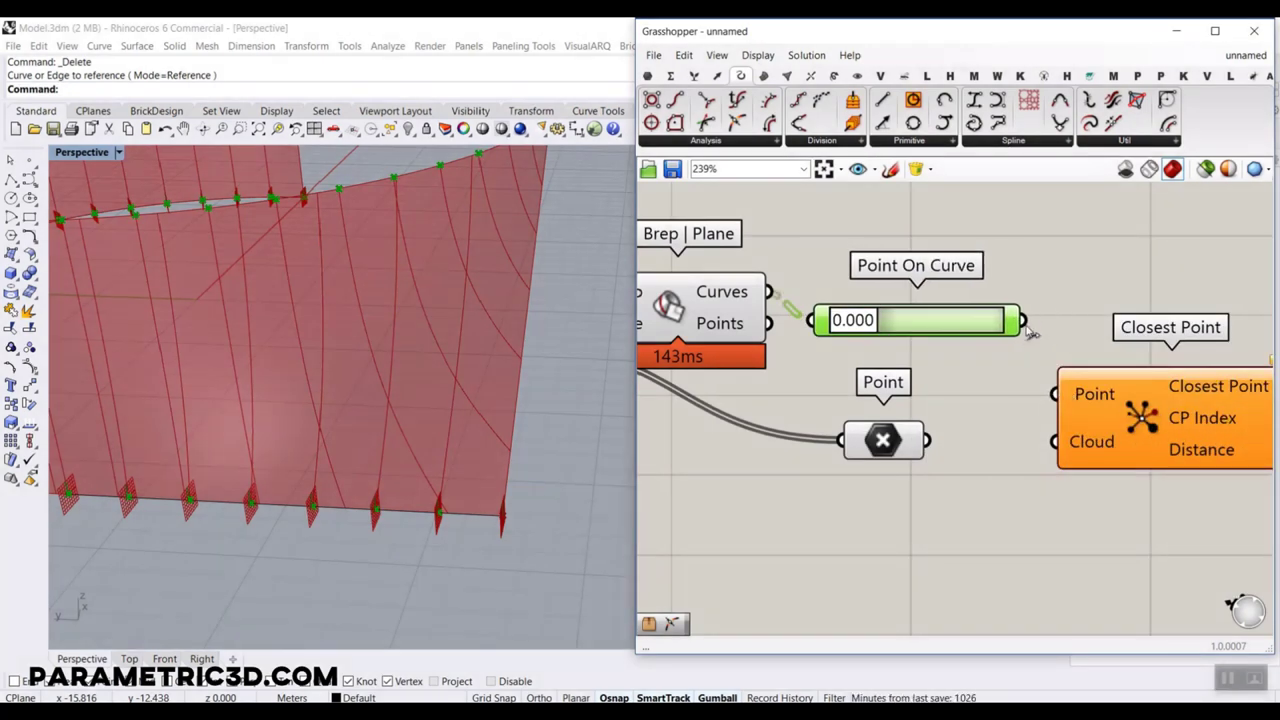
left_click_drag(1022, 321, 1055, 394)
left_click_drag(938, 443, 1057, 442)
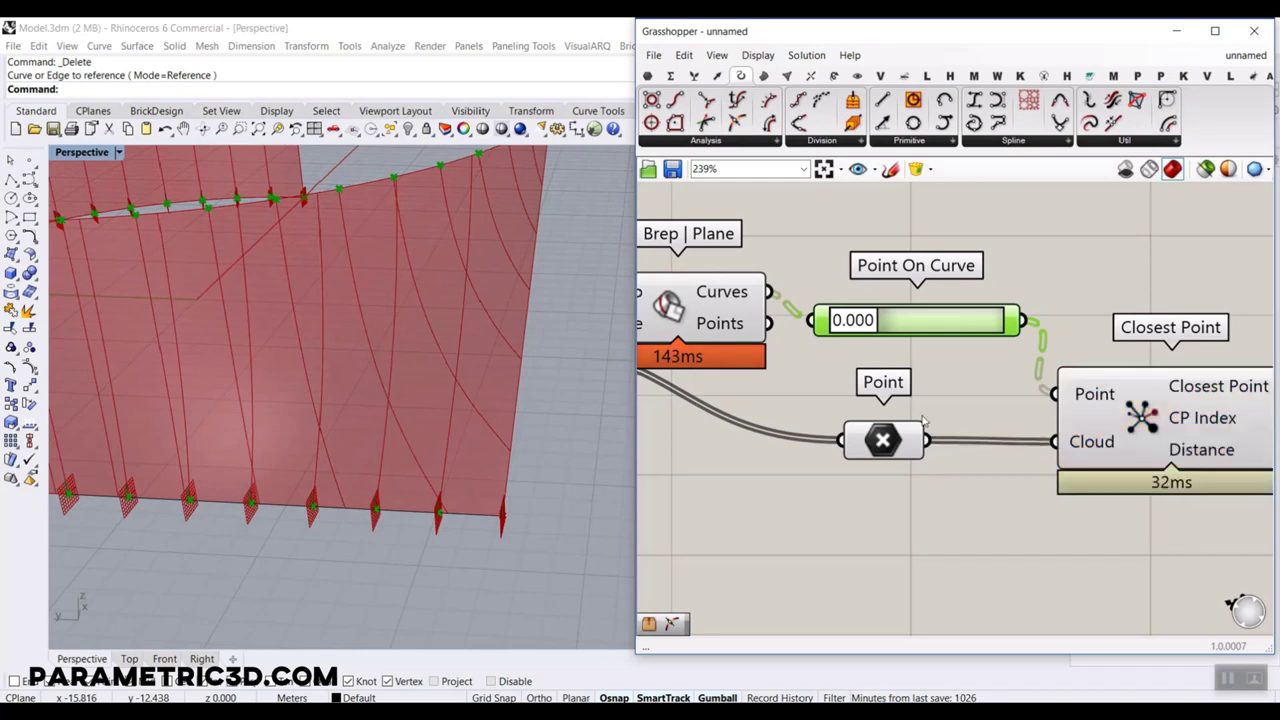
- Graft the Point parameter holding the frame origins and reposition the Closest Point component
right_click(885, 443)
left_click(926, 526)
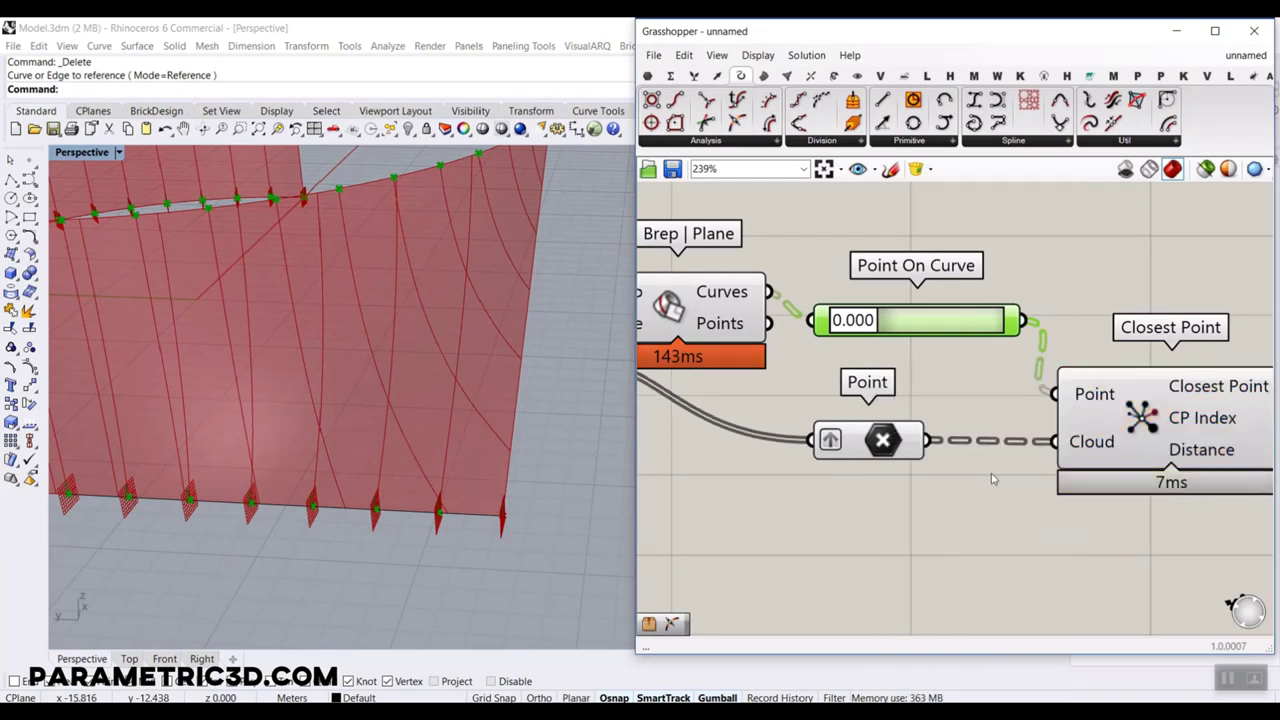
right_click_drag(994, 480, 840, 469)
left_click_drag(960, 436, 994, 423)
mouse_move(966, 371)
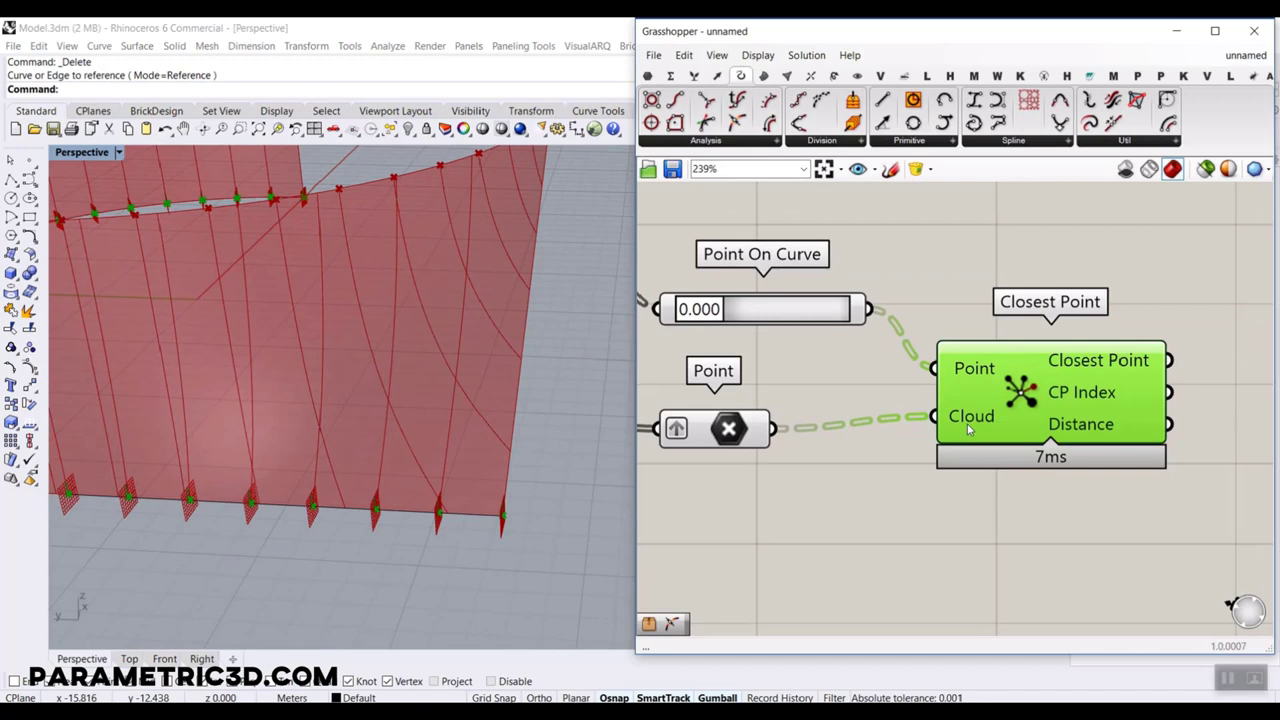
mouse_move(968, 428)
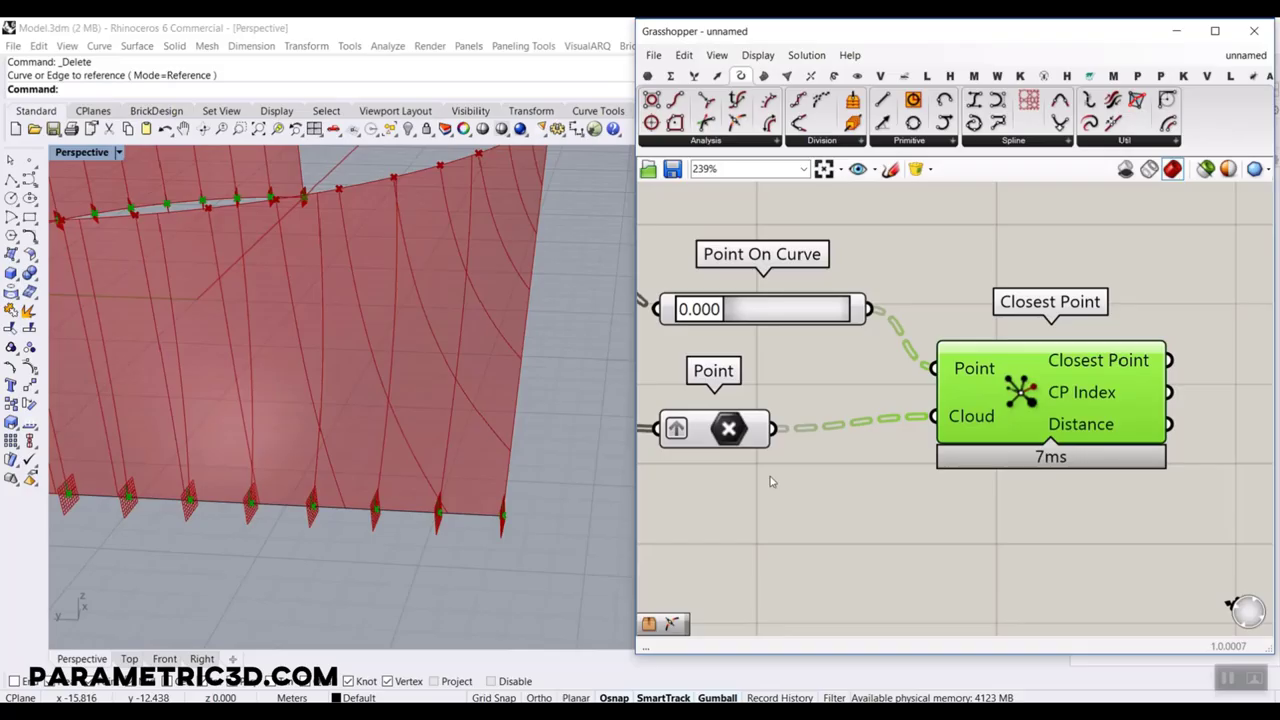
scroll(603, 443, "up", 1)
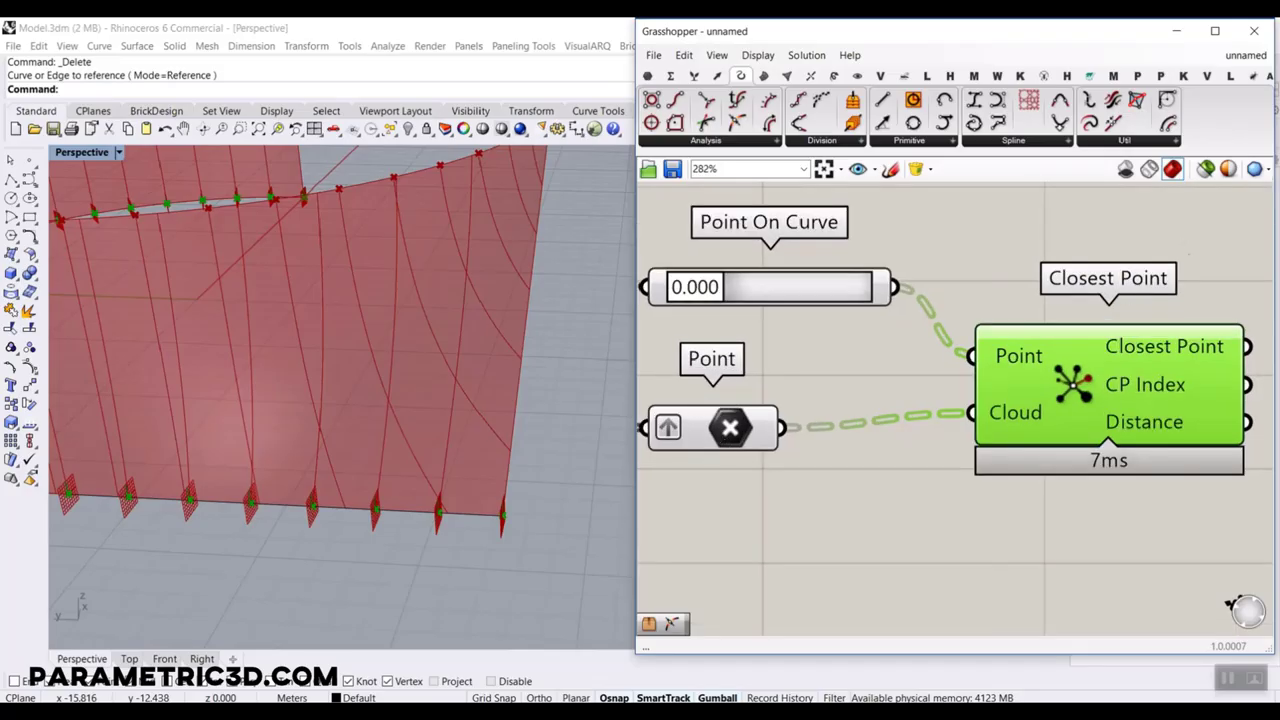
mouse_move(1167, 237)
left_mouse_down()
mouse_move(1210, 148)
mouse_move(1232, 188)
left_mouse_up()
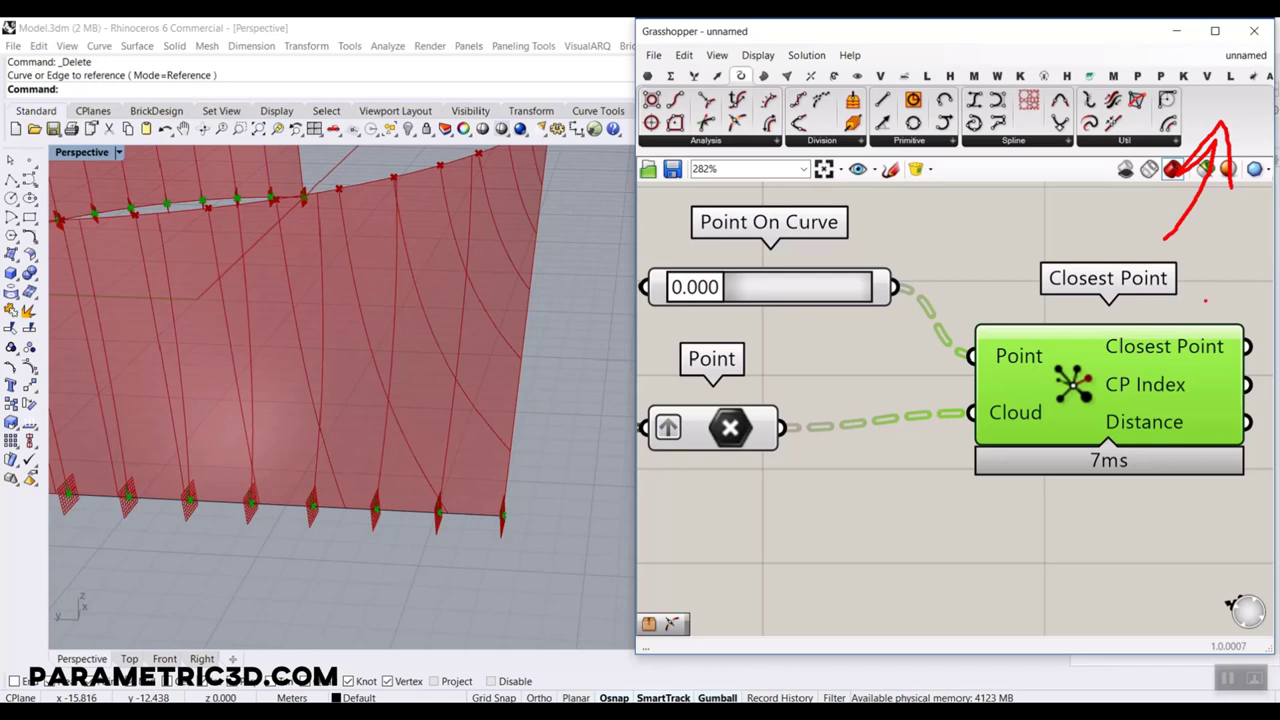
key("Escape")
scroll(864, 433, "down", 1)
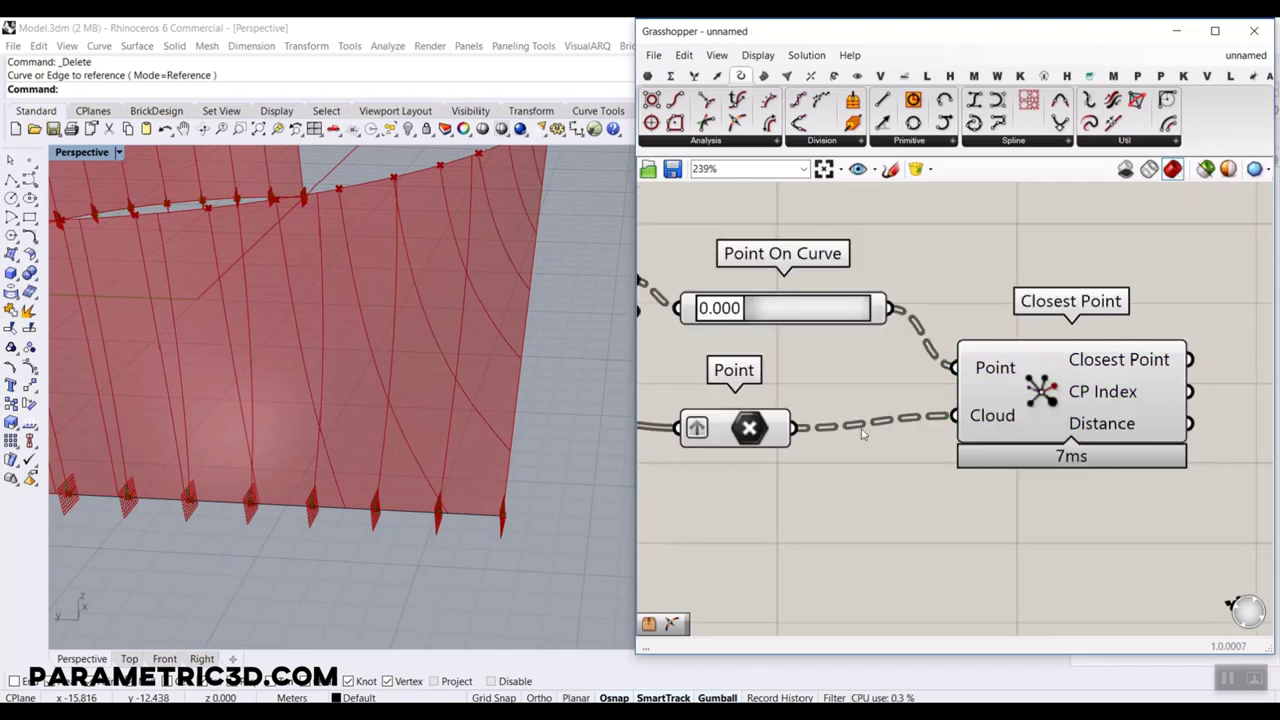
- Add a Panel connected to Closest Point's Distance output and examine the distance values in each branch
scroll(966, 403, "down", 5)
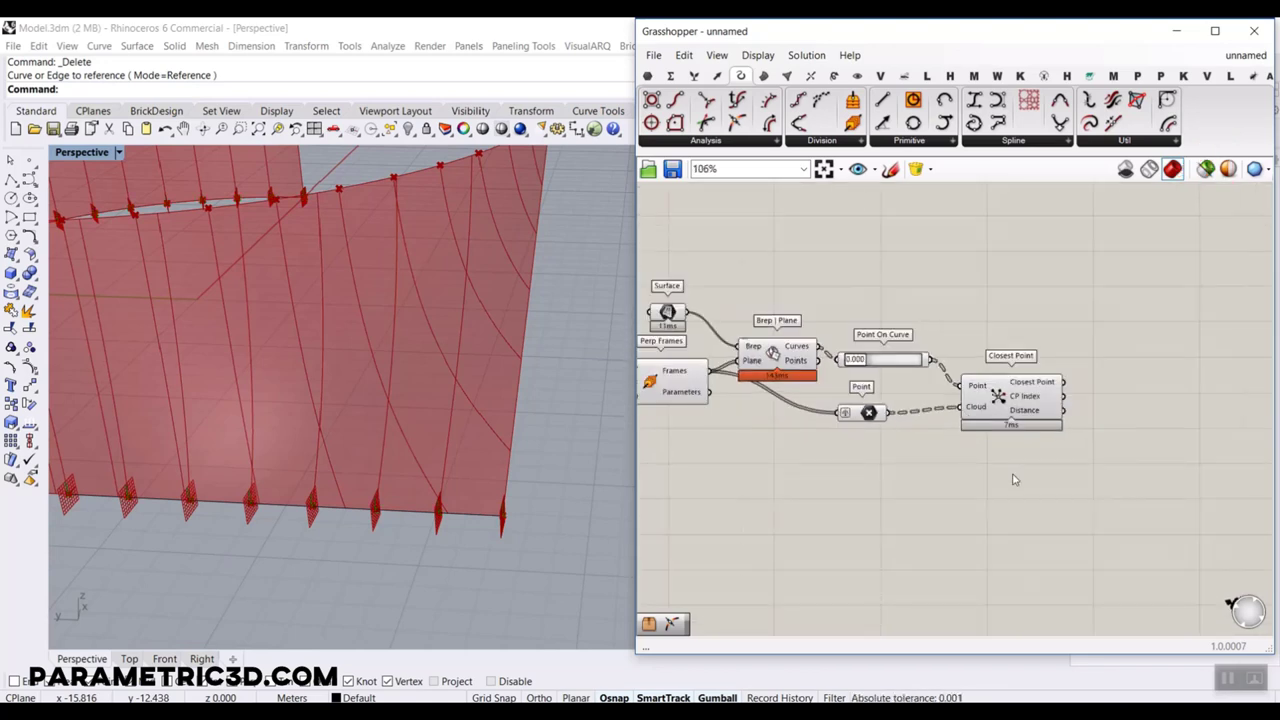
left_click(646, 75)
scroll(1158, 438, "up", 3)
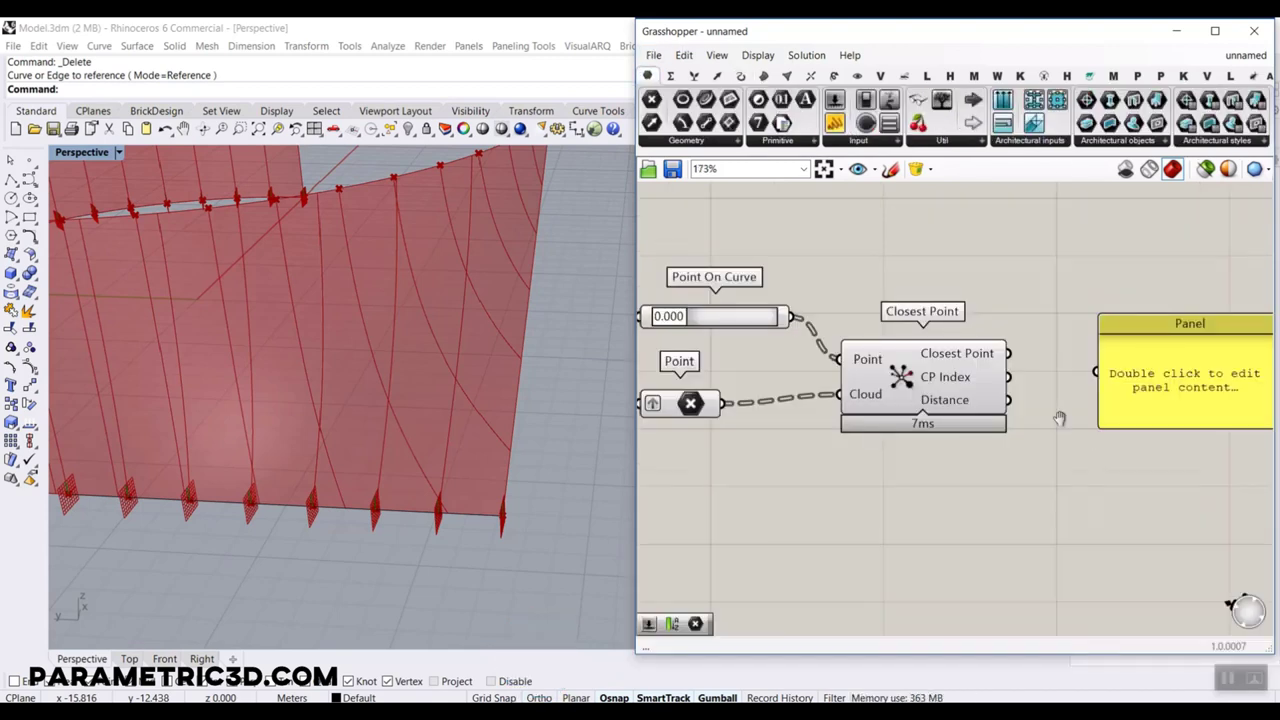
scroll(1057, 420, "up", 3)
left_click_drag(934, 340, 1080, 553)
scroll(1134, 311, "down", 3)
scroll(315, 373, "up", 2)
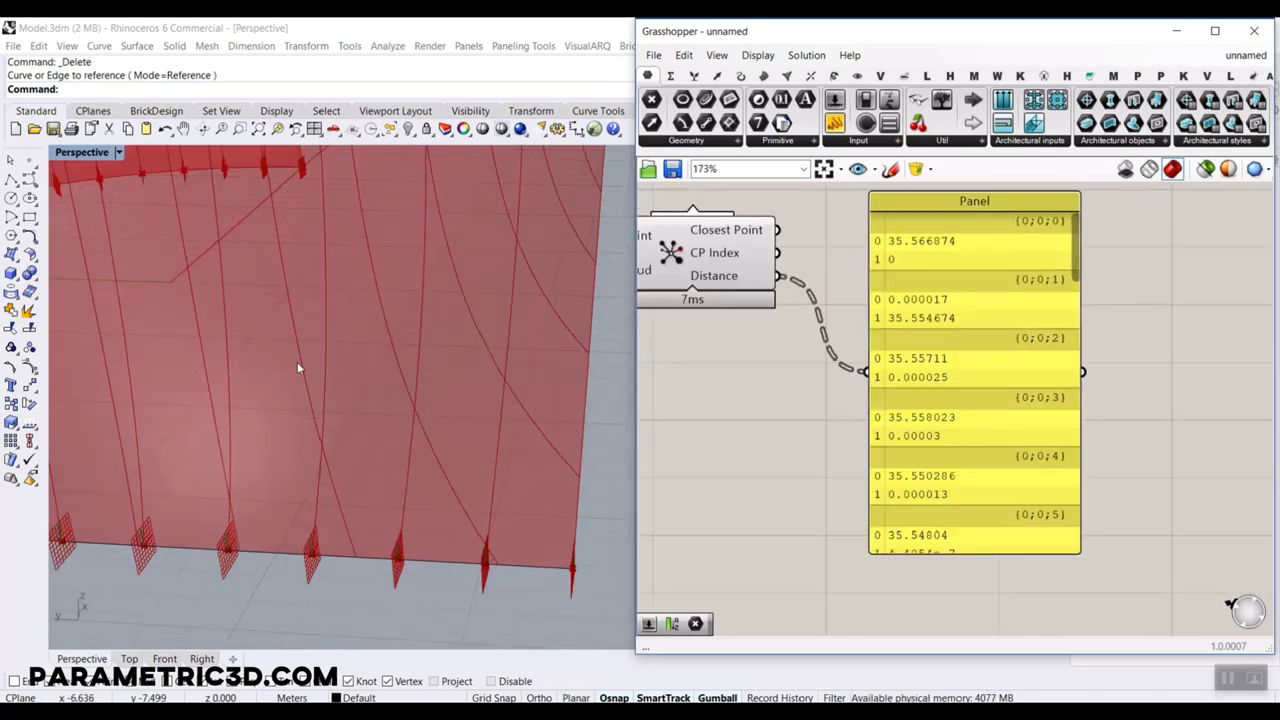
scroll(993, 334, "up", 1)
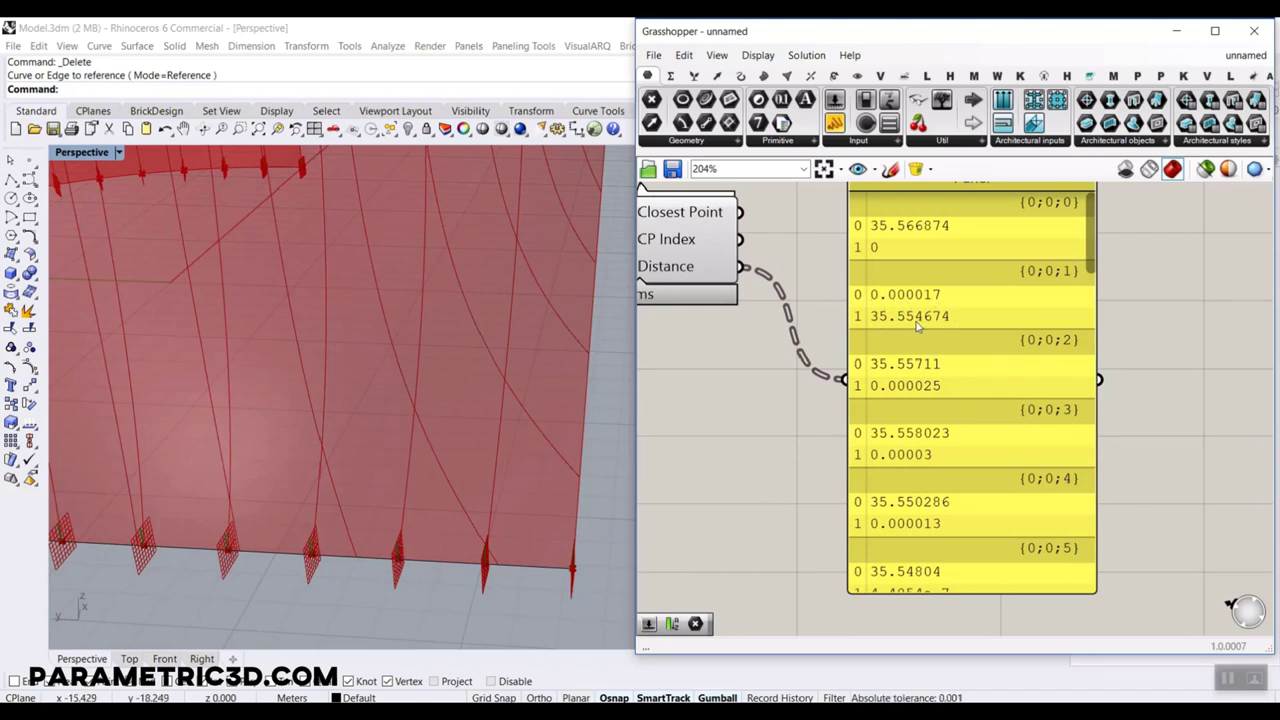
- Add a Sort List component with the Distance output feeding its Keys input, and connect its sorted Keys to the Panel
left_click_drag(995, 398, 1140, 404)
double_click(894, 403)
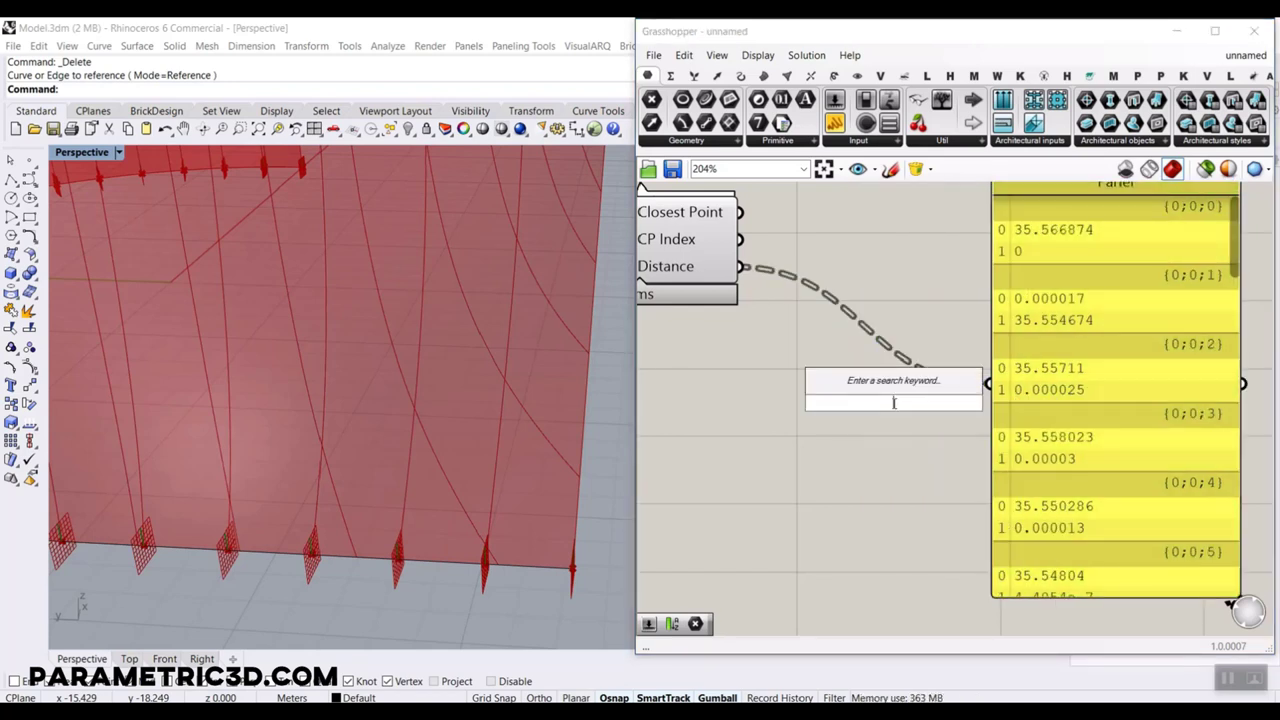
type("sort")
left_click(852, 383)
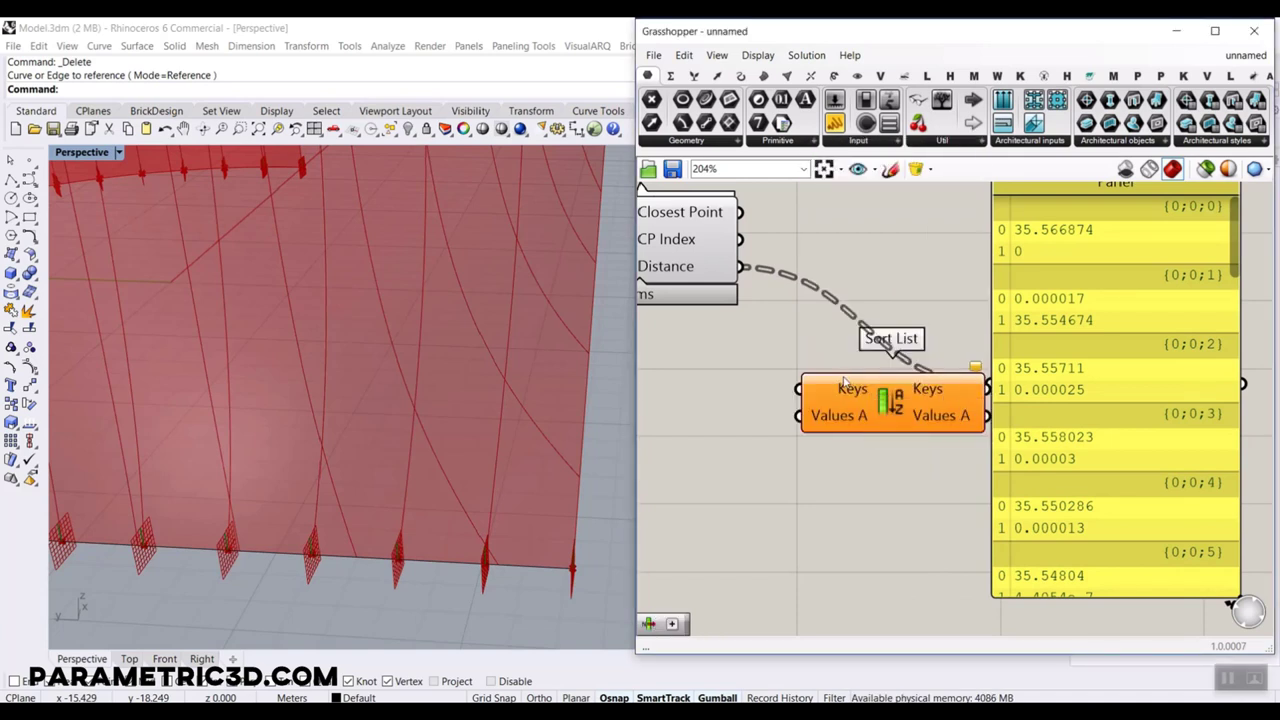
left_click_drag(742, 266, 799, 388)
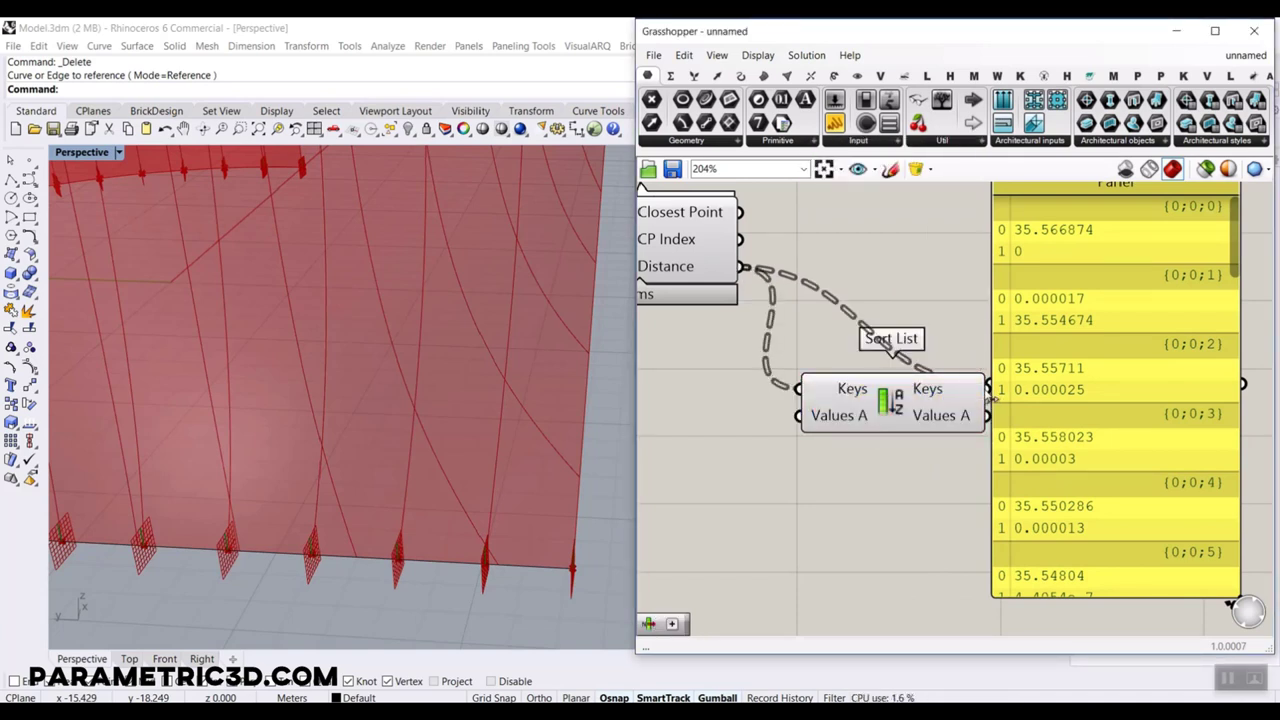
left_click_drag(988, 389, 1088, 352)
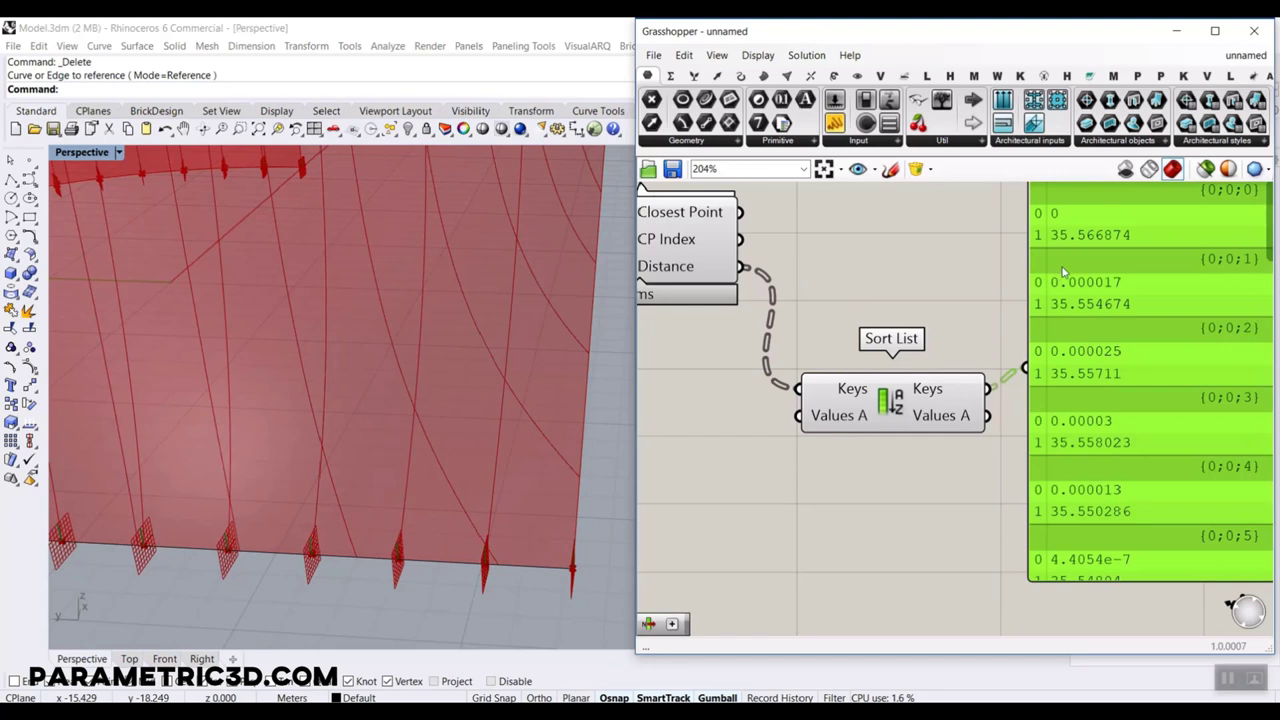
right_click_drag(1082, 330, 954, 331)
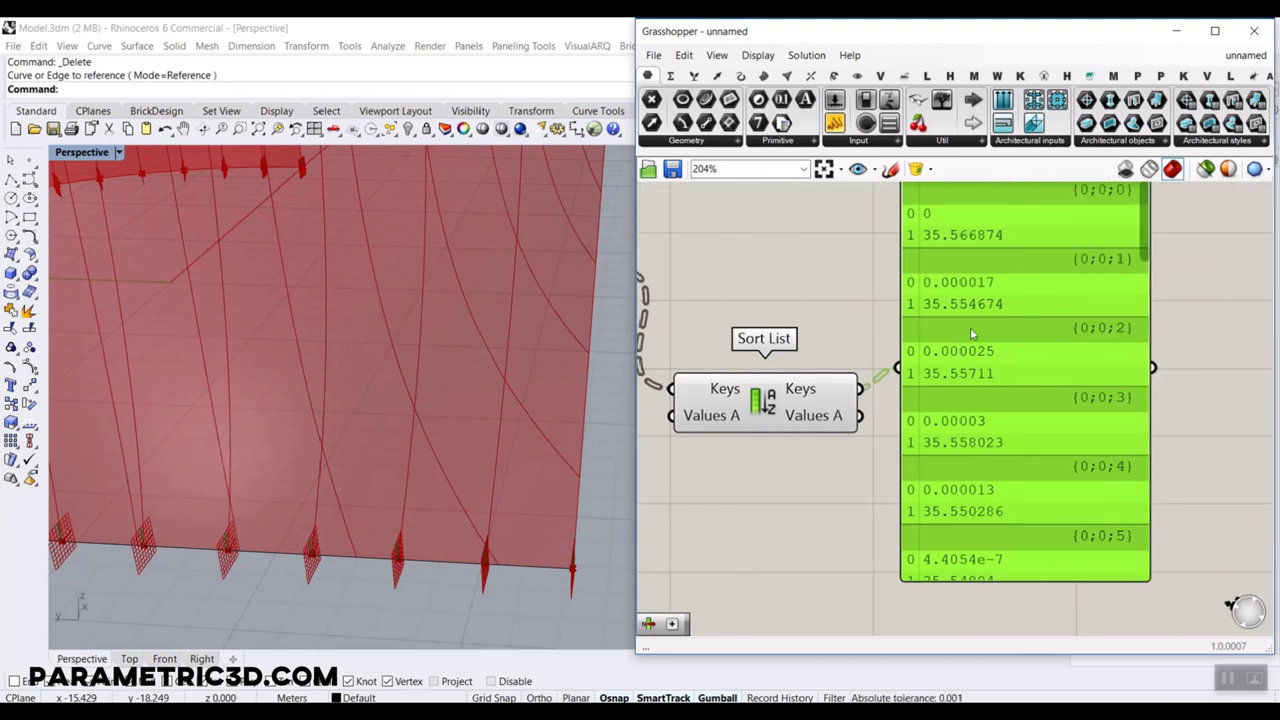
- Duplicate the Panel, feed the copy from the Distance output to compare unsorted with sorted values, and delete it
left_click_drag(965, 350, 1028, 339, "alt")
scroll(1028, 339, "down", 1)
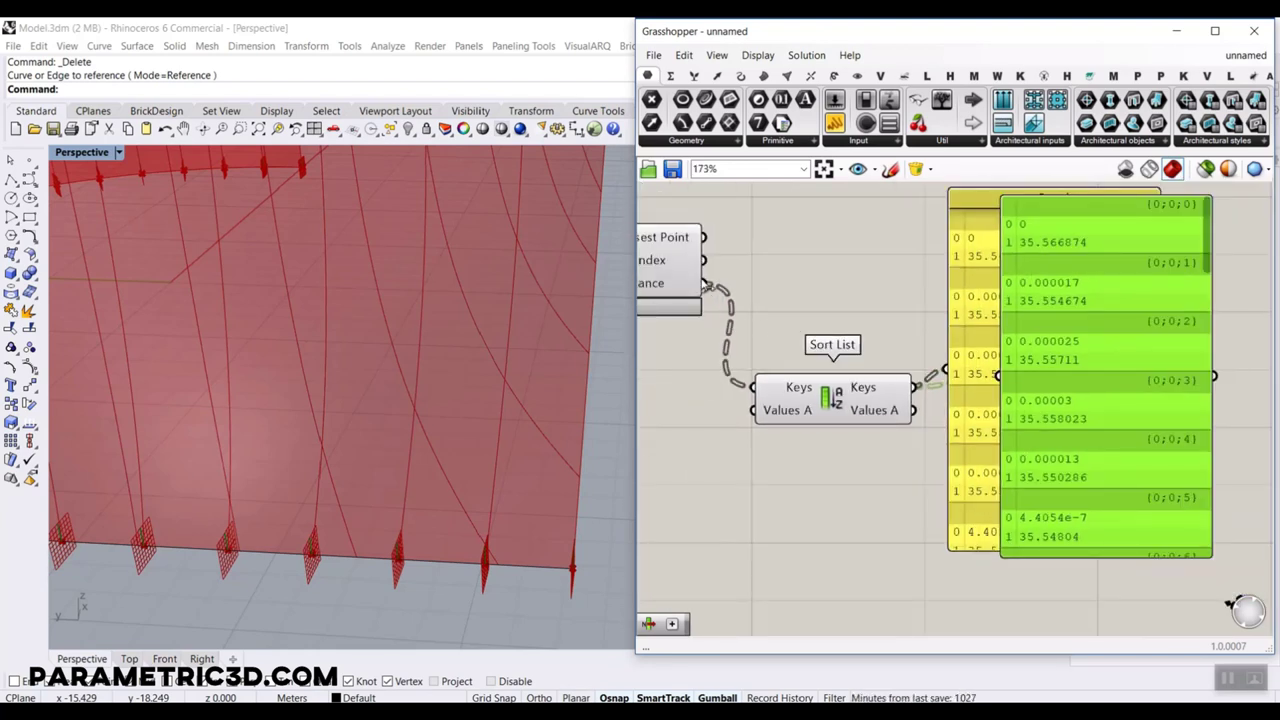
left_click_drag(708, 285, 948, 372)
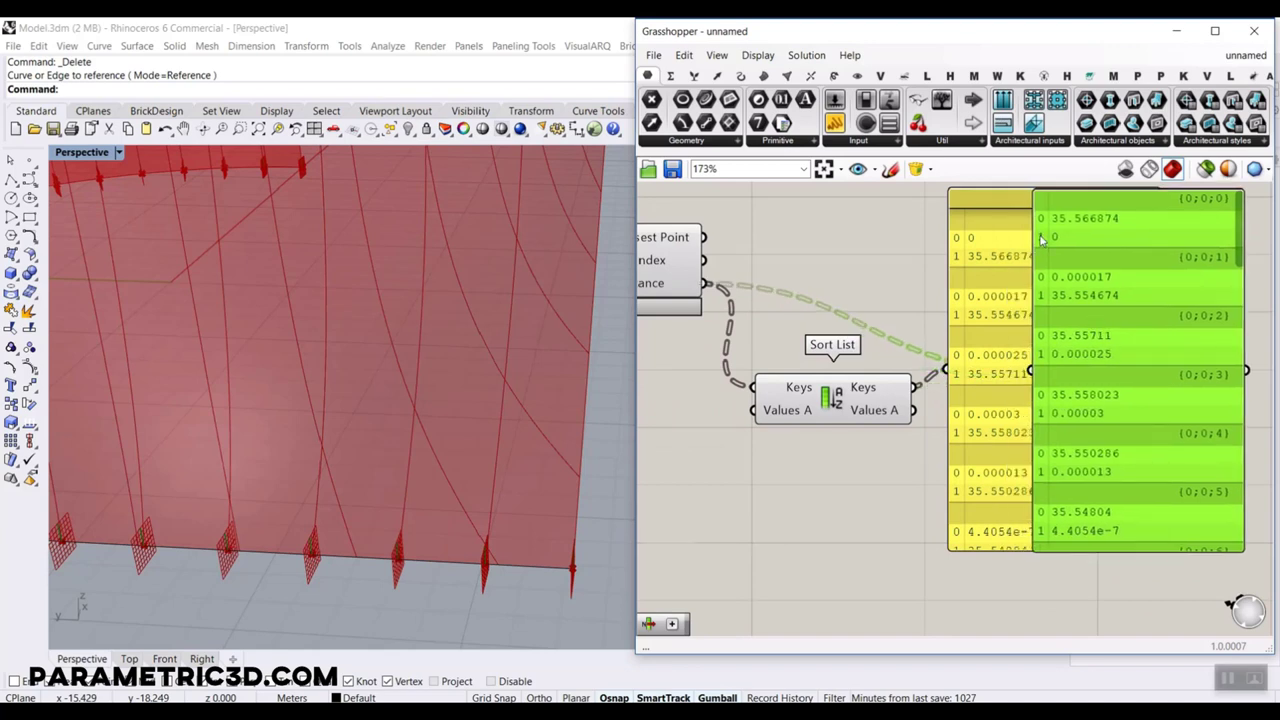
scroll(1041, 238, "up", 1)
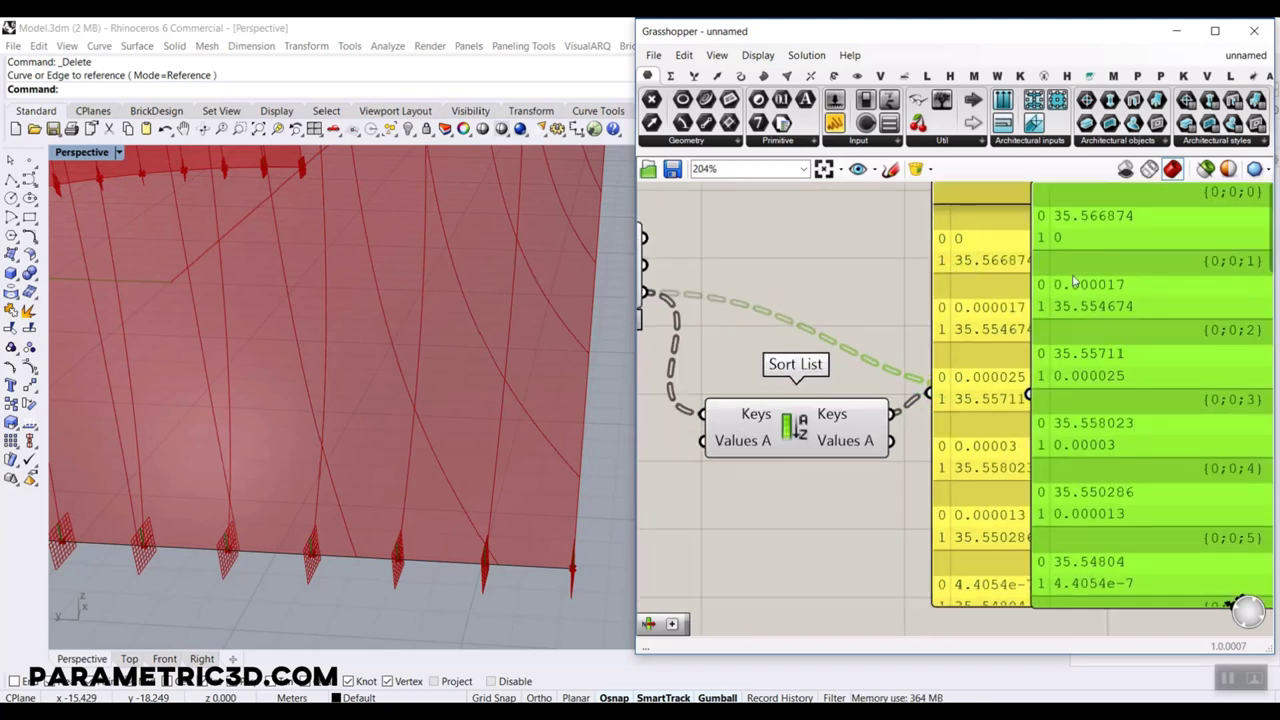
key("Delete")
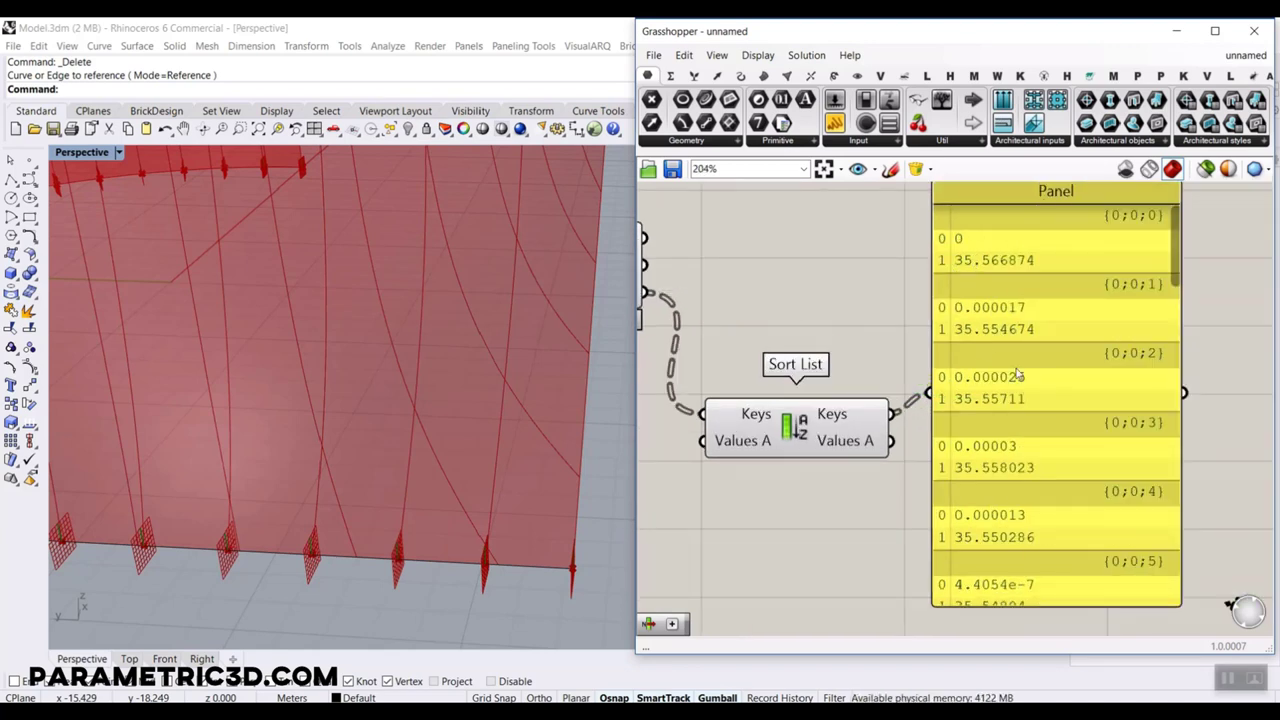
- Move the Sort List component upward so it sits above the level of Closest Point
scroll(975, 325, "up", 2)
scroll(748, 487, "down", 3)
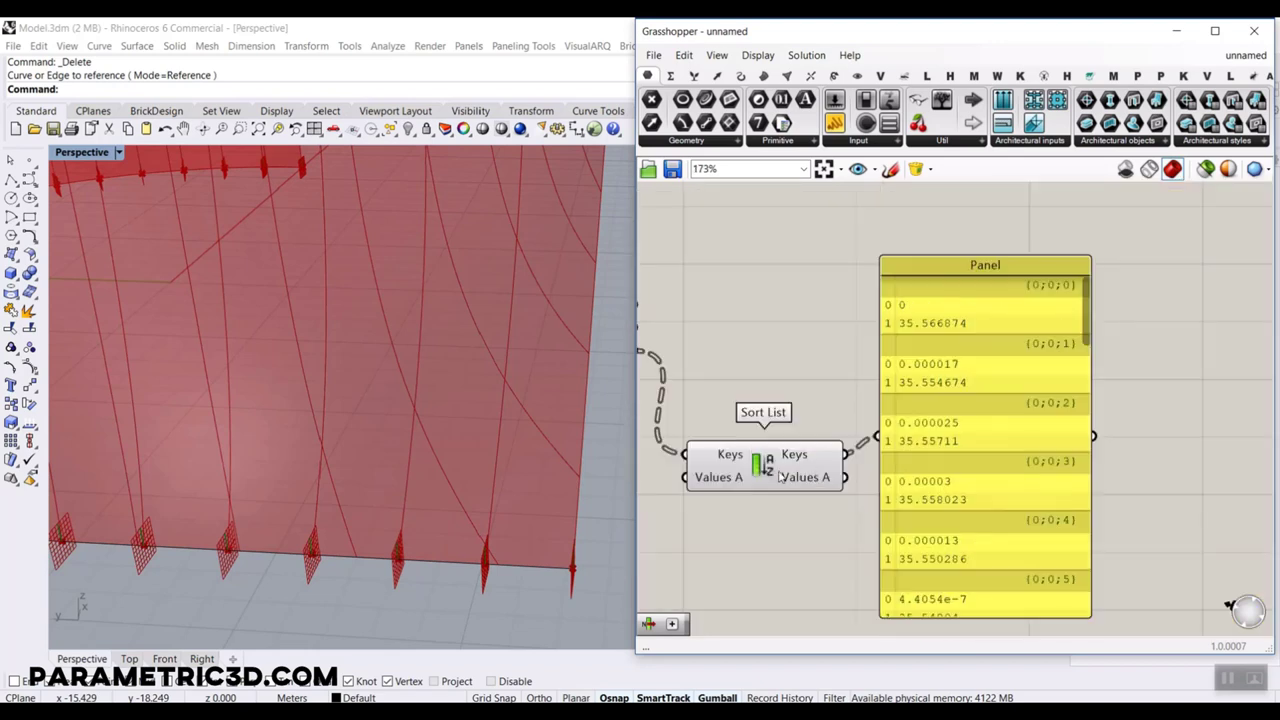
left_click_drag(748, 482, 757, 378)
scroll(752, 395, "up", 1)
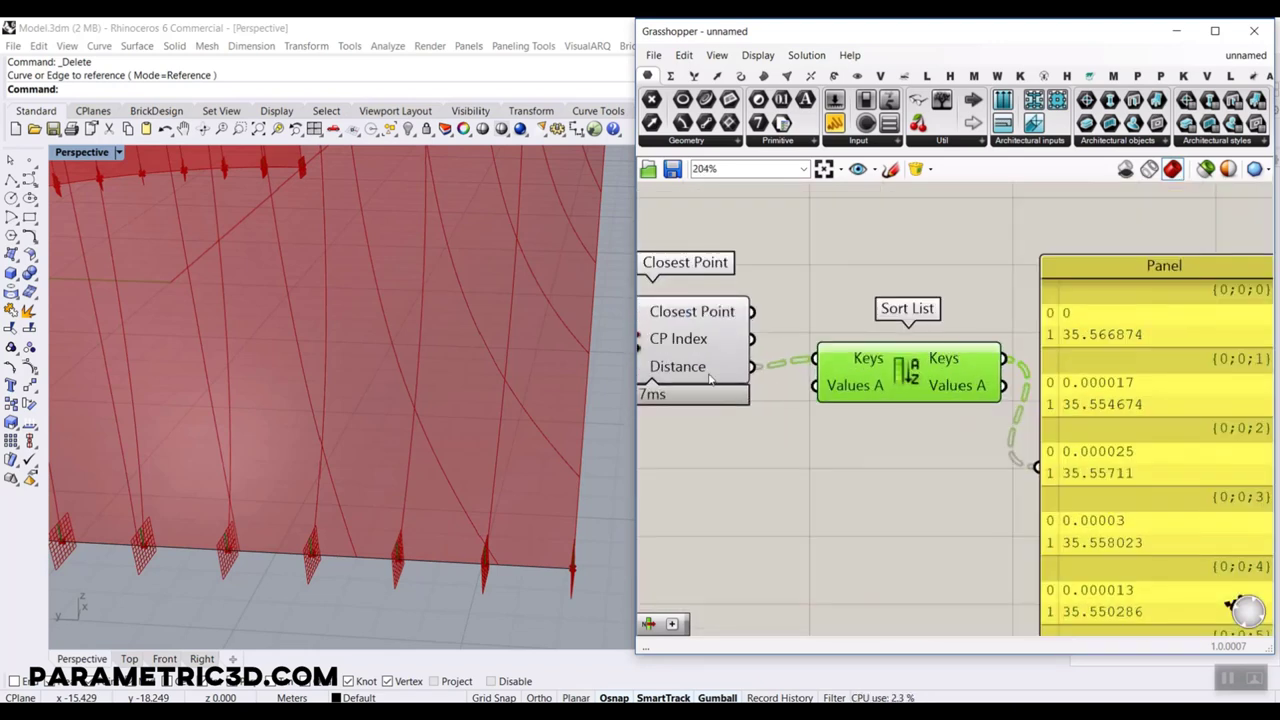
scroll(870, 397, "down", 2)
left_click_drag(868, 405, 848, 305)
- Inspect the Sort List component's controls for adding more Values inputs
scroll(856, 307, "up", 4)
scroll(857, 307, "up", 4)
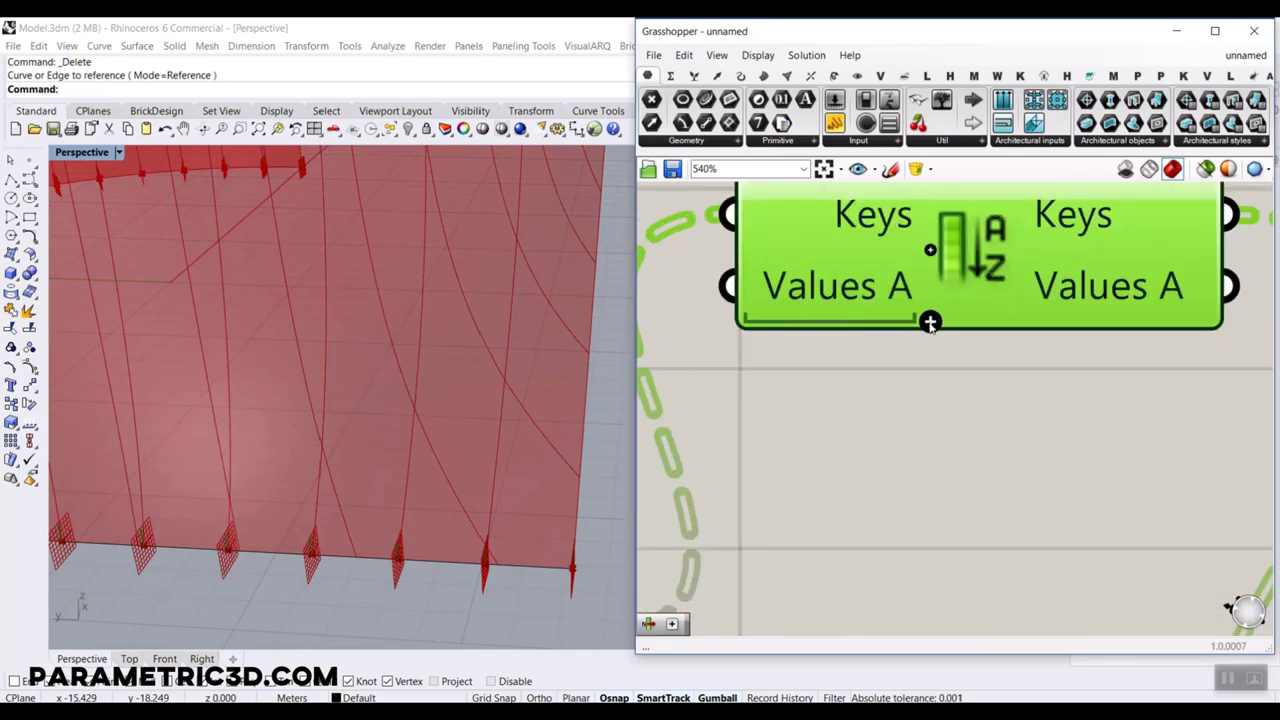
left_click(929, 320)
left_click(930, 321)
scroll(932, 395, "down", 12)
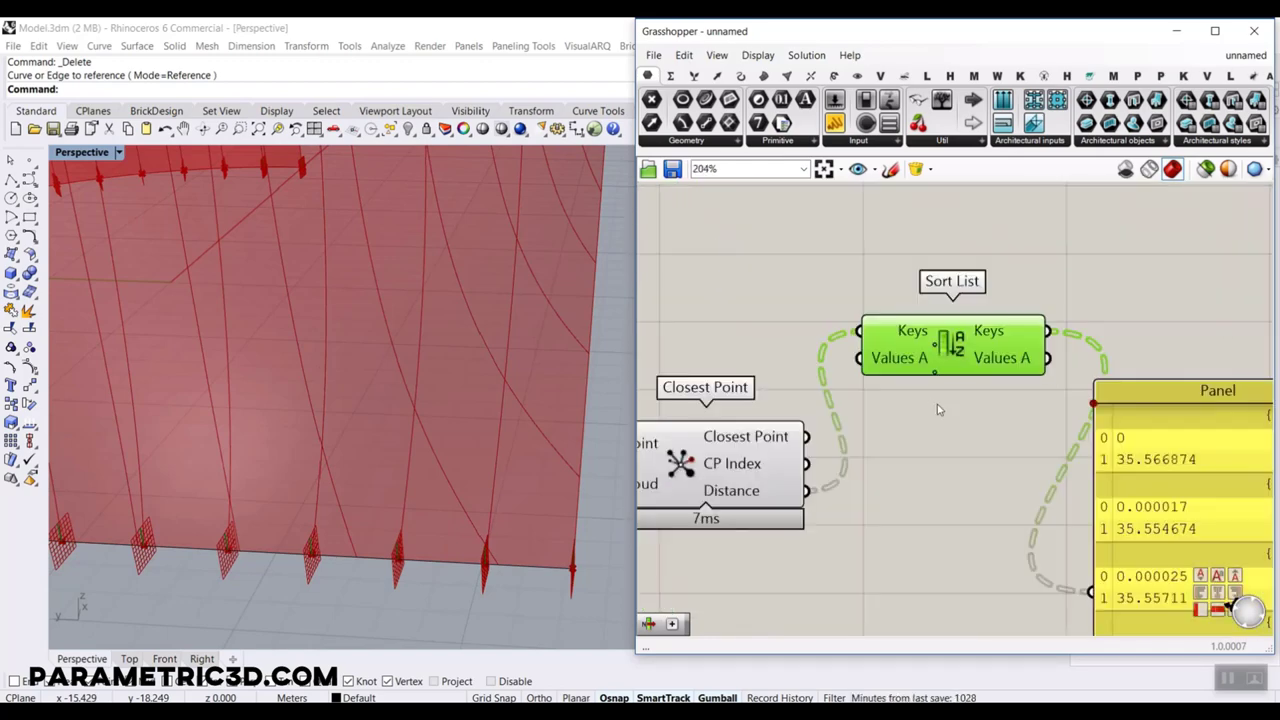
- Move the Point On Curve component down, close above the grafted Point parameter, to clear the space above it
scroll(790, 395, "up", 4)
left_click_drag(785, 401, 782, 431)
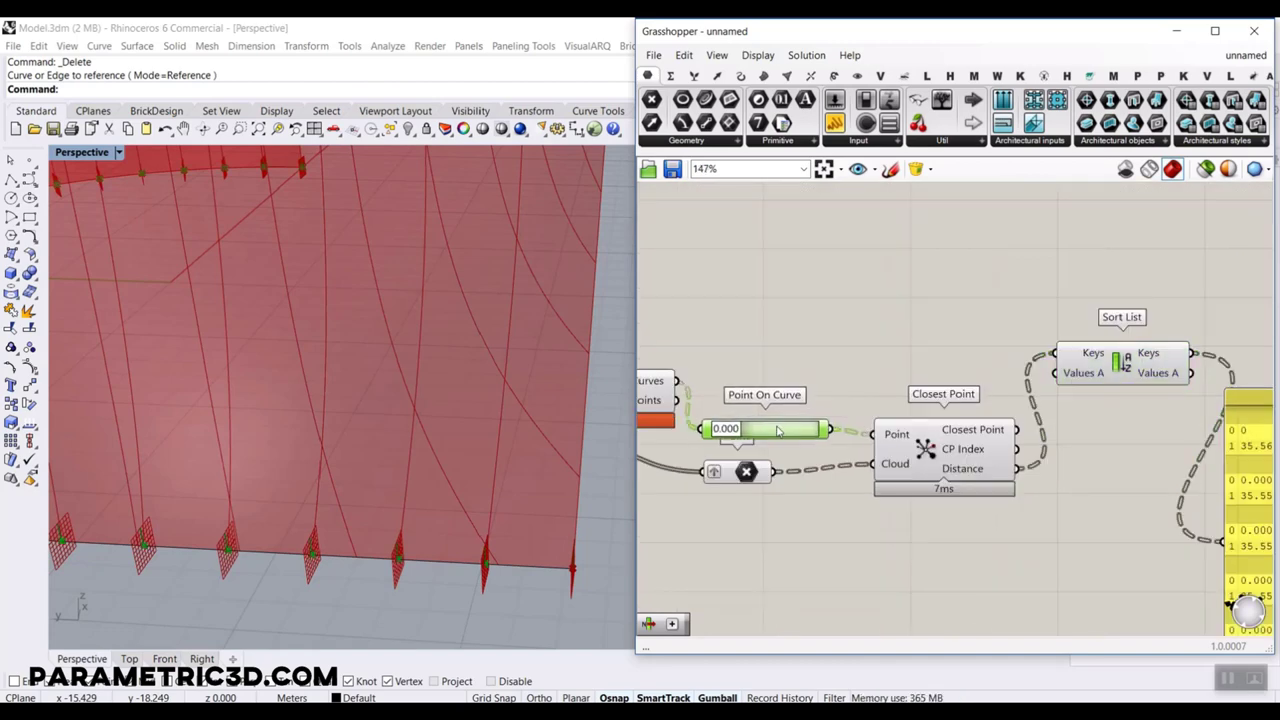
scroll(1055, 404, "up", 2)
right_click_drag(882, 372, 1012, 386)
scroll(829, 395, "down", 2)
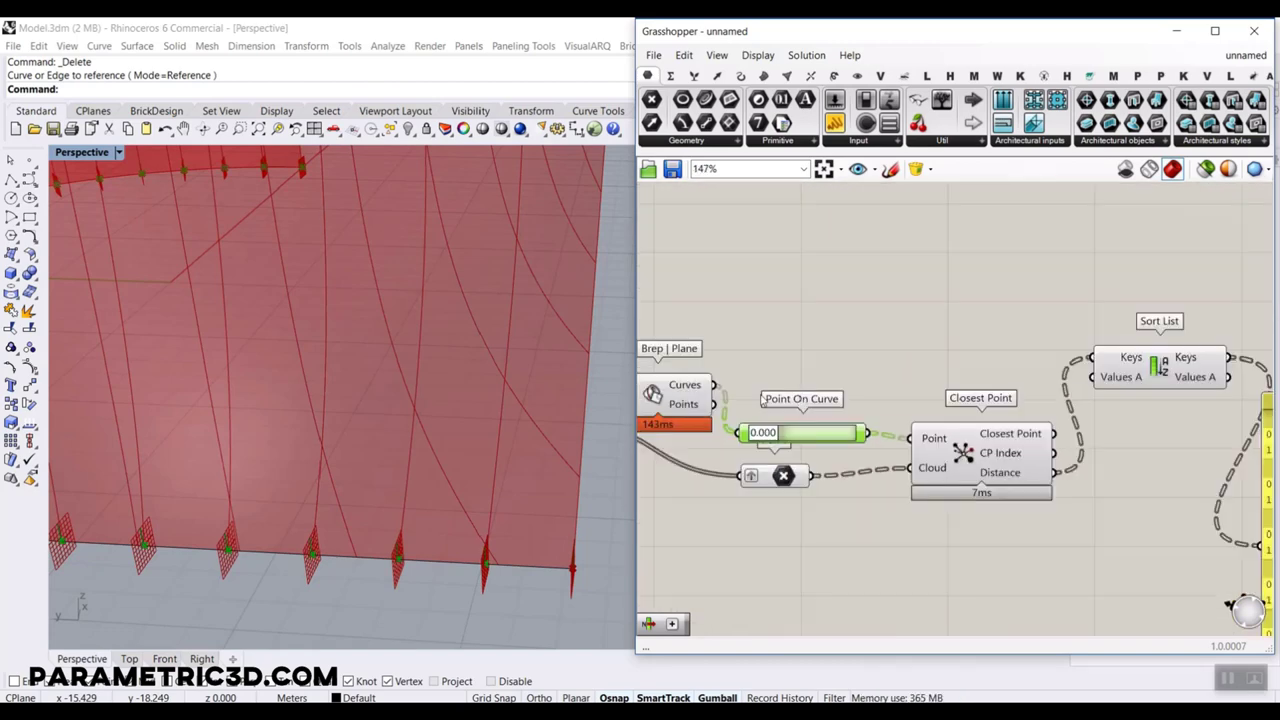
- Feed the Curves output of Brep | Plane into Values A of Sort List, and delete the Panel attached to the sorted Keys
left_click_drag(714, 385, 1092, 377)
right_click_drag(1169, 433, 896, 395)
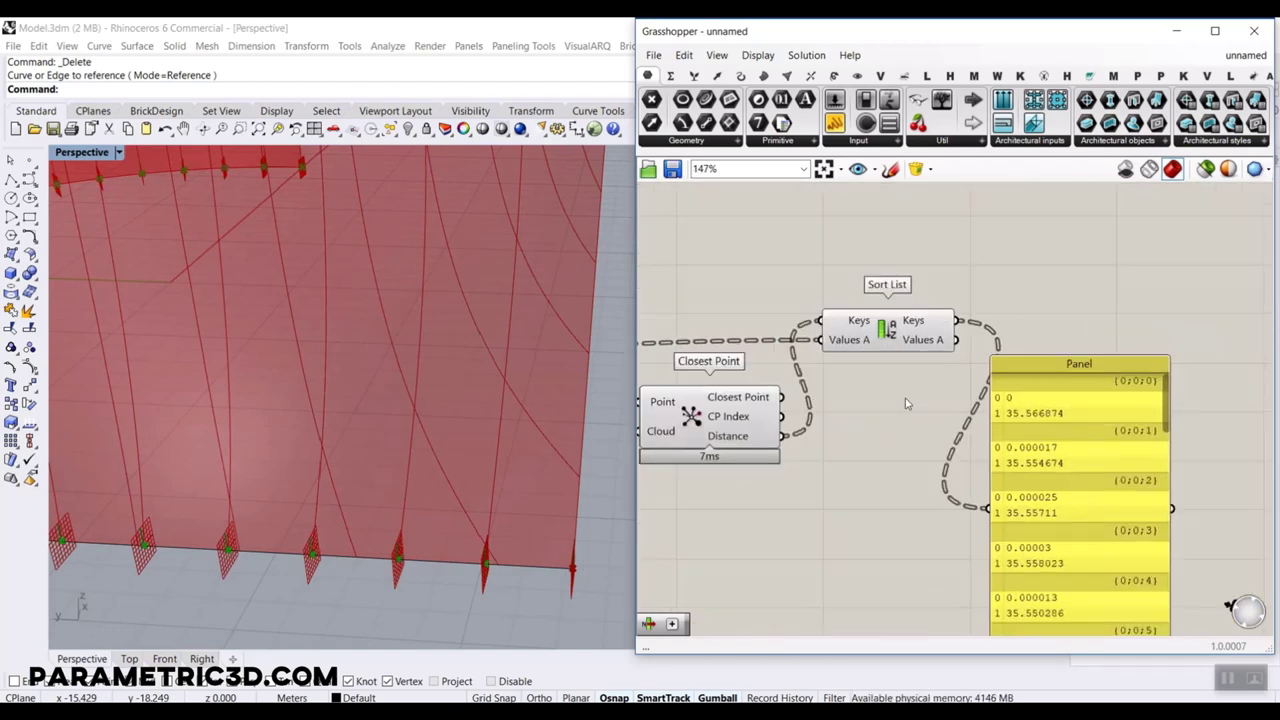
scroll(987, 404, "up", 3)
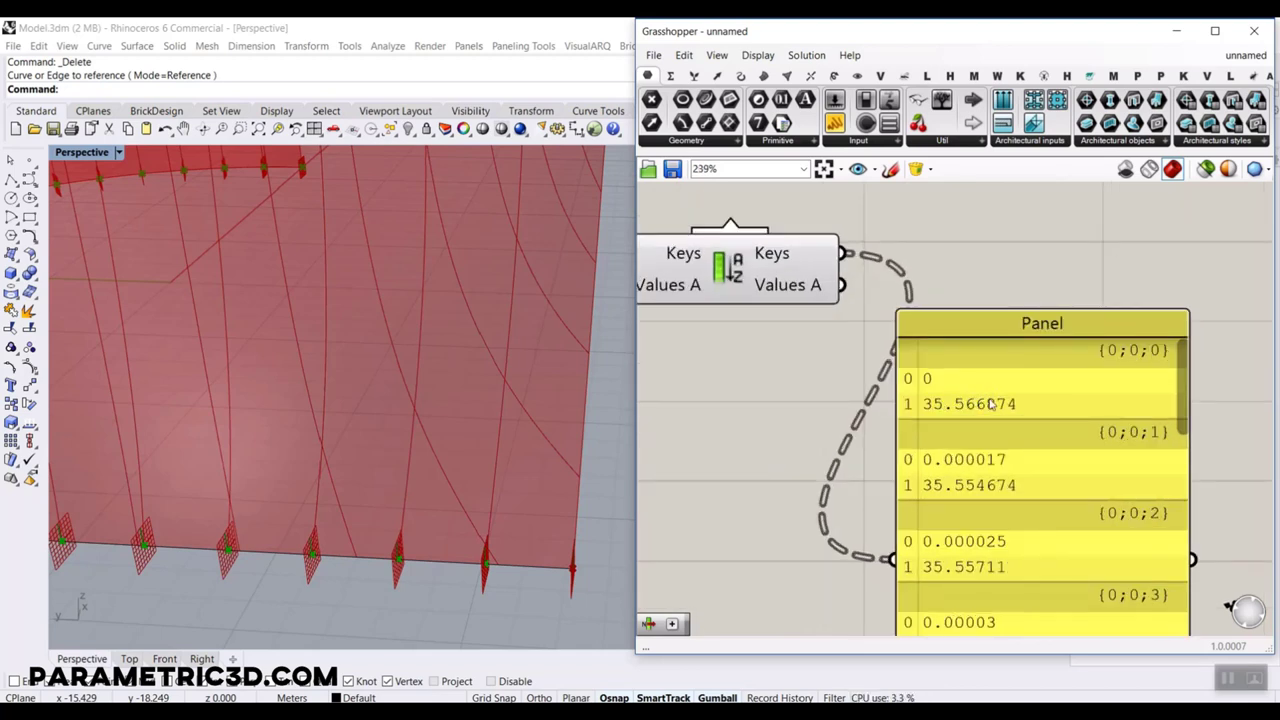
left_click_drag(784, 411, 865, 382)
left_click_drag(802, 455, 877, 451)
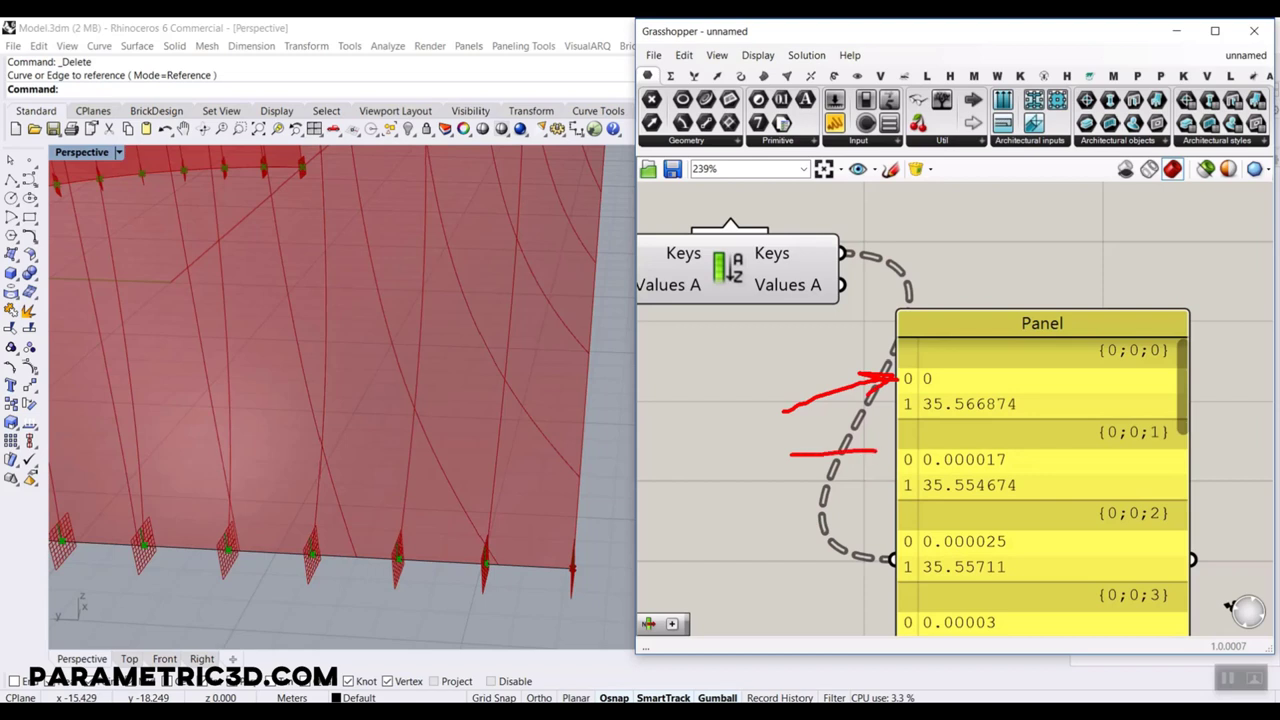
left_click(1017, 457)
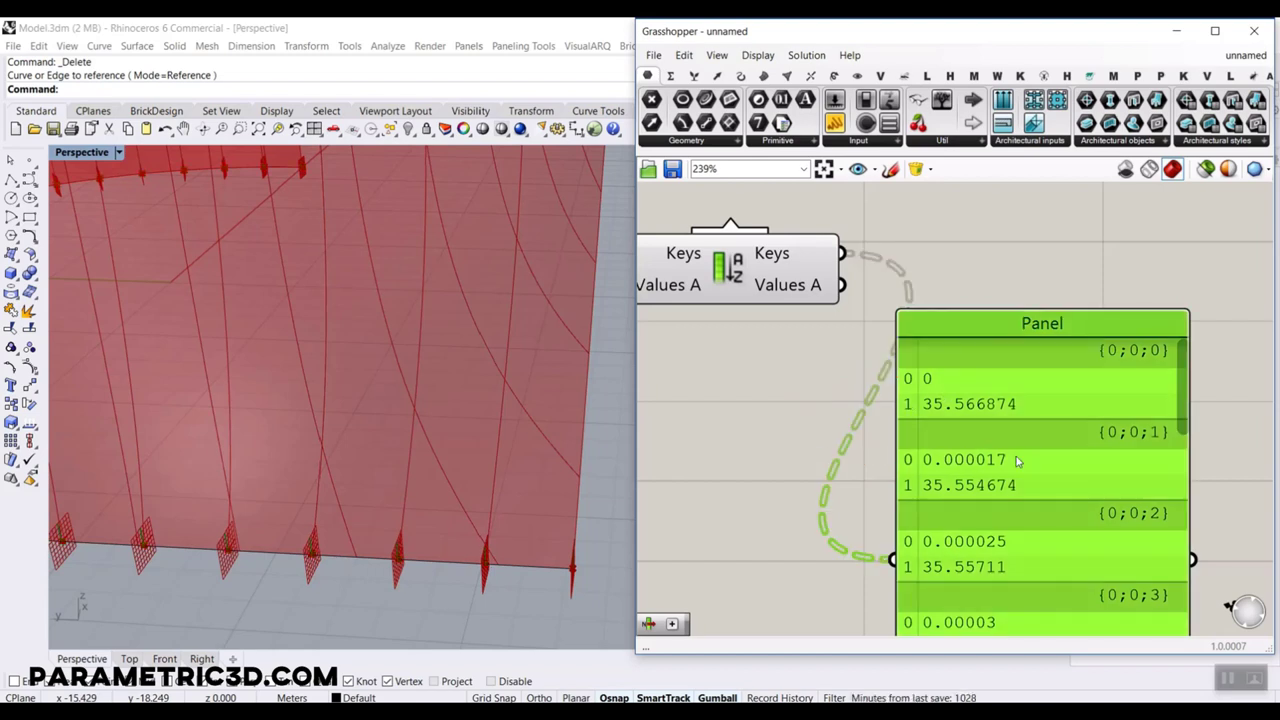
key("Delete")
- Add a List Item component after Sort List and feed its List input from the sorted Values A output
left_click(694, 76)
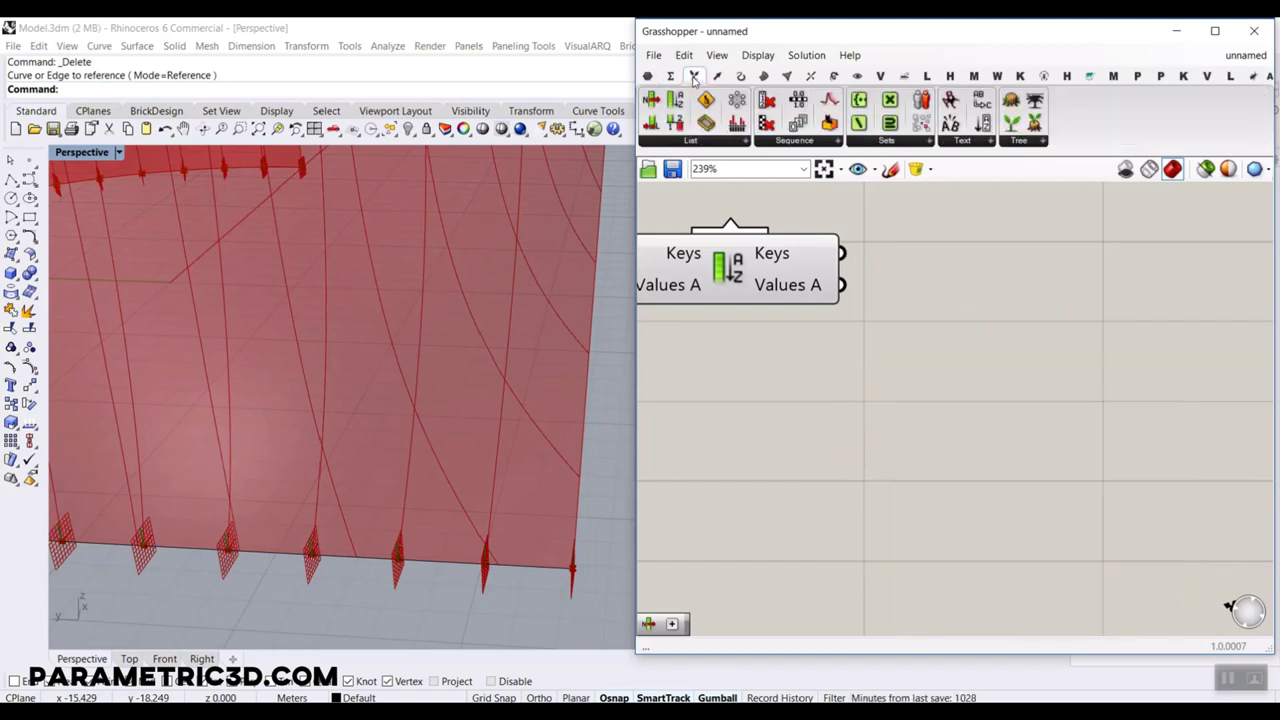
left_click_drag(651, 99, 988, 346)
left_click_drag(843, 254, 905, 310)
left_click_drag(990, 356, 1020, 404)
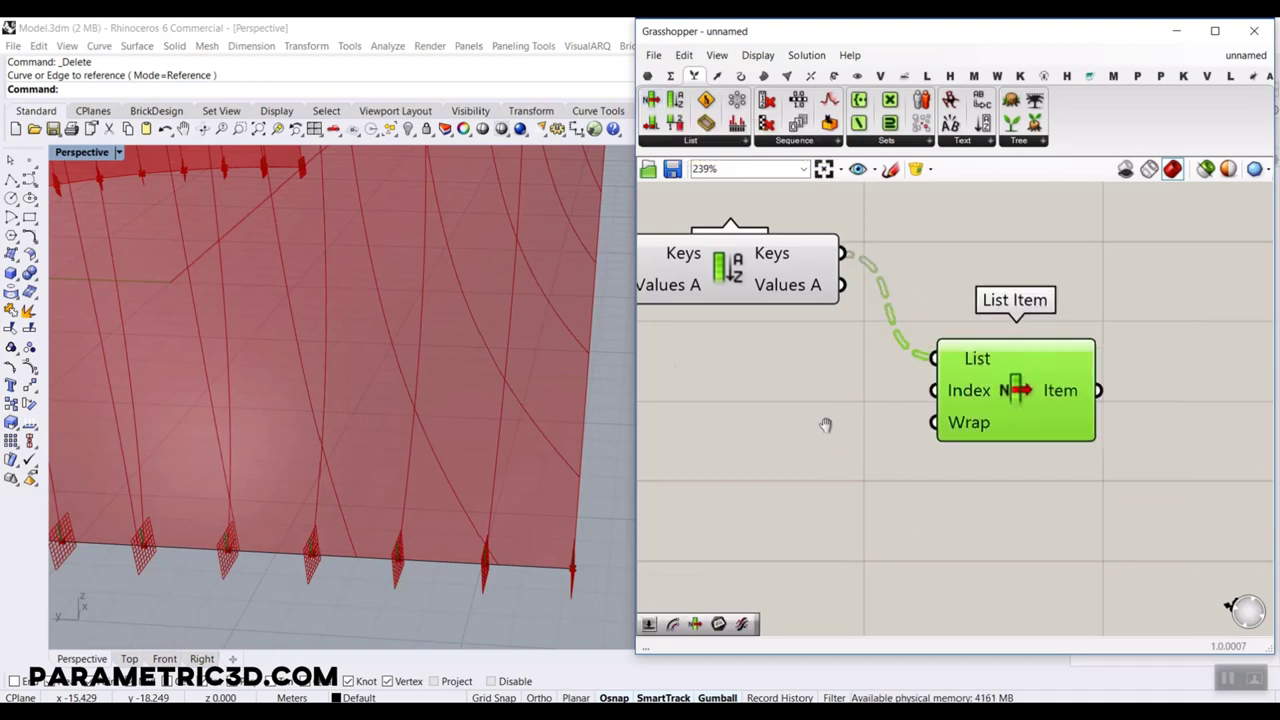
scroll(971, 430, "down", 5)
scroll(973, 425, "up", 5)
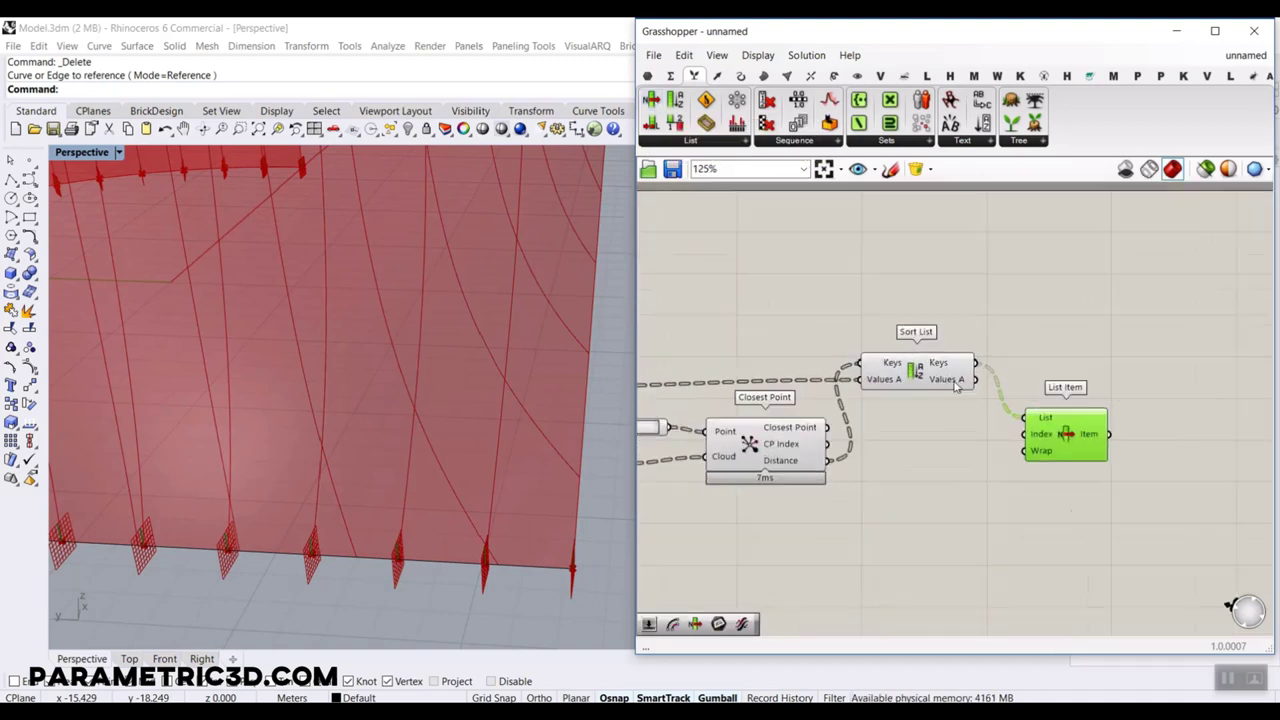
left_click_drag(986, 379, 1068, 441)
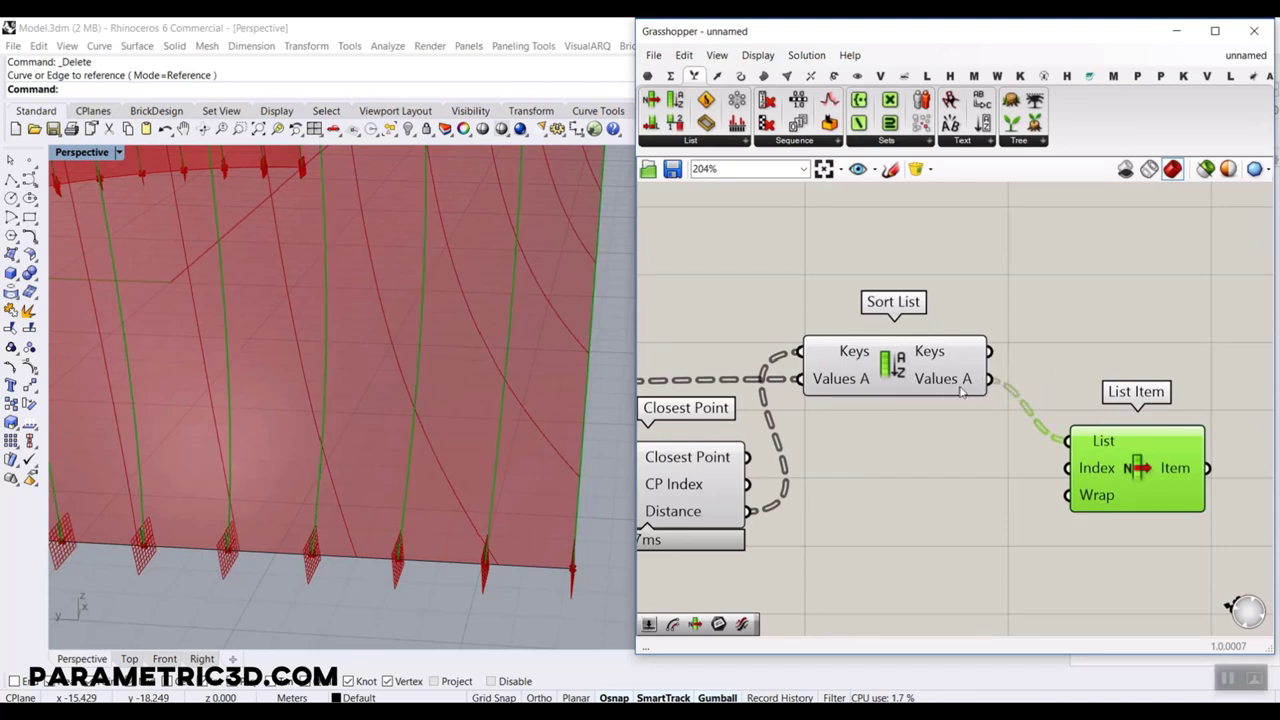
- Turn off the preview of the components from Brep | Plane through Sort List, keeping List Item displayed
scroll(935, 413, "down", 8)
left_click_drag(990, 410, 845, 485)
right_click(905, 374)
left_click(940, 394)
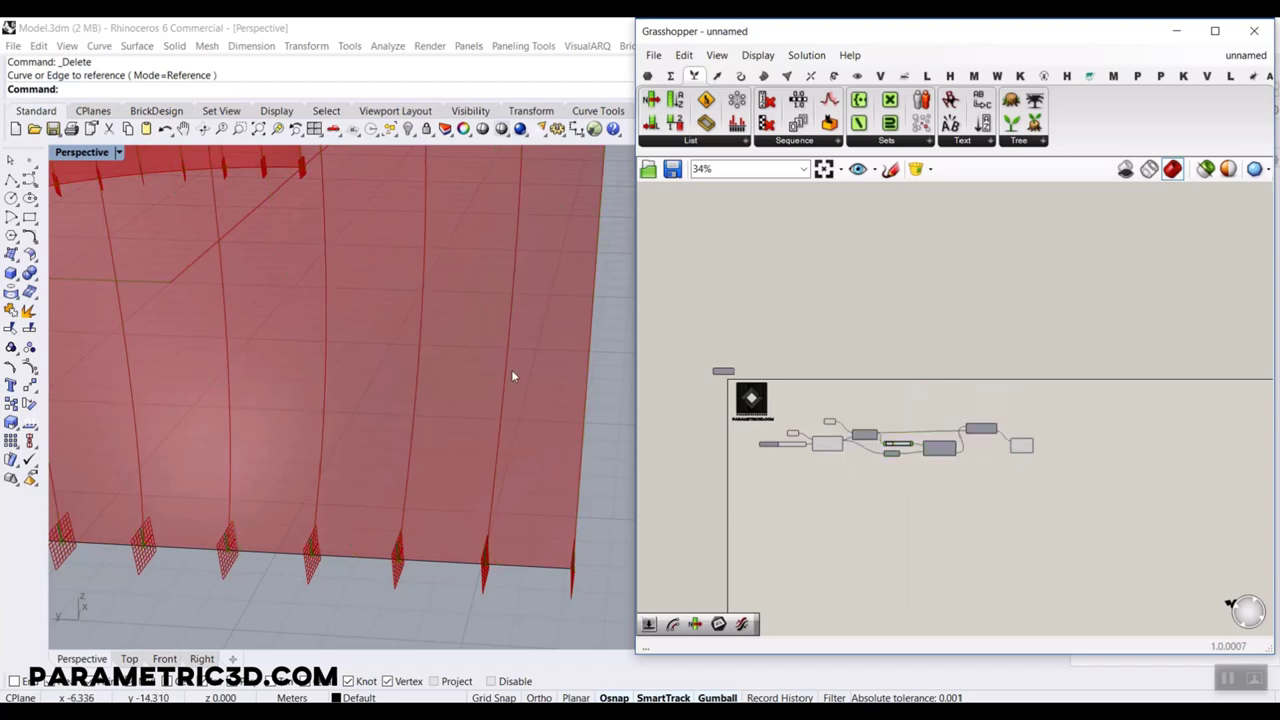
- Review the definition from Perp Frames through List Item and examine the isolated section curves on the facade, especially near its slanted end
scroll(505, 374, "down", 5)
scroll(835, 447, "up", 5)
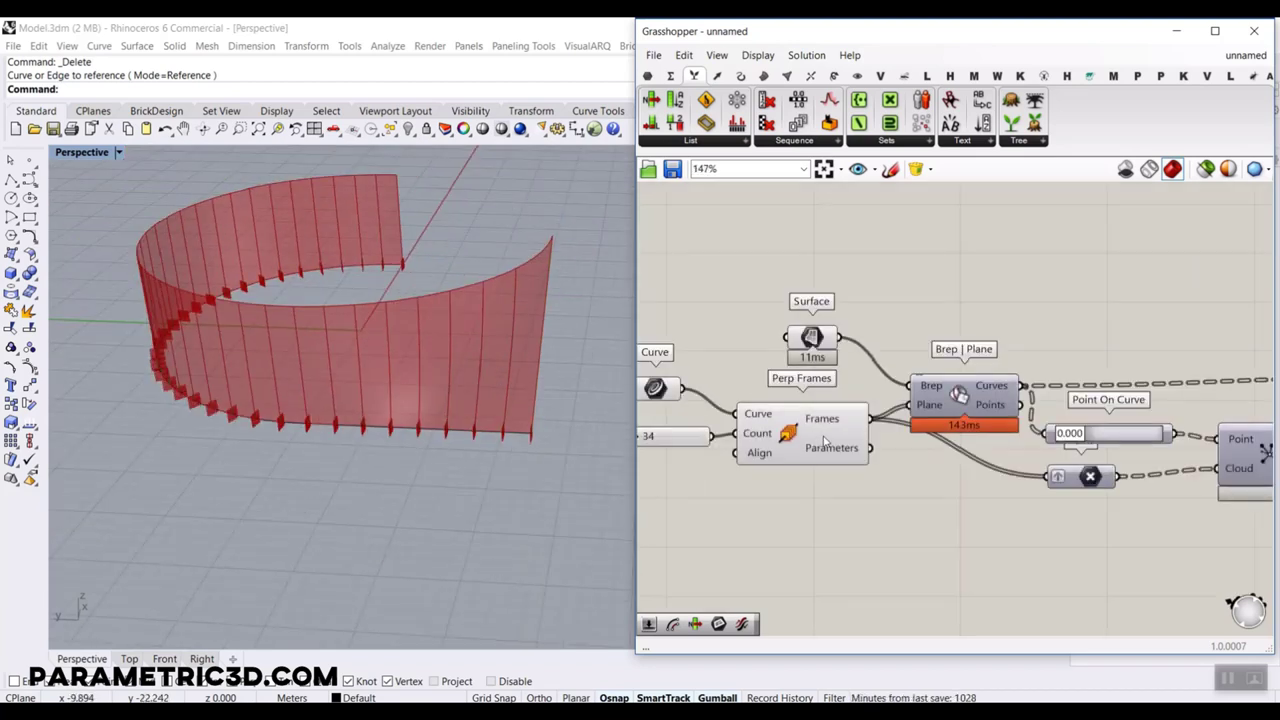
mouse_move(826, 441)
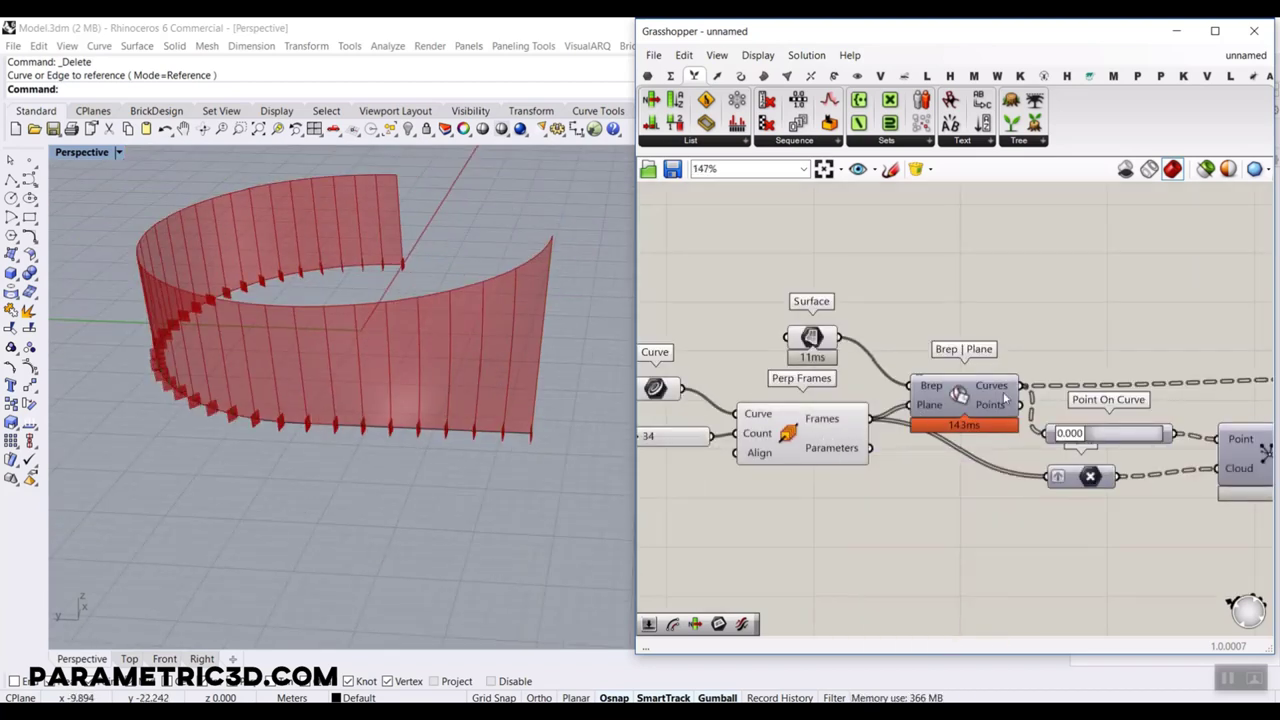
right_click_drag(1019, 373, 940, 351)
scroll(934, 351, "down", 3)
right_click_drag(1040, 366, 878, 365)
scroll(885, 408, "up", 2)
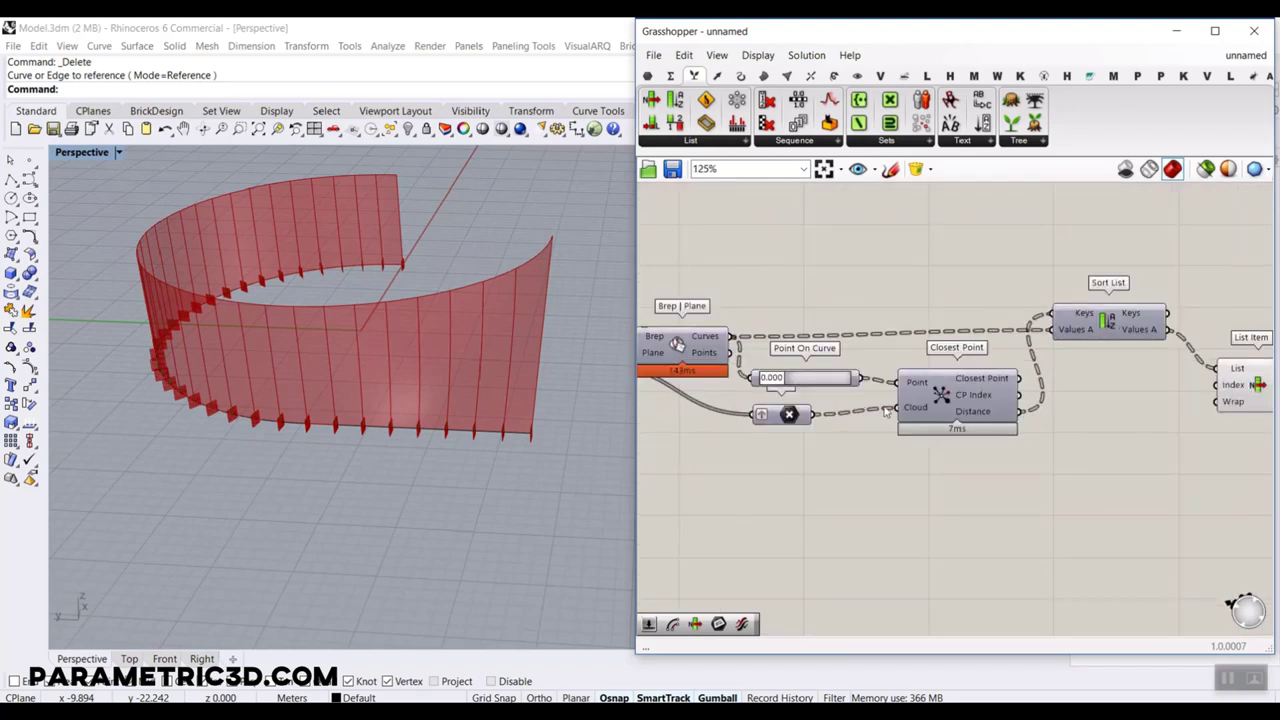
right_click_drag(1065, 377, 984, 386)
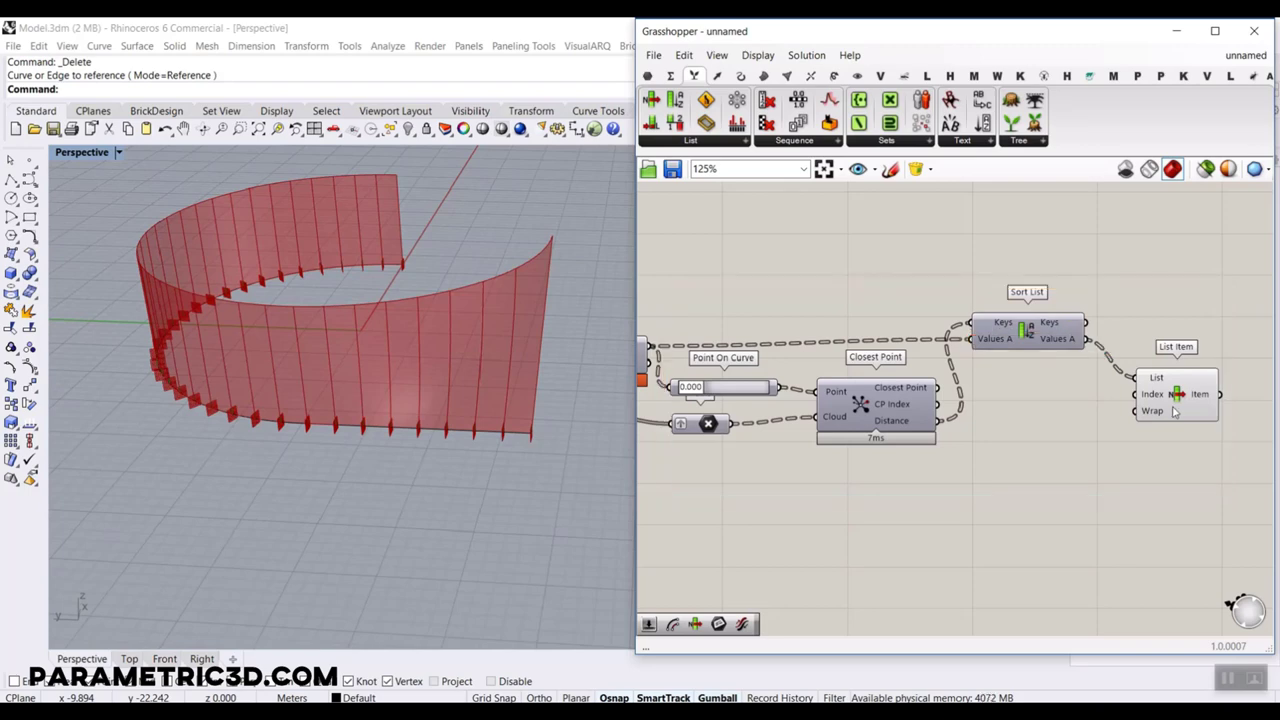
right_click_drag(1036, 405, 756, 399)
right_click_drag(500, 400, 350, 413)
scroll(459, 291, "up", 8)
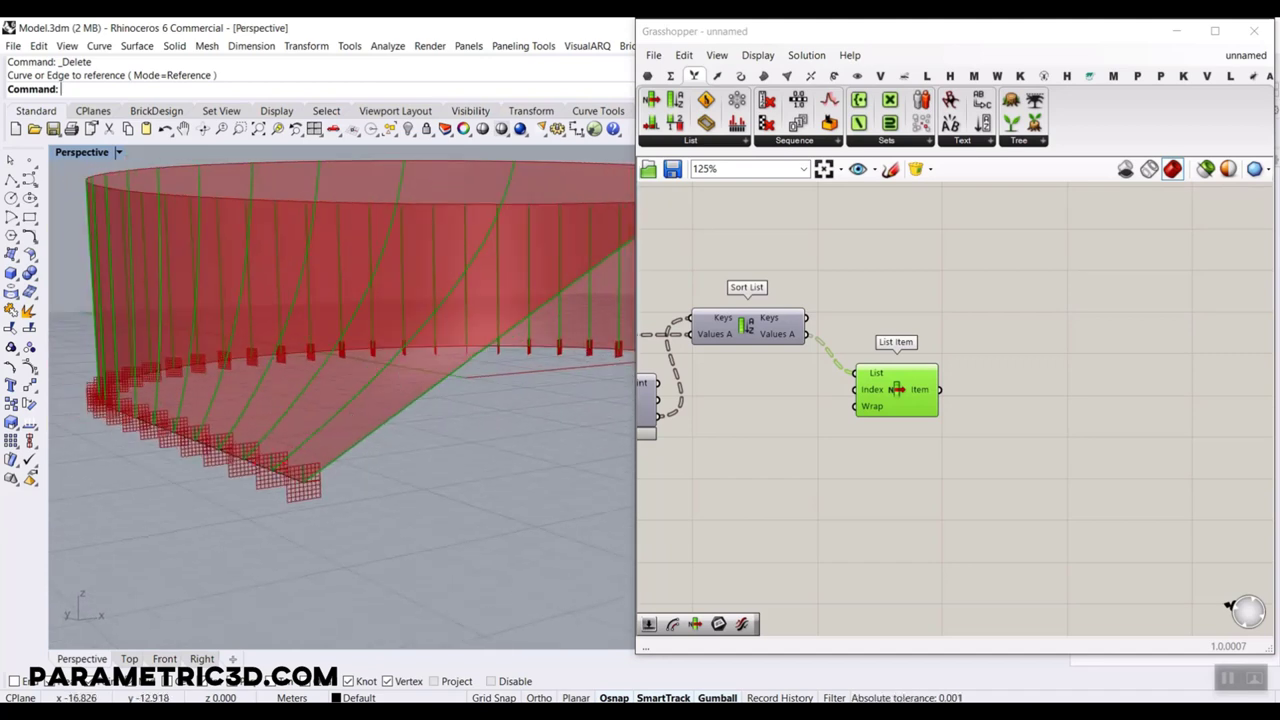
left_click_drag(362, 418, 434, 303)
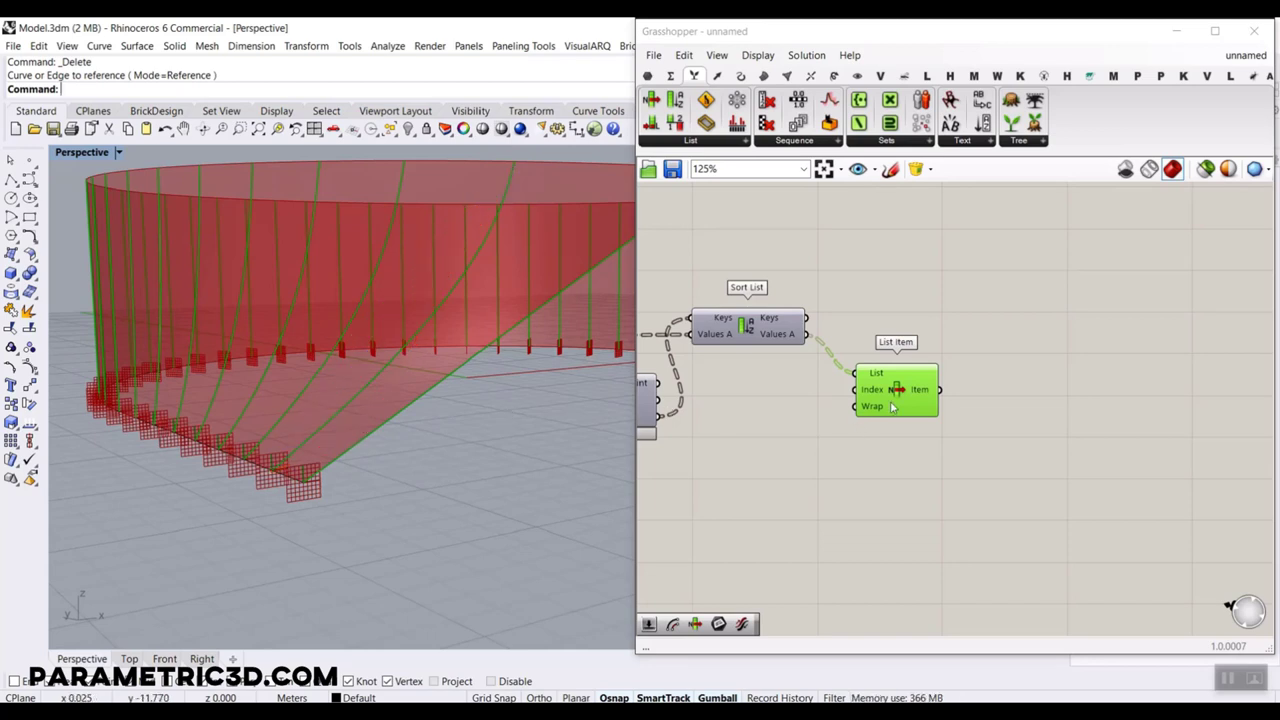
- Add an End Points component and feed its Curve input from List Item's Item output
left_click(740, 78)
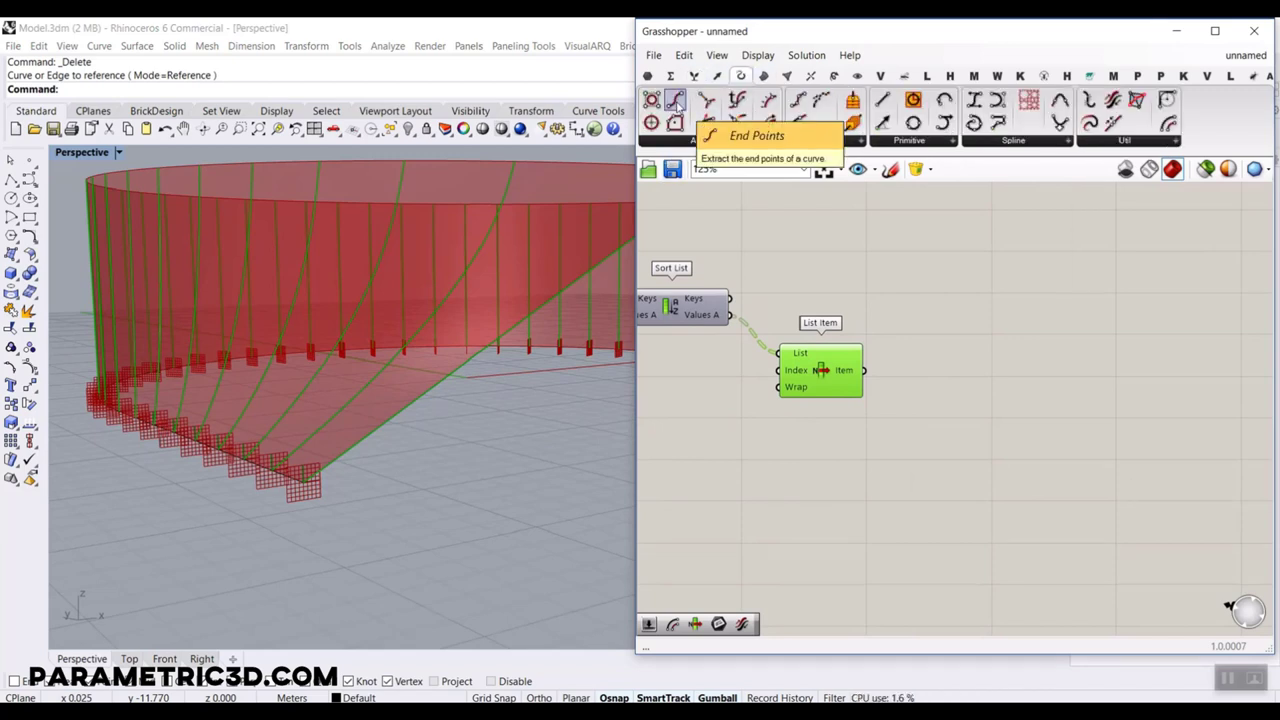
left_click_drag(676, 103, 938, 392)
scroll(910, 388, "up", 3)
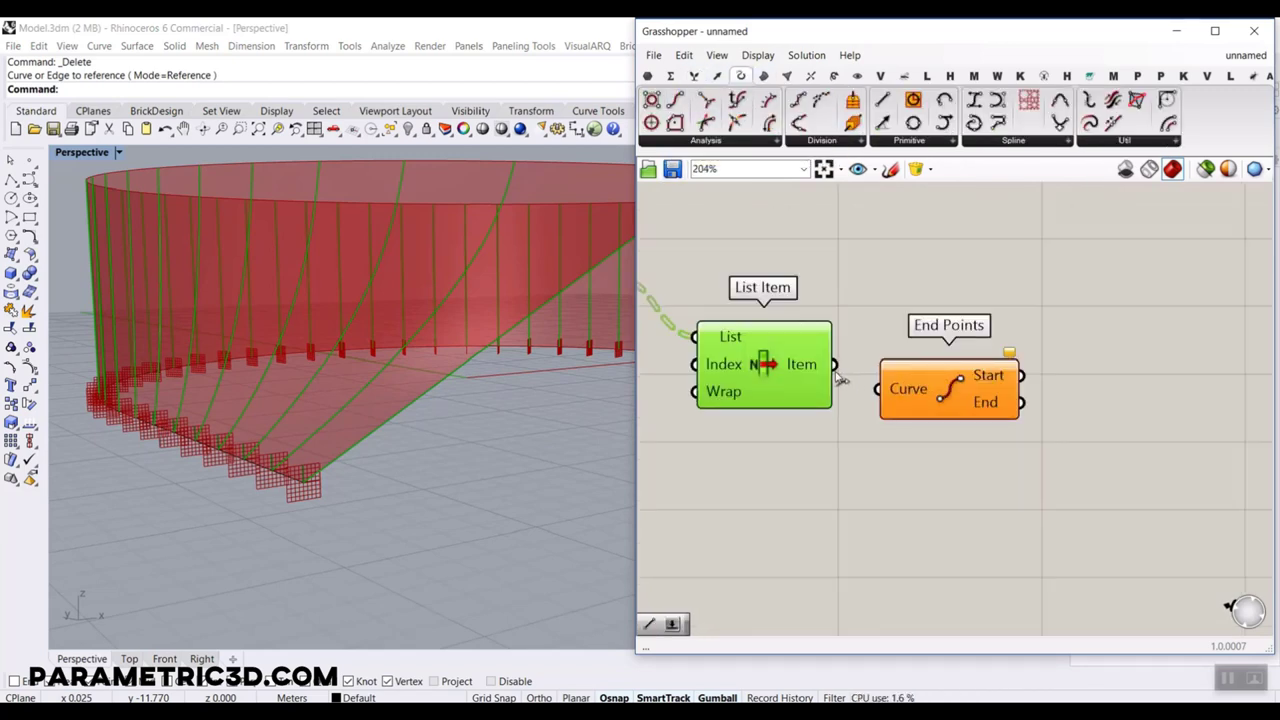
left_click_drag(836, 364, 877, 389)
right_click_drag(1092, 348, 893, 303)
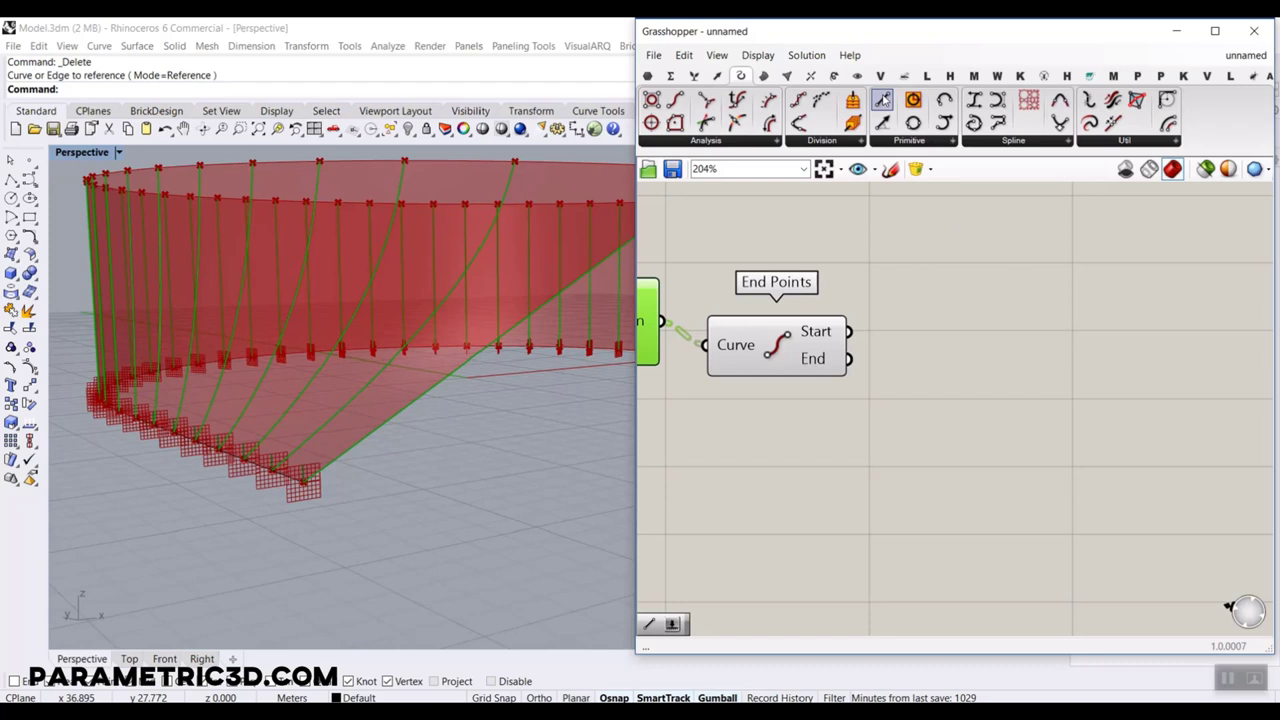
- Add a Line component connecting the Start and End outputs of End Points as its start and end points
left_click_drag(883, 97, 932, 253)
left_click_drag(960, 358, 959, 357)
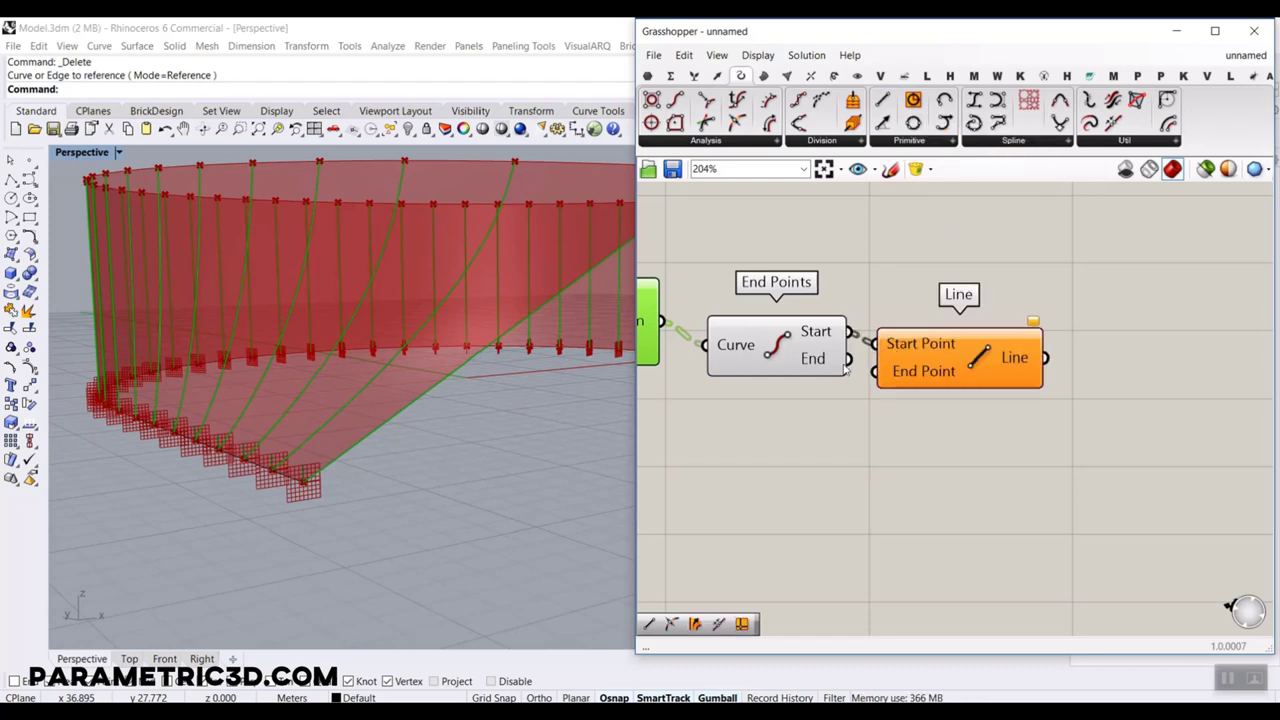
left_click_drag(847, 360, 994, 369)
right_click_drag(909, 360, 1005, 362)
- Turn off the preview of List Item and End Points so only the straight lines represent the sections
scroll(997, 363, "down", 6)
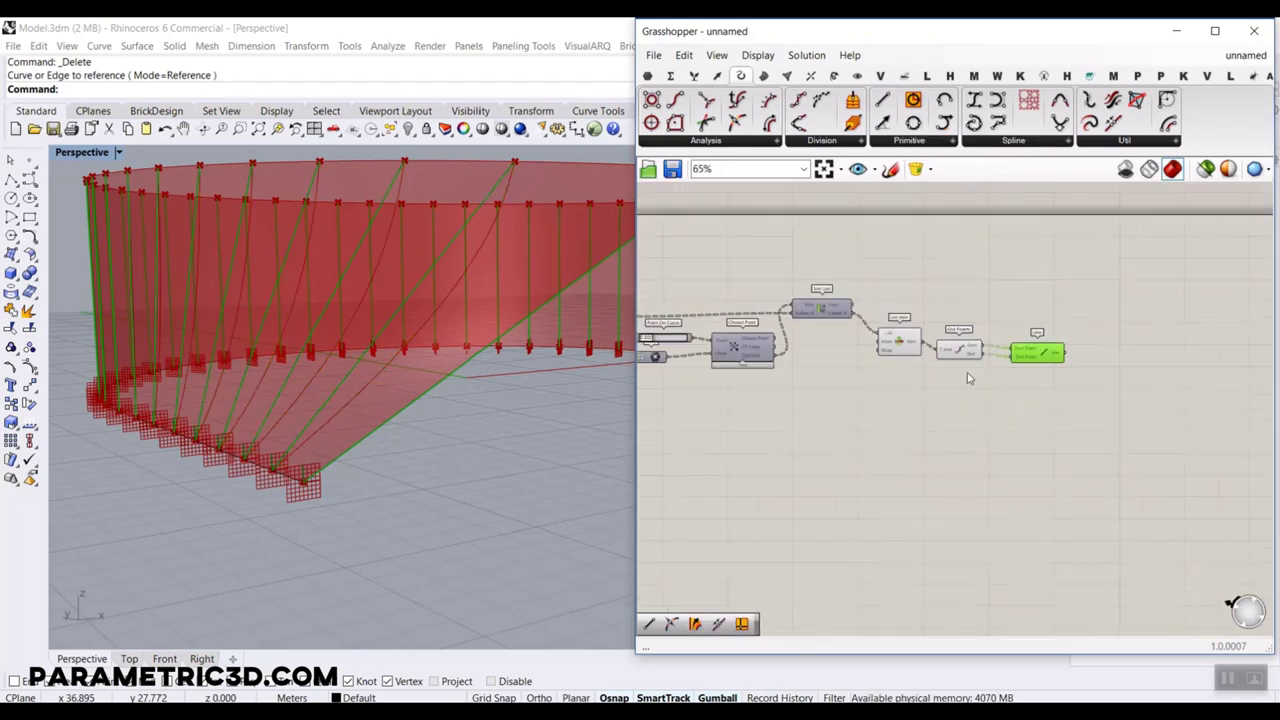
left_click_drag(968, 378, 811, 223)
right_click(811, 226)
left_click(849, 248)
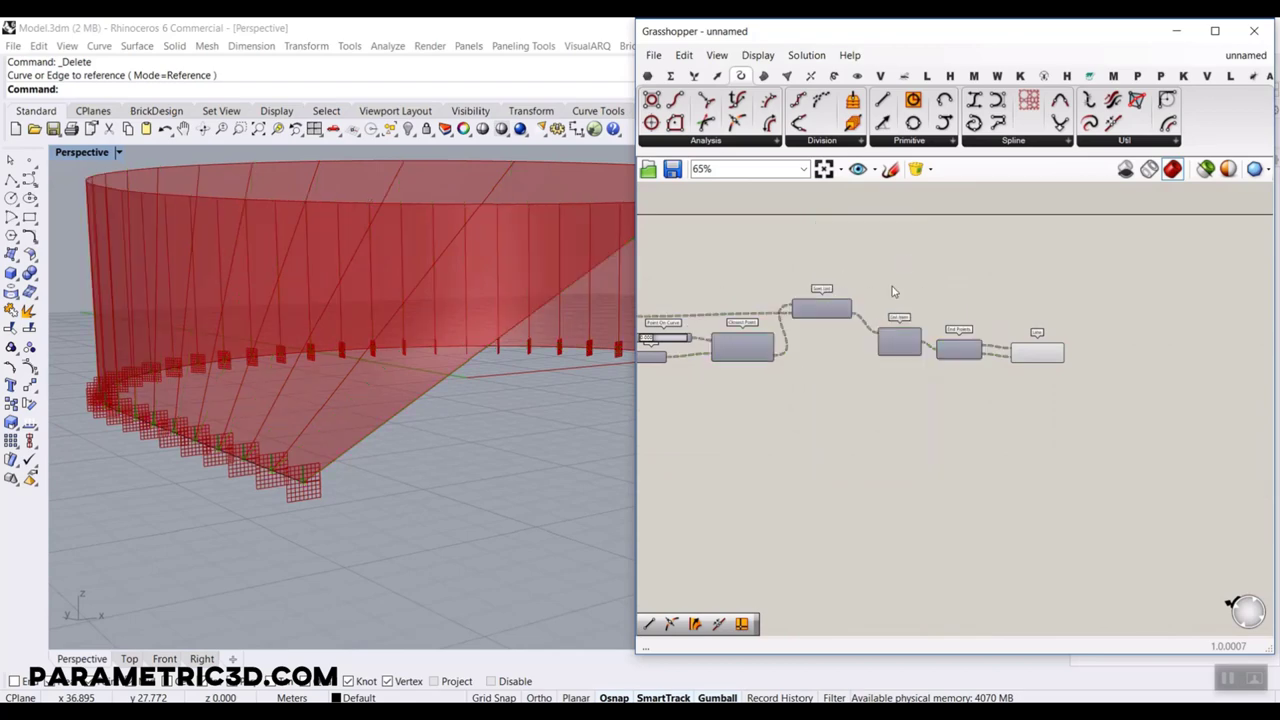
- Set the Perp Frames Count slider to 48 and turn off the preview of Perp Frames
scroll(893, 291, "down", 2)
right_click_drag(470, 400, 622, 400)
right_click_drag(908, 387, 1115, 401)
scroll(782, 351, "up", 9)
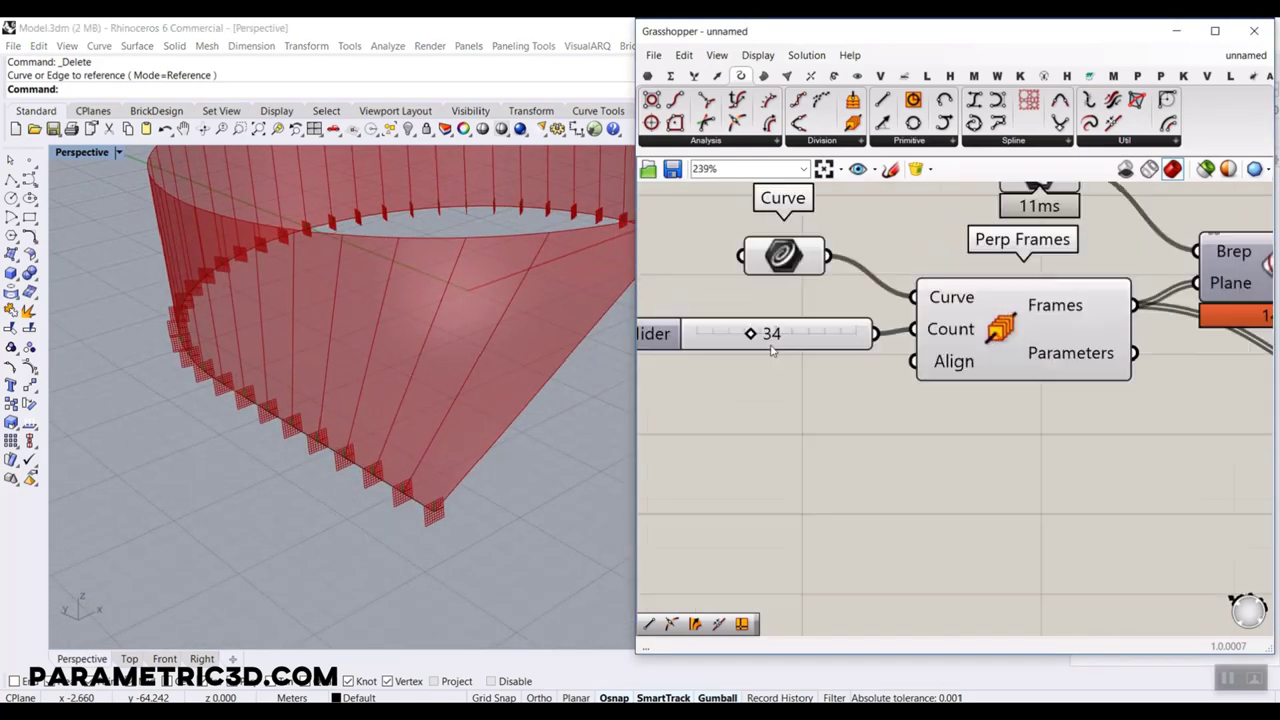
left_click_drag(751, 333, 773, 336)
right_click(996, 328)
left_click(1006, 357)
scroll(380, 356, "down", 6)
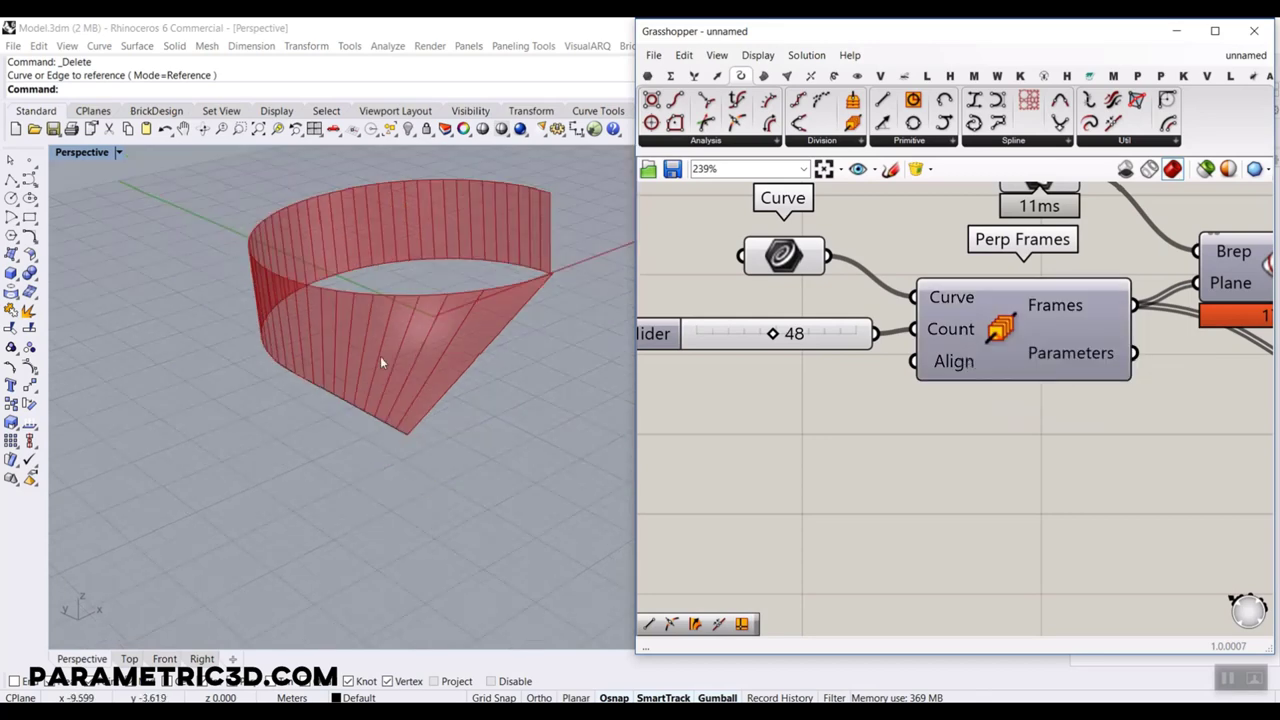
right_click_drag(380, 356, 500, 310)
- Bake the Line component's output into Rhino with the default attributes
scroll(981, 348, "down", 5)
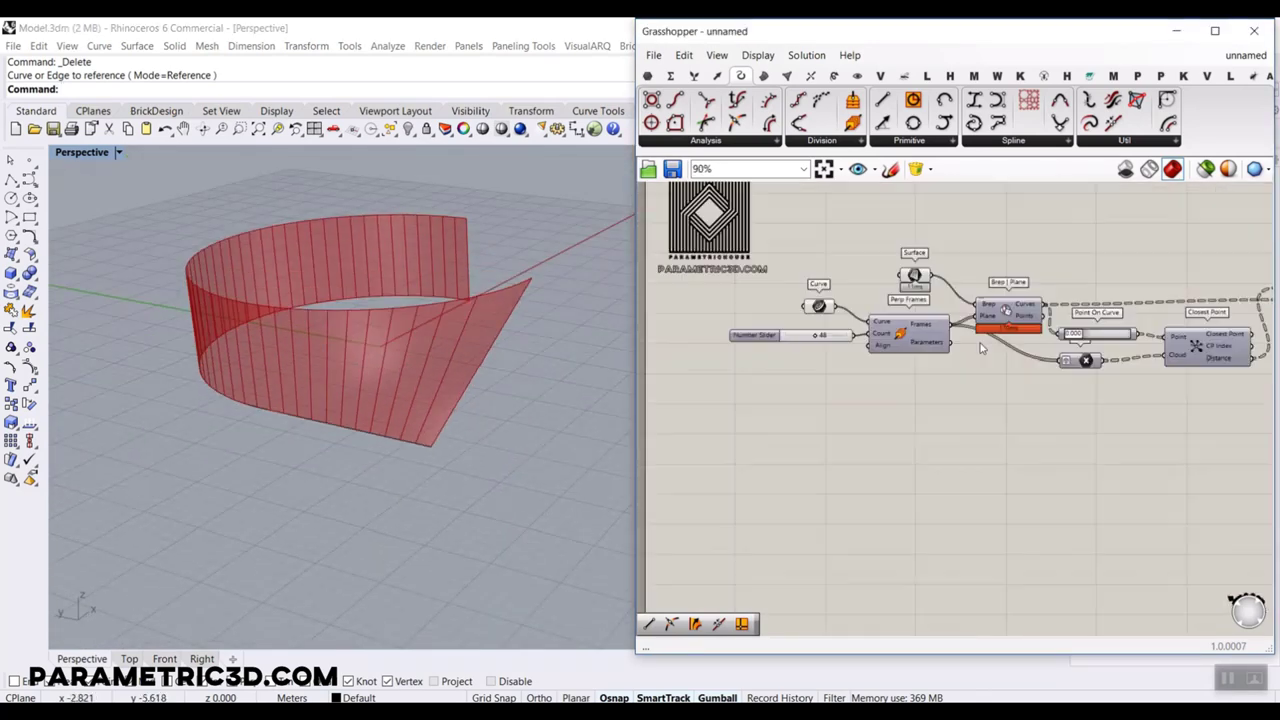
scroll(981, 348, "down", 1)
right_click_drag(1180, 350, 770, 334)
scroll(1129, 342, "up", 6)
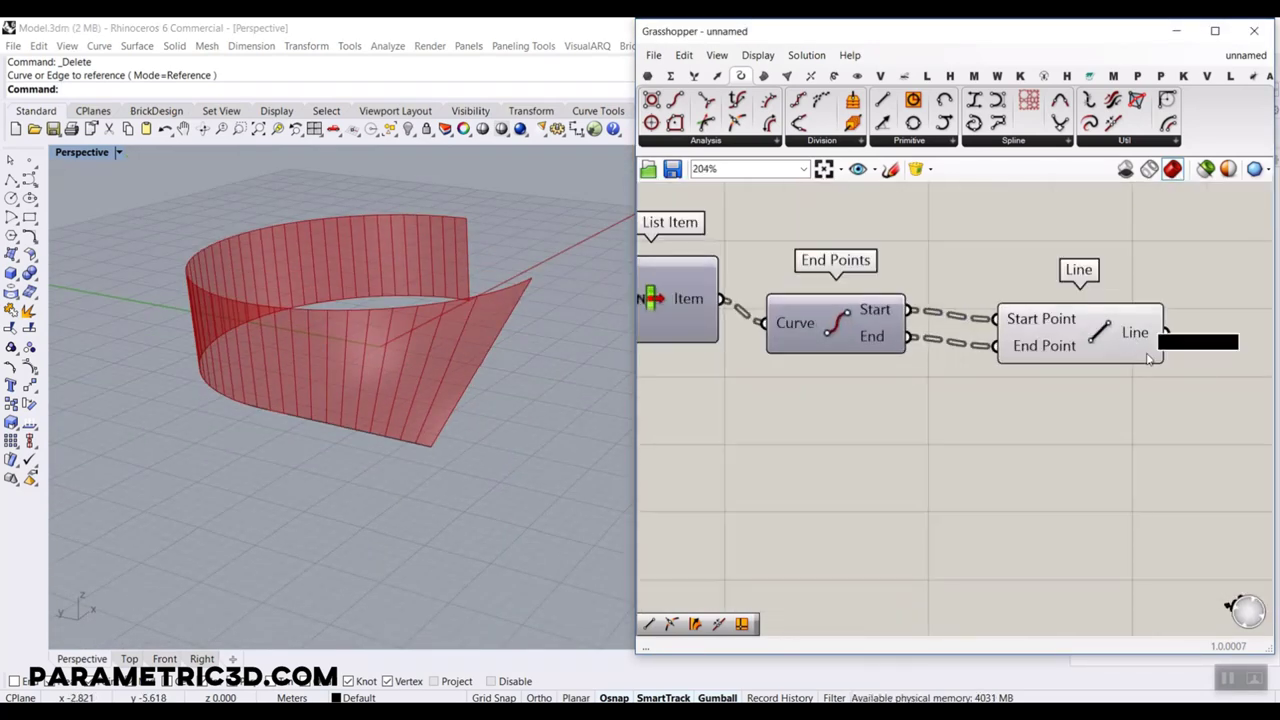
left_click(1150, 362)
left_click(1164, 513)
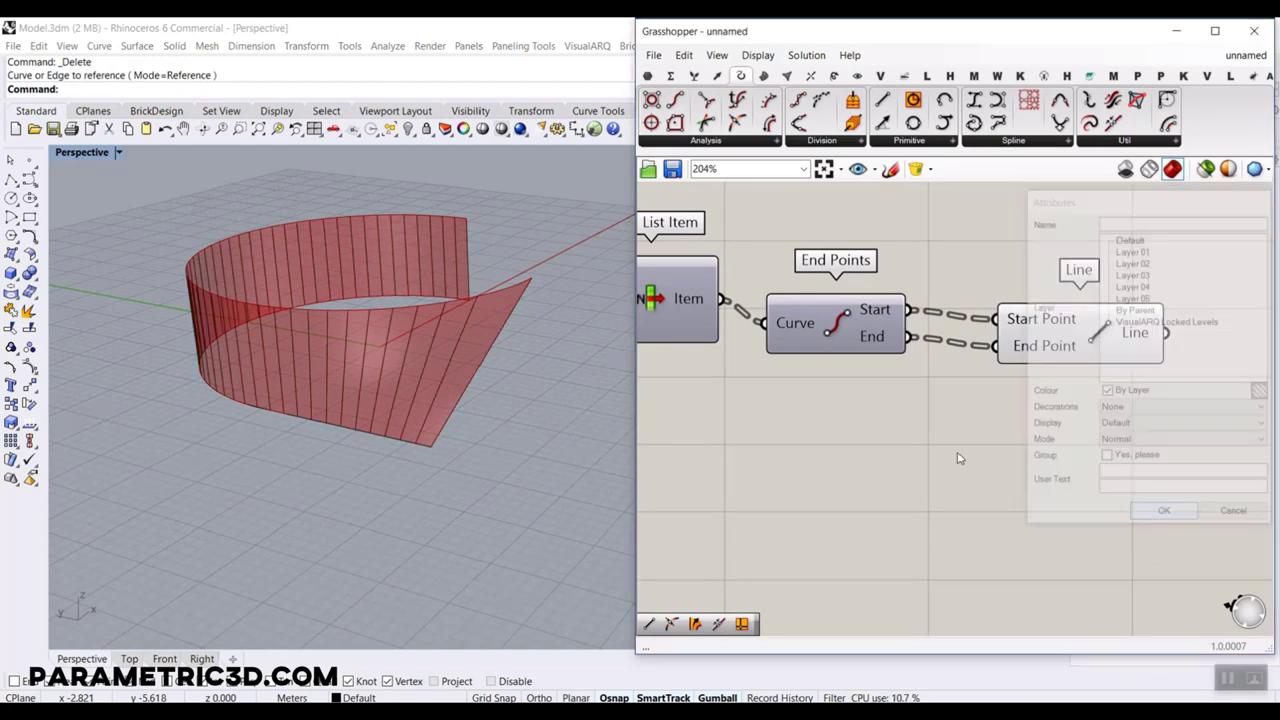
- Display the baked lines' directions with the Dir command and inspect the last line at the open slanted end
left_click(29, 424)
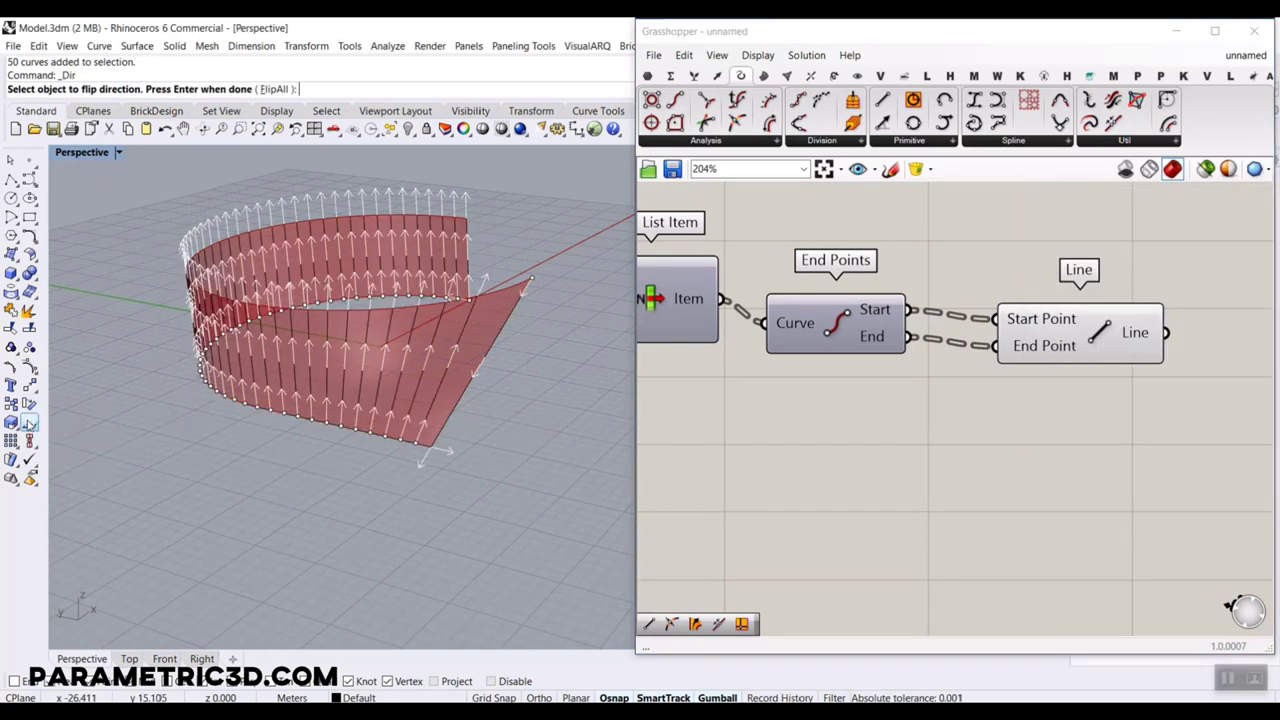
right_click_drag(262, 340, 348, 330)
right_click_drag(430, 292, 486, 371)
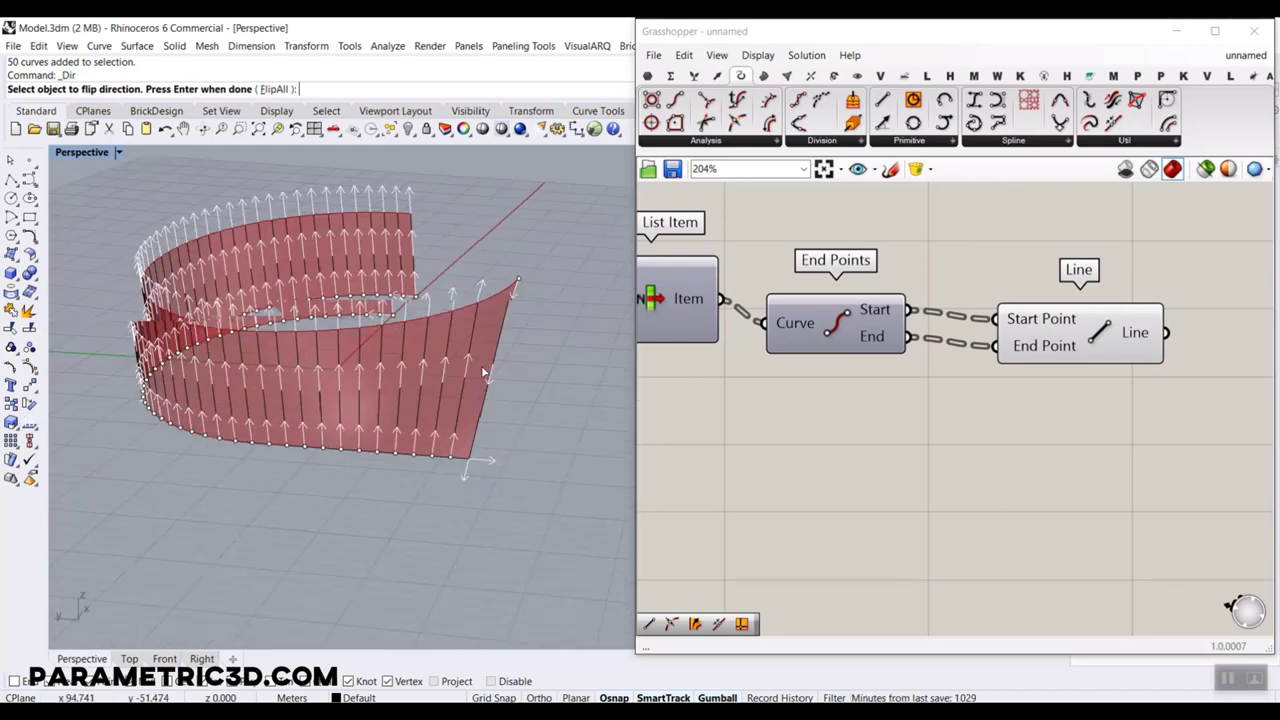
scroll(486, 420, "up", 4)
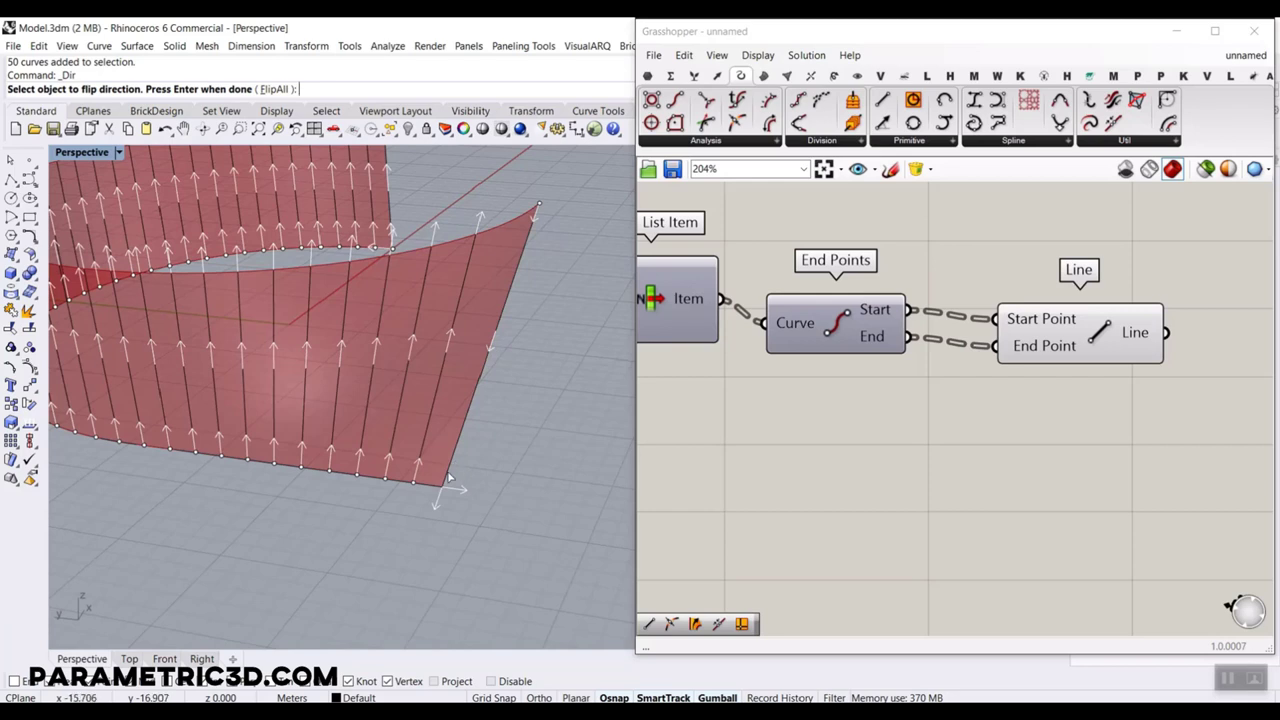
key("Return")
left_click(492, 357)
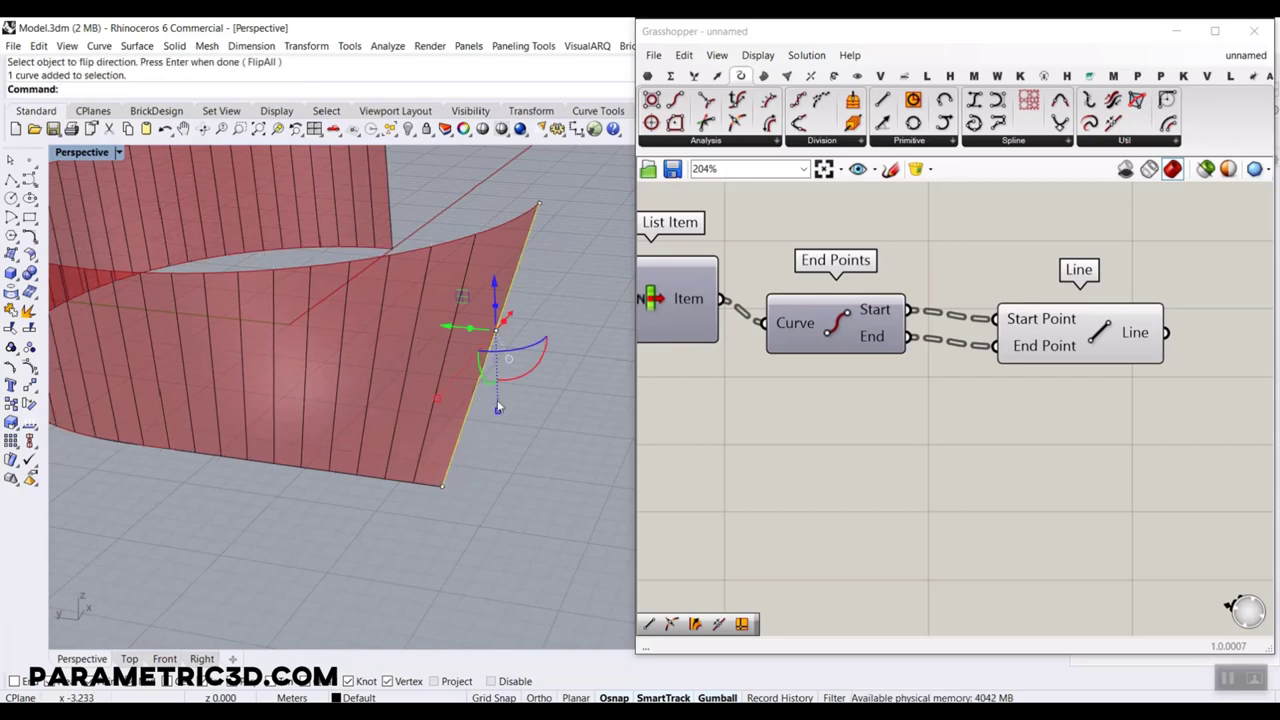
key("Escape")
scroll(491, 351, "up", 3)
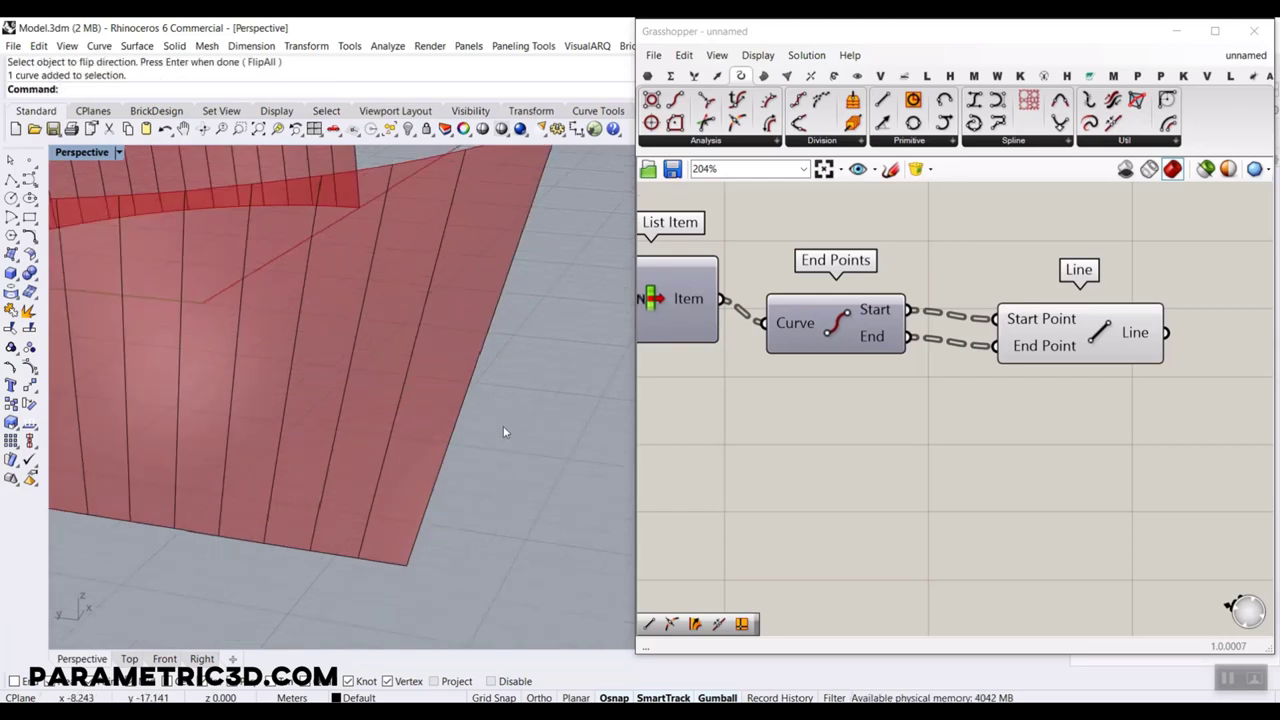
scroll(503, 432, "down", 3)
scroll(506, 434, "down", 4)
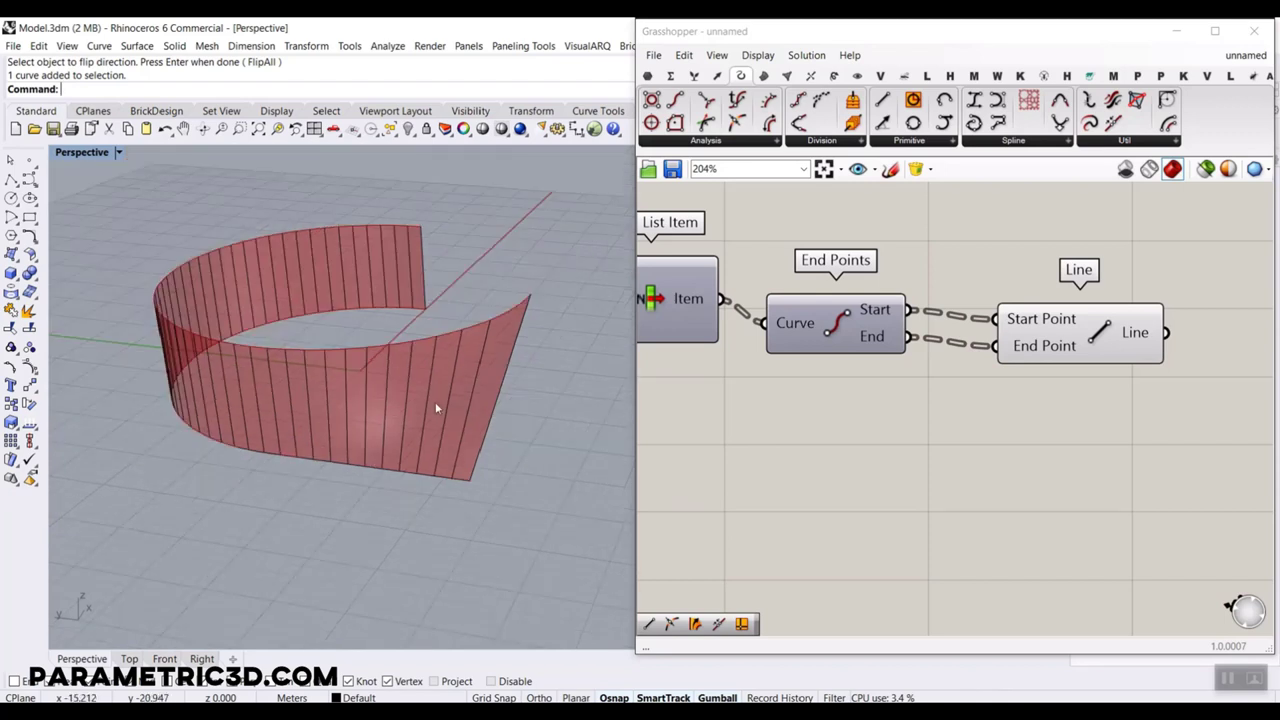
- Select all the baked lines and check their directions once more with Dir
left_click_drag(523, 474, 134, 243)
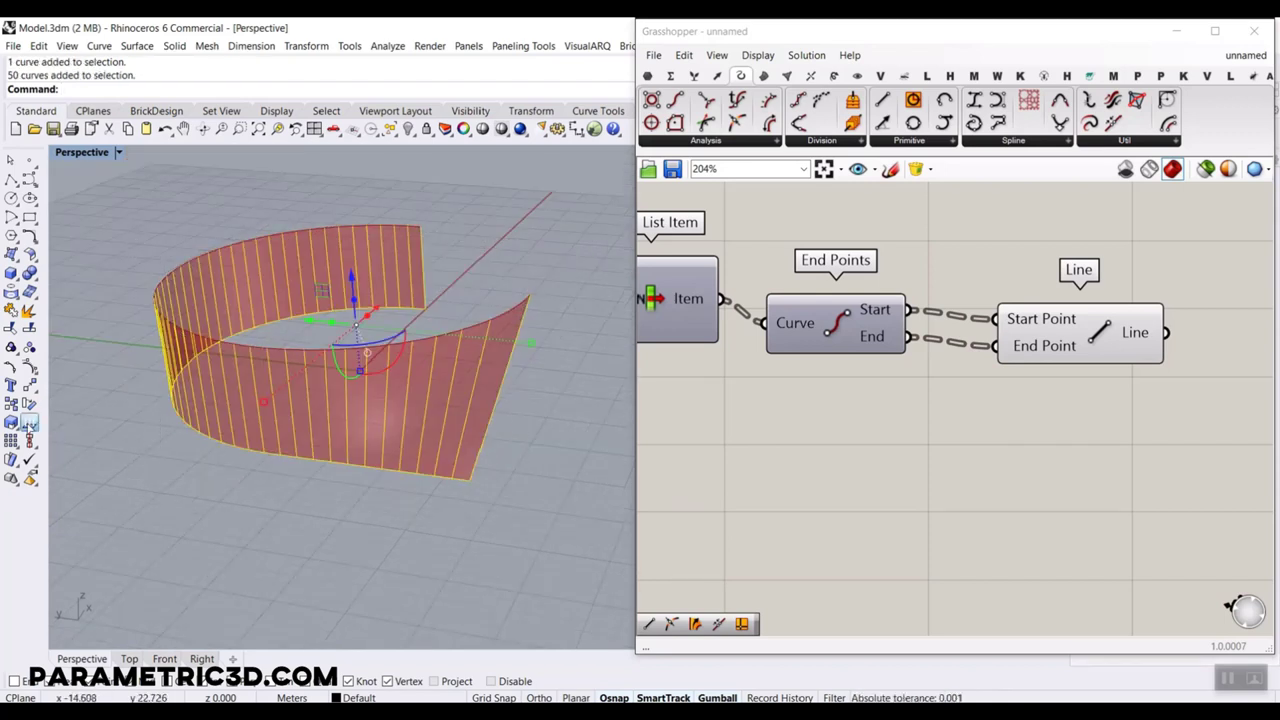
left_click(30, 422)
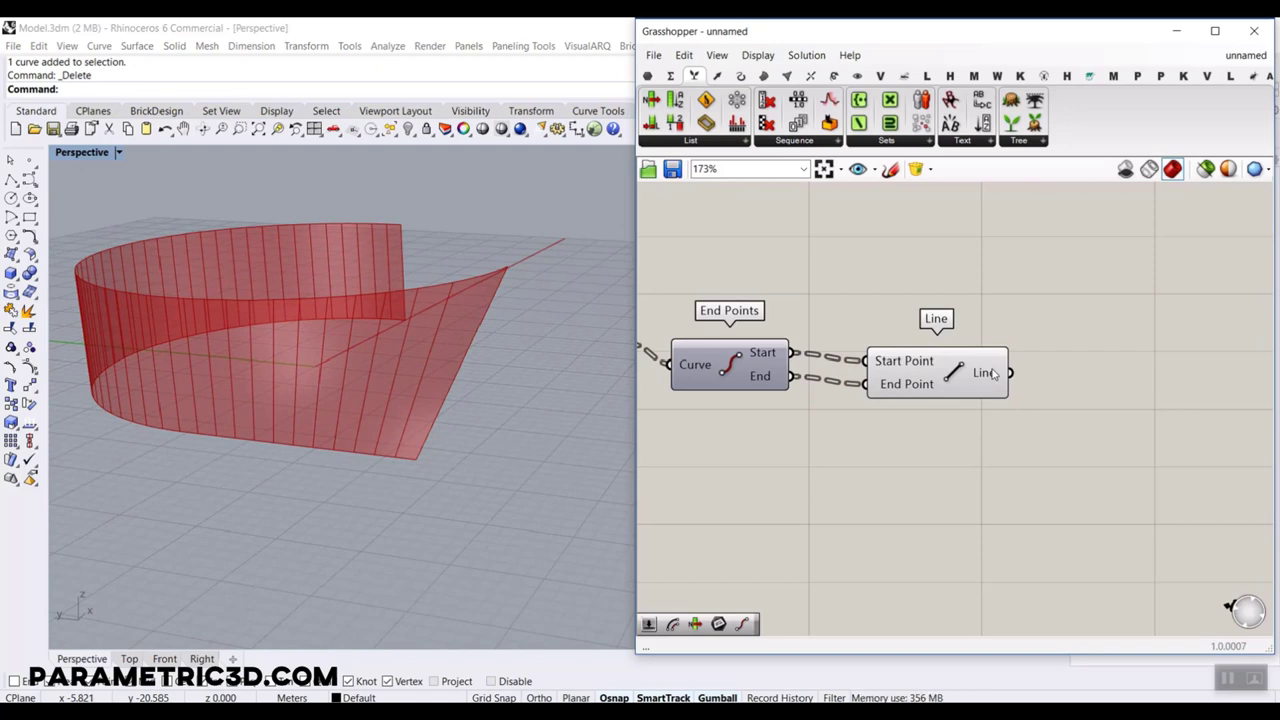
mouse_move(985, 374)
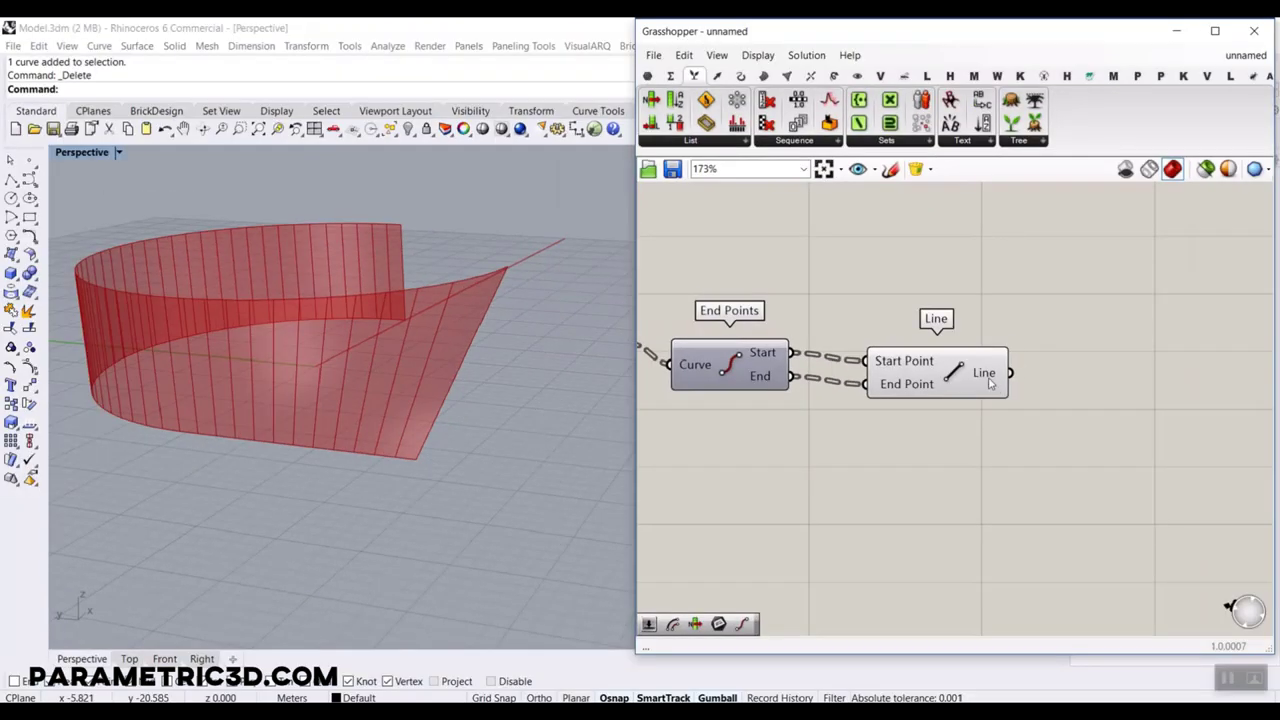
- Flatten the Line output of the Line component and check the resulting lines in the model
right_click(980, 375)
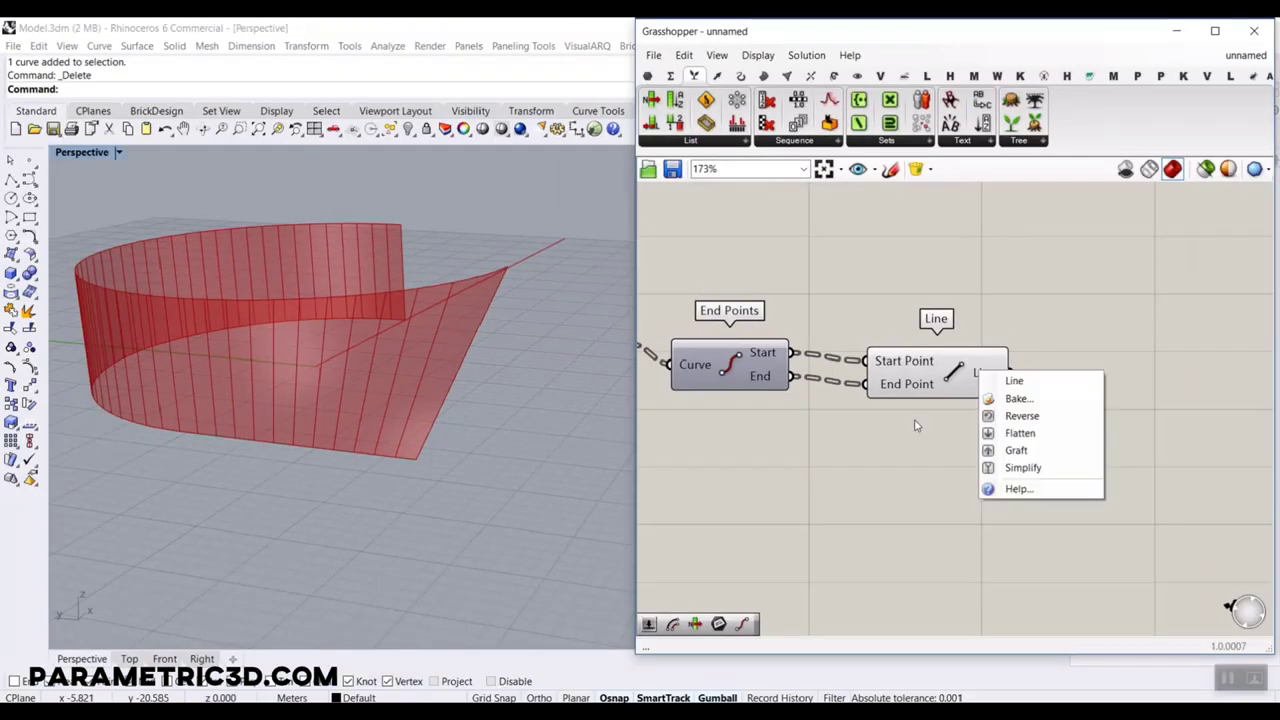
left_click(1014, 450)
mouse_move(985, 373)
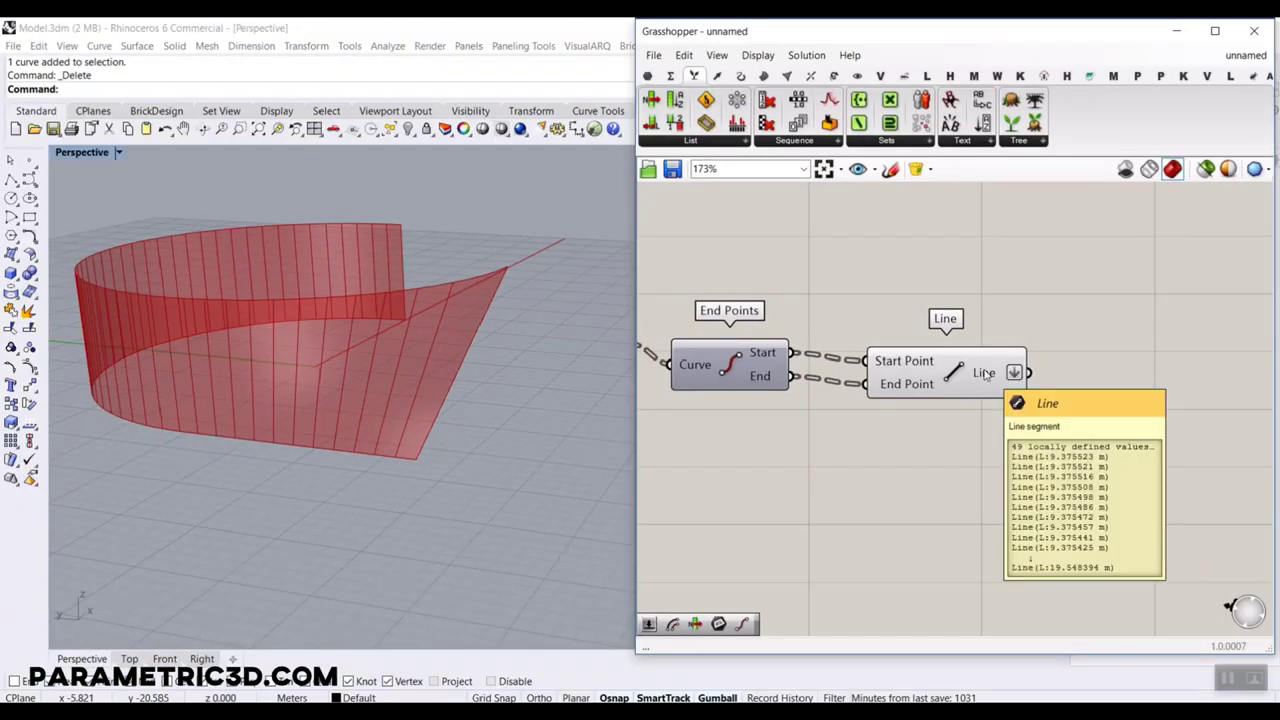
right_click_drag(1052, 428, 956, 434)
left_click(890, 377)
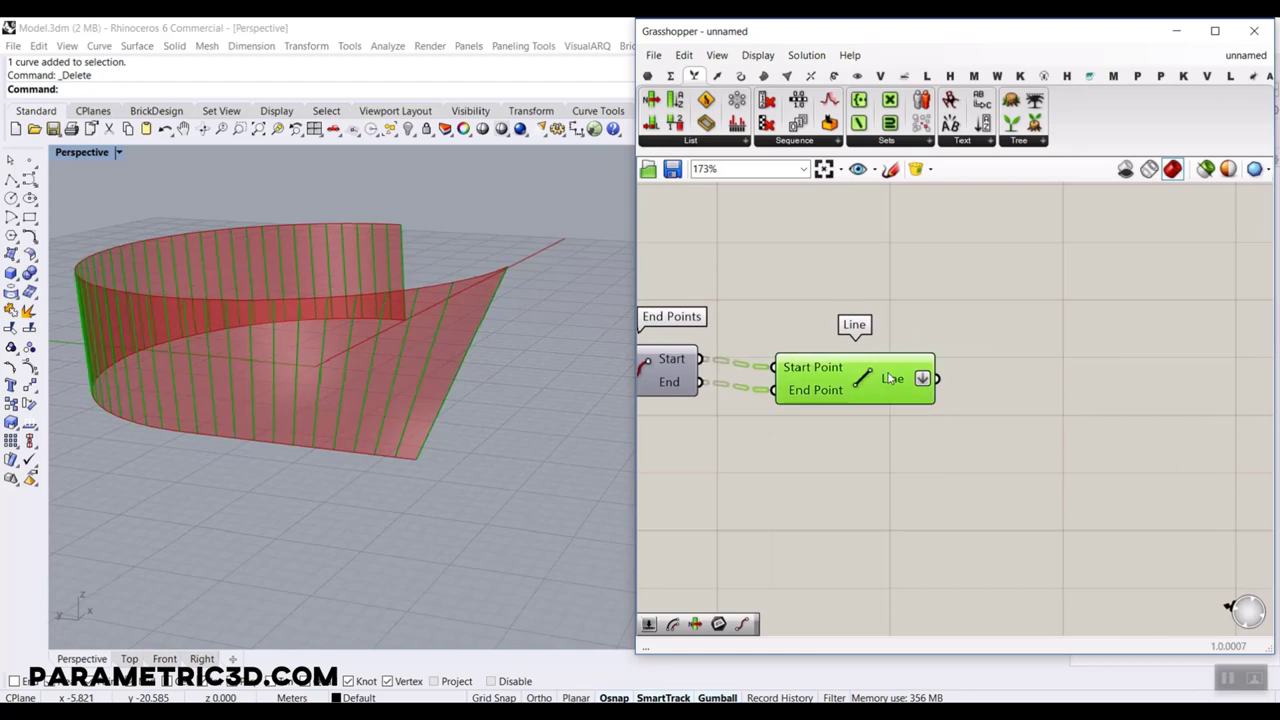
- Add a Flip Curve component after the Line component and feed the flattened lines into its Curve input
right_click_drag(1028, 388, 994, 388)
double_click(994, 388)
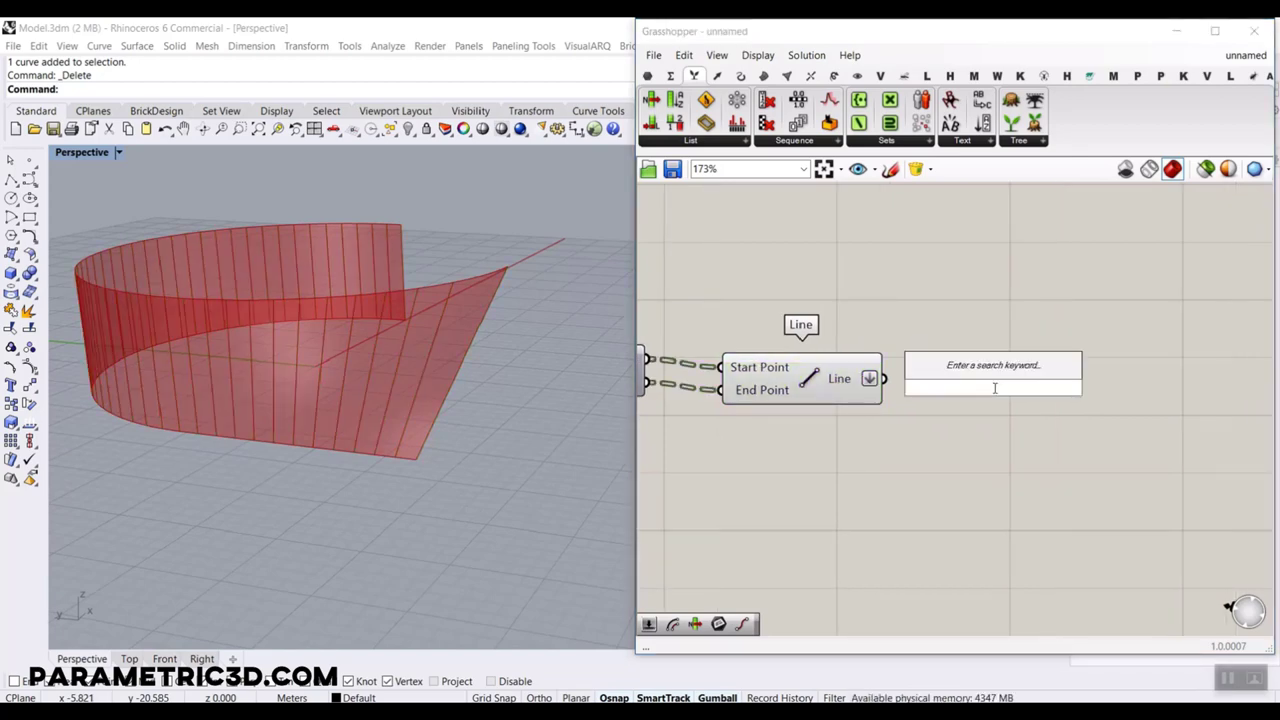
type("flip")
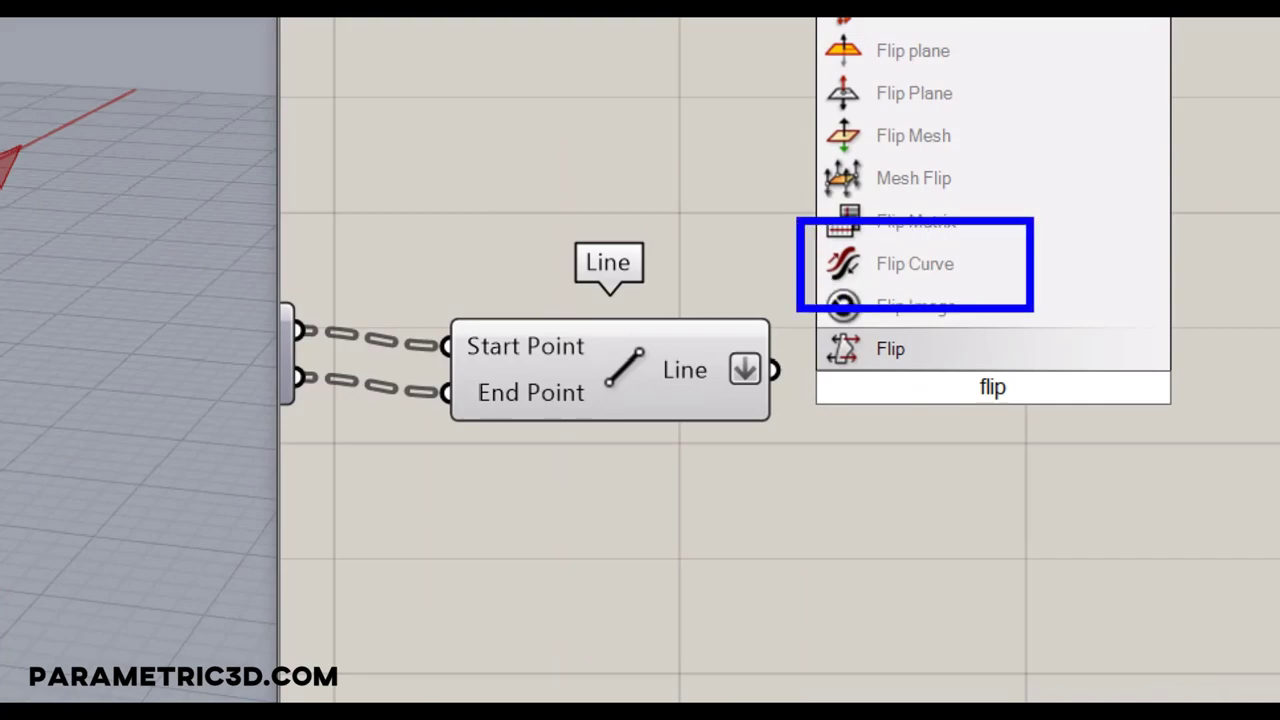
left_click(952, 535)
double_click(974, 387)
type("flip")
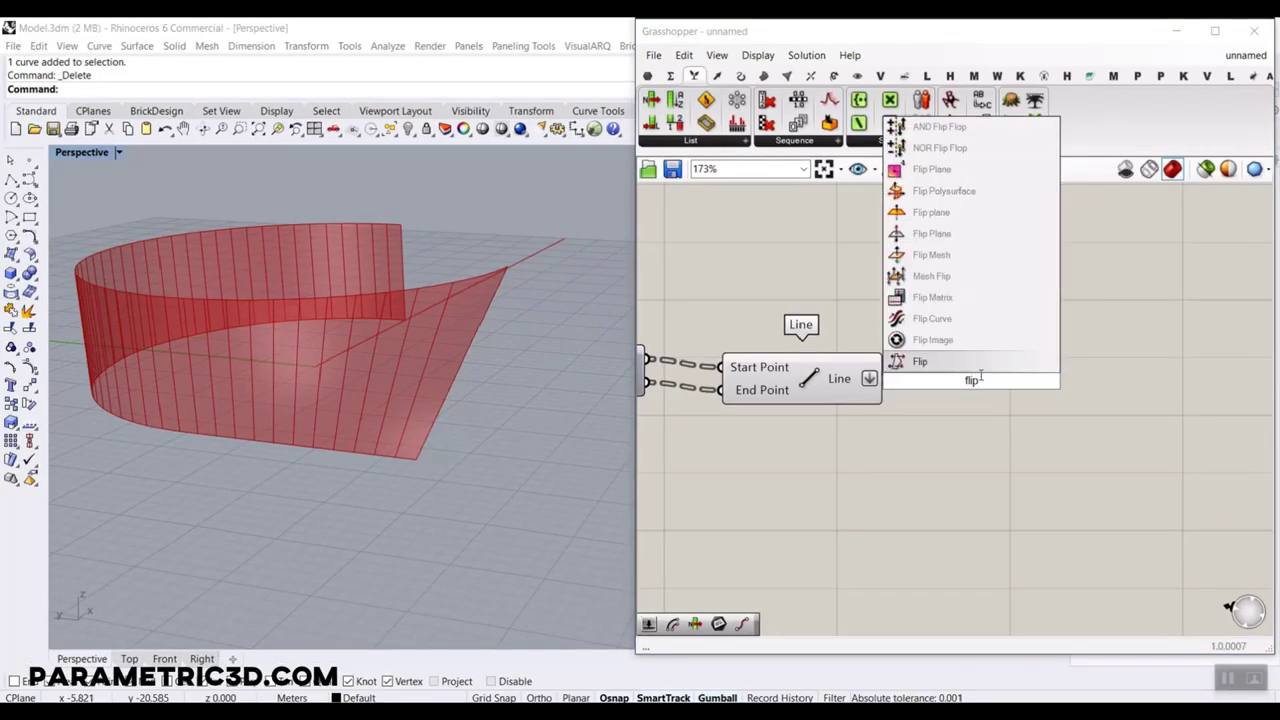
left_click(975, 319)
right_click_drag(991, 428, 917, 383)
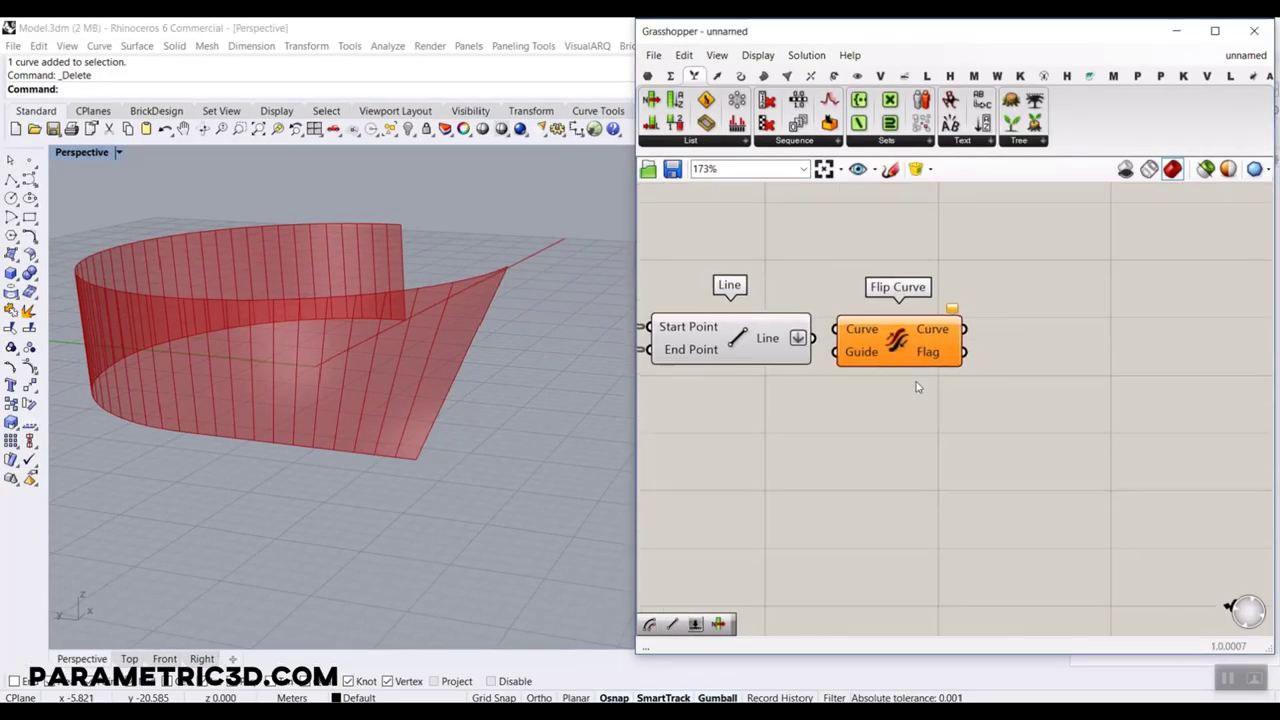
left_click_drag(905, 355, 974, 389)
scroll(840, 346, "up", 3)
left_click_drag(795, 328, 940, 369)
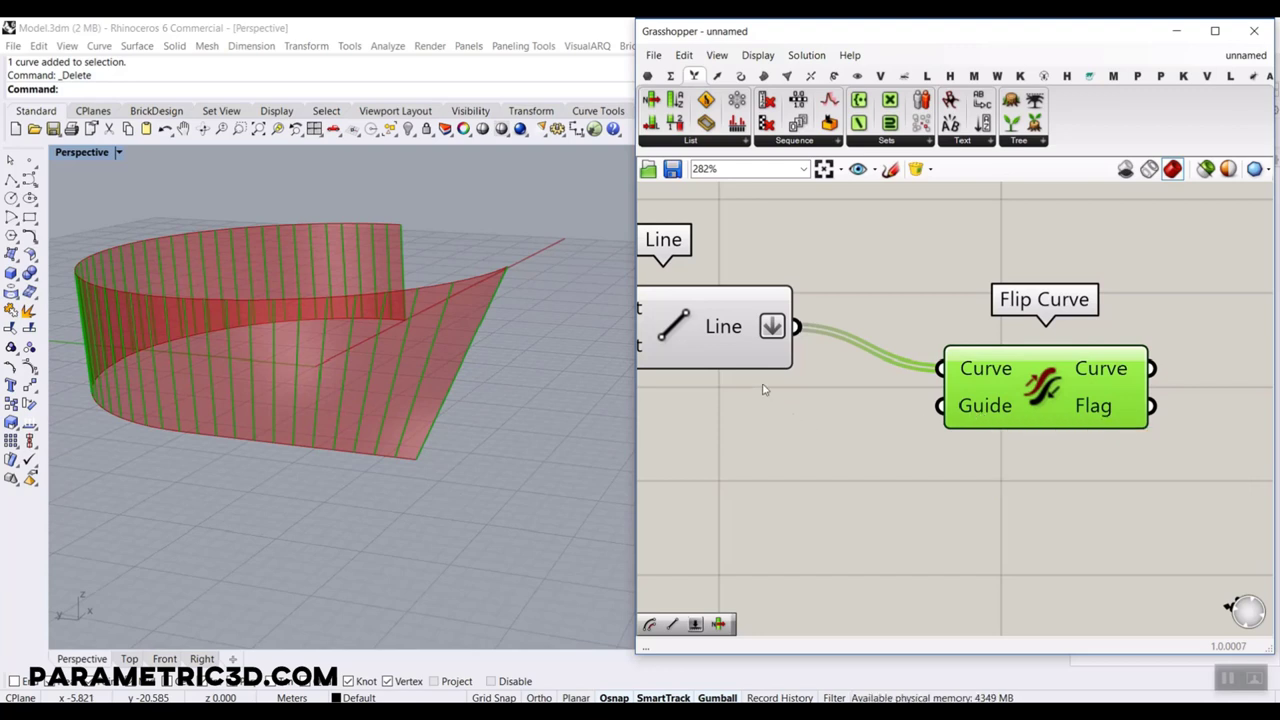
- Add a List Item component fed by the Line output and connect its Item output to Flip Curve's Guide input
left_click(726, 350)
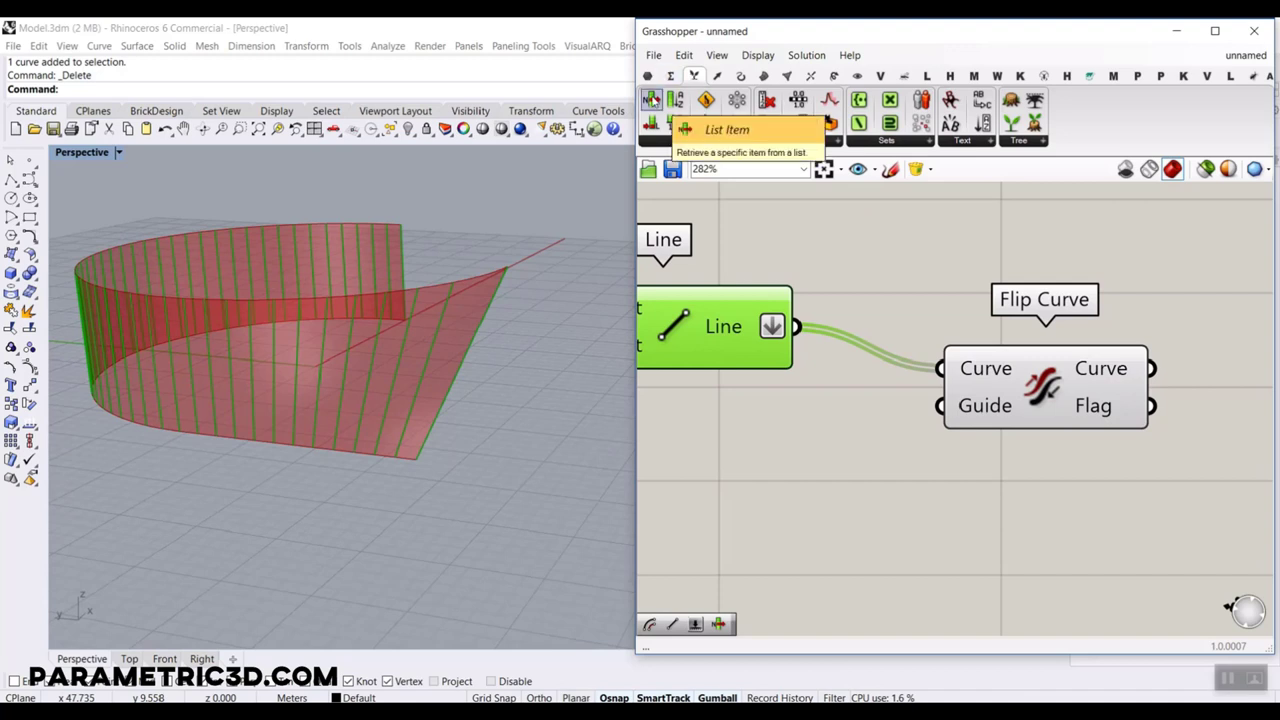
left_click(651, 100)
left_click(890, 475)
left_click_drag(798, 368, 815, 445)
left_click(823, 447)
right_click_drag(350, 280, 378, 358)
scroll(343, 222, "down", 2)
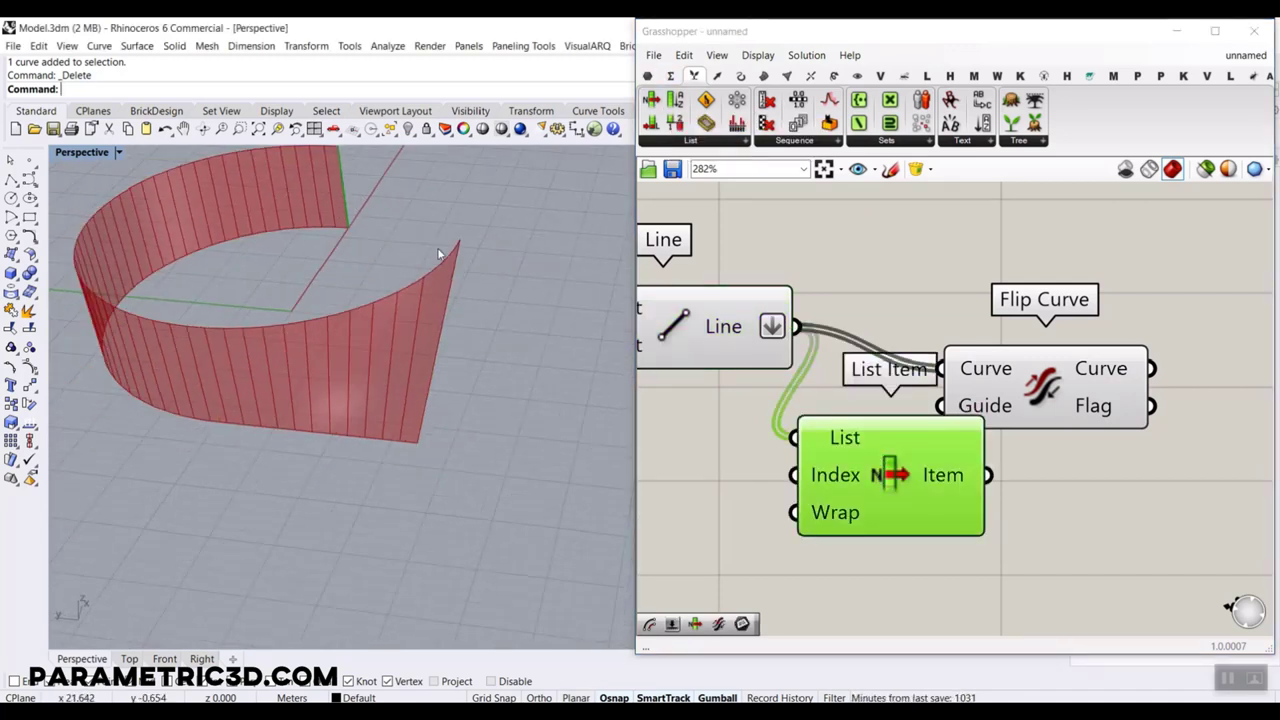
left_click_drag(990, 476, 1072, 342)
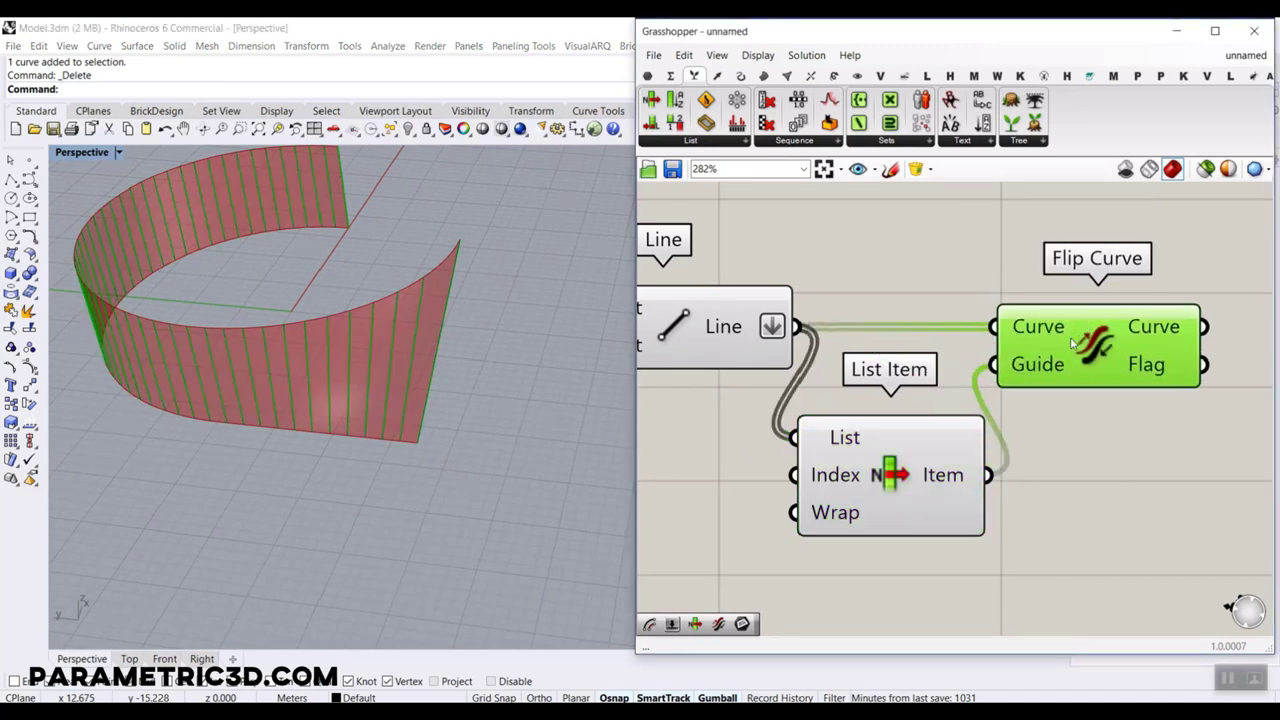
left_click(914, 447)
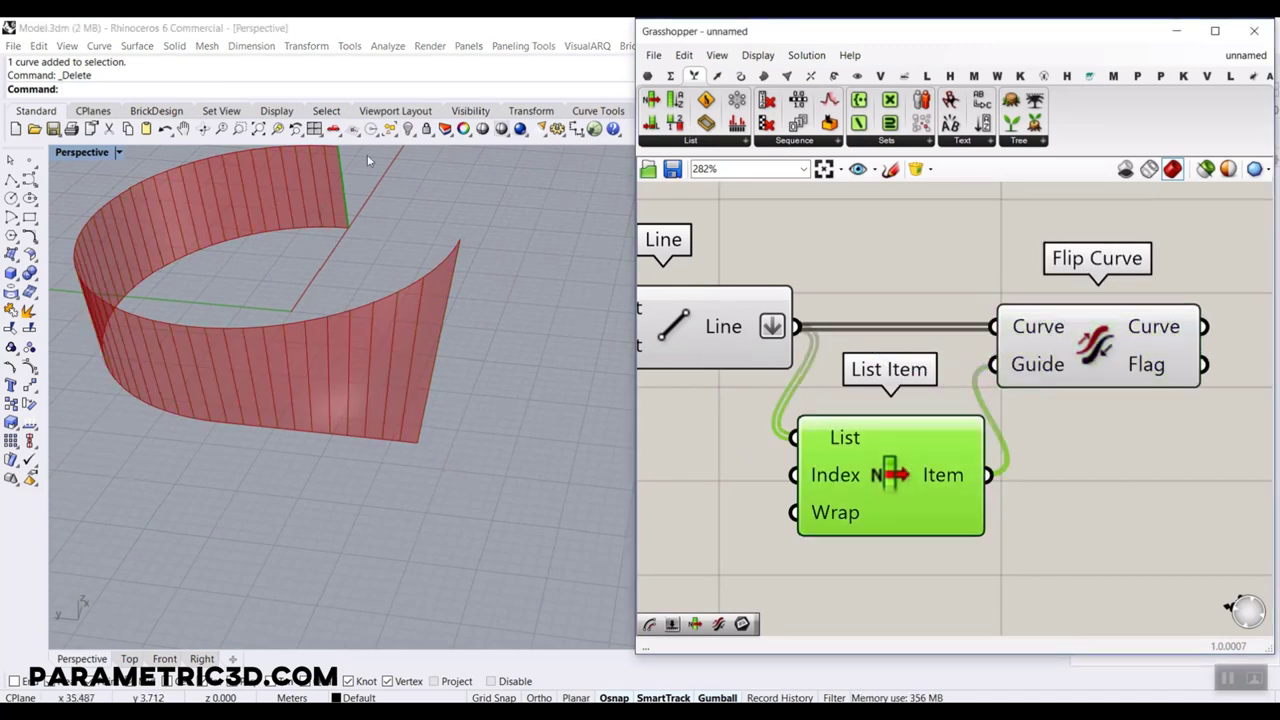
- Bake Flip Curve's Curve output into Rhino with the default attributes
right_click_drag(1226, 359, 996, 330)
right_click(932, 300)
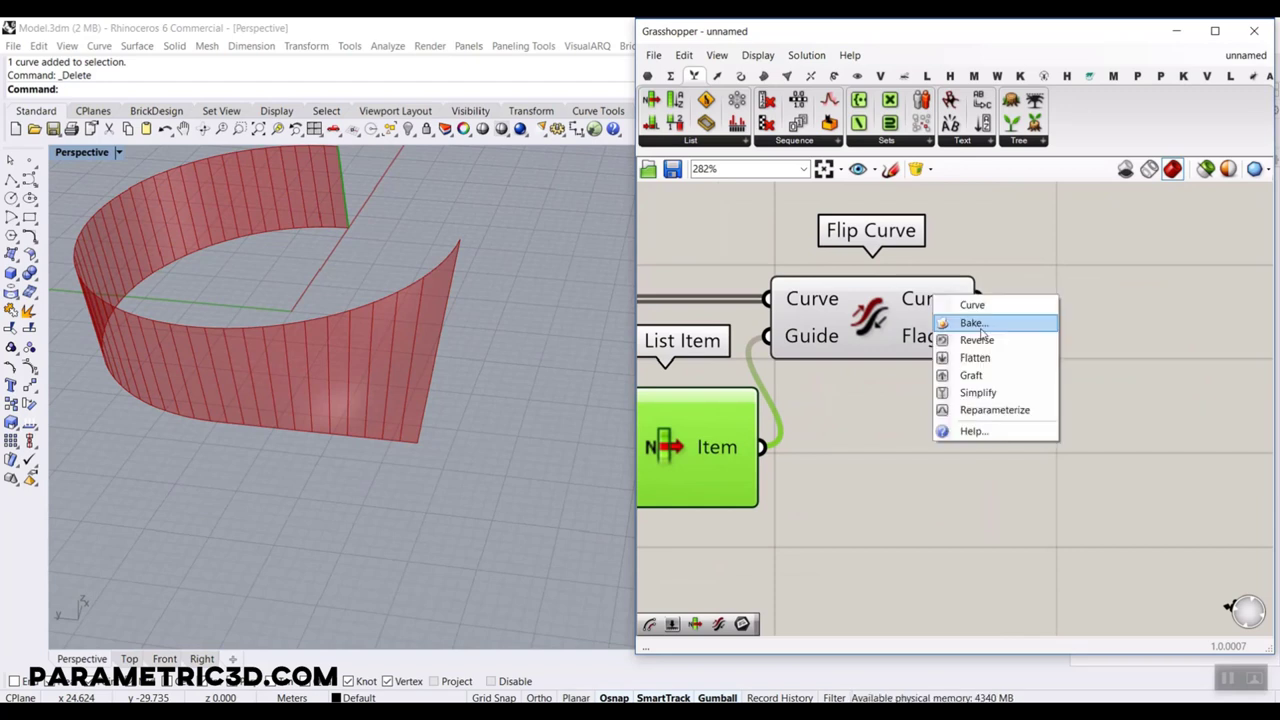
left_click(975, 323)
left_click(995, 481)
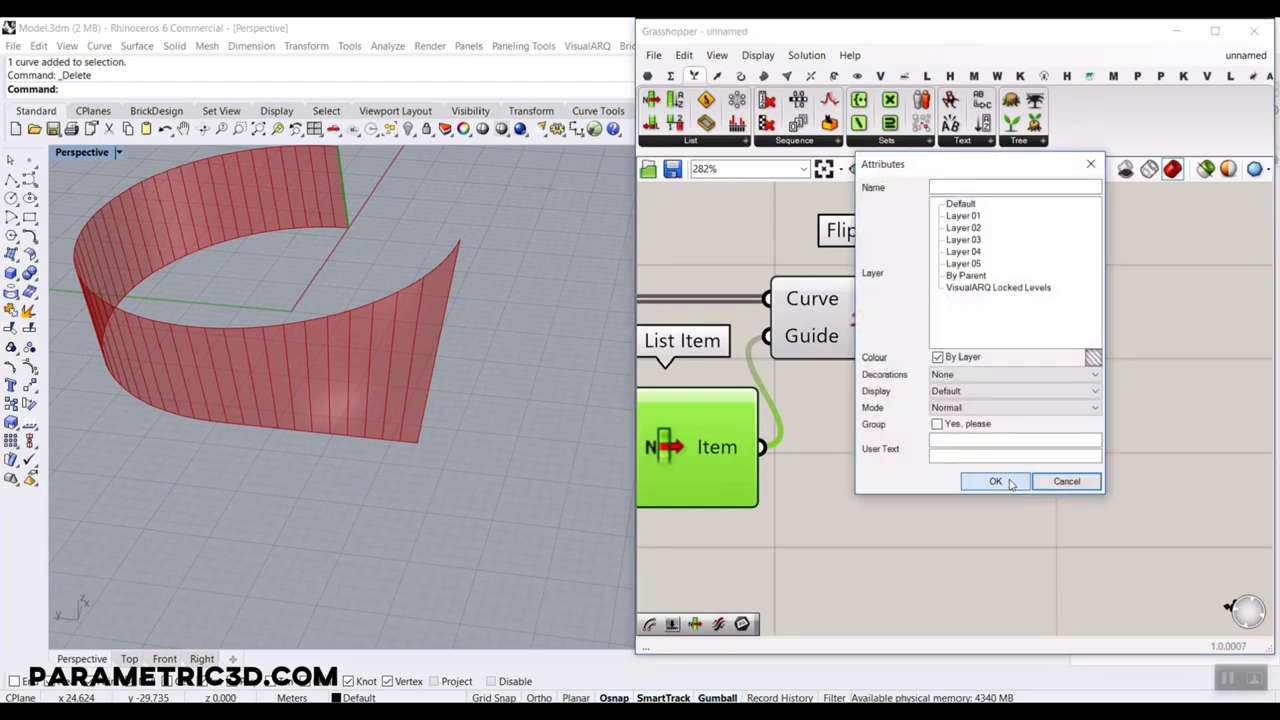
- Select all the baked lines and inspect their directions around the facade with the Dir command
scroll(520, 399, "down", 5)
left_click_drag(520, 429, 329, 292)
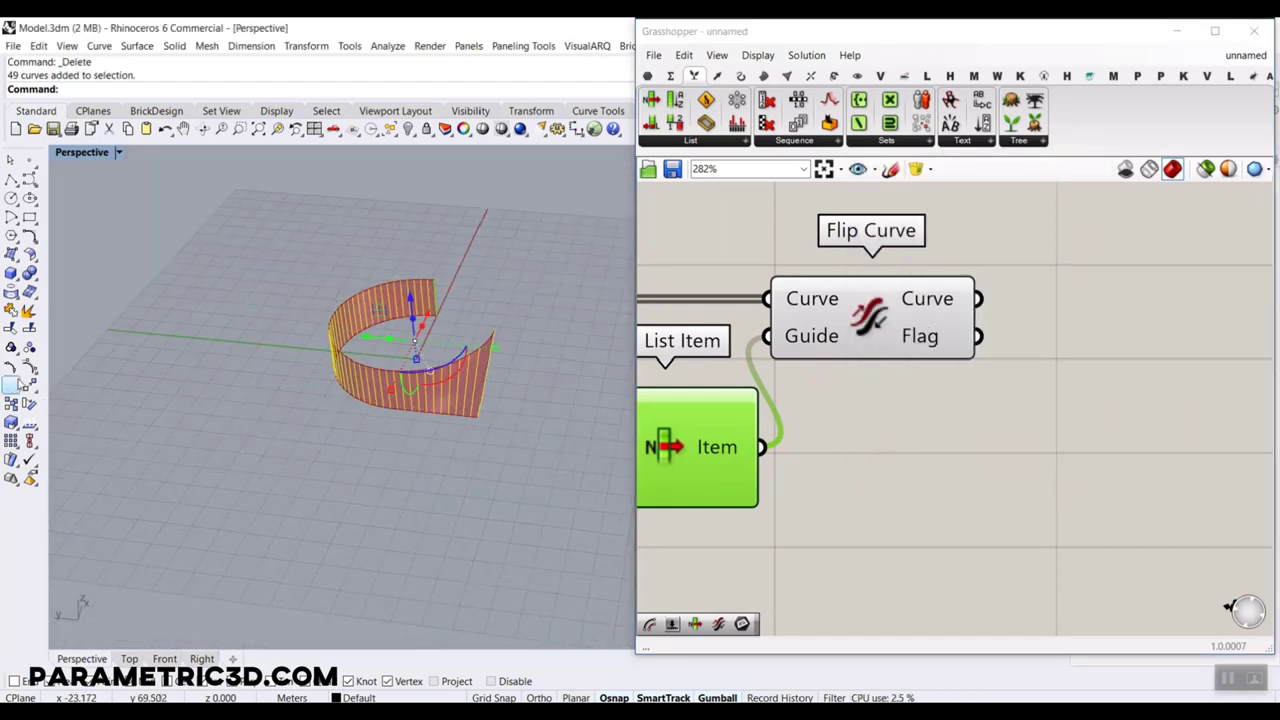
left_click(29, 424)
scroll(491, 400, "up", 5)
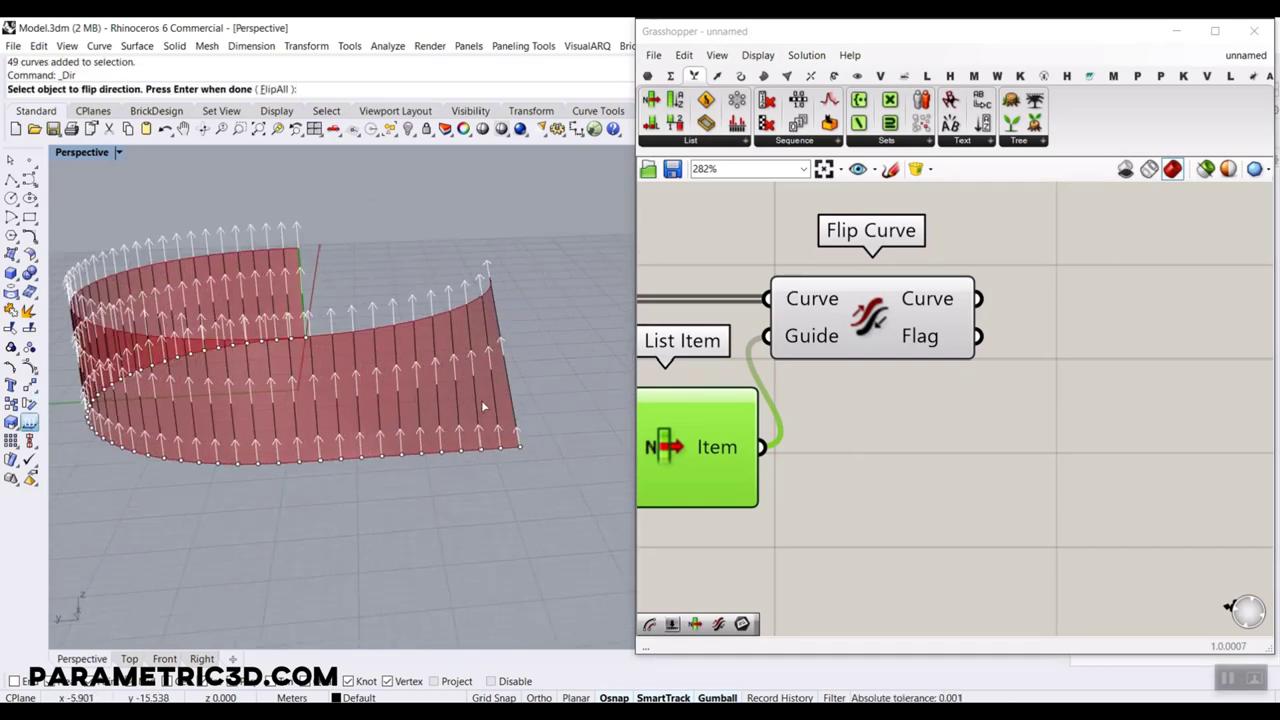
right_click_drag(490, 416, 522, 472)
left_click(772, 476)
left_click(454, 503)
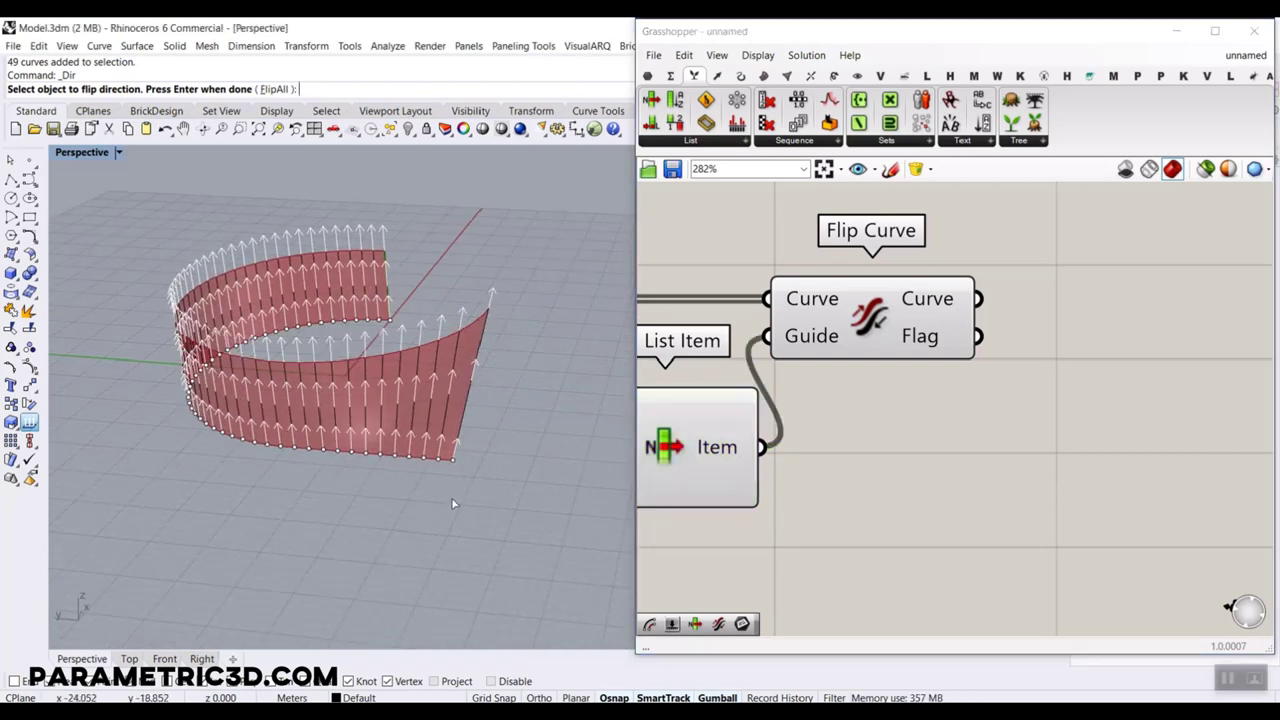
- End the Dir command and undo the bake of the flipped lines
key("ctrl+z")
key("Return")
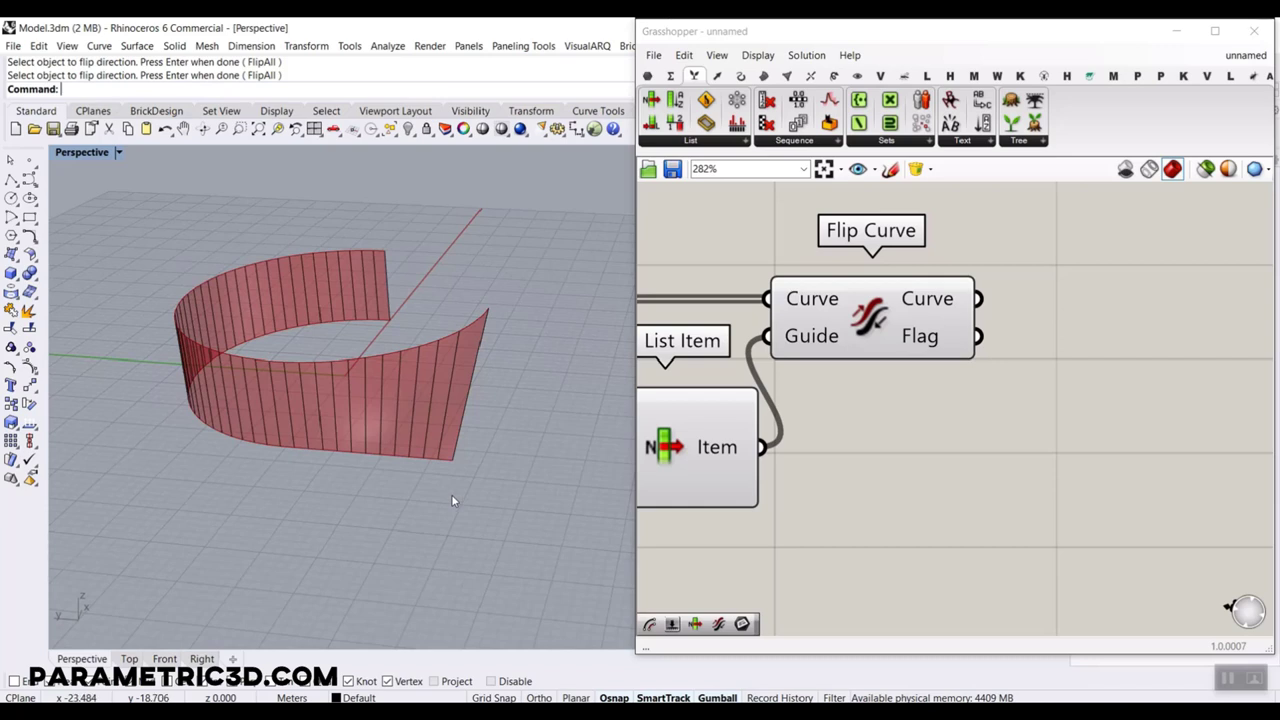
key("ctrl+z")
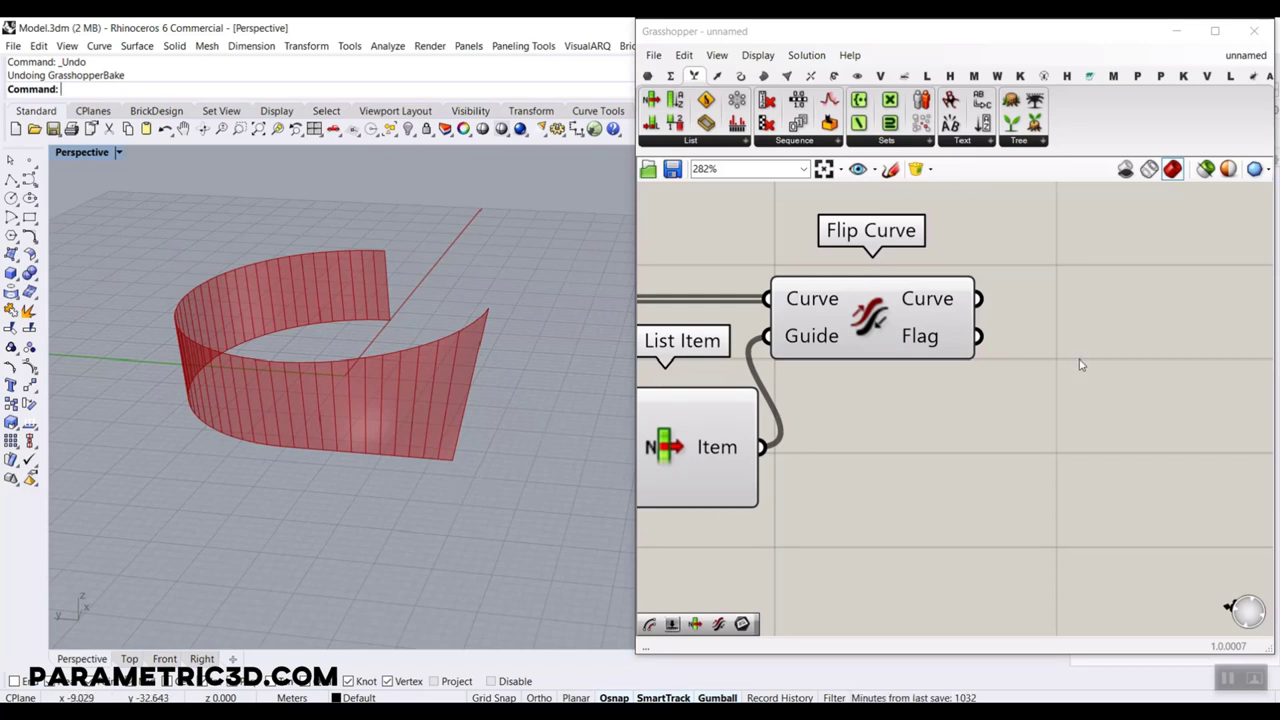
- Add an Offset Curve component beside Flip Curve and feed the flipped curves into its Curve input
right_click_drag(1080, 365, 986, 362)
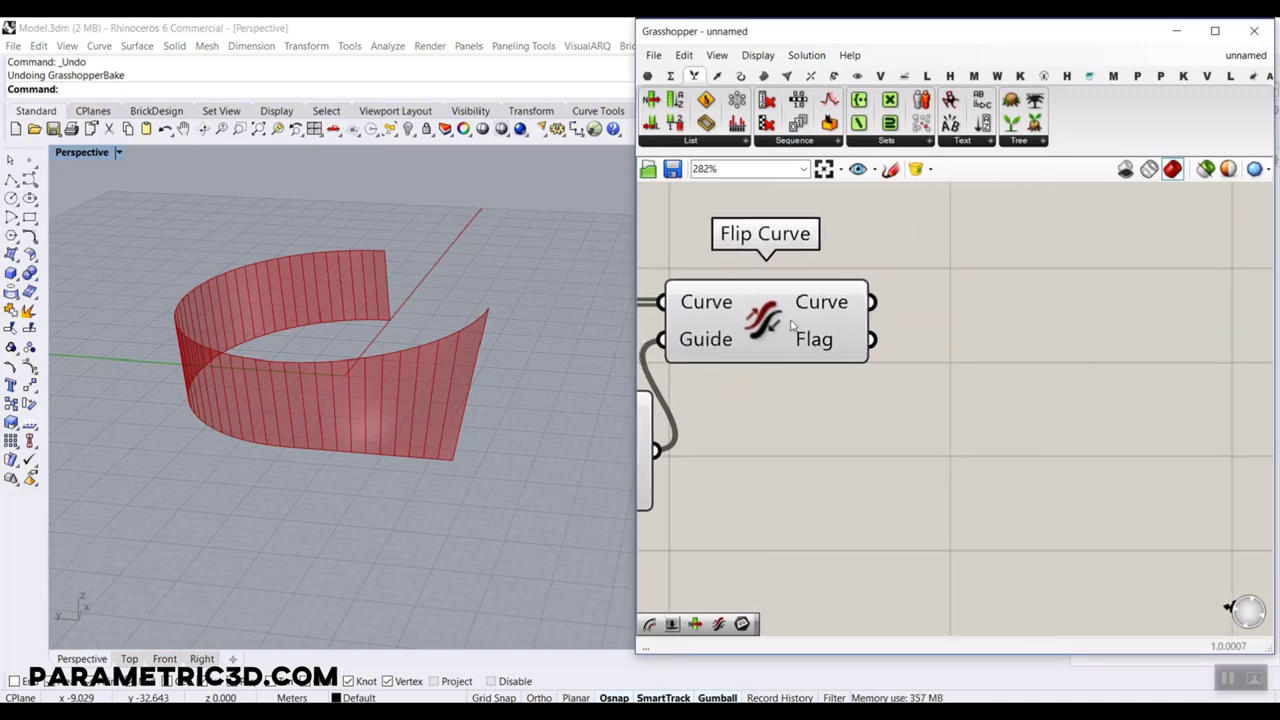
left_click_drag(791, 325, 838, 336)
left_click(851, 446)
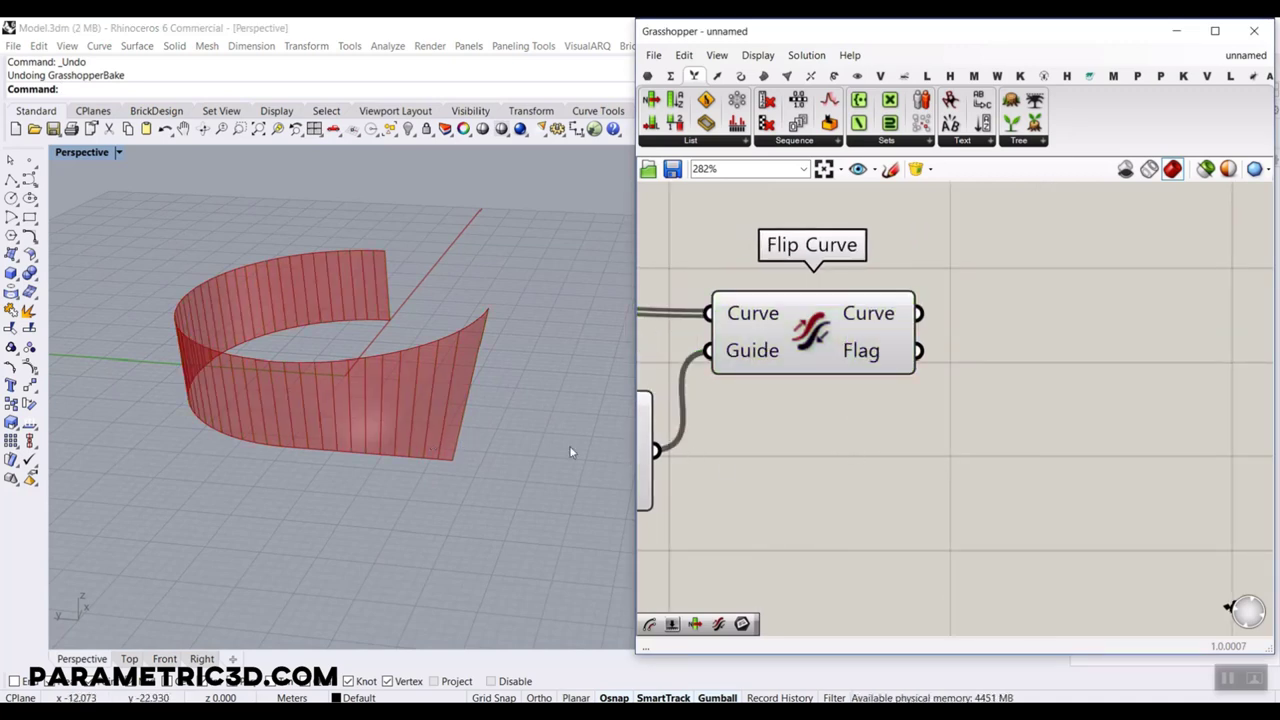
double_click(1054, 442)
type("offset")
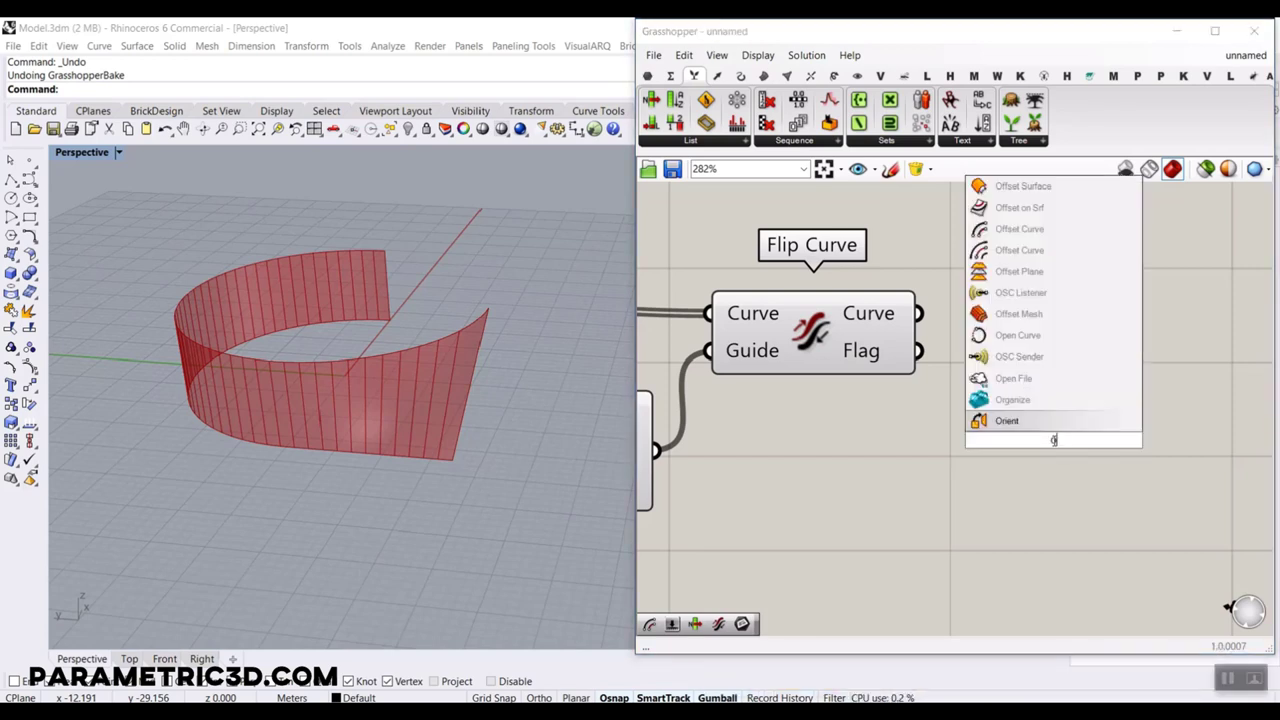
left_click(1052, 382)
right_click_drag(1050, 396, 945, 413)
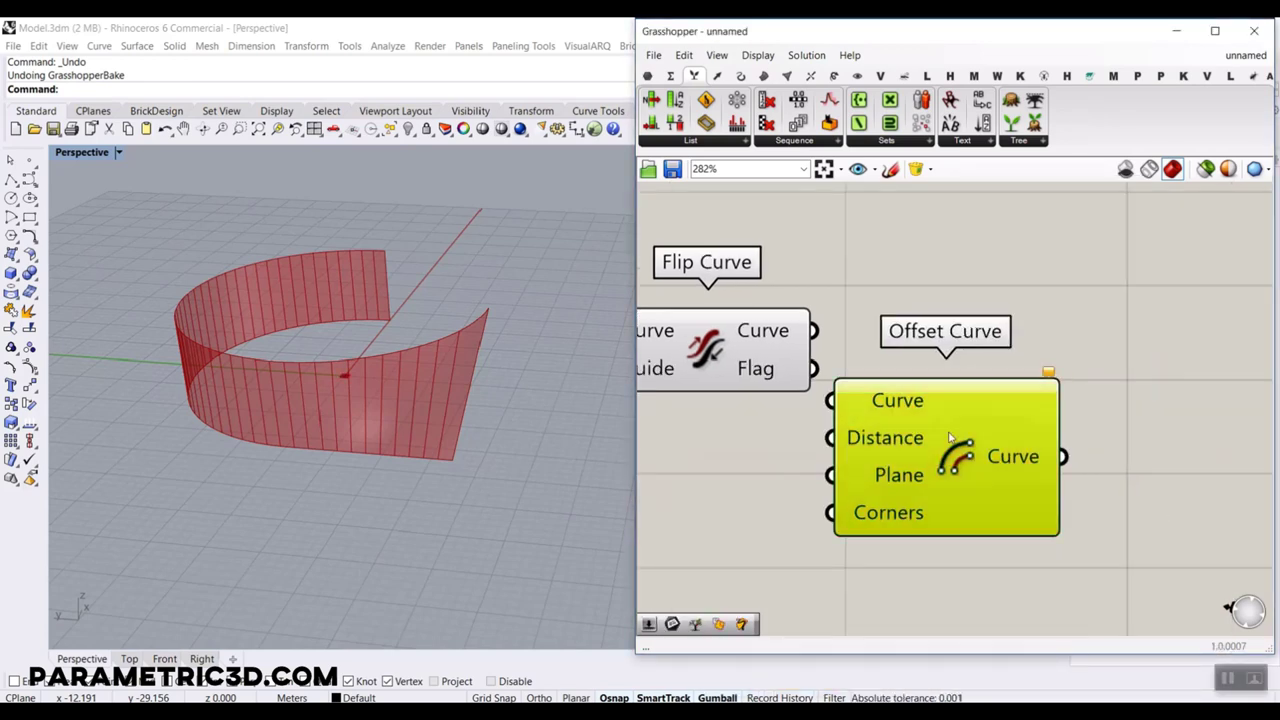
left_click_drag(945, 413, 1047, 359)
left_click_drag(813, 331, 932, 348)
left_click_drag(1020, 391, 1069, 393)
left_click(823, 474)
- Examine how the offset curves sit relative to the facade, especially near the open slanted end
right_click_drag(603, 420, 476, 410)
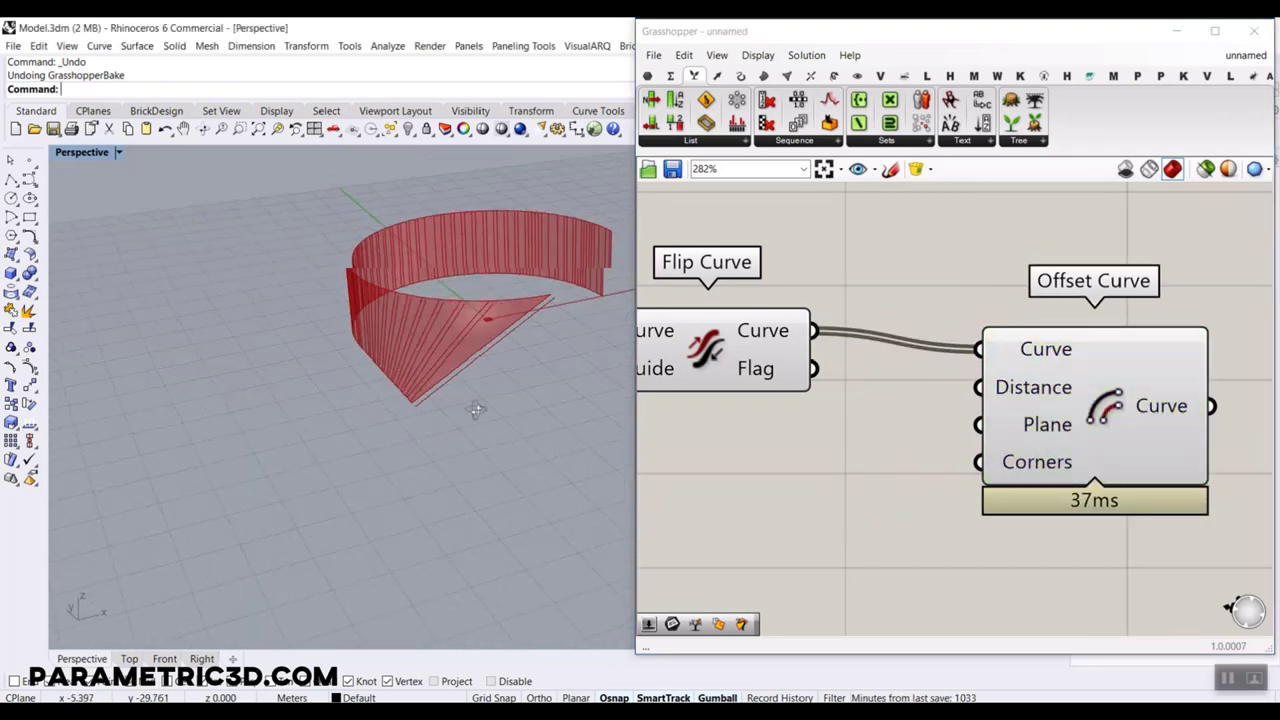
left_click(1028, 417)
right_click_drag(383, 406, 478, 376)
scroll(481, 338, "up", 7)
scroll(478, 376, "down", 8)
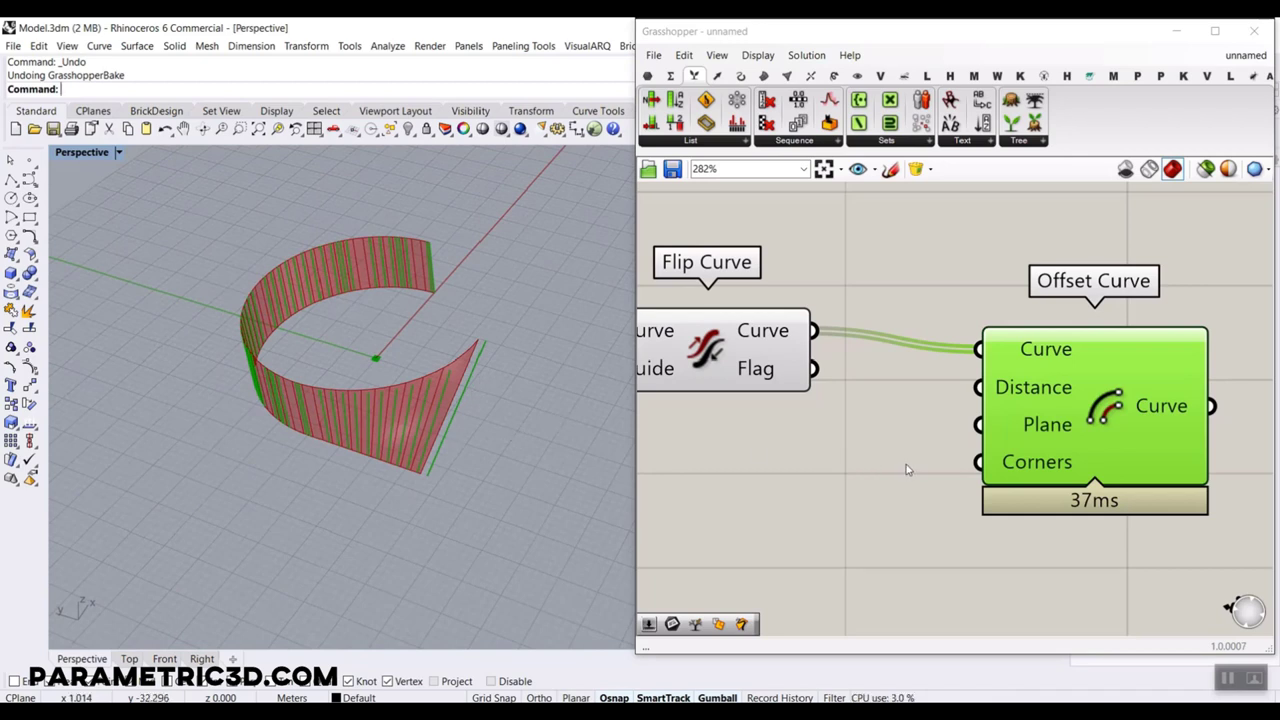
- Preview the Perp Frames planes and connect the Frames output to Offset Curve's Plane input
scroll(1080, 410, "down", 5)
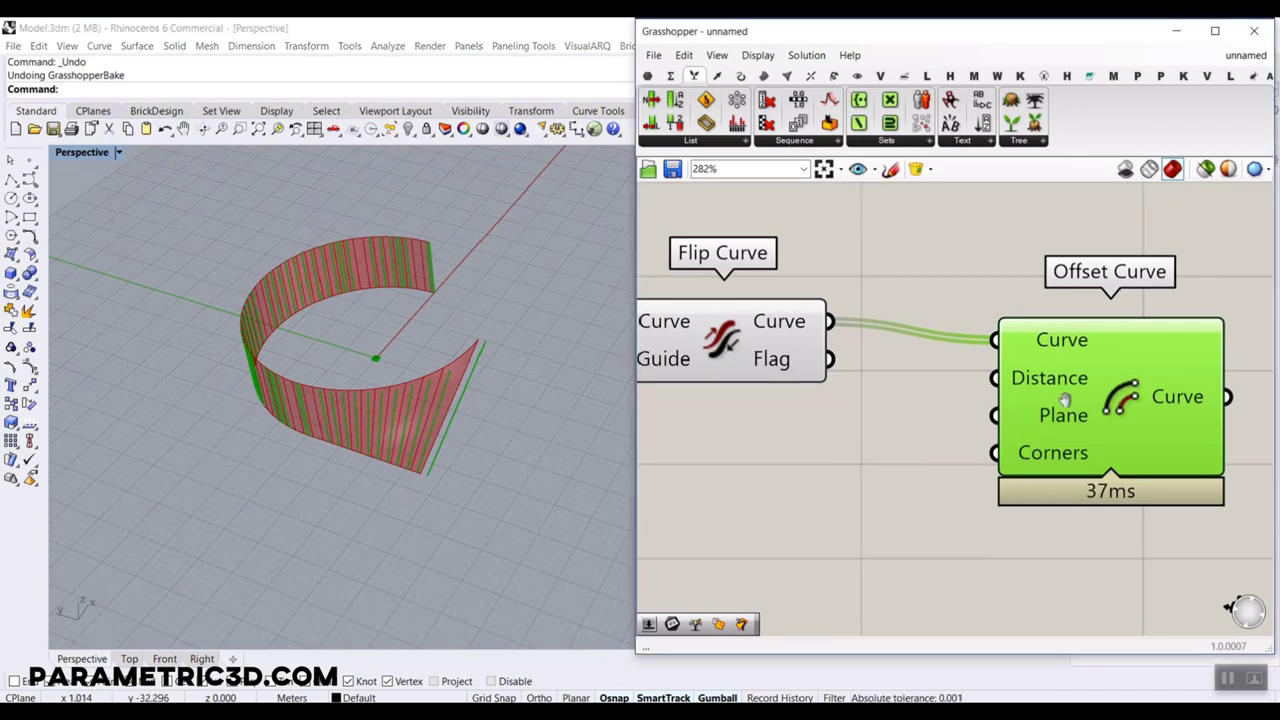
scroll(794, 366, "up", 4)
right_click_drag(721, 341, 938, 356)
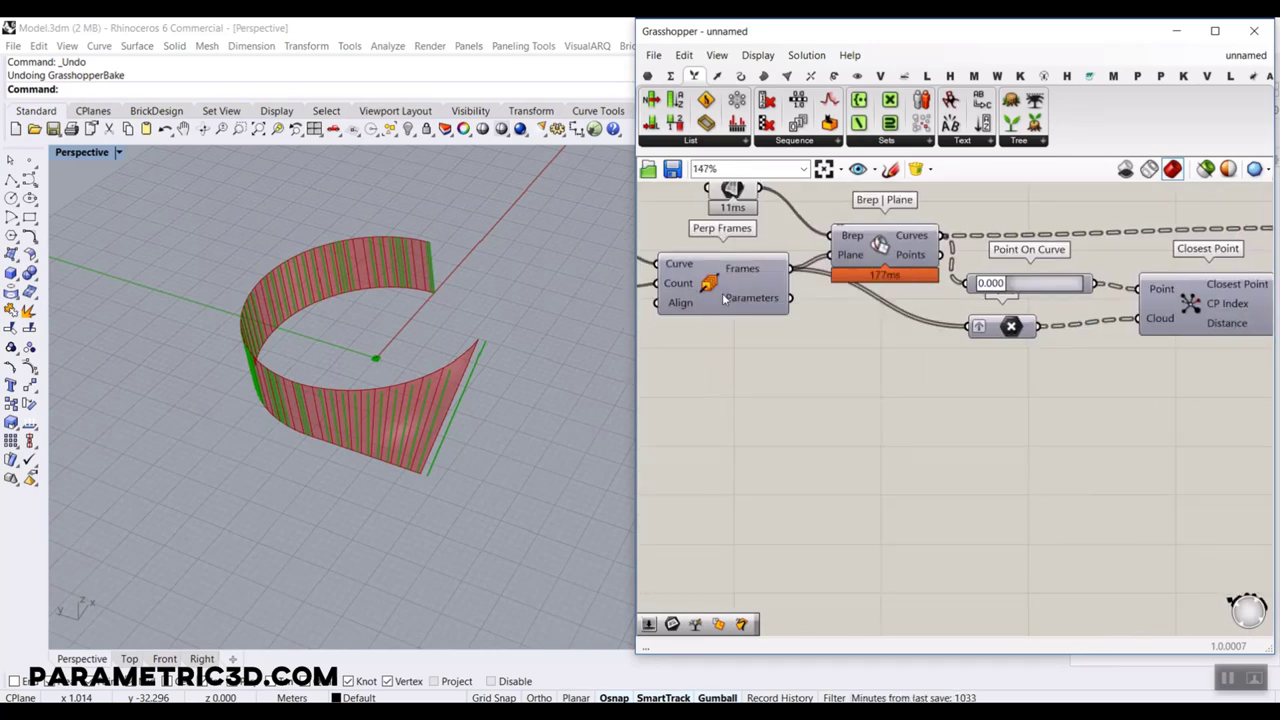
left_click(722, 298)
scroll(420, 480, "up", 5)
right_click_drag(430, 474, 389, 400)
scroll(389, 410, "up", 4)
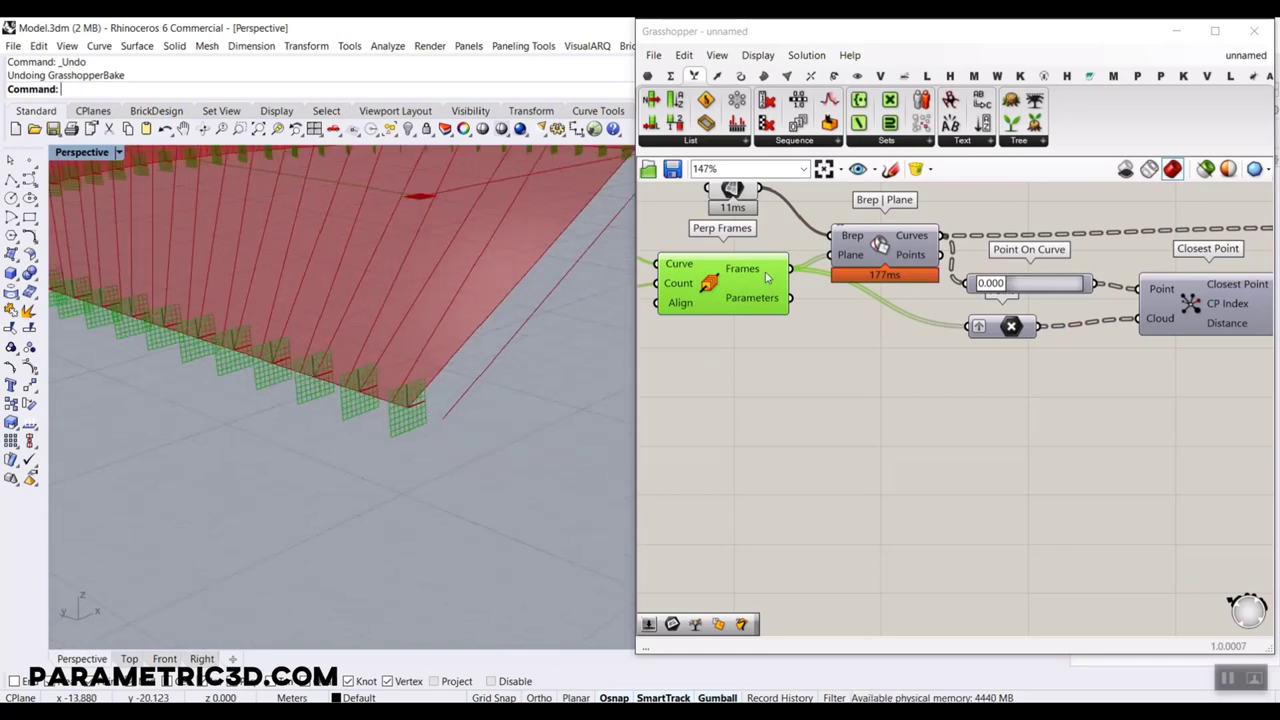
scroll(716, 399, "down", 5)
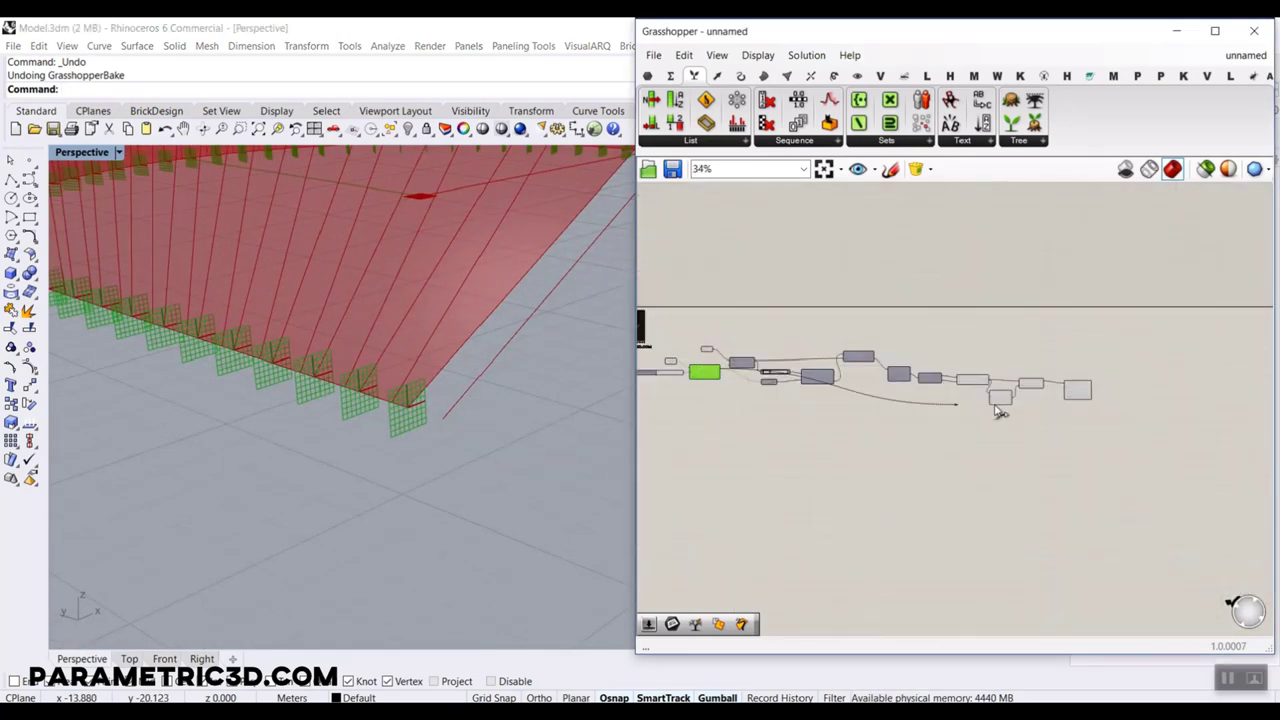
scroll(1133, 375, "up", 5)
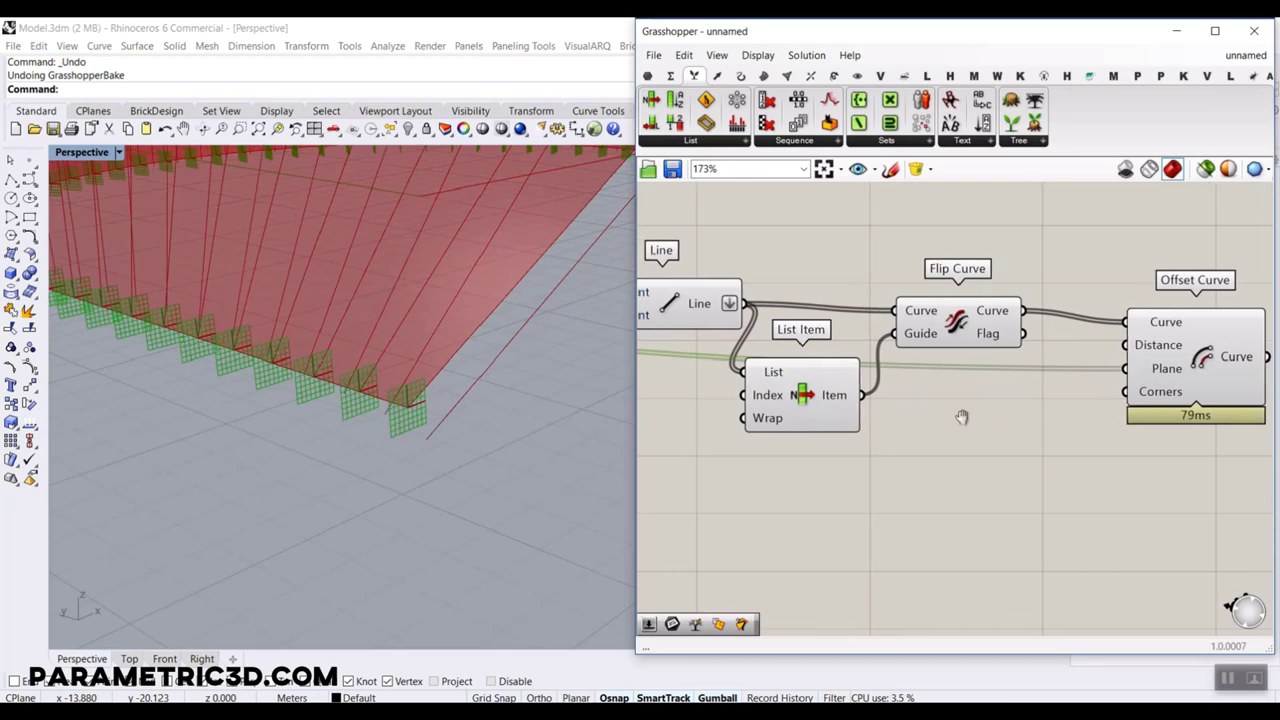
- Turn off the preview of the Perp Frames component
scroll(1071, 429, "down", 7)
left_click(785, 398)
scroll(772, 393, "up", 5)
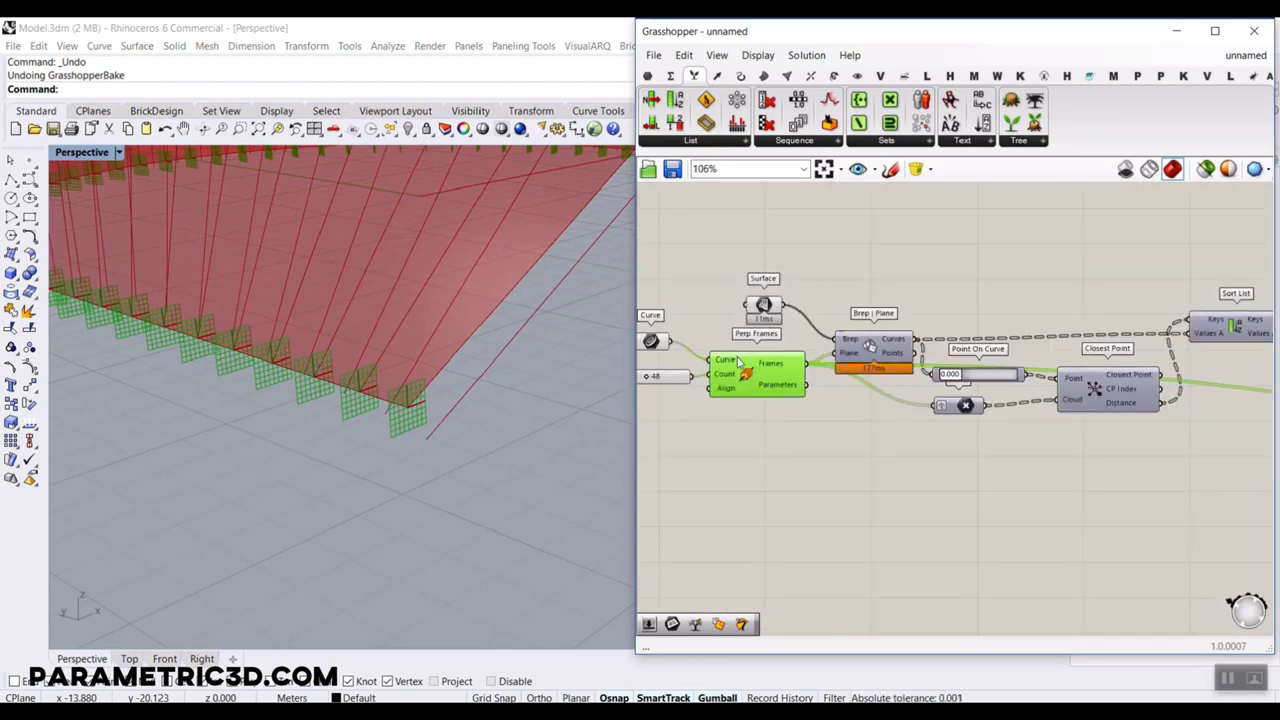
right_click(763, 383)
scroll(860, 423, "down", 7)
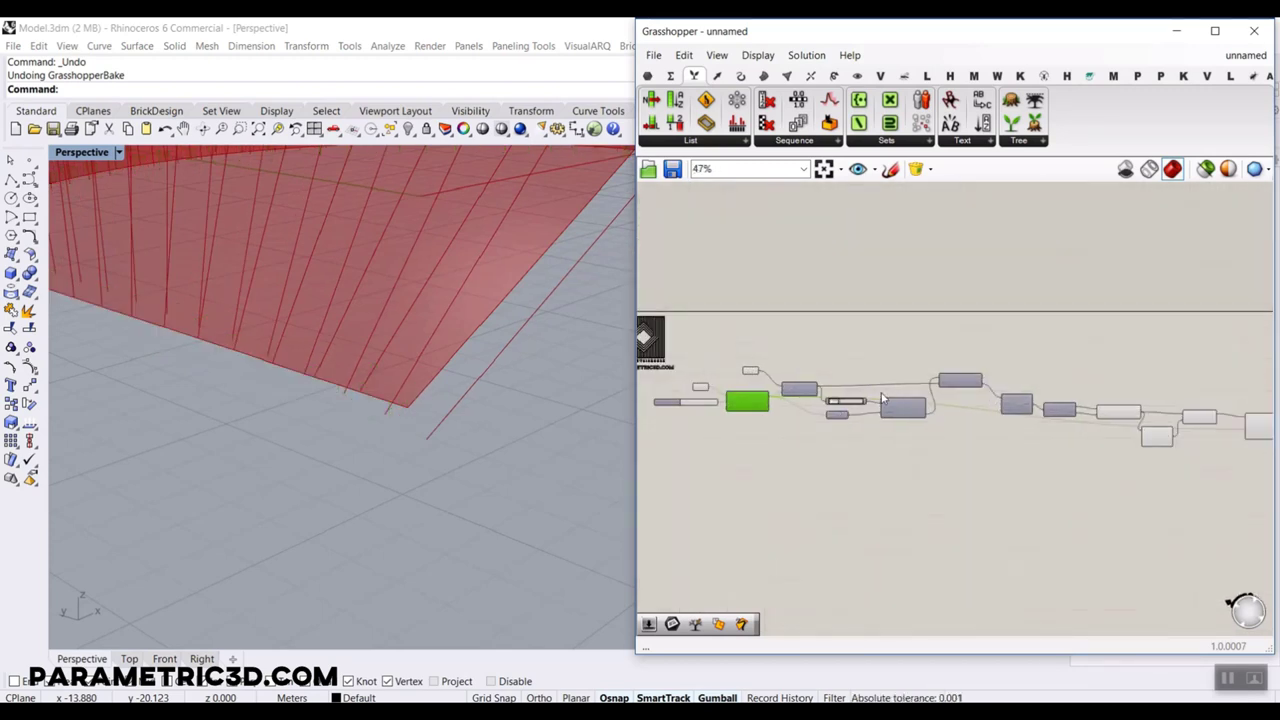
- Set the expression of Offset Curve's Distance input to -x
scroll(978, 420, "up", 7)
left_click(943, 412)
right_click_drag(180, 390, 349, 321)
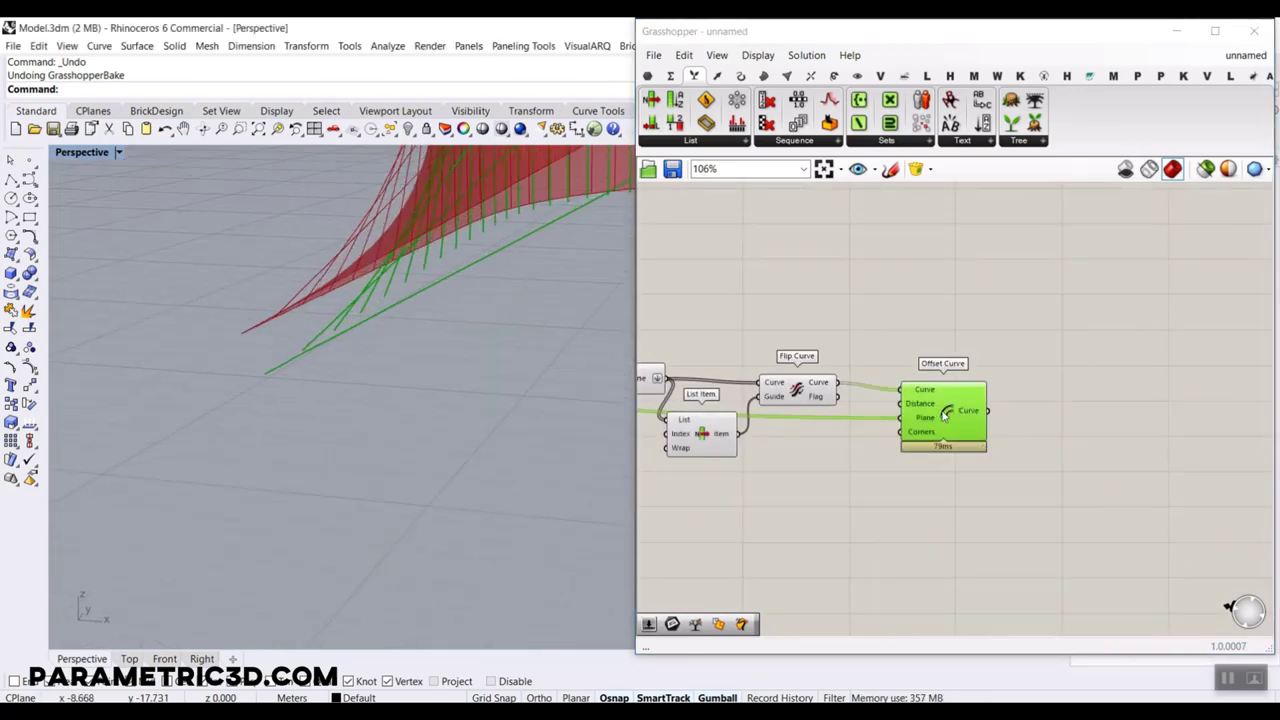
scroll(918, 418, "up", 6)
right_click(925, 386)
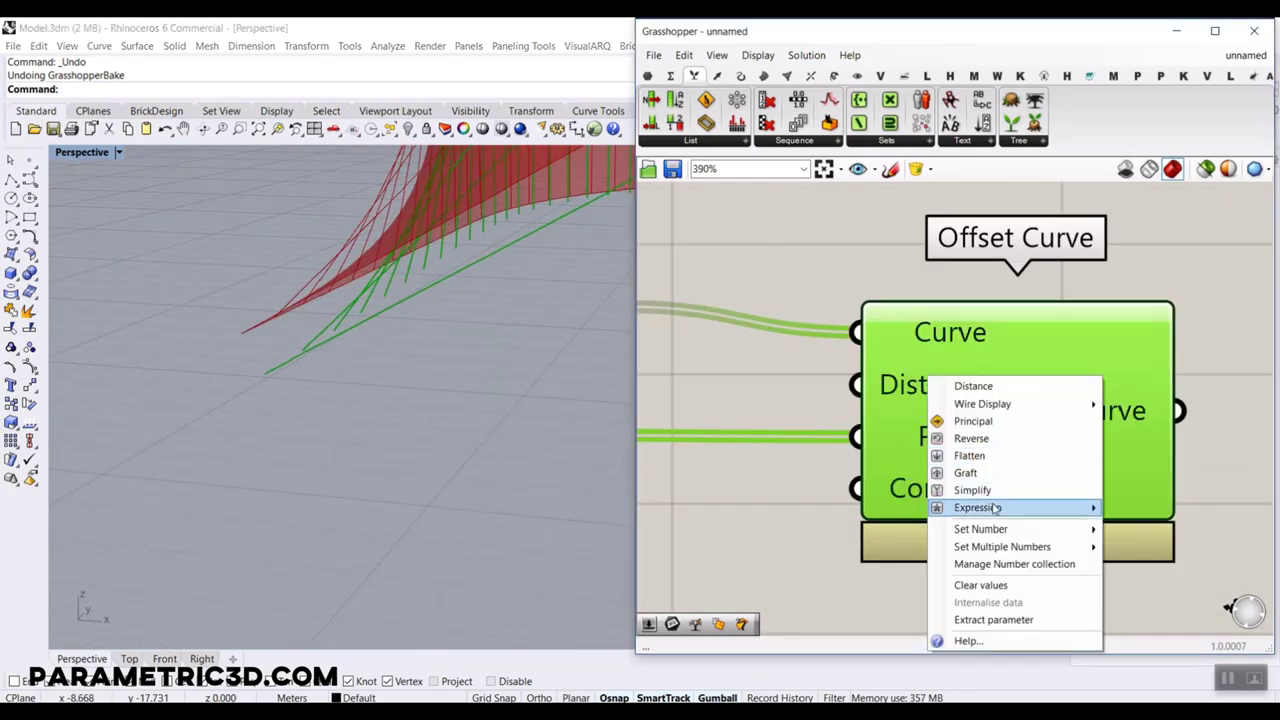
mouse_move(996, 509)
left_click(1159, 529)
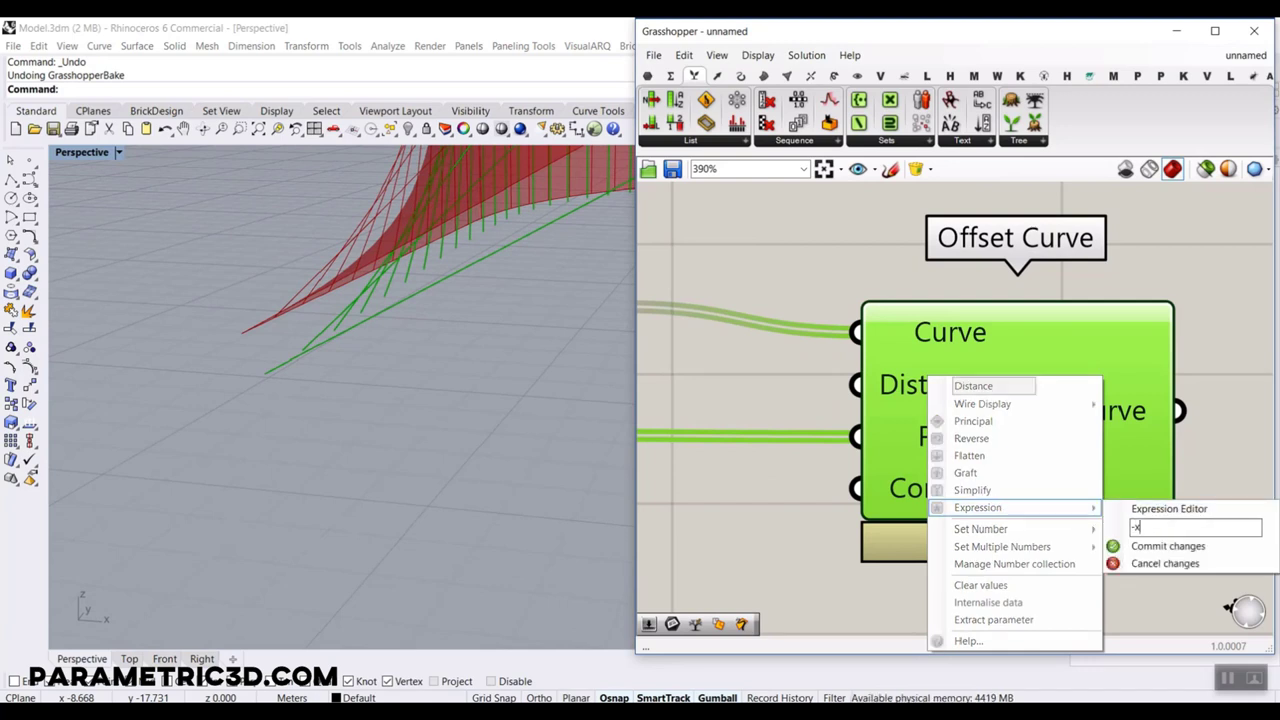
left_click(1166, 546)
scroll(418, 408, "down", 5)
right_click_drag(418, 408, 464, 420)
- Add a Curve parameter near Offset Curve and feed it Flip Curve's Curve output
right_click_drag(1073, 384, 936, 376)
scroll(1107, 366, "down", 5)
right_click_drag(322, 390, 918, 375)
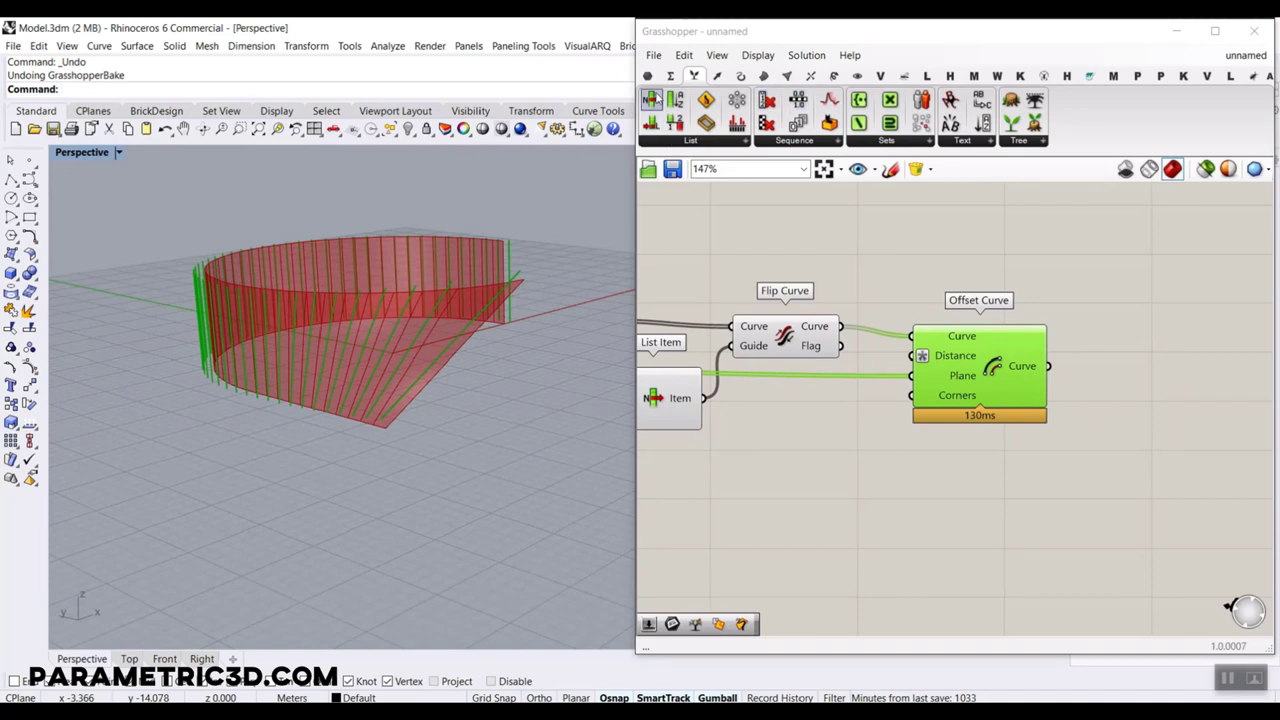
left_click(648, 76)
left_click(706, 100)
scroll(962, 265, "up", 3)
left_click(1010, 279)
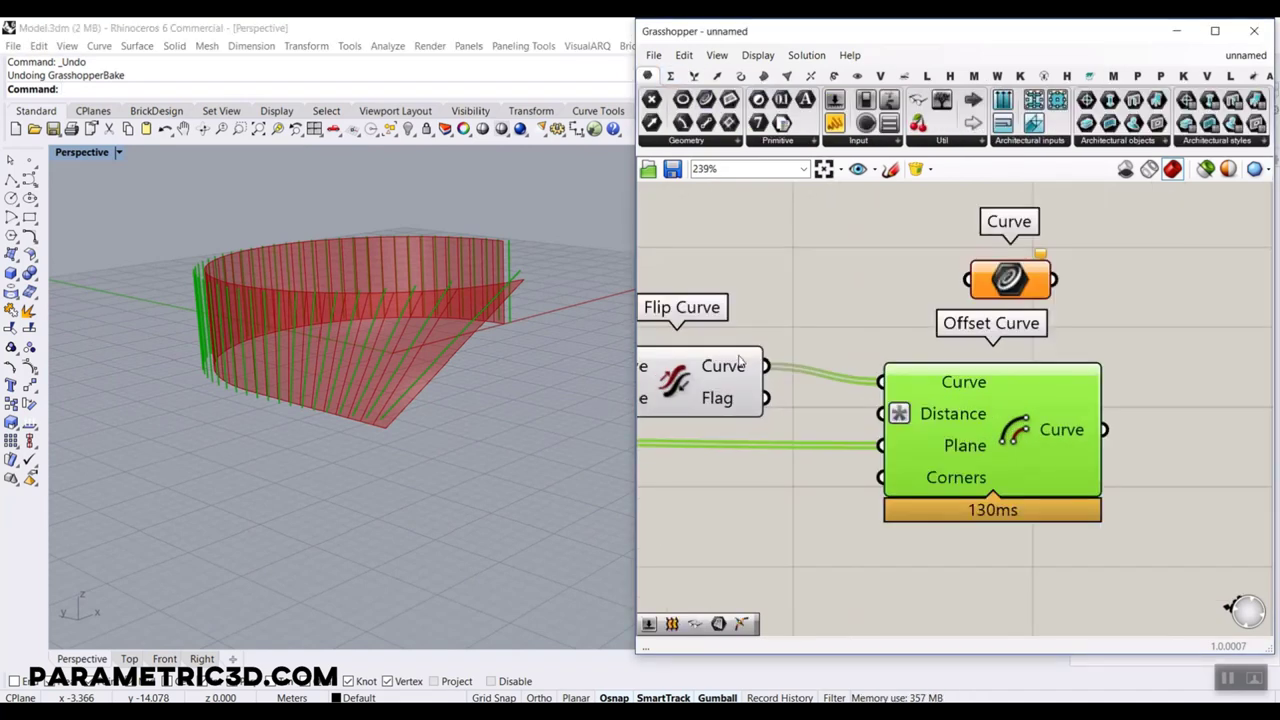
left_click_drag(766, 366, 964, 280)
- Add a second Curve parameter fed by Offset Curve's output and line it up below the first one
right_click_drag(1000, 315, 760, 312)
left_click_drag(772, 287, 980, 427)
left_click_drag(865, 430, 1029, 416)
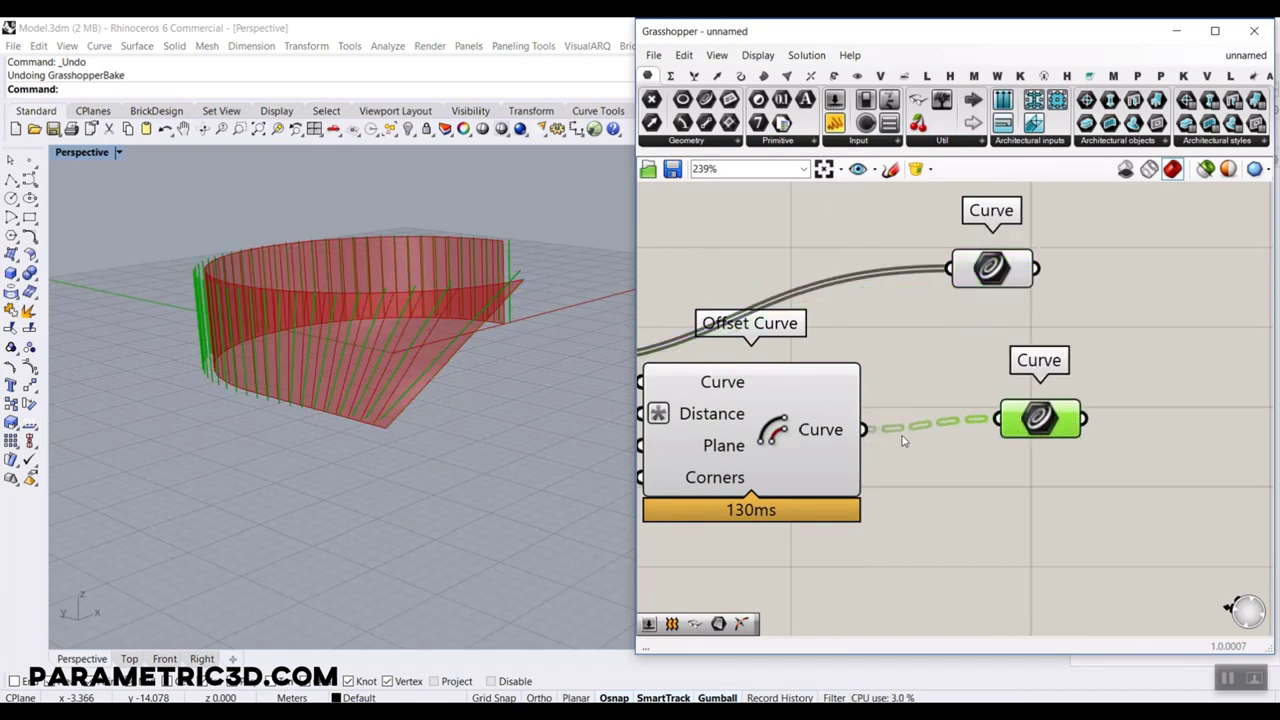
scroll(775, 434, "down", 2)
right_click_drag(775, 434, 907, 404)
scroll(907, 403, "up", 2)
mouse_move(948, 396)
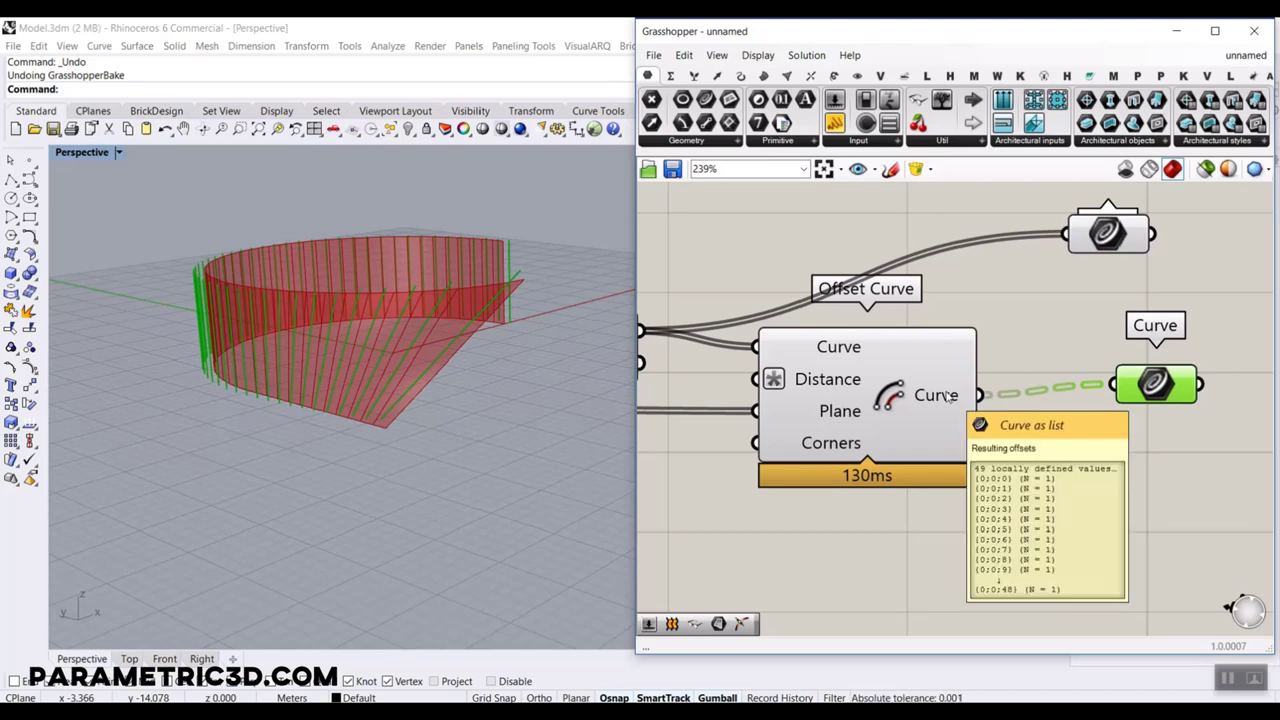
right_click_drag(1098, 267, 1003, 283)
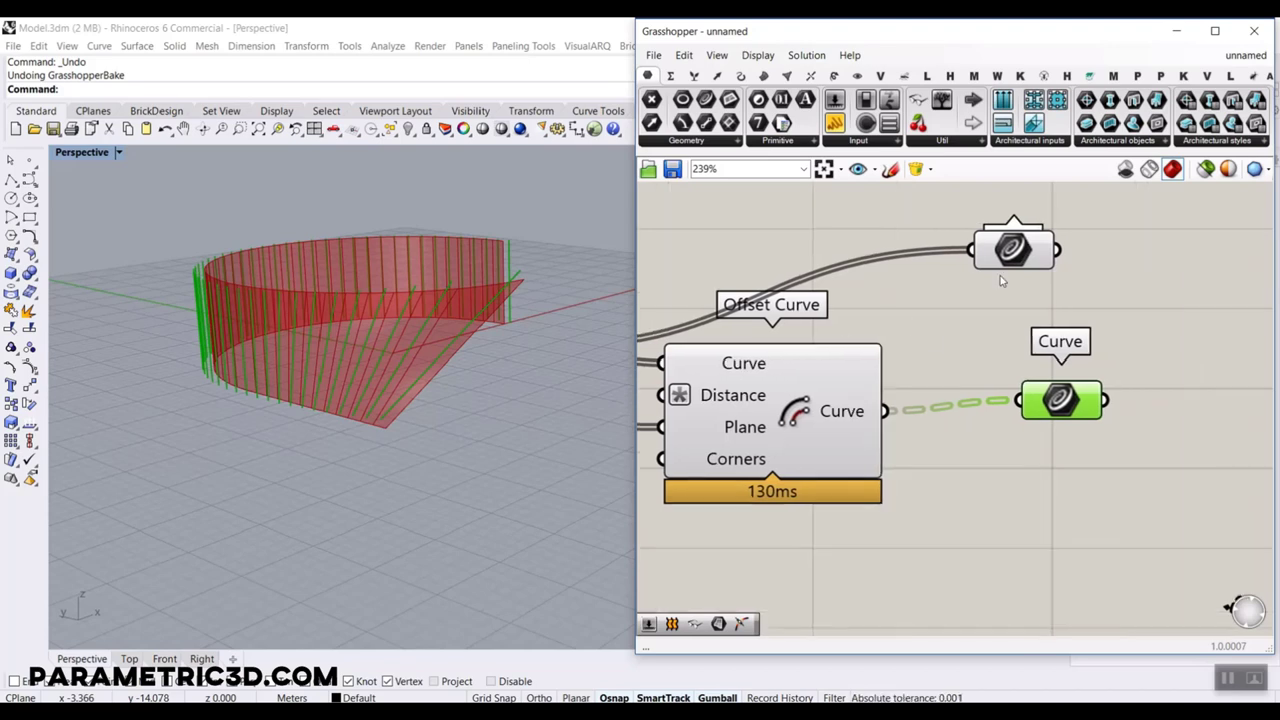
left_click_drag(1015, 262, 1020, 294)
left_click_drag(1062, 400, 1028, 403)
- Combine both Curve parameters into a third Curve parameter and graft the one holding the flipped curves
right_click_drag(1087, 355, 997, 355)
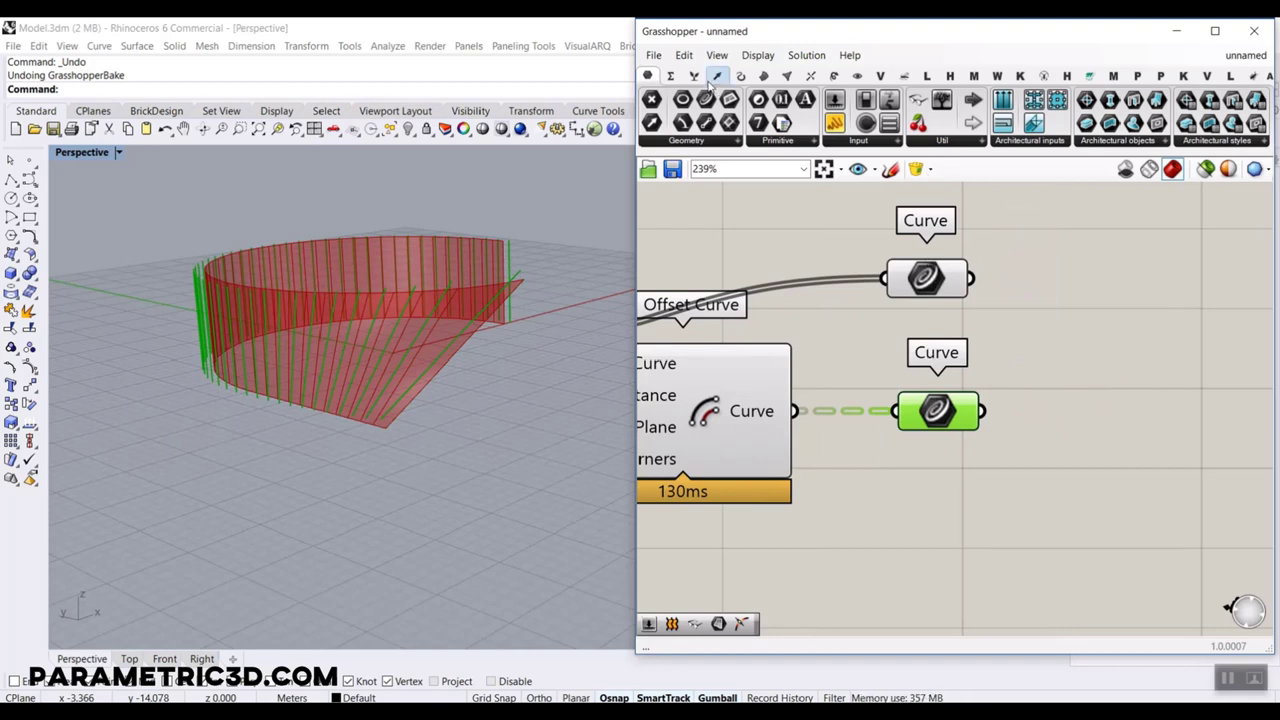
left_click(1073, 365)
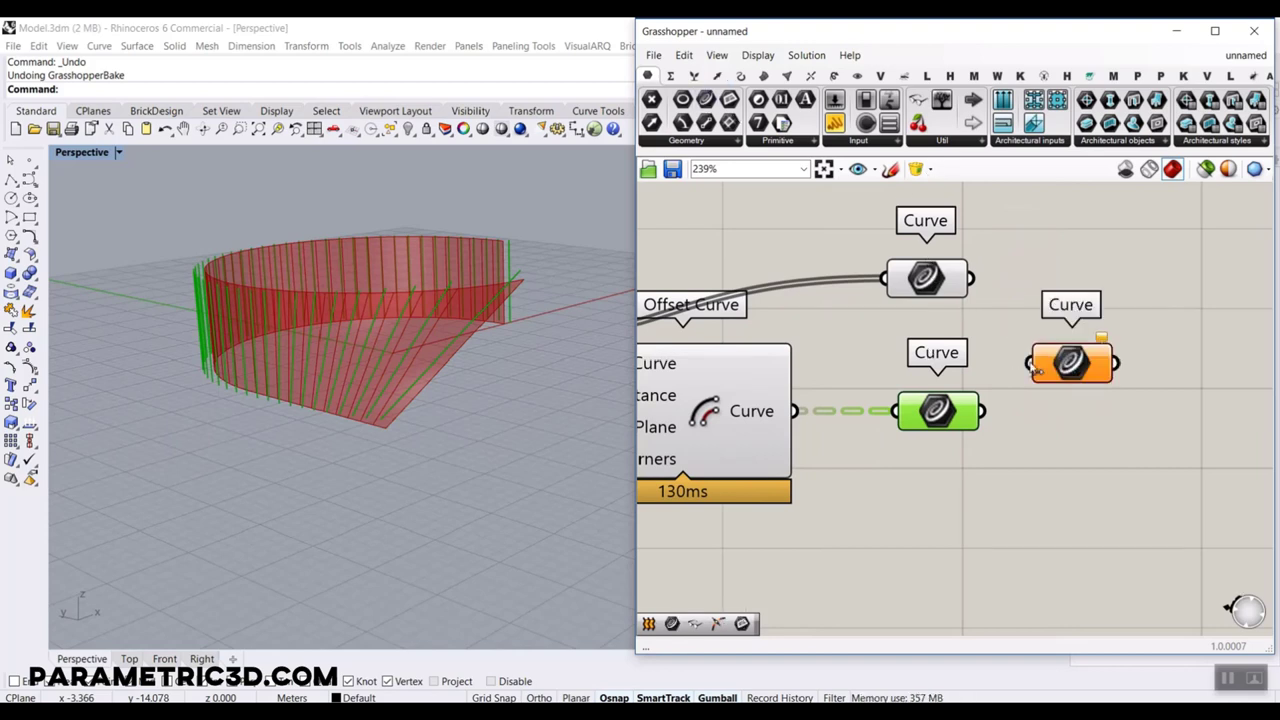
left_click_drag(1030, 350, 1030, 363)
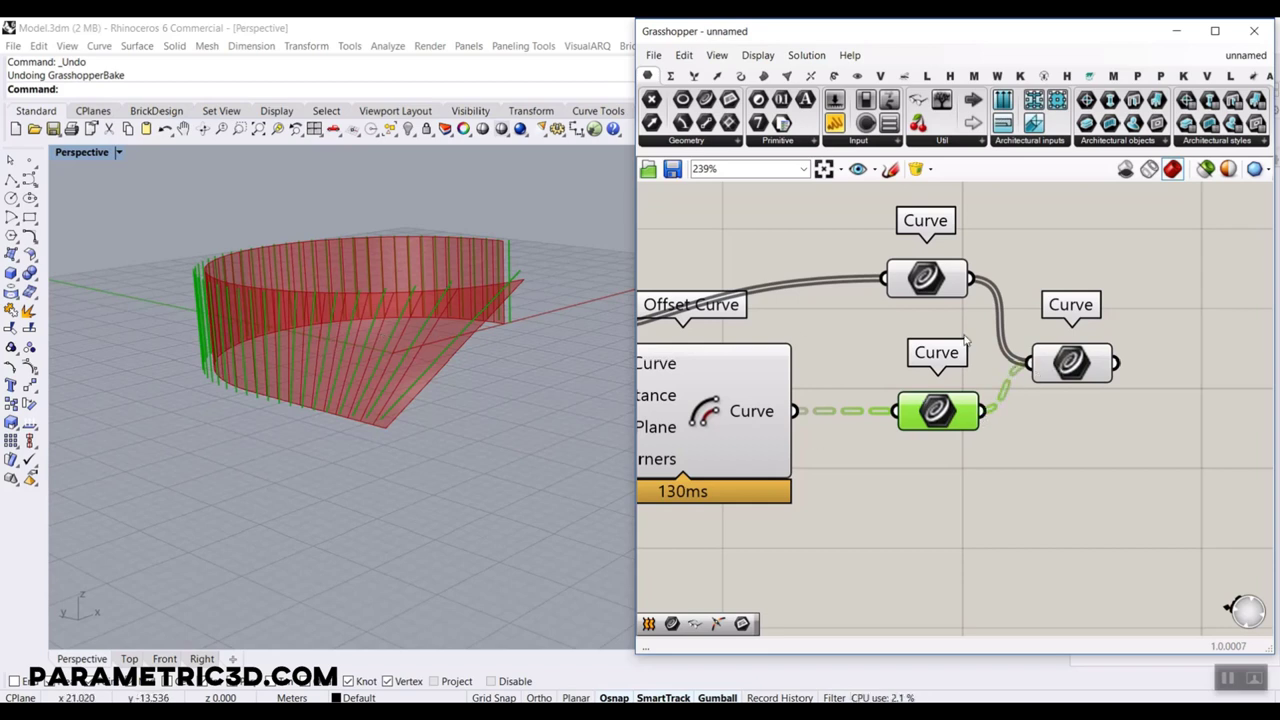
right_click(938, 285)
left_click(970, 436)
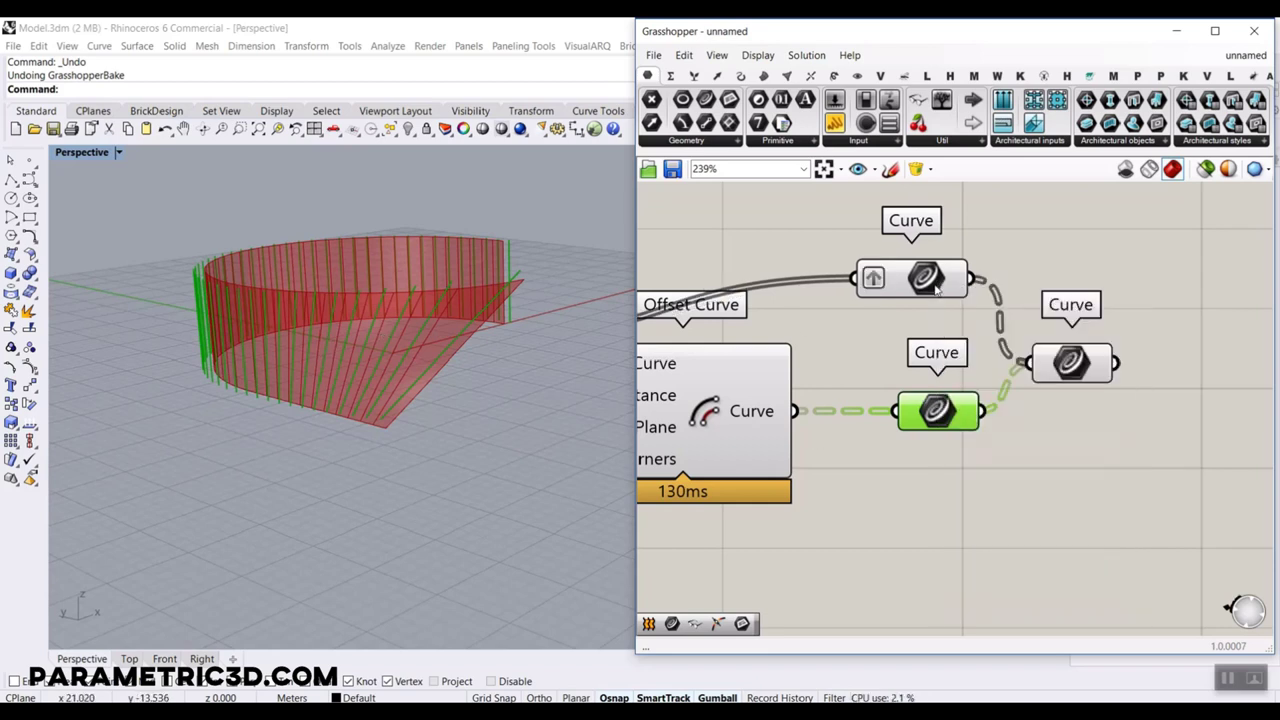
- Simplify the data trees of both Curve parameters that feed the combined Curve parameter
left_click(932, 400)
right_click_drag(407, 294, 480, 370)
right_click_drag(1072, 366, 936, 272)
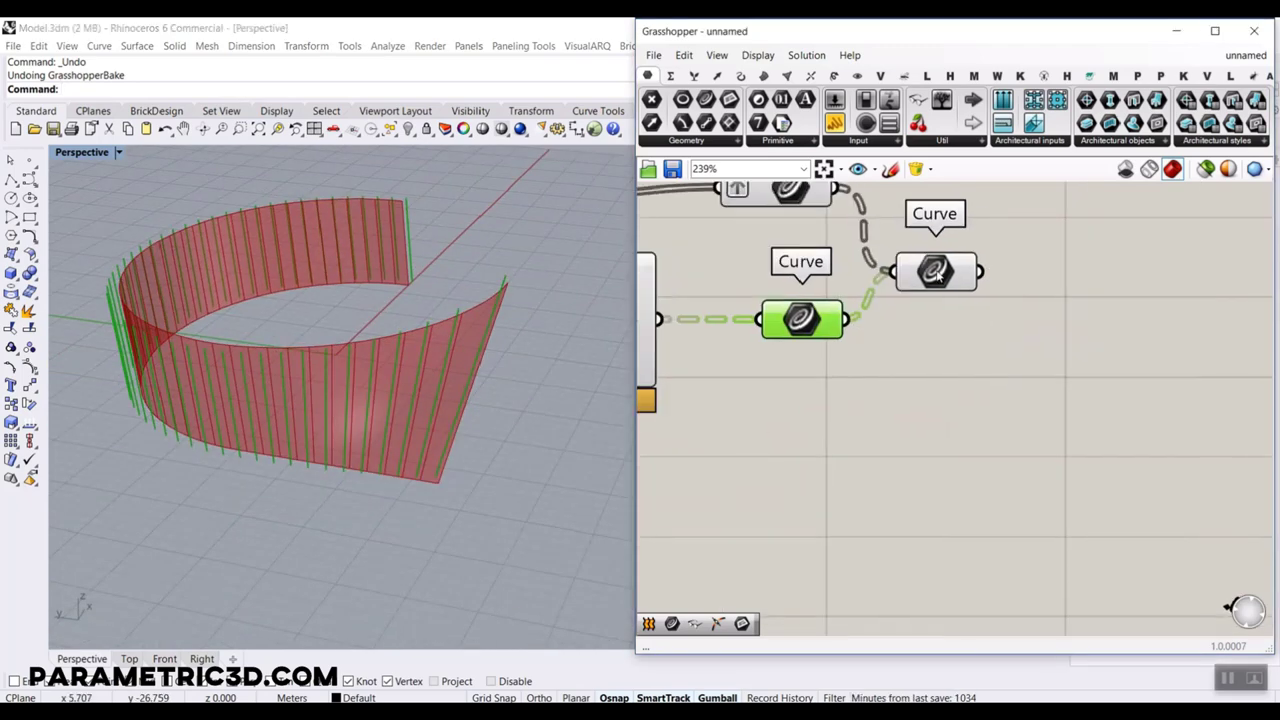
mouse_move(938, 274)
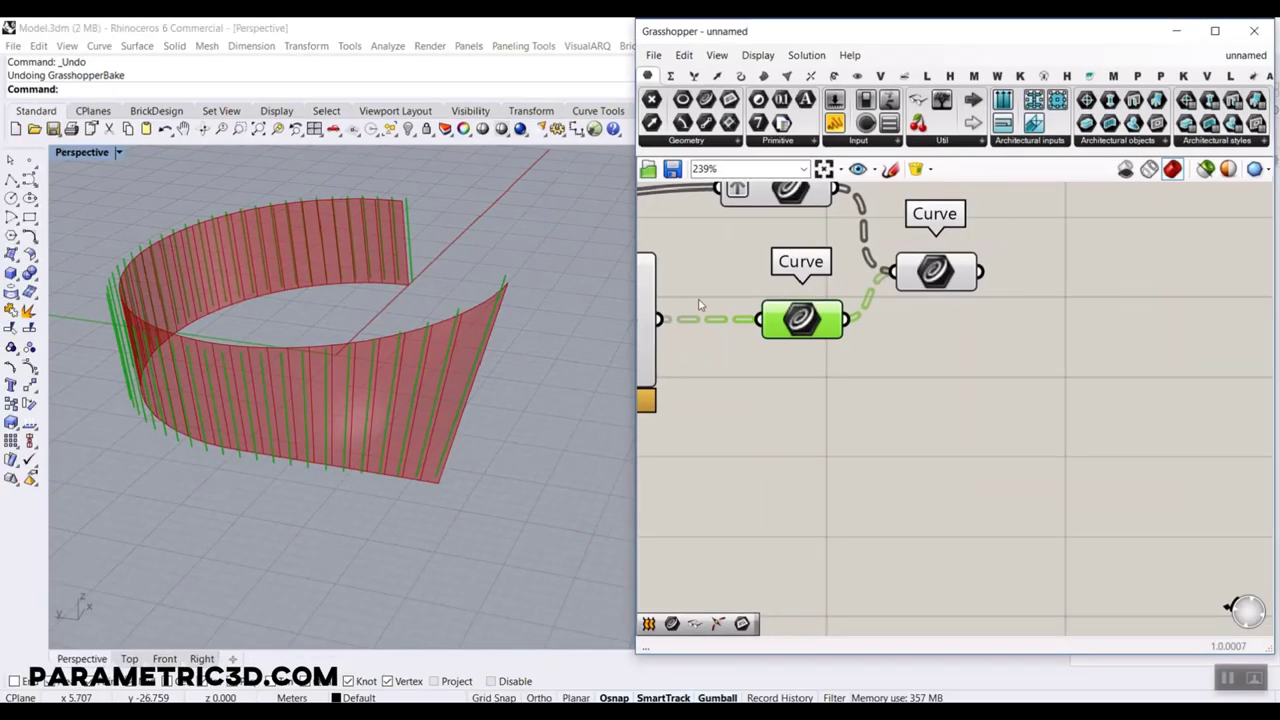
right_click_drag(699, 305, 868, 306)
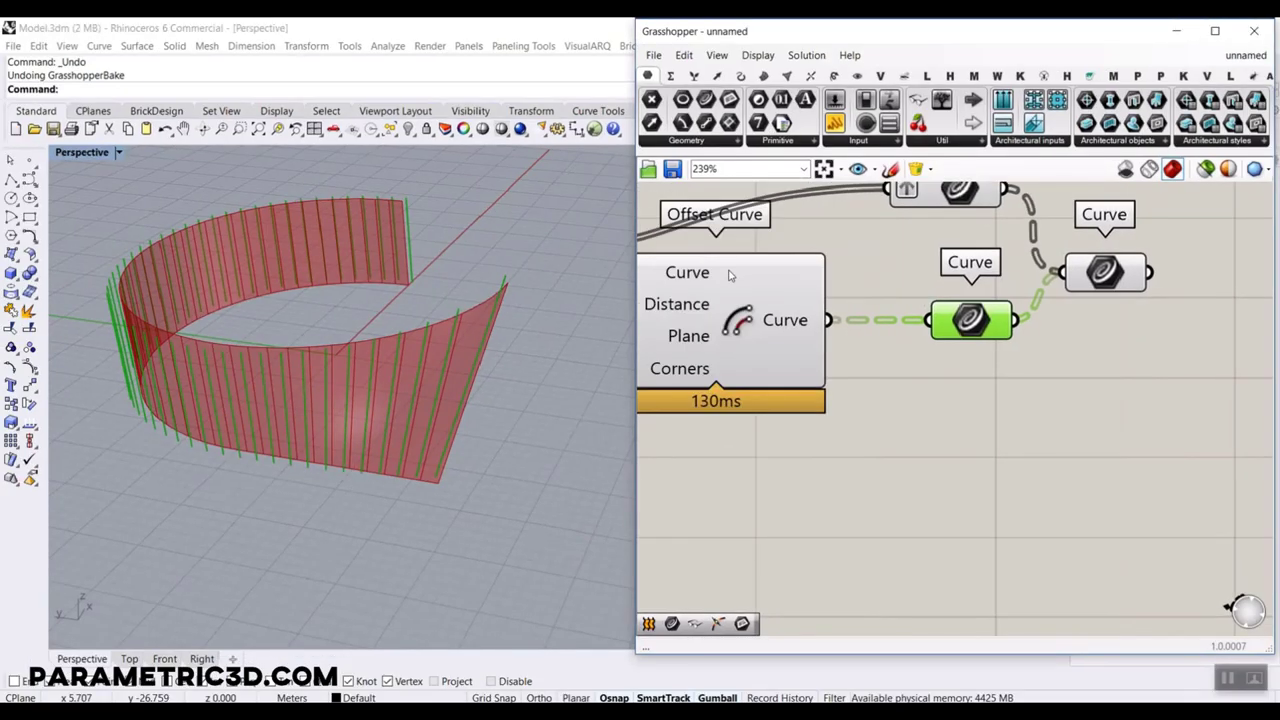
mouse_move(791, 336)
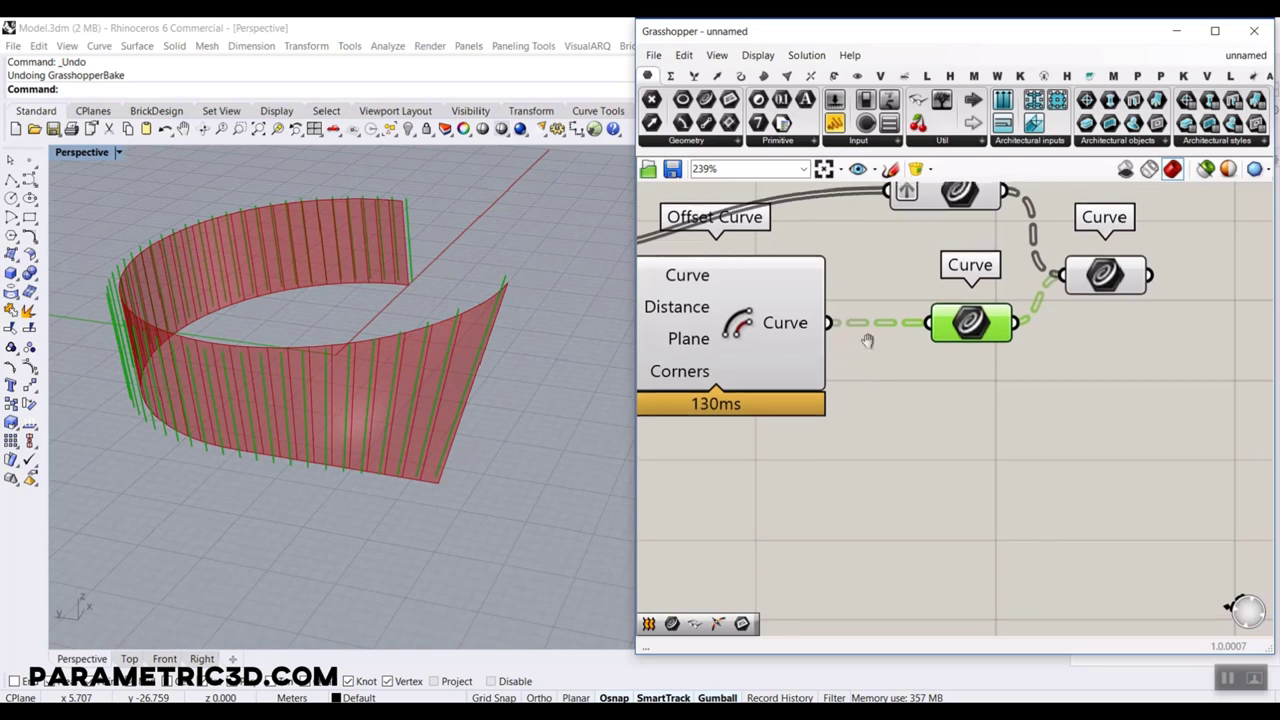
right_click_drag(828, 352, 821, 425)
left_click_drag(980, 279, 925, 275)
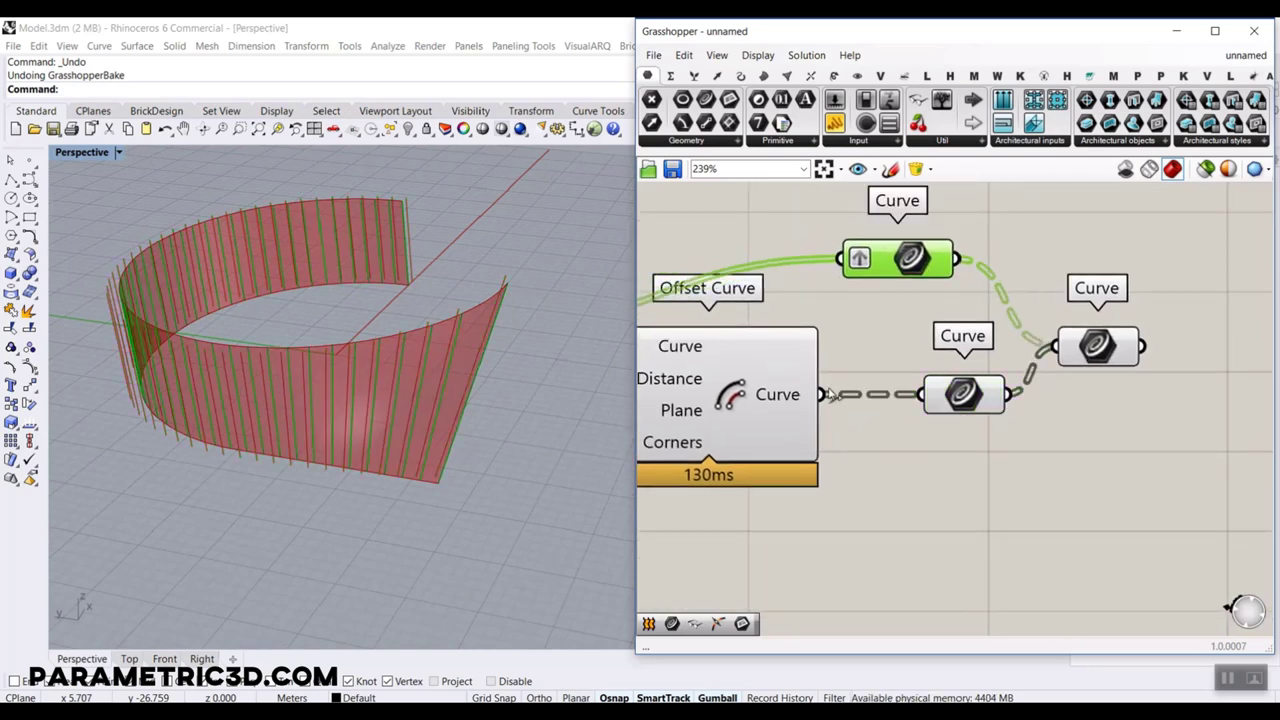
left_click_drag(965, 405, 918, 400)
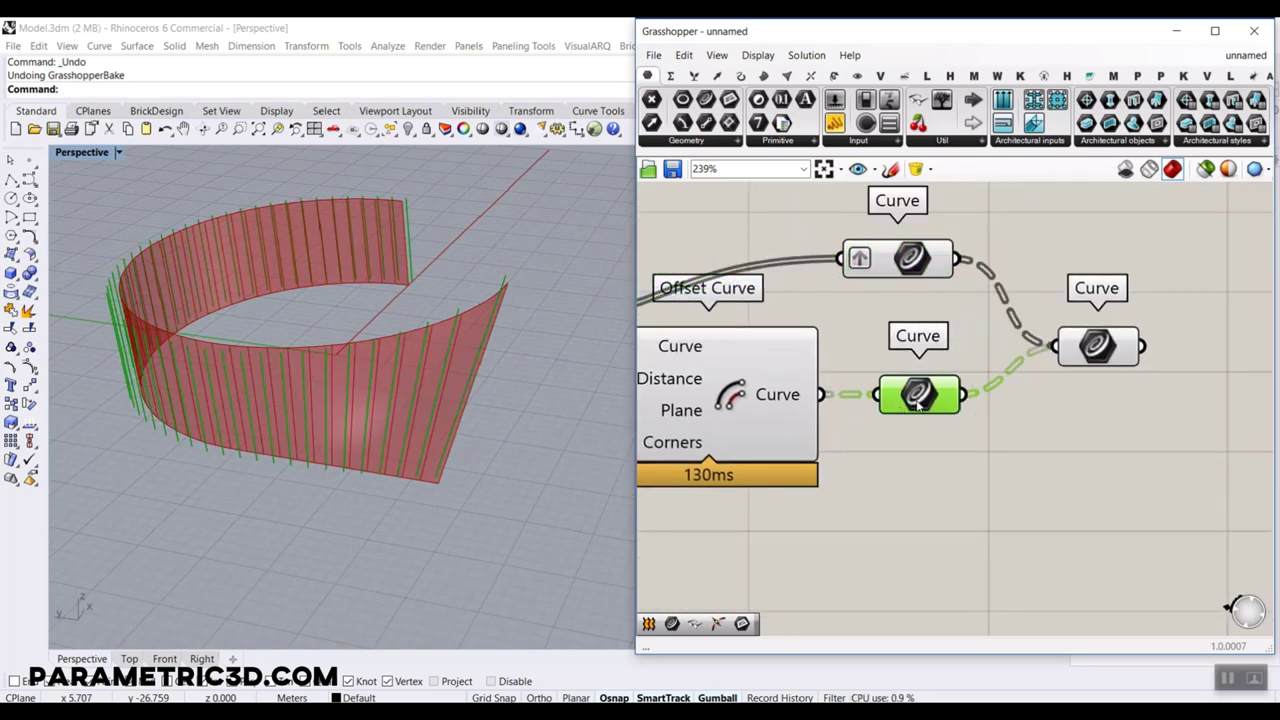
right_click(912, 380)
left_click(955, 543)
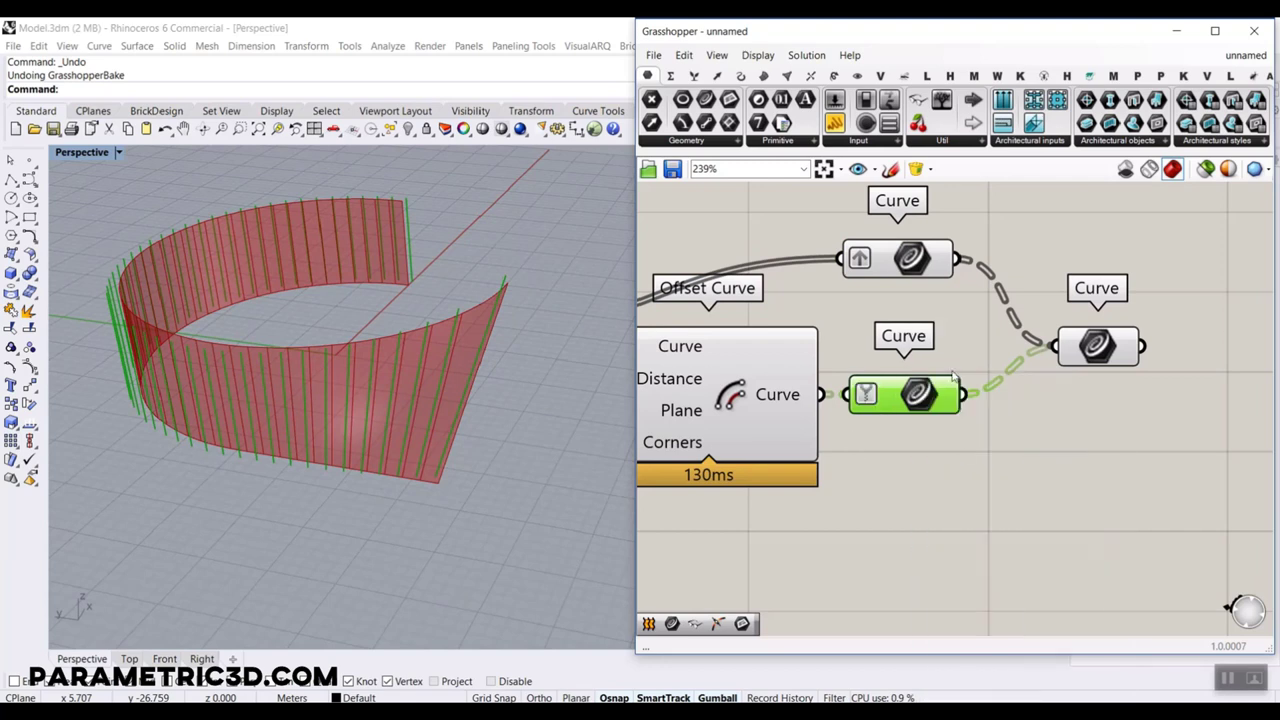
right_click(913, 265)
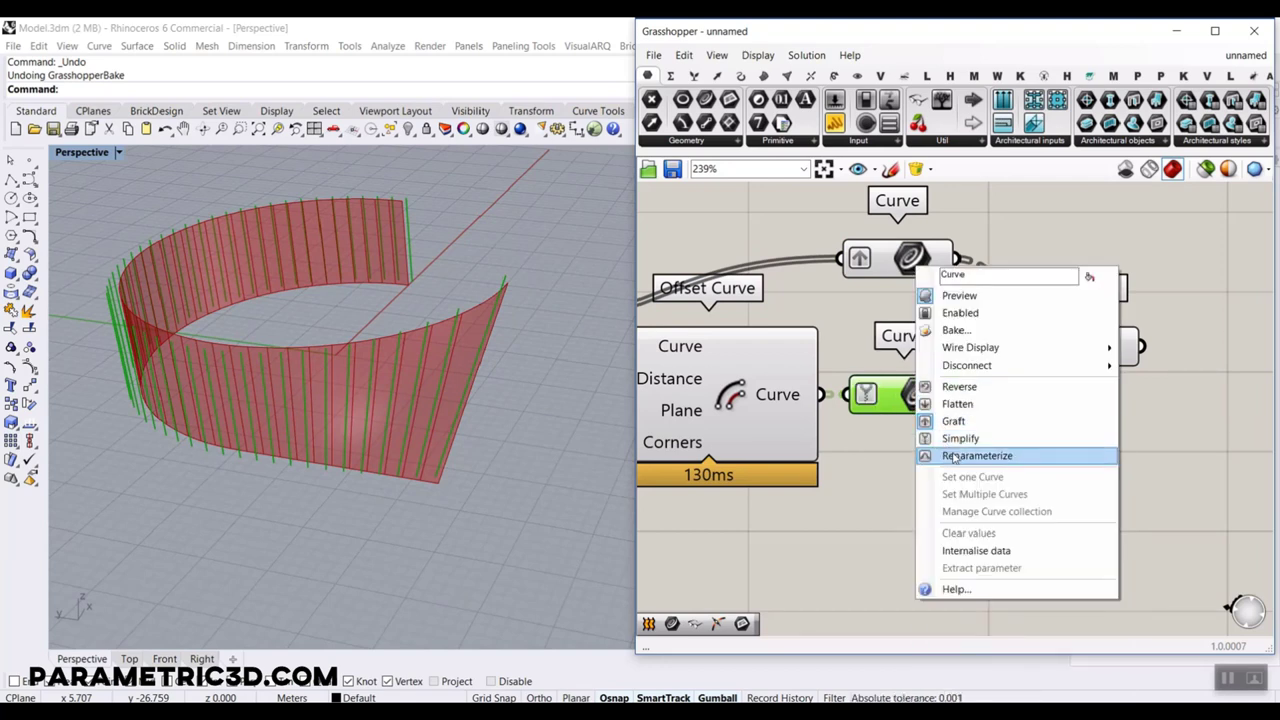
left_click(956, 438)
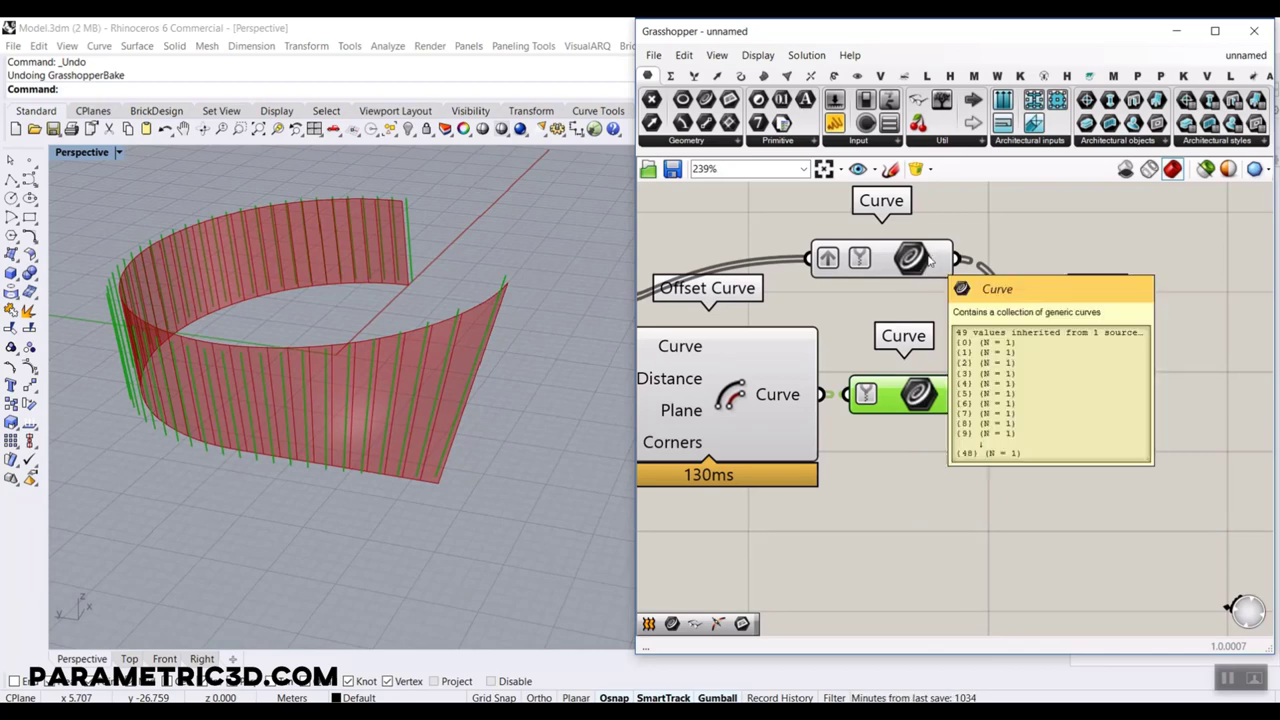
mouse_move(1090, 345)
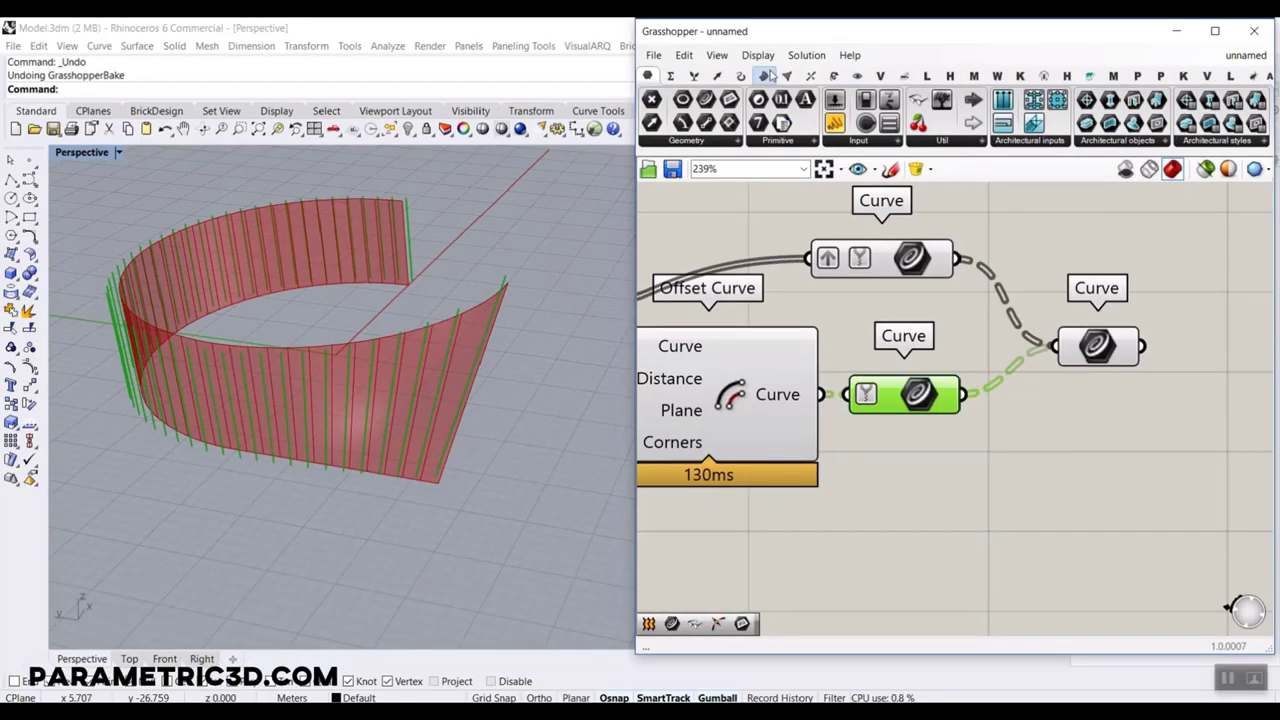
- Add a Loft component and connect the combined Curve parameter to its Curves input
left_click(766, 77)
left_click(1234, 423)
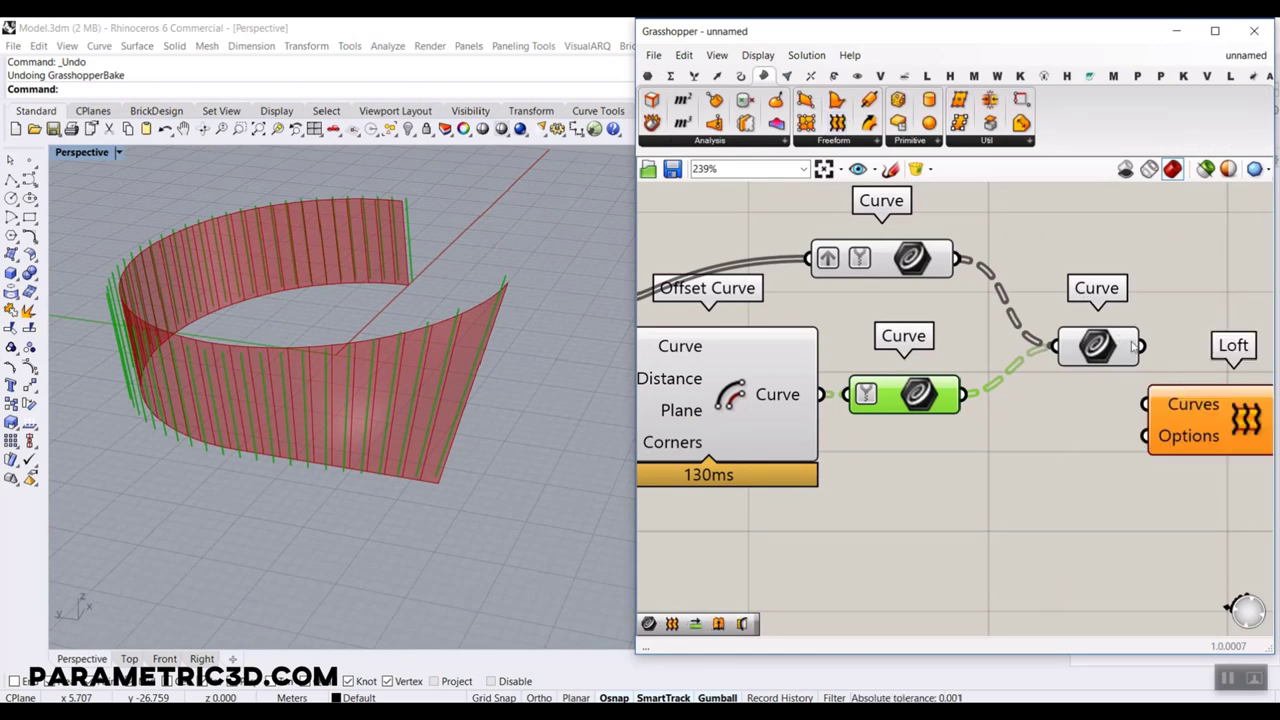
left_click_drag(1141, 346, 1147, 403)
right_click_drag(1150, 382, 962, 328)
left_click_drag(1035, 387, 1150, 387)
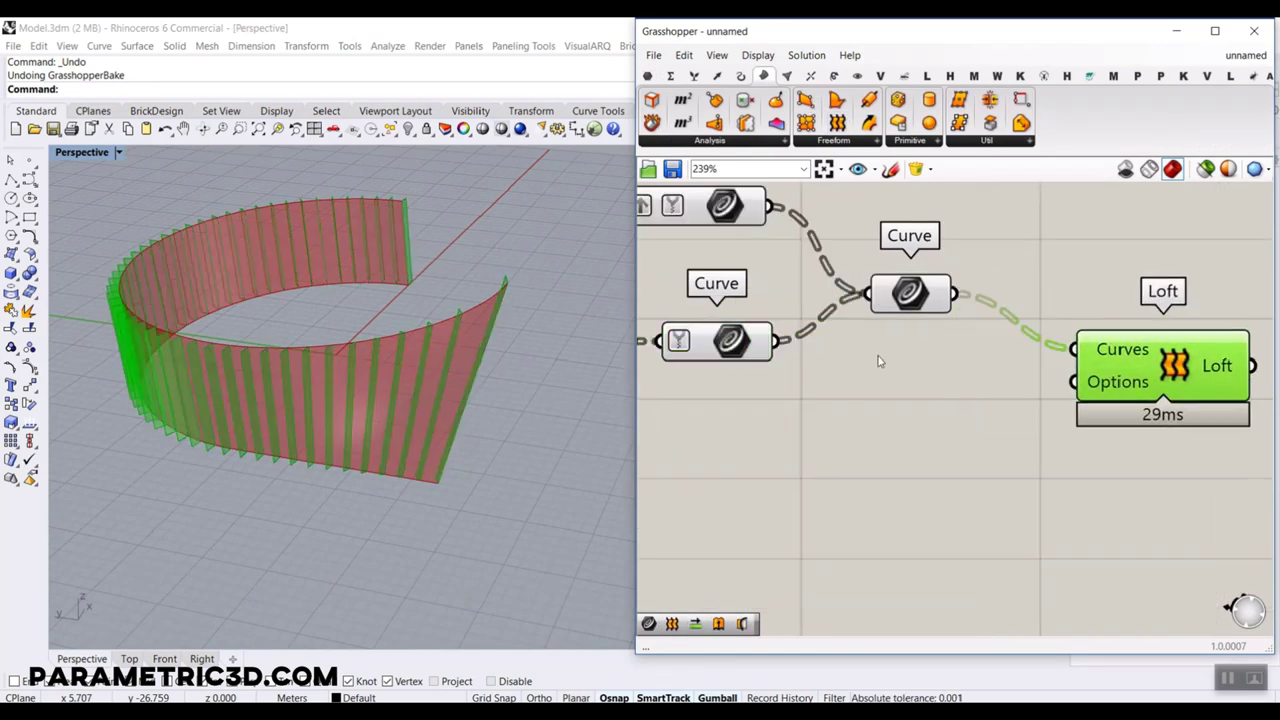
- Add a 2.5 number slider, connect it to Offset Curve's Distance input, and raise its value to 3.0
scroll(880, 361, "down", 3)
right_click_drag(880, 361, 1076, 353)
right_click_drag(800, 354, 914, 323)
scroll(766, 386, "up", 3)
left_click(817, 406)
double_click(817, 402)
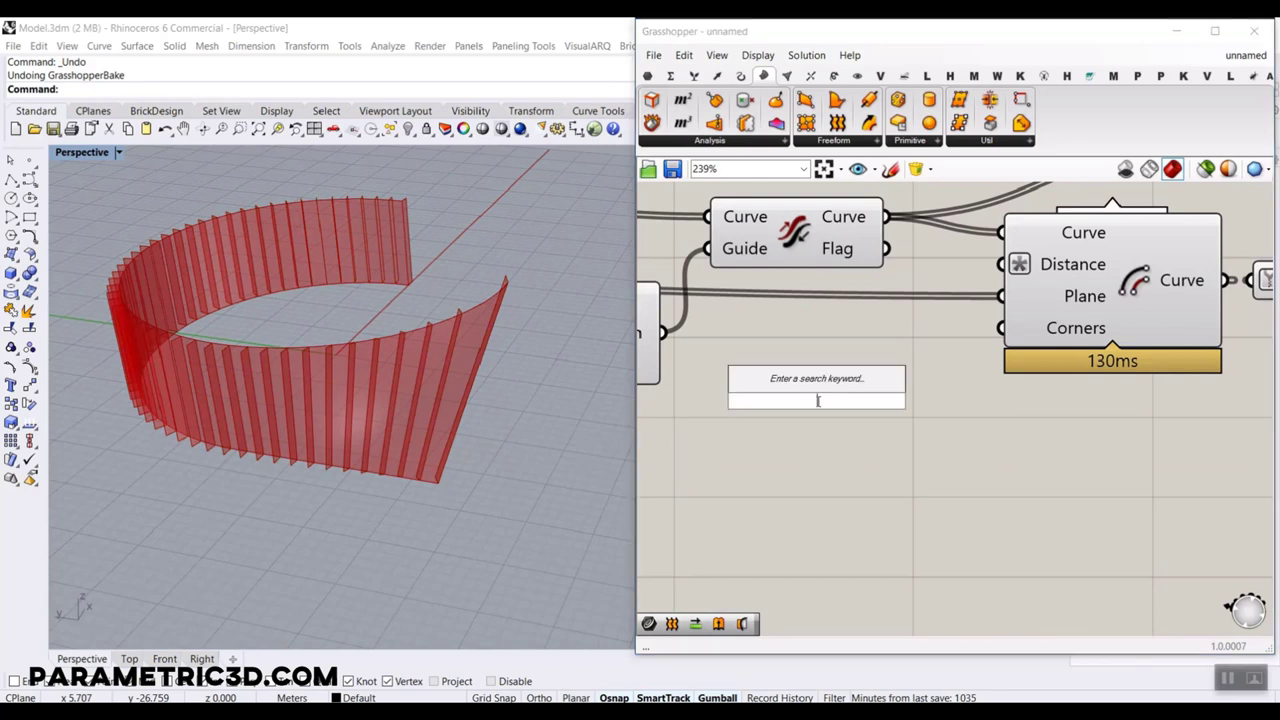
type("2.5")
key("Return")
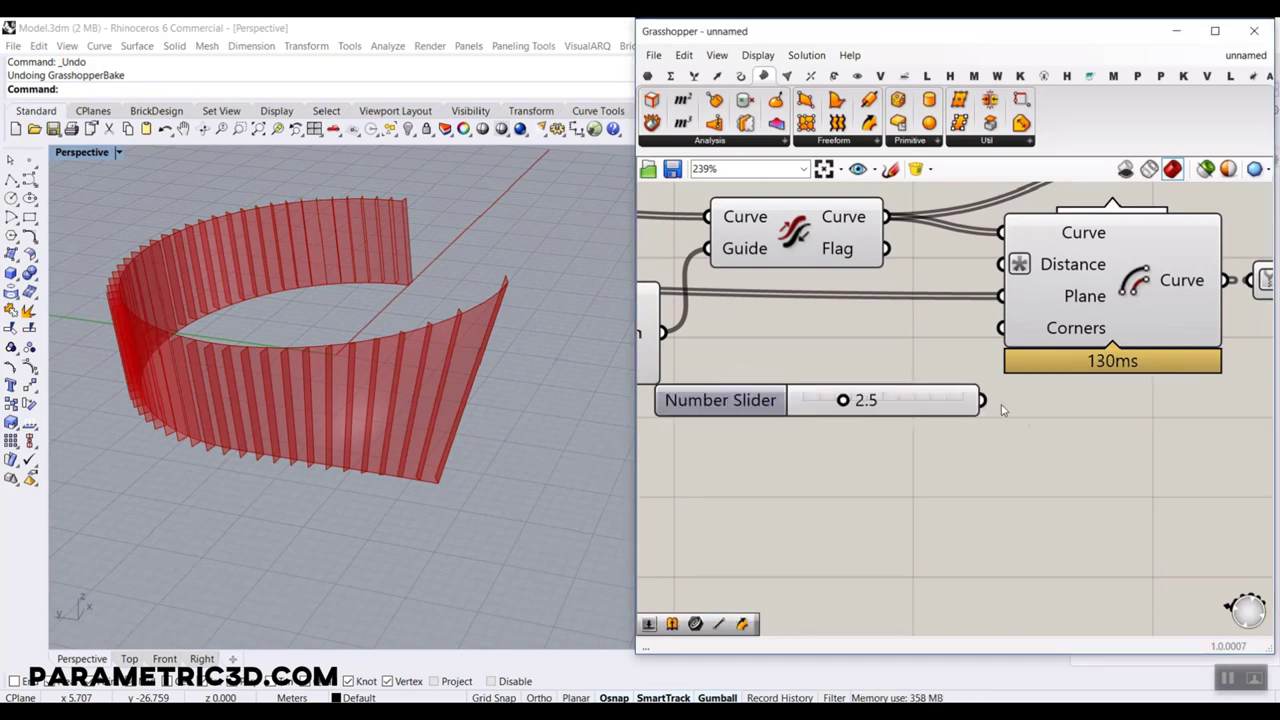
left_click_drag(984, 400, 1001, 264)
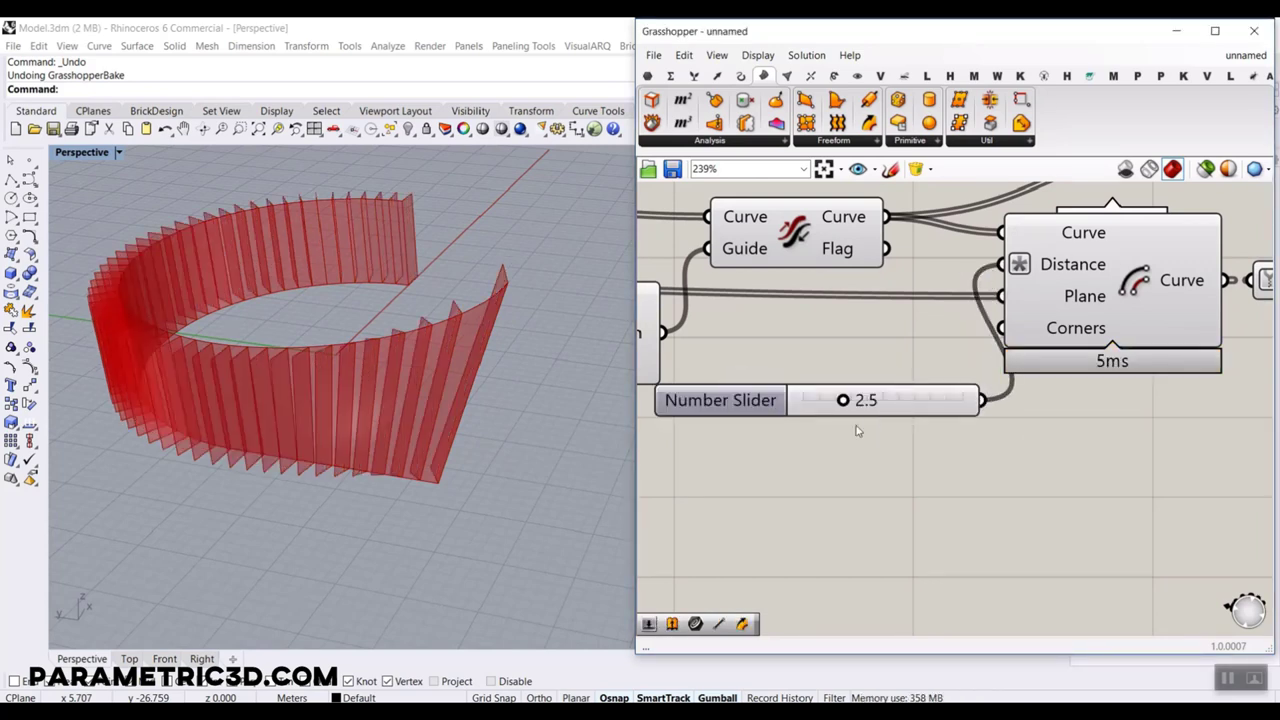
left_click_drag(848, 402, 852, 400)
- Examine how the lofted fins are oriented along the facade, especially near the slanted open end
scroll(414, 457, "up", 5)
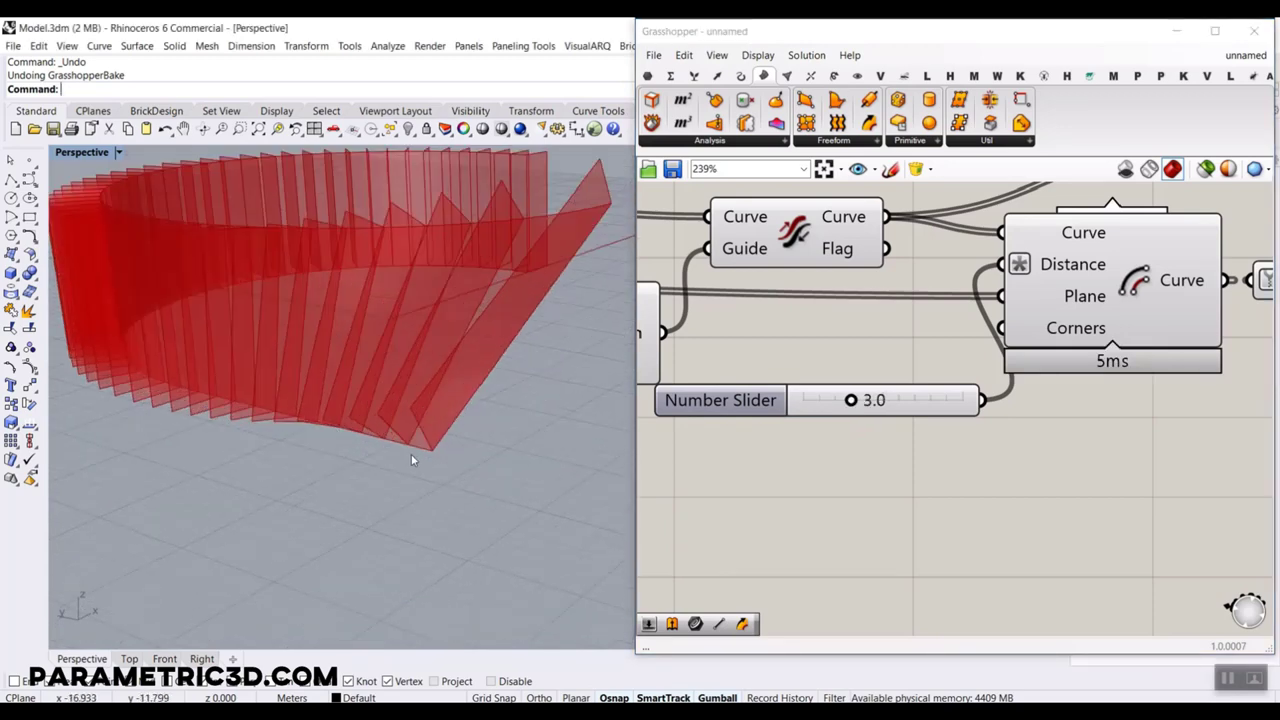
right_click_drag(340, 415, 443, 409)
scroll(448, 432, "down", 5)
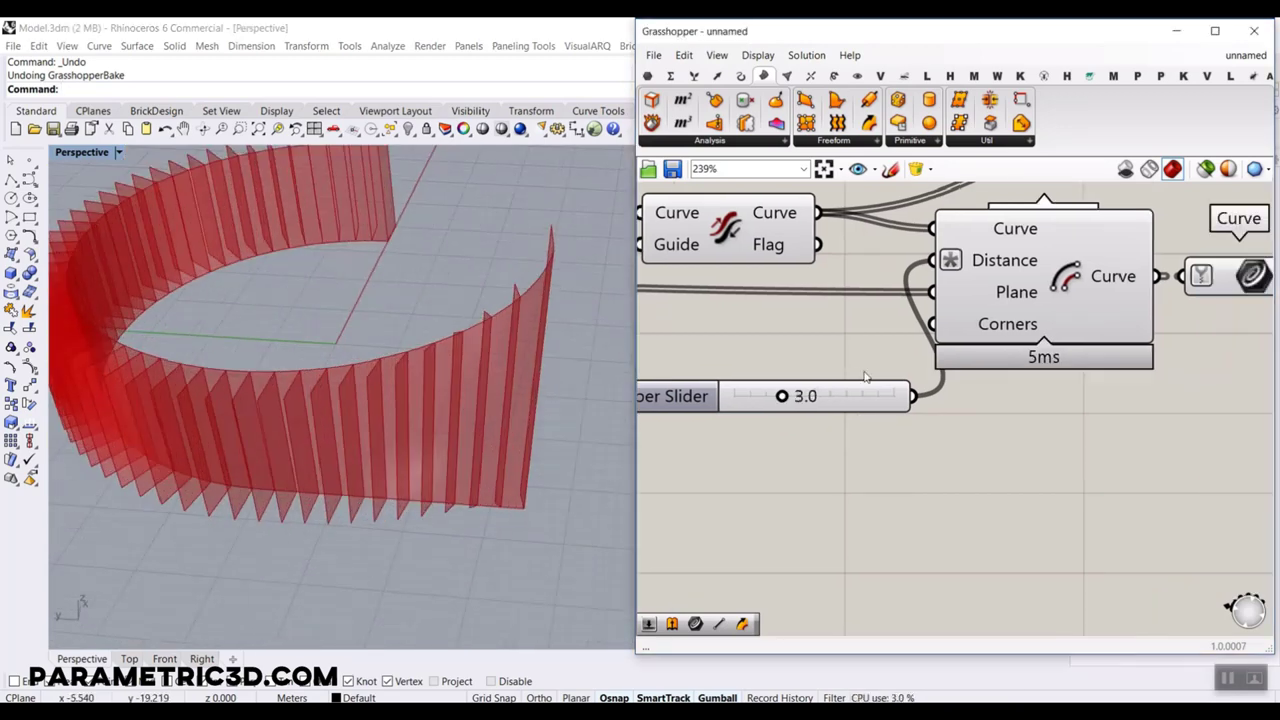
scroll(449, 377, "down", 5)
right_click_drag(451, 346, 526, 381)
scroll(428, 405, "up", 2)
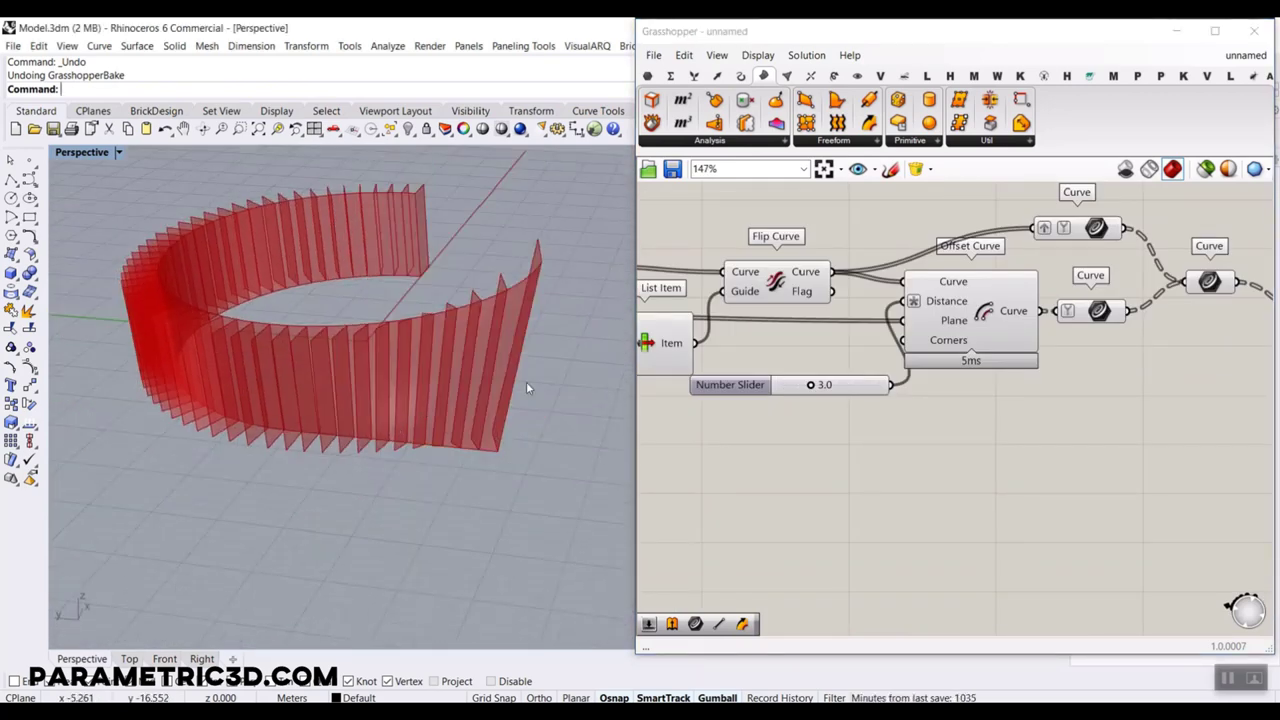
scroll(526, 381, "up", 4)
right_click_drag(427, 456, 400, 449)
scroll(451, 386, "down", 4)
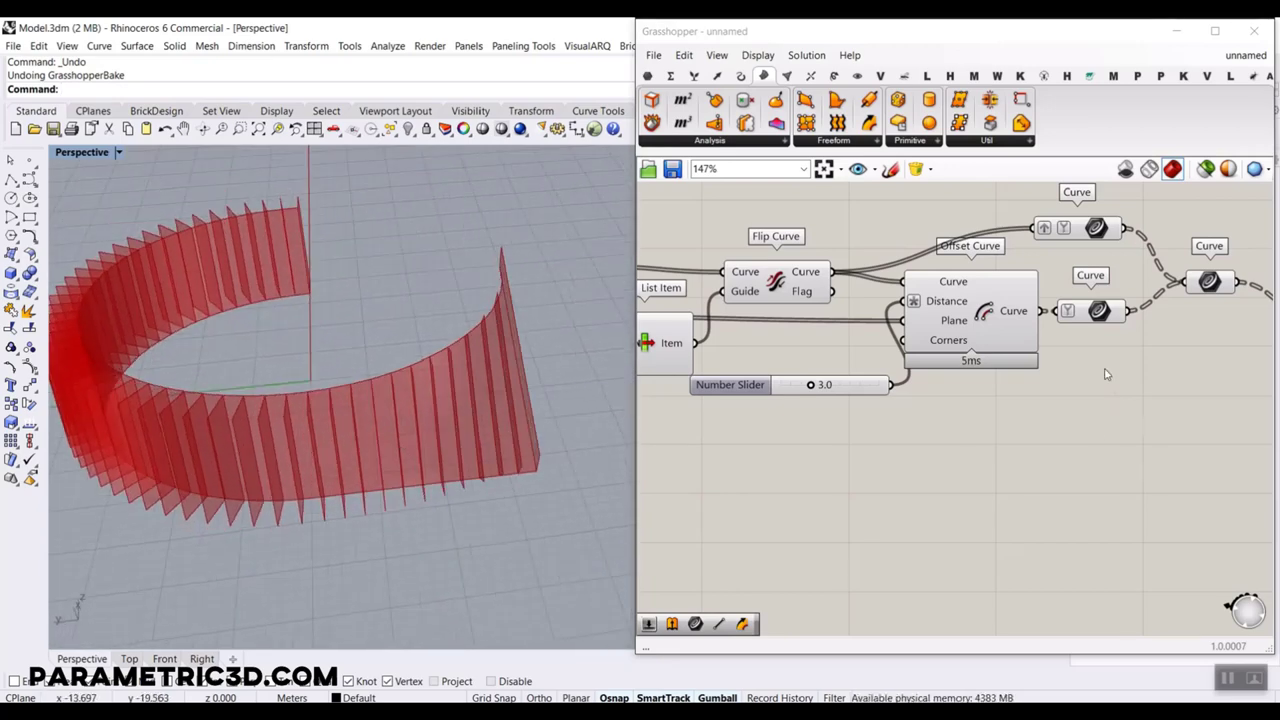
- Turn on the Perp Frames preview and inspect the frame planes at the base of the fins
scroll(941, 338, "down", 3)
right_click_drag(847, 368, 1200, 376)
right_click_drag(670, 356, 1061, 384)
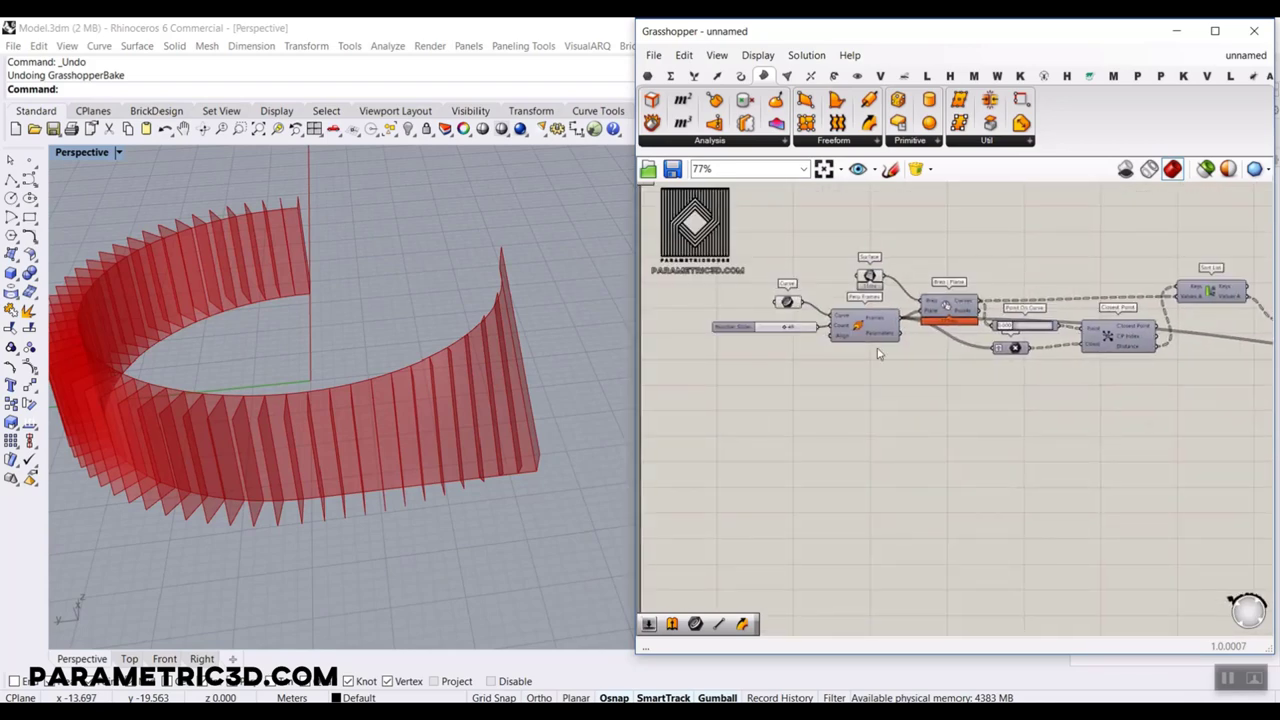
scroll(858, 330, "up", 6)
right_click(846, 308)
left_click(861, 334)
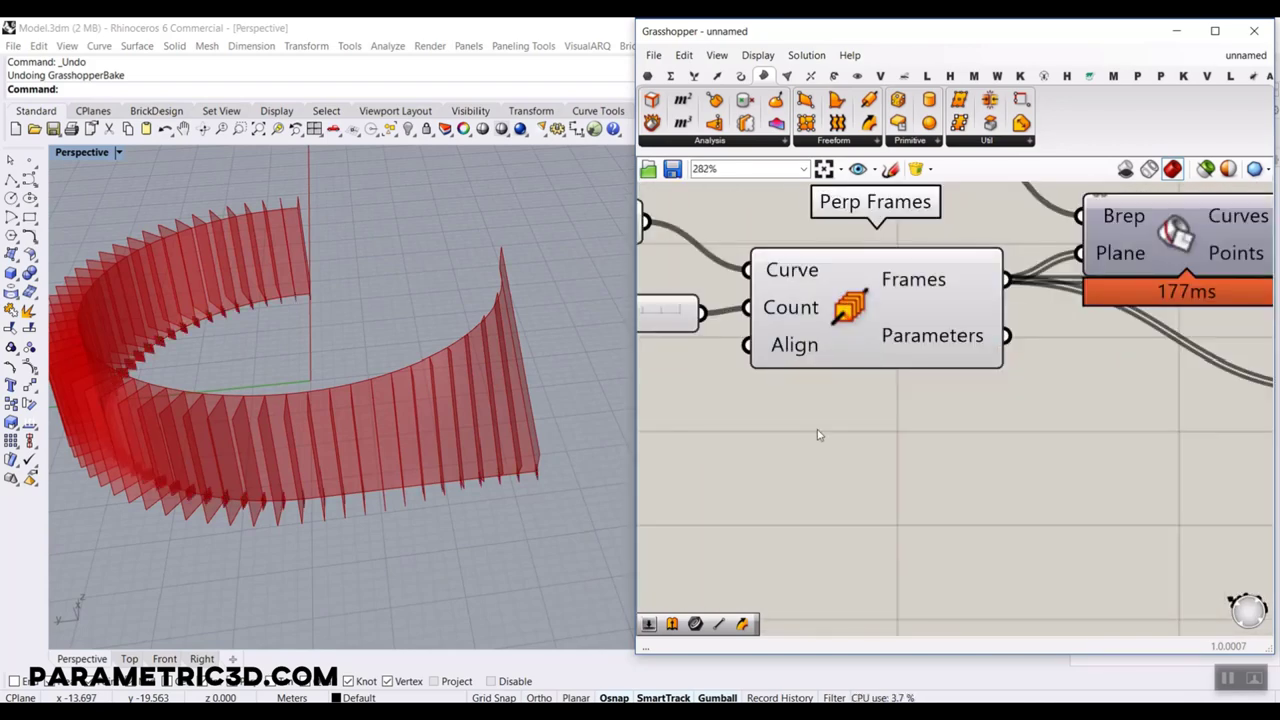
scroll(479, 481, "up", 8)
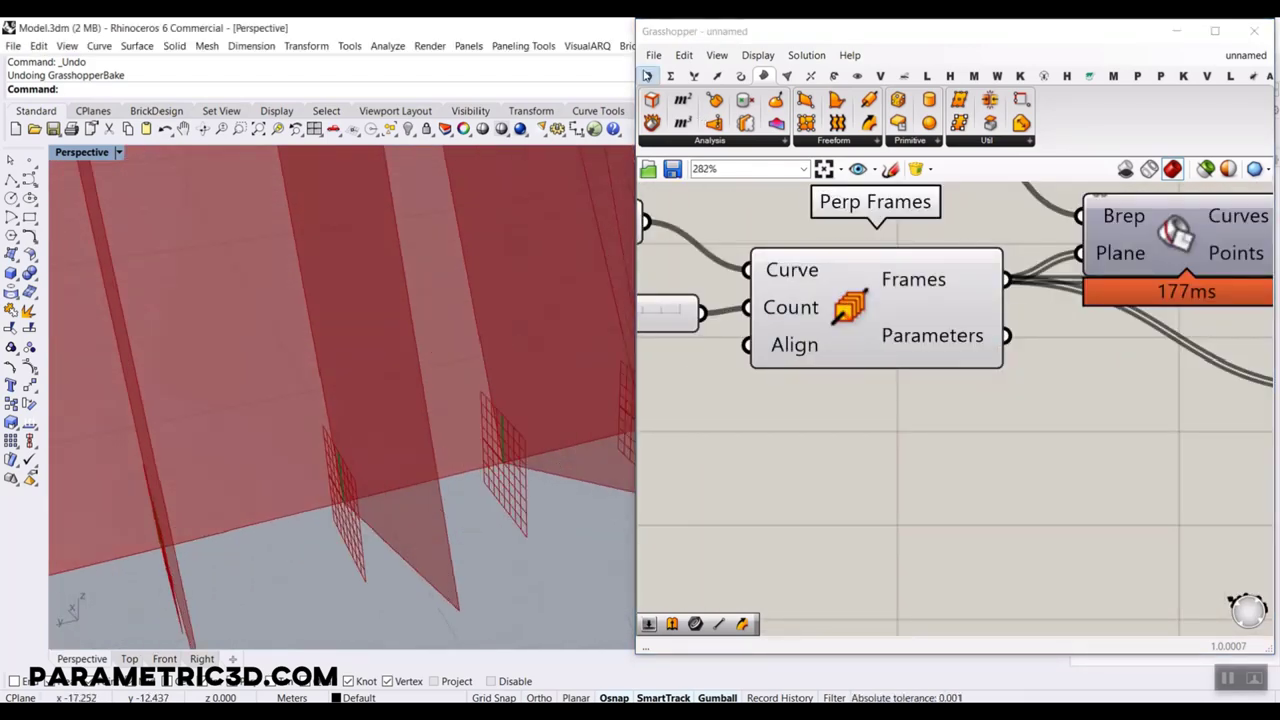
- Add a Vector parameter, connect Perp Frames' Frames output to it, and place it below the Loft component
left_click(650, 79)
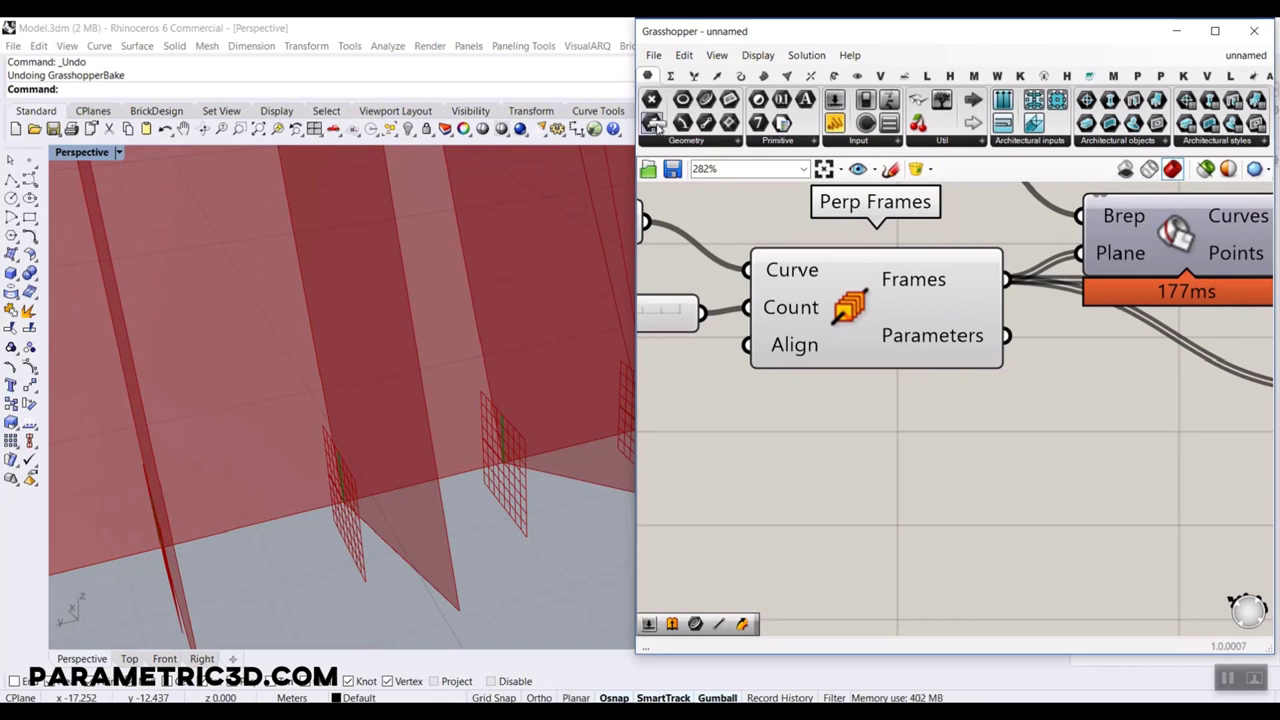
left_click_drag(652, 122, 1052, 436)
right_click_drag(969, 352, 850, 325)
left_click_drag(885, 252, 880, 405)
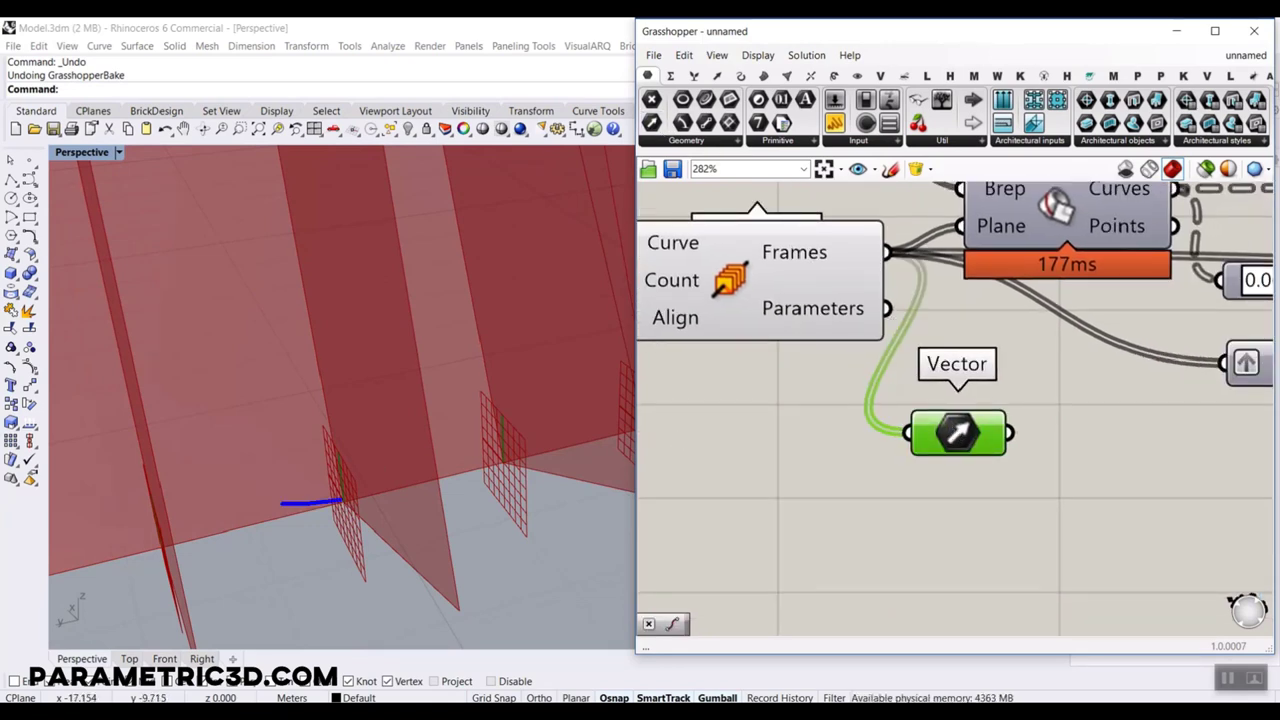
key("Escape")
left_click(942, 440)
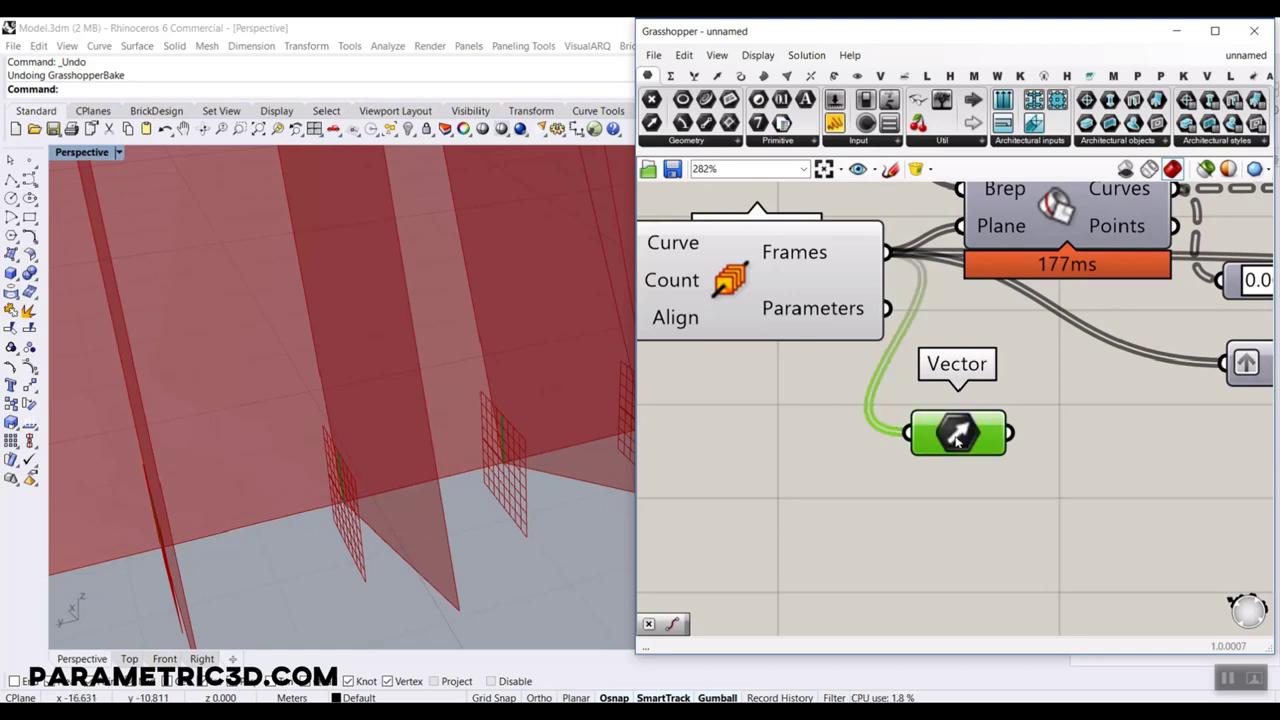
scroll(820, 442, "down", 10)
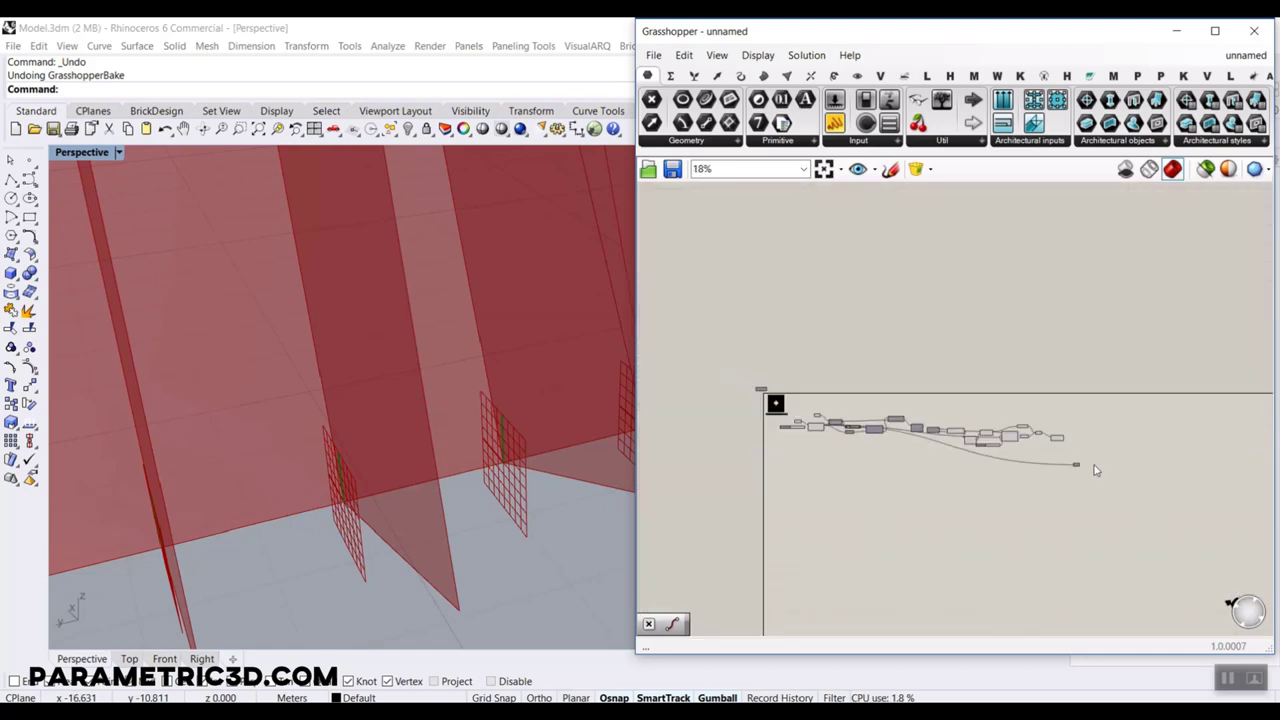
scroll(960, 430, "up", 8)
scroll(300, 383, "down", 5)
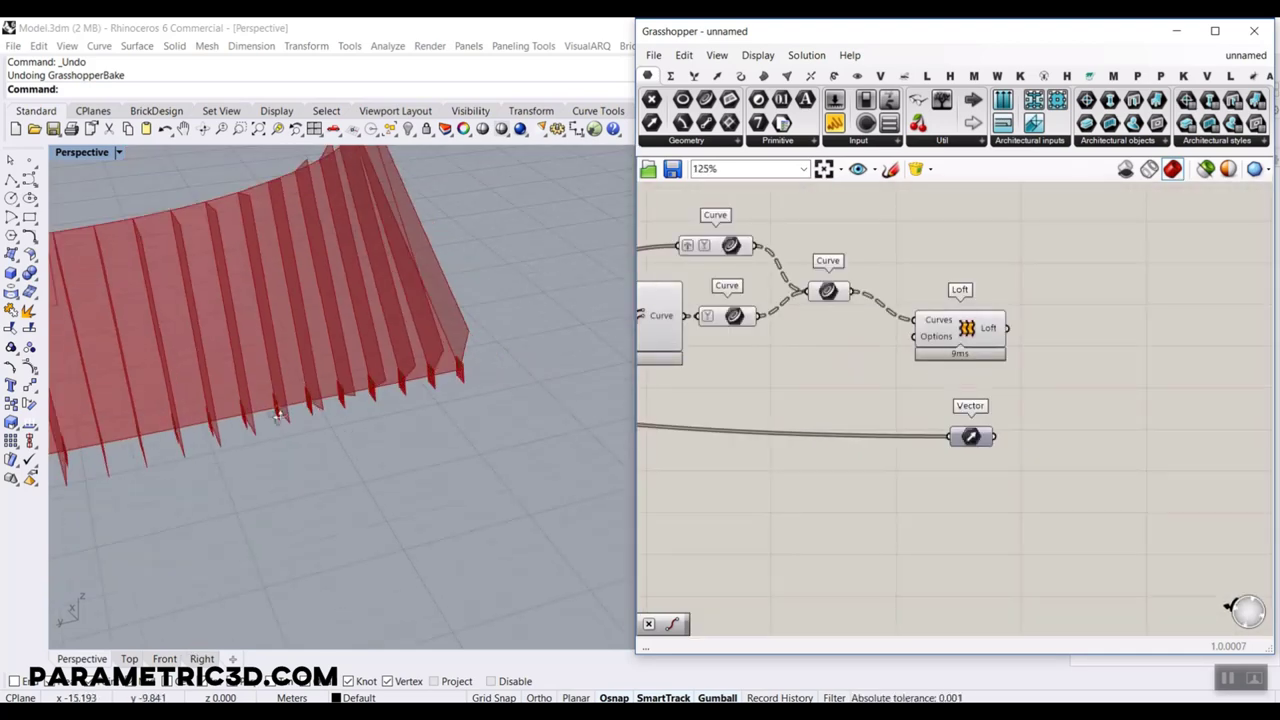
scroll(1025, 378, "up", 3)
- Add an Extrude component and connect the Loft output to its Base input
double_click(1052, 376)
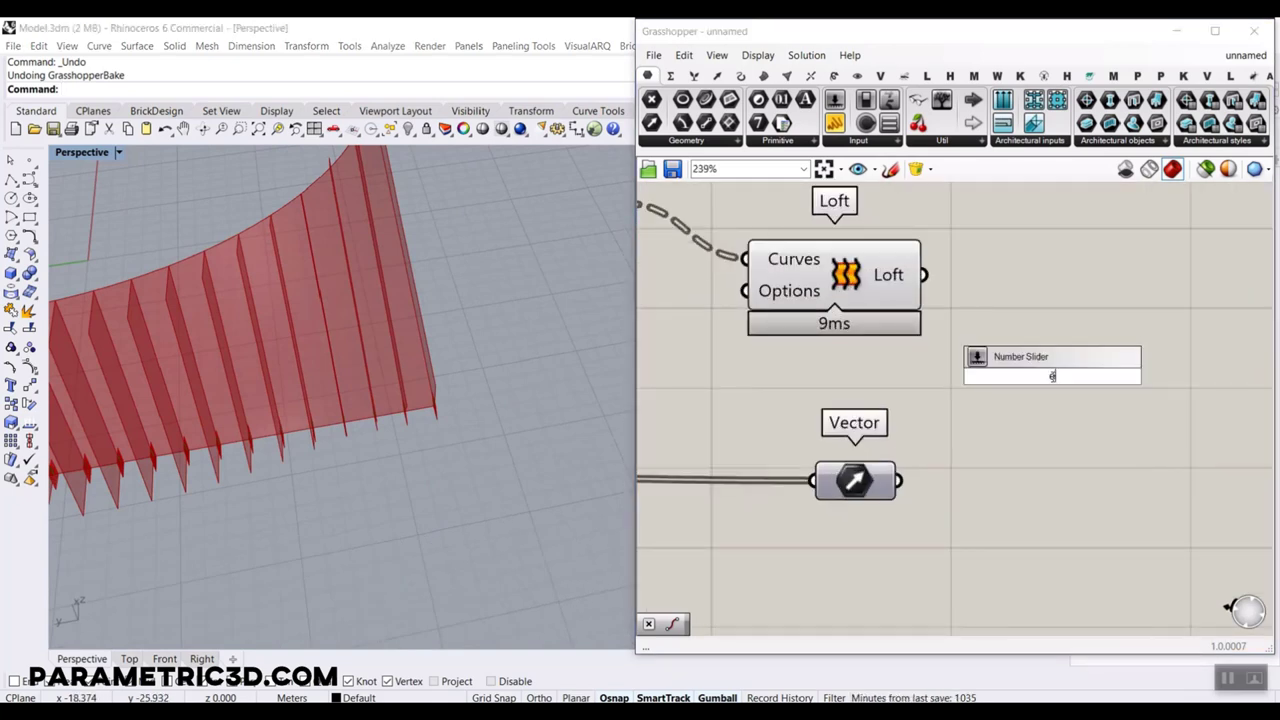
type("extrude")
key("Return")
left_click_drag(928, 279, 941, 360)
- Graft the Vector parameter and reposition it to leave room before the Extrude component
mouse_move(852, 488)
left_mouse_down()
mouse_move(823, 462)
mouse_move(843, 473)
left_mouse_up()
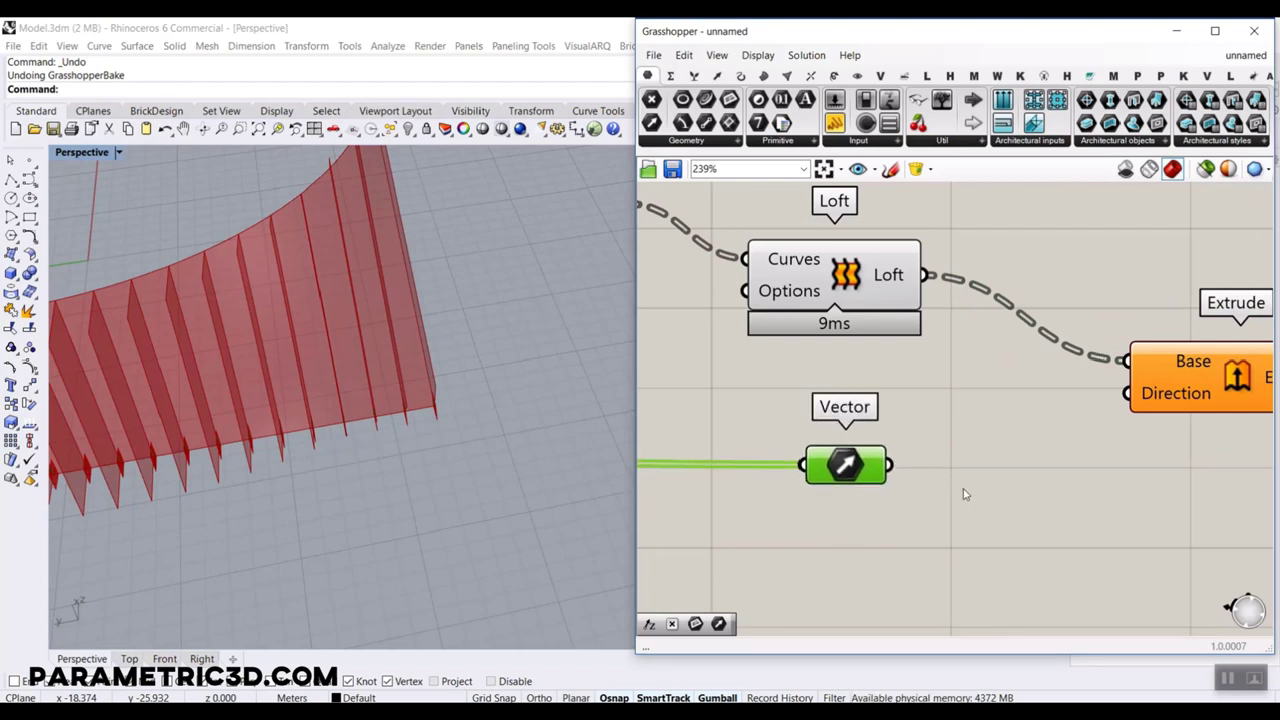
right_click(846, 466)
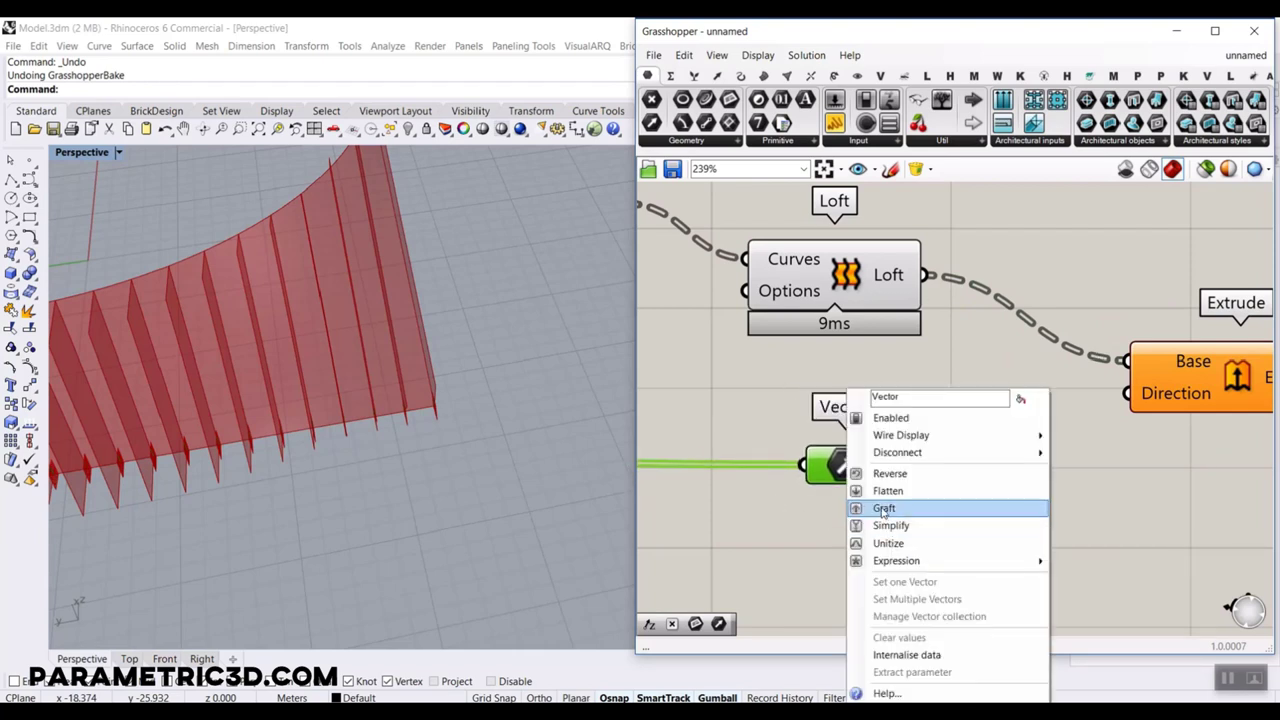
left_click(886, 505)
left_click_drag(846, 468, 790, 455)
- Multiply the Vector by a 2.5 number slider using a Multiplication component, and connect its Result to Extrude's Direction input
left_click(668, 76)
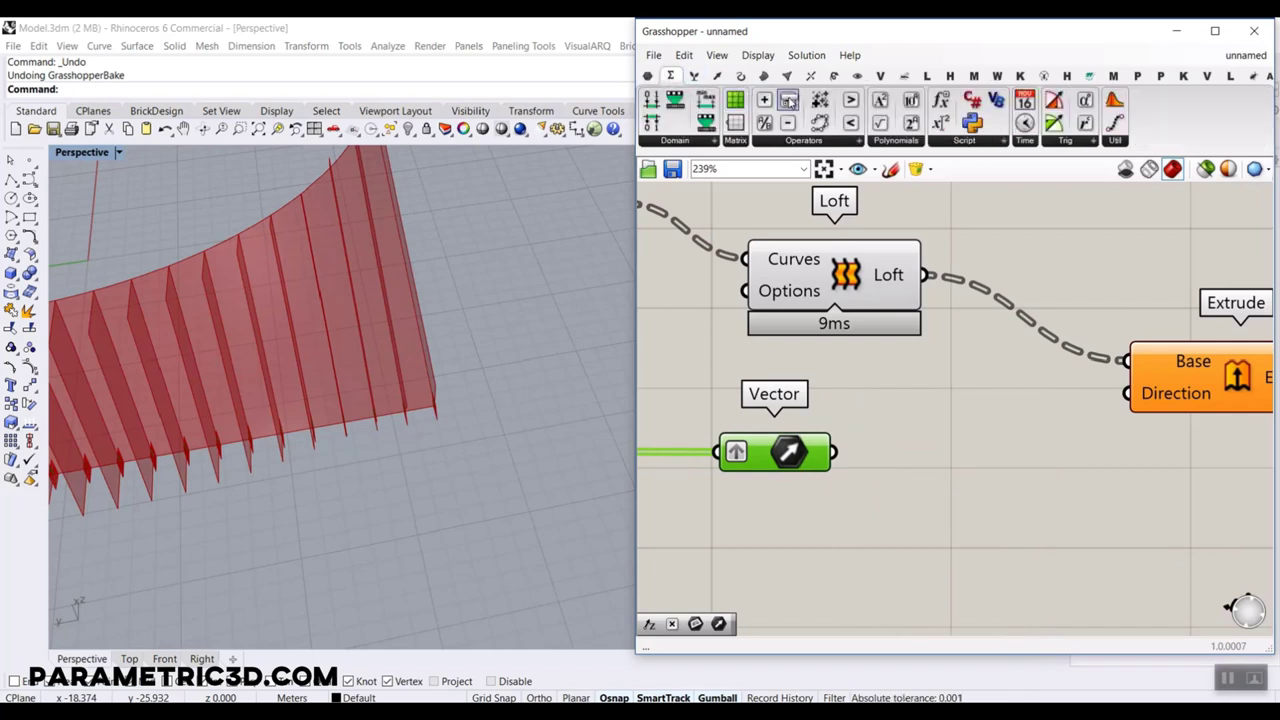
left_click(969, 487)
double_click(782, 533)
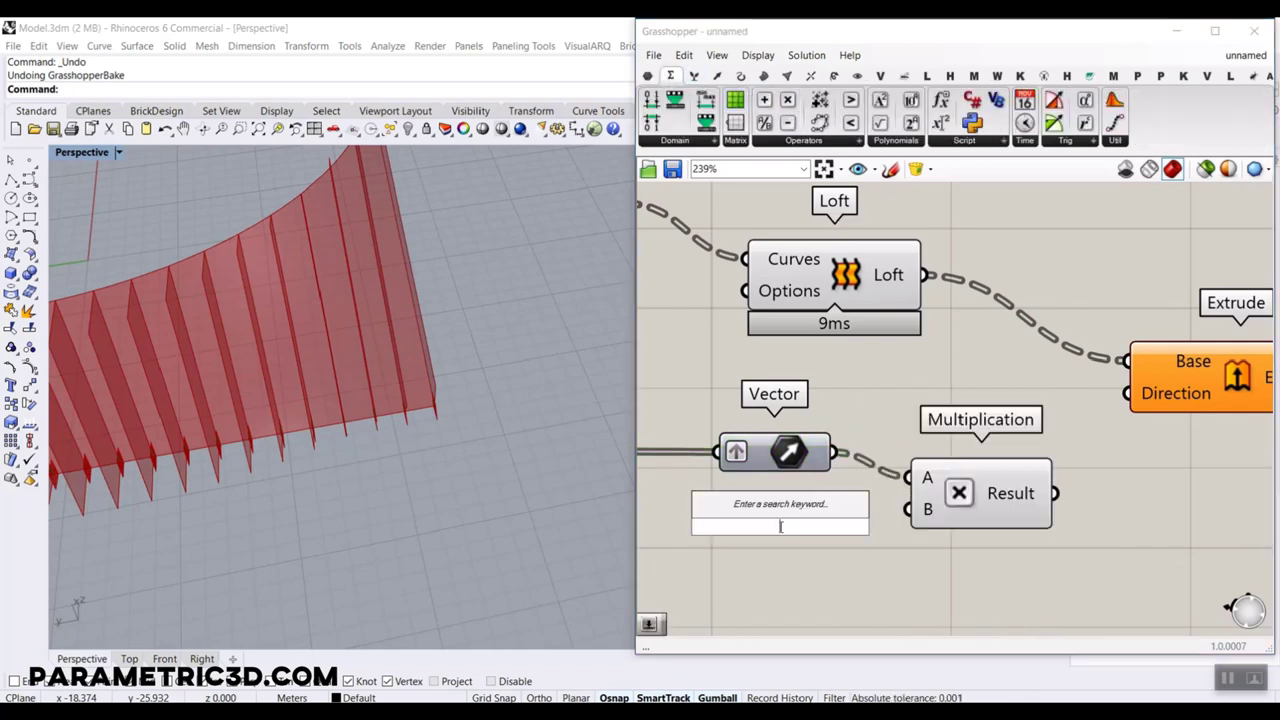
type("2.5")
key("Return")
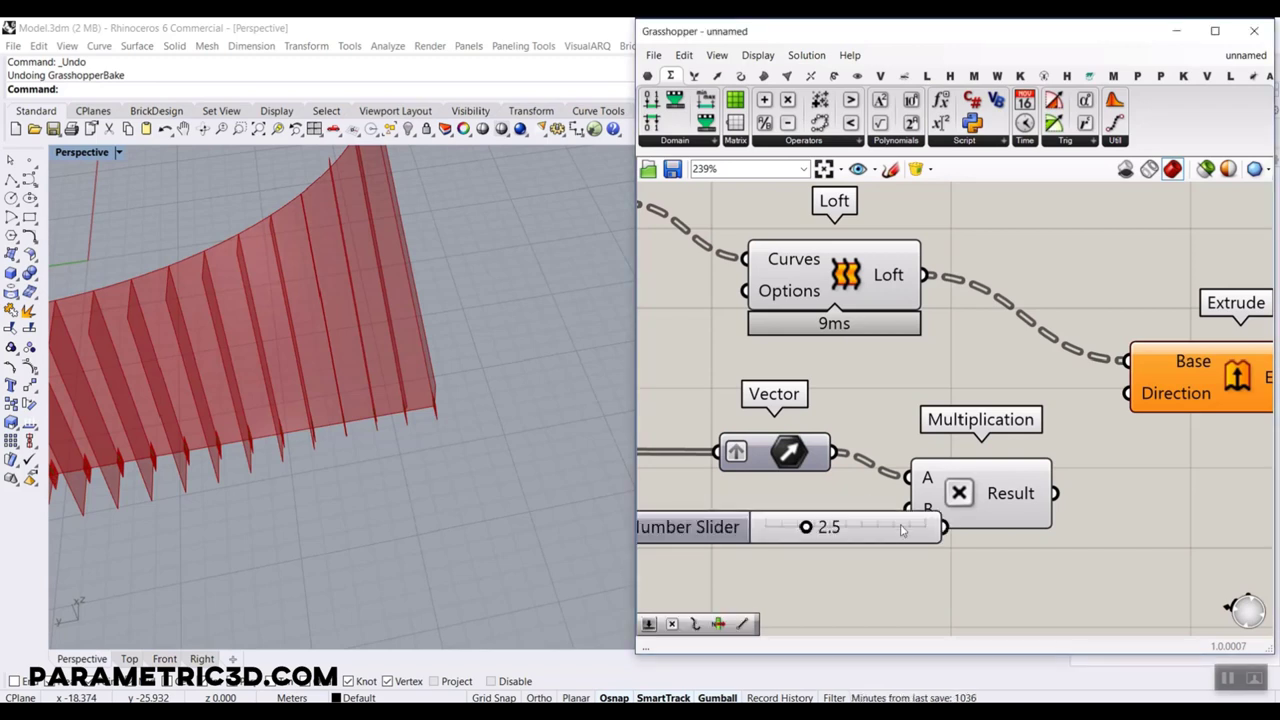
left_click_drag(901, 530, 840, 522)
left_click_drag(1054, 493, 1127, 393)
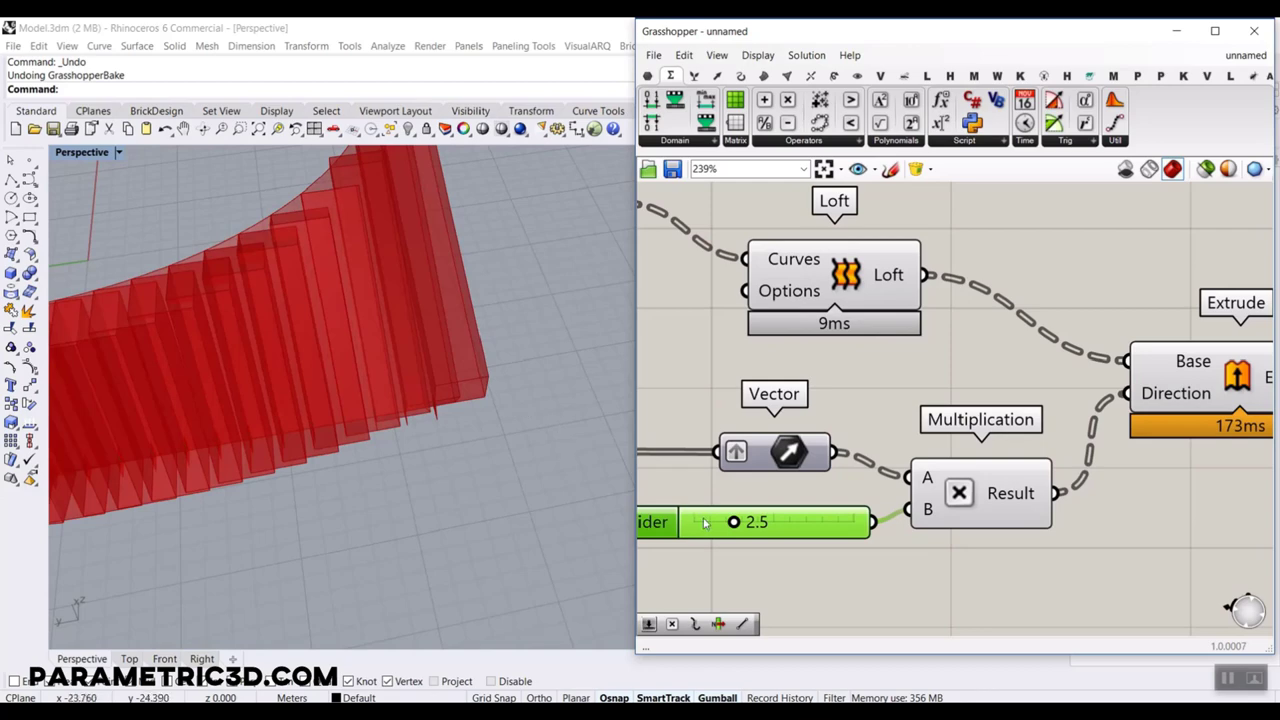
- Set the extrusion thickness slider to 0.3 and inspect the thickened fins around the facade
left_click_drag(733, 523, 699, 523)
scroll(383, 404, "down", 4)
right_click_drag(383, 404, 284, 362)
scroll(355, 383, "up", 5)
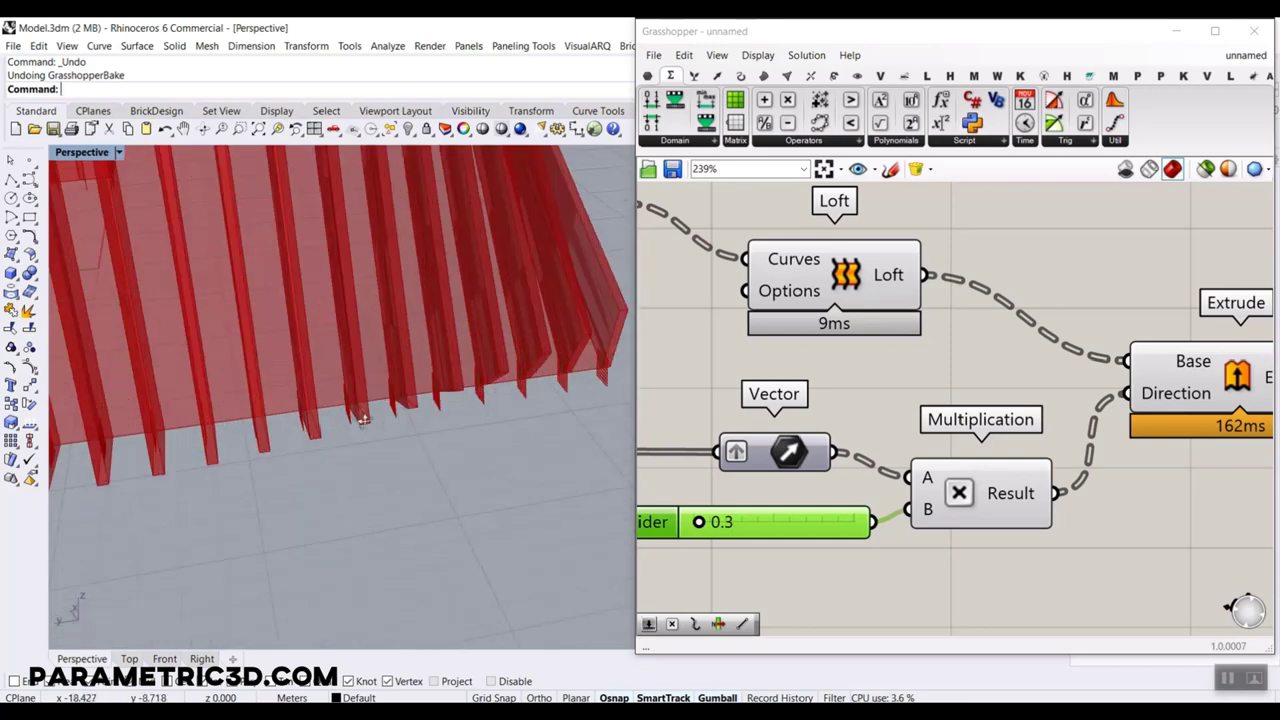
right_click_drag(362, 420, 406, 412)
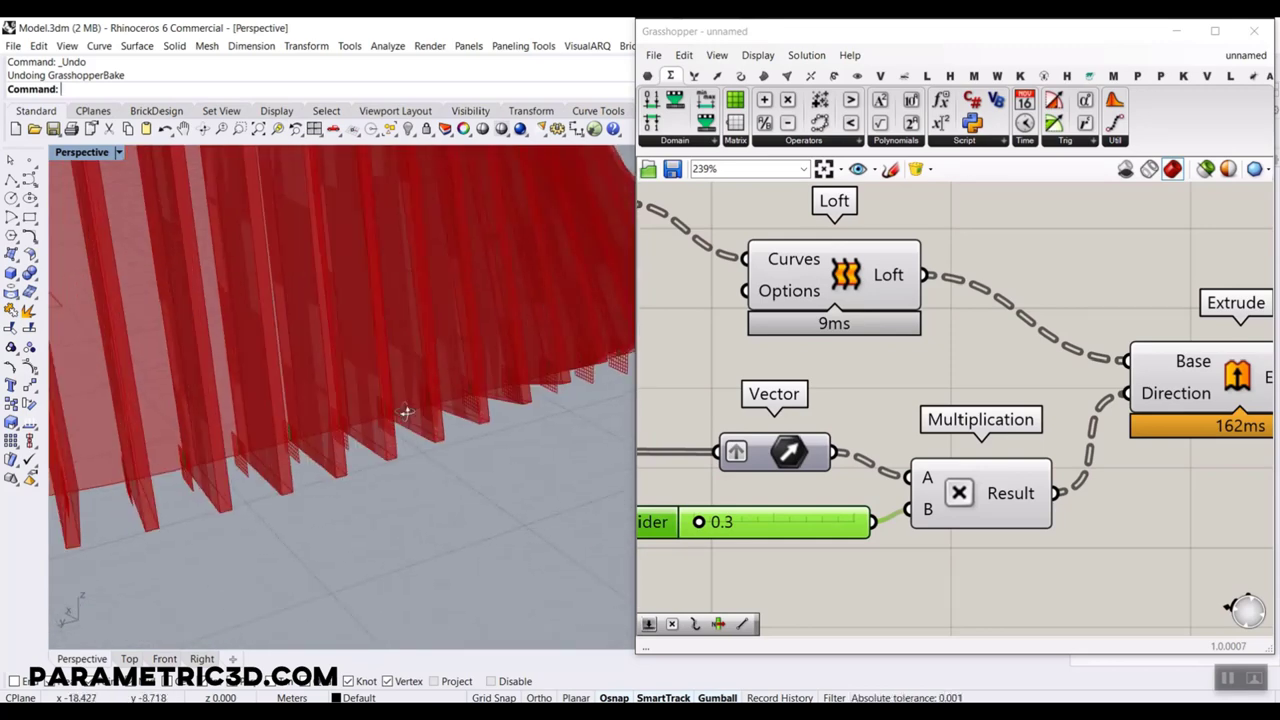
scroll(406, 412, "down", 8)
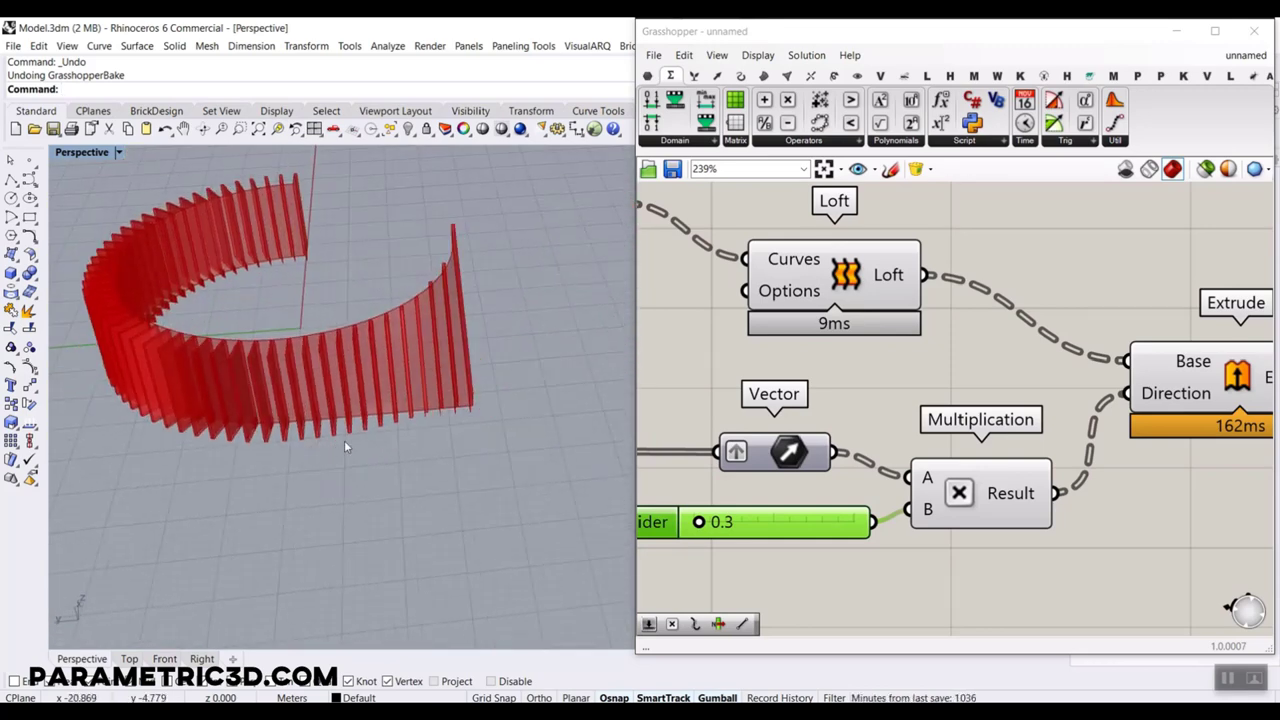
right_click_drag(345, 447, 387, 420)
- Raise the slider feeding Offset Curve's Distance to 3.7 and check the fin depth in the viewport
right_click_drag(888, 393, 987, 414)
scroll(987, 414, "down", 3)
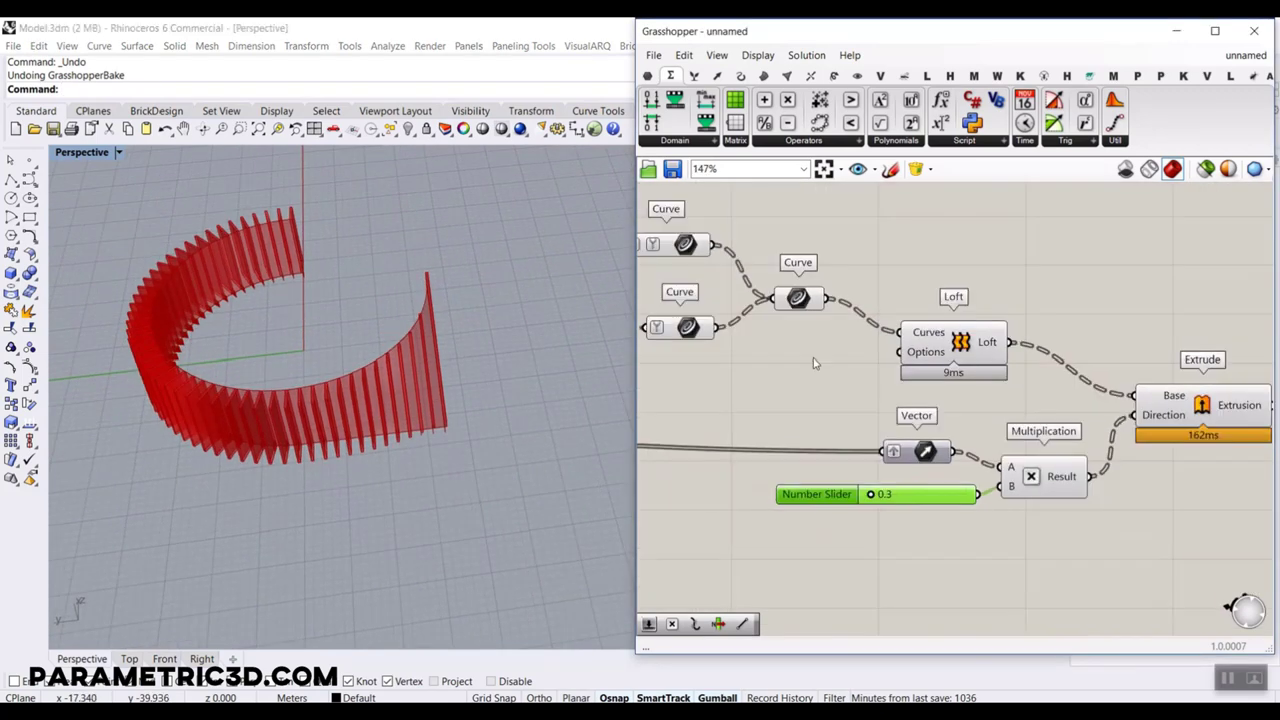
right_click_drag(730, 352, 885, 353)
right_click_drag(722, 360, 952, 374)
scroll(809, 420, "up", 3)
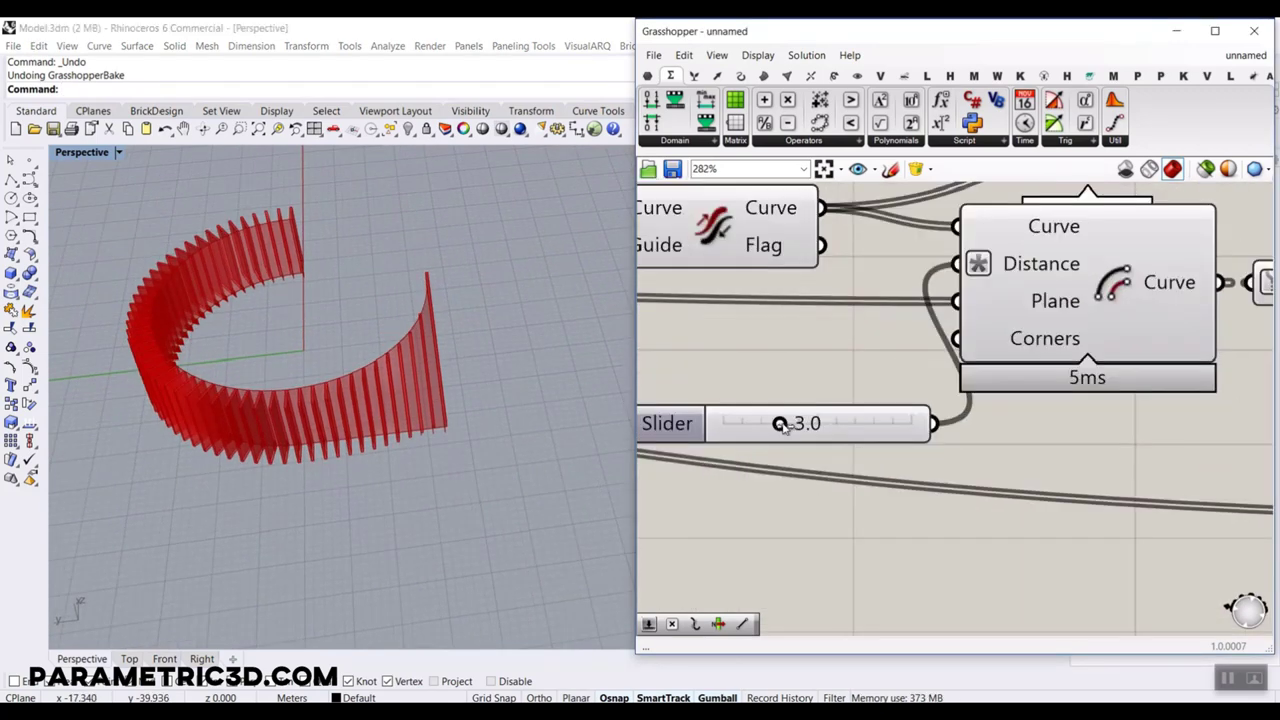
mouse_move(808, 425)
left_mouse_down()
mouse_move(835, 424)
mouse_move(792, 424)
left_mouse_up()
scroll(430, 375, "up", 3)
scroll(944, 398, "down", 5)
- Set the slider feeding Perp Frames' Count to 35 and view the resulting fin spacing
scroll(944, 398, "down", 6)
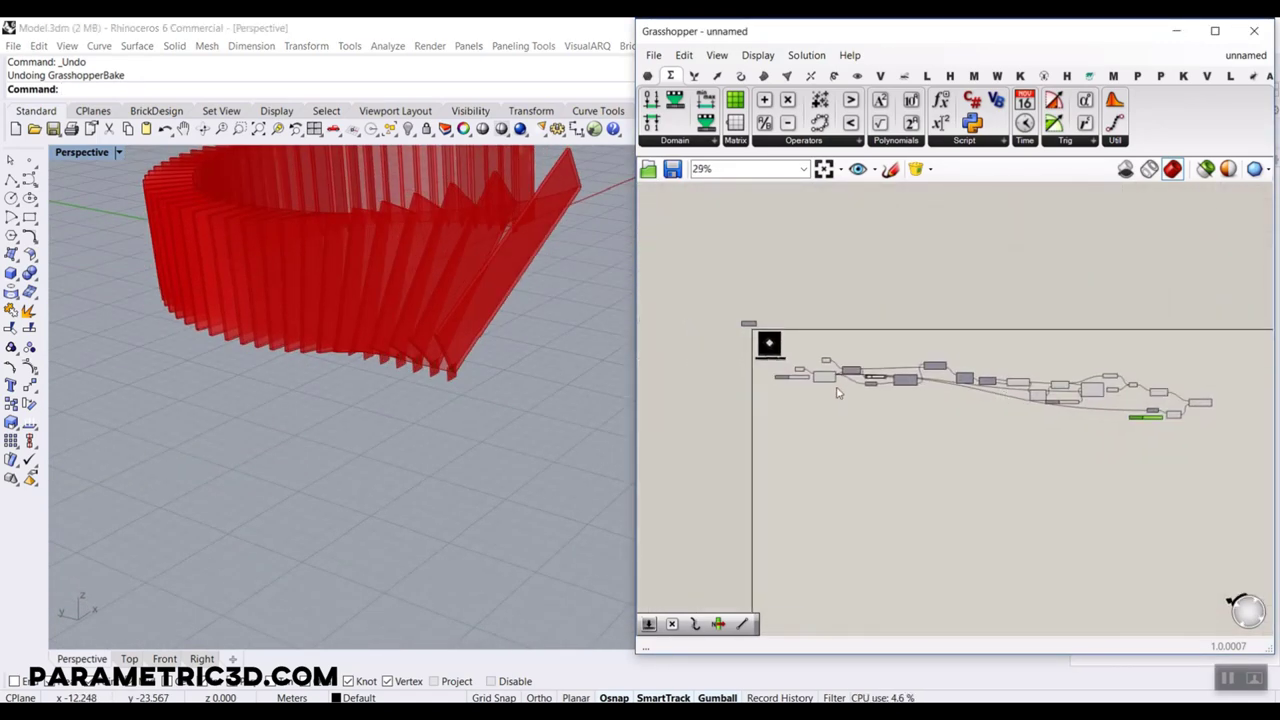
scroll(770, 360, "up", 6)
right_click_drag(788, 414, 977, 409)
scroll(787, 342, "up", 4)
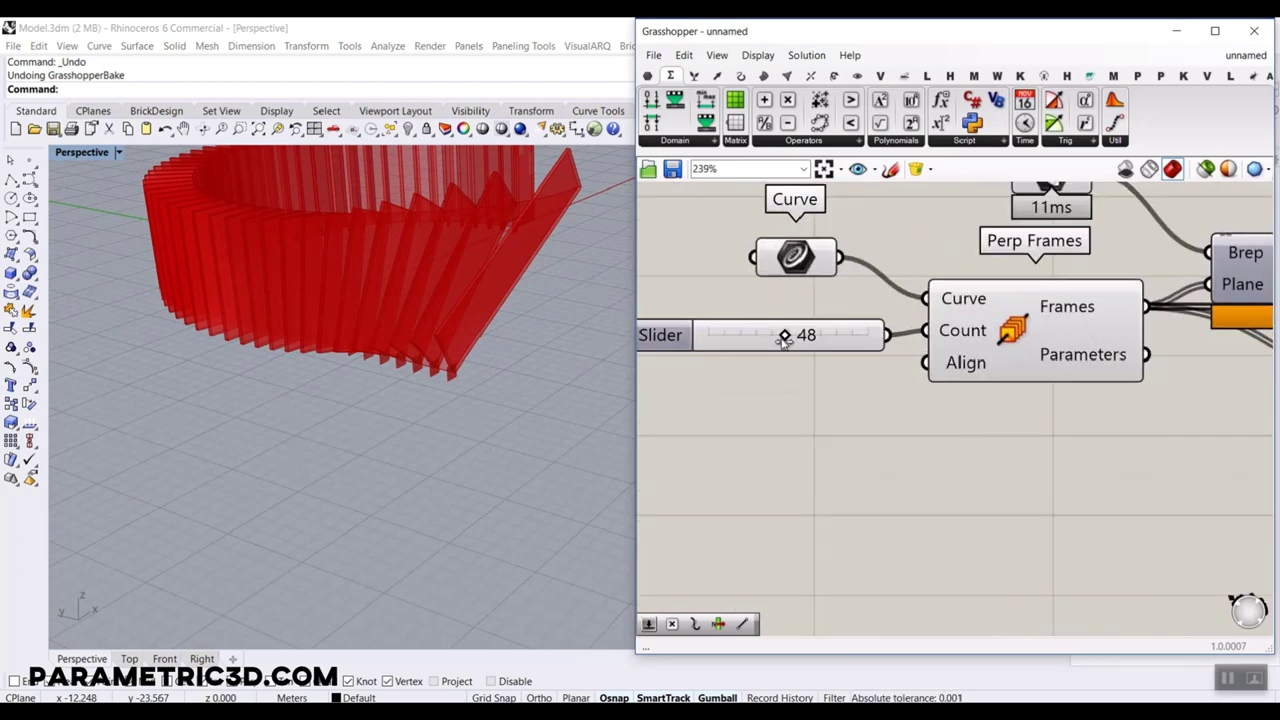
left_click_drag(770, 342, 762, 338)
right_click_drag(400, 362, 512, 351)
scroll(497, 336, "down", 5)
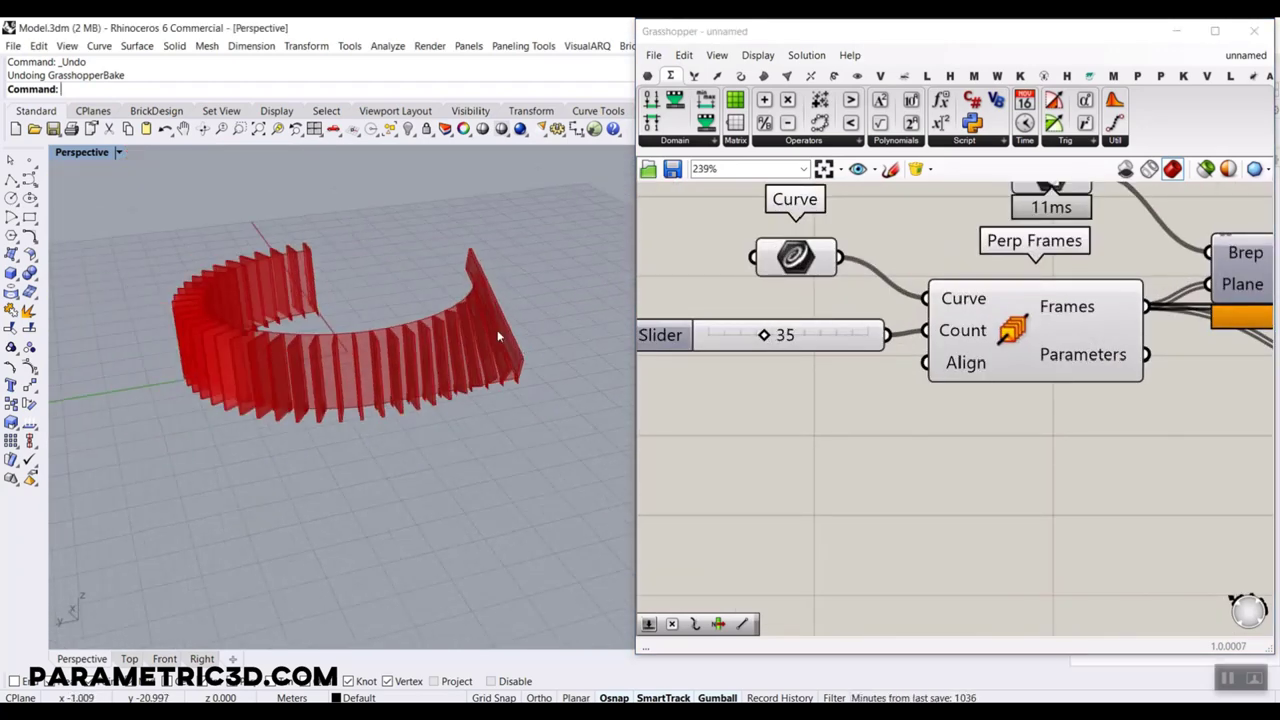
- Set the slider multiplying the extrusion vector to 0.5 and view the thicker fins
scroll(822, 272, "down", 6)
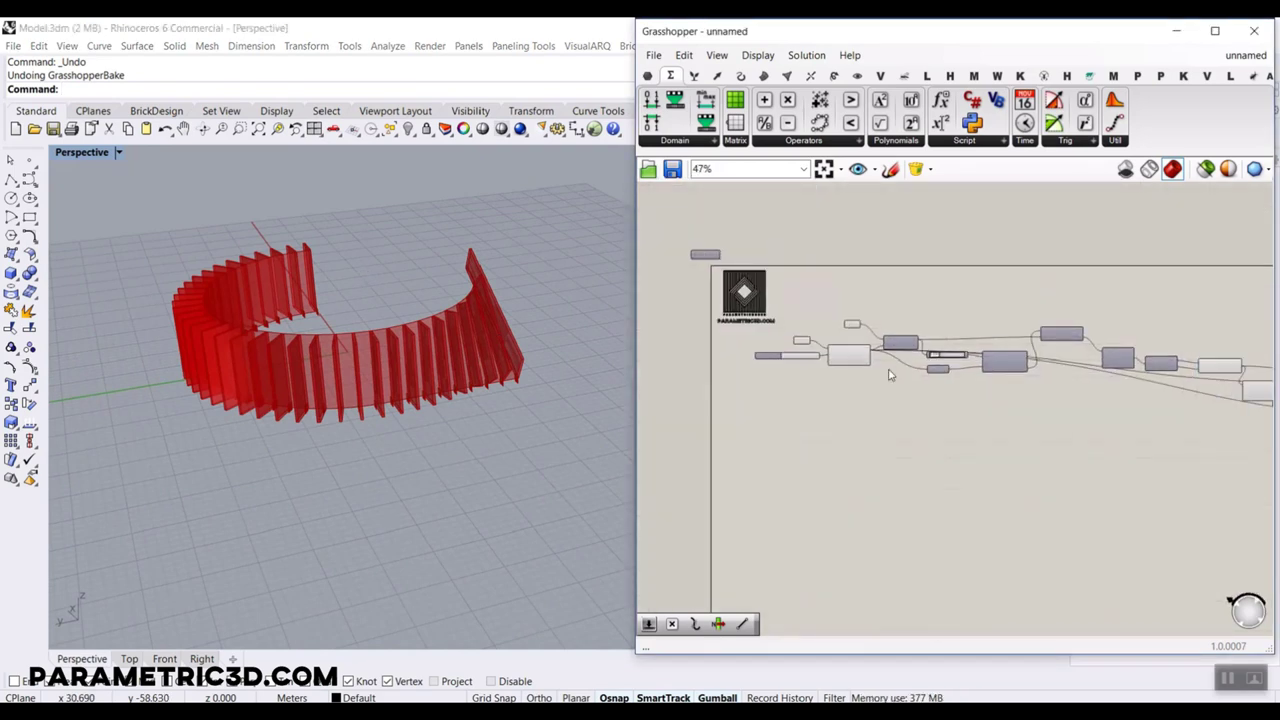
scroll(1175, 421, "up", 10)
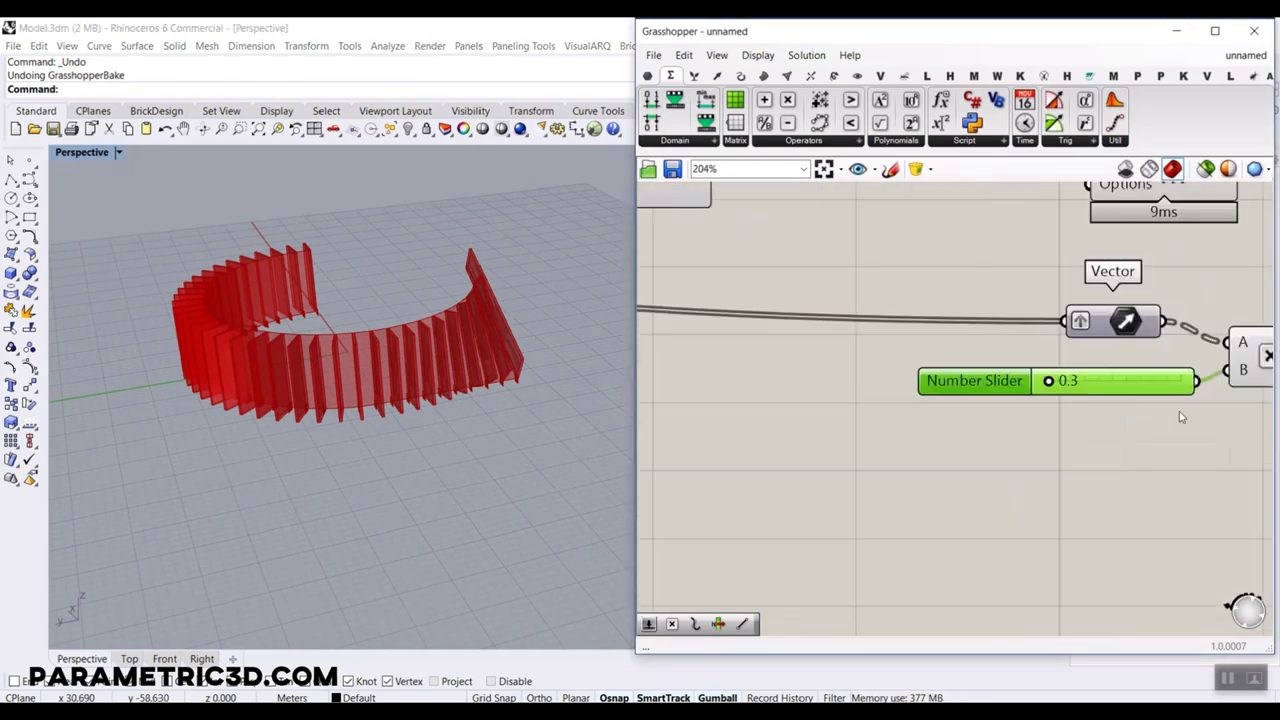
left_click_drag(1031, 372, 1038, 374)
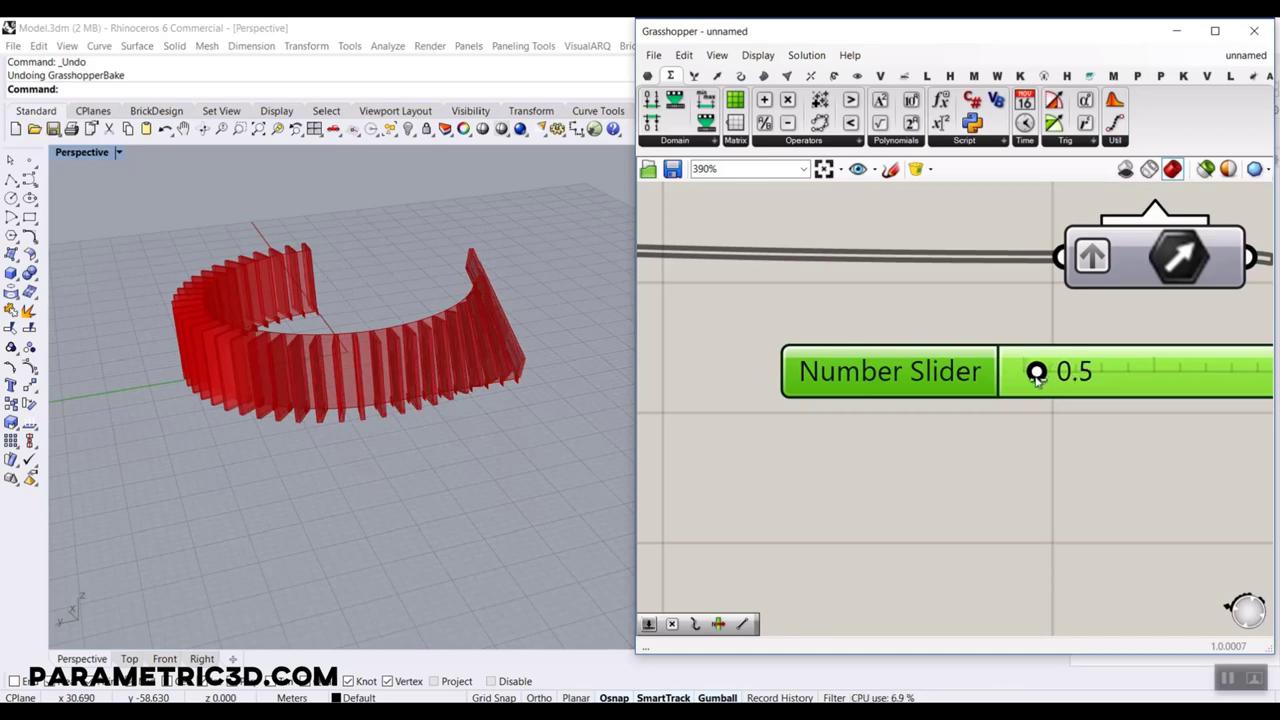
right_click_drag(436, 375, 536, 323)
- Move the Surface parameter above the Curve parameter at the start of the definition, and select the Curve to highlight the facade's base curve
right_click_drag(883, 354, 1005, 403)
scroll(1018, 420, "down", 8)
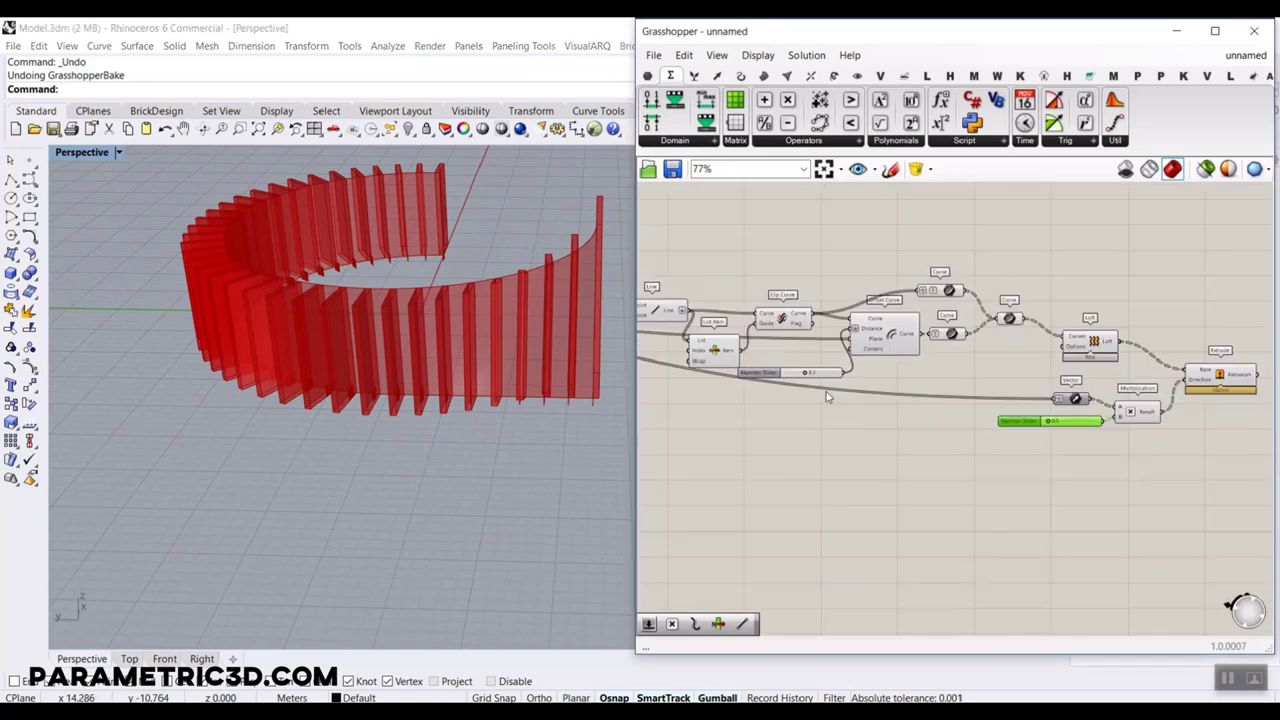
right_click_drag(657, 349, 1206, 408)
right_click_drag(677, 330, 1126, 337)
scroll(1126, 337, "up", 4)
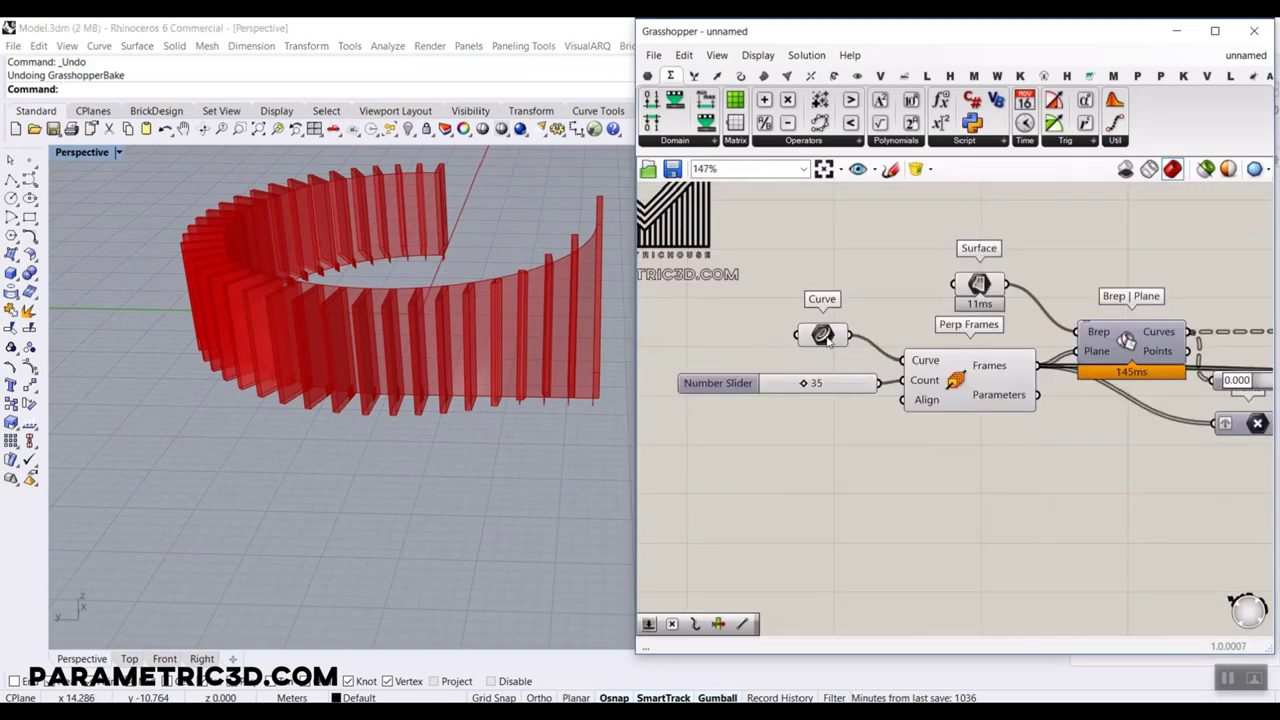
left_click_drag(978, 287, 828, 273)
left_click(826, 335)
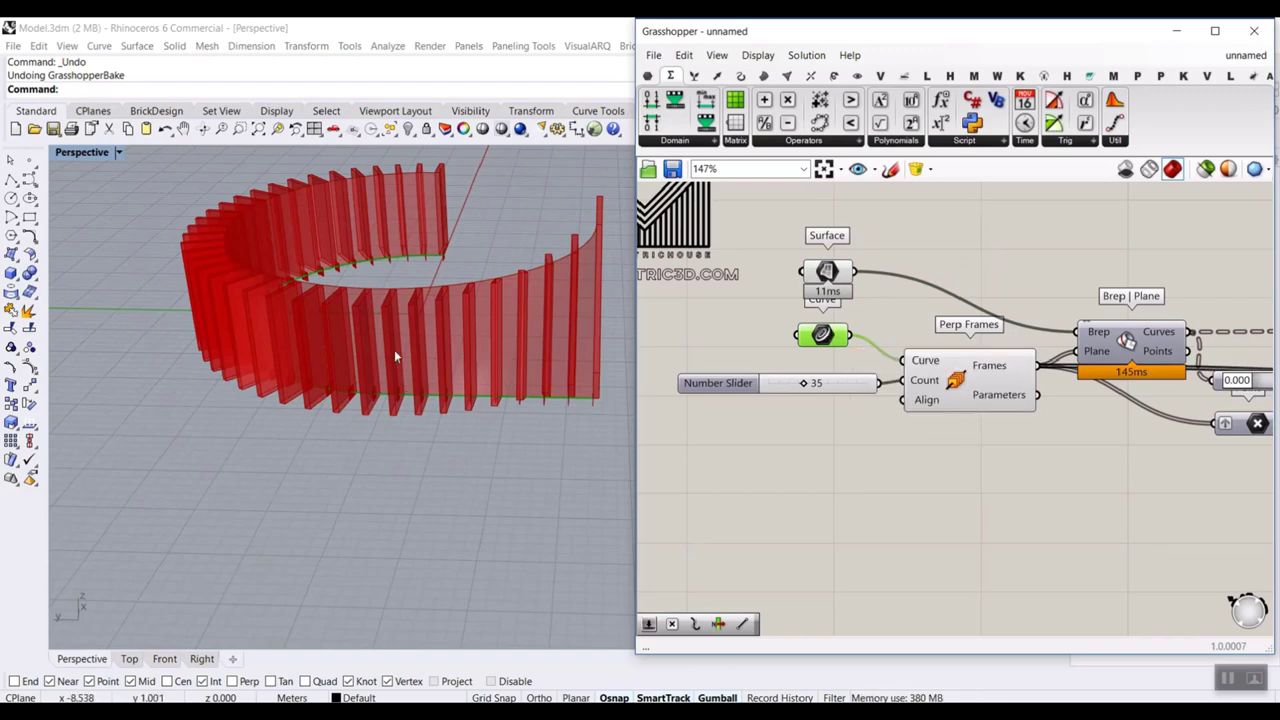
right_click_drag(395, 356, 421, 395)
right_click_drag(804, 353, 769, 342)
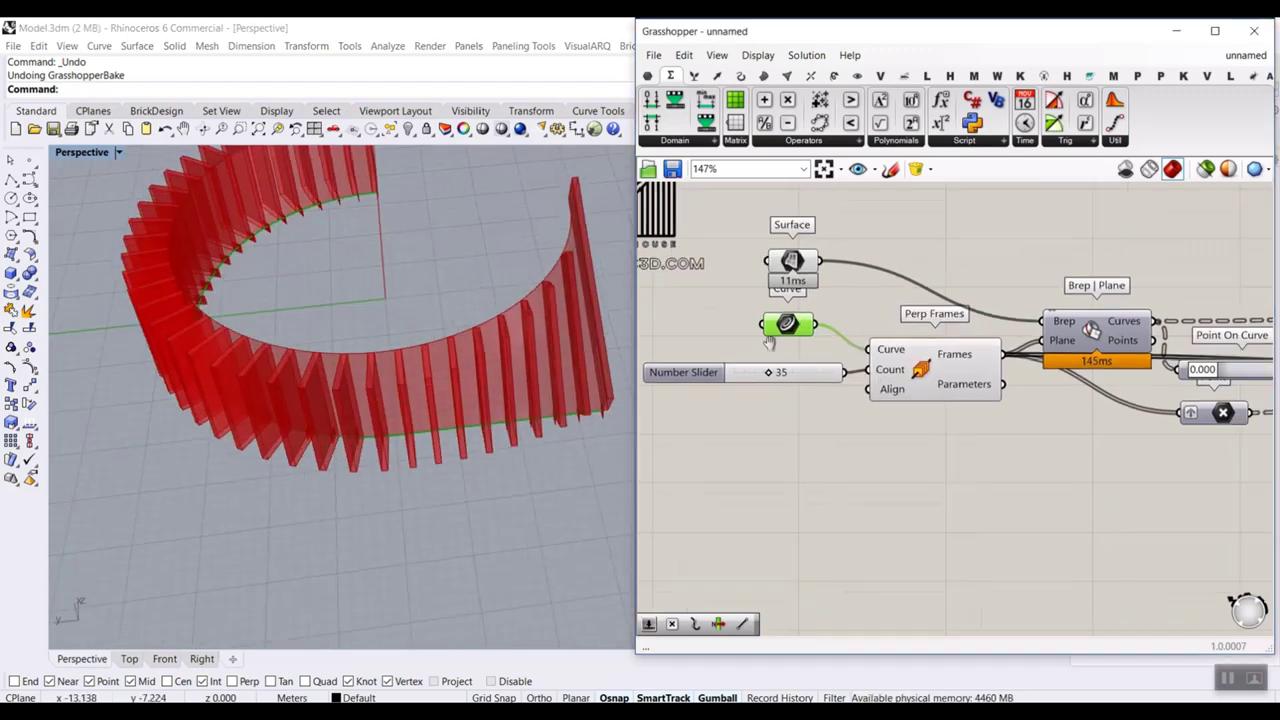
- Bake the Extrude component's fins into the Rhino model using the default attributes
scroll(770, 343, "down", 5)
scroll(1082, 336, "up", 5)
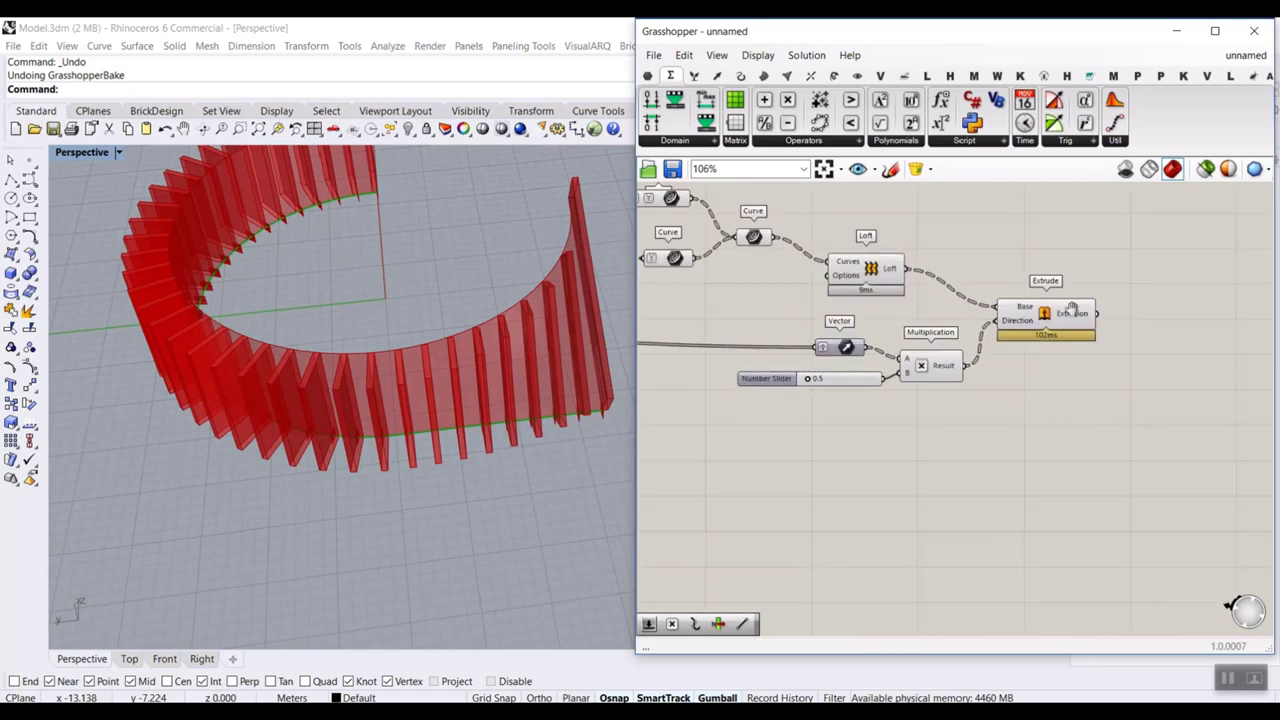
right_click(1053, 305)
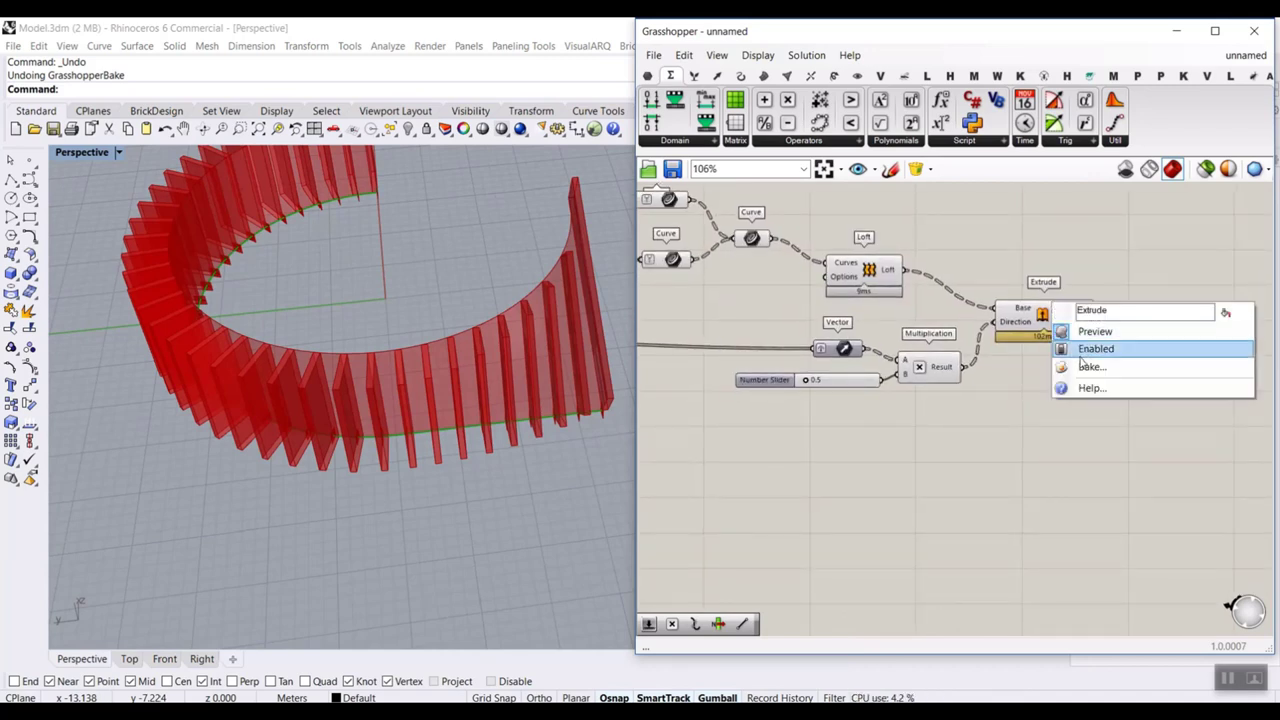
left_click(1084, 366)
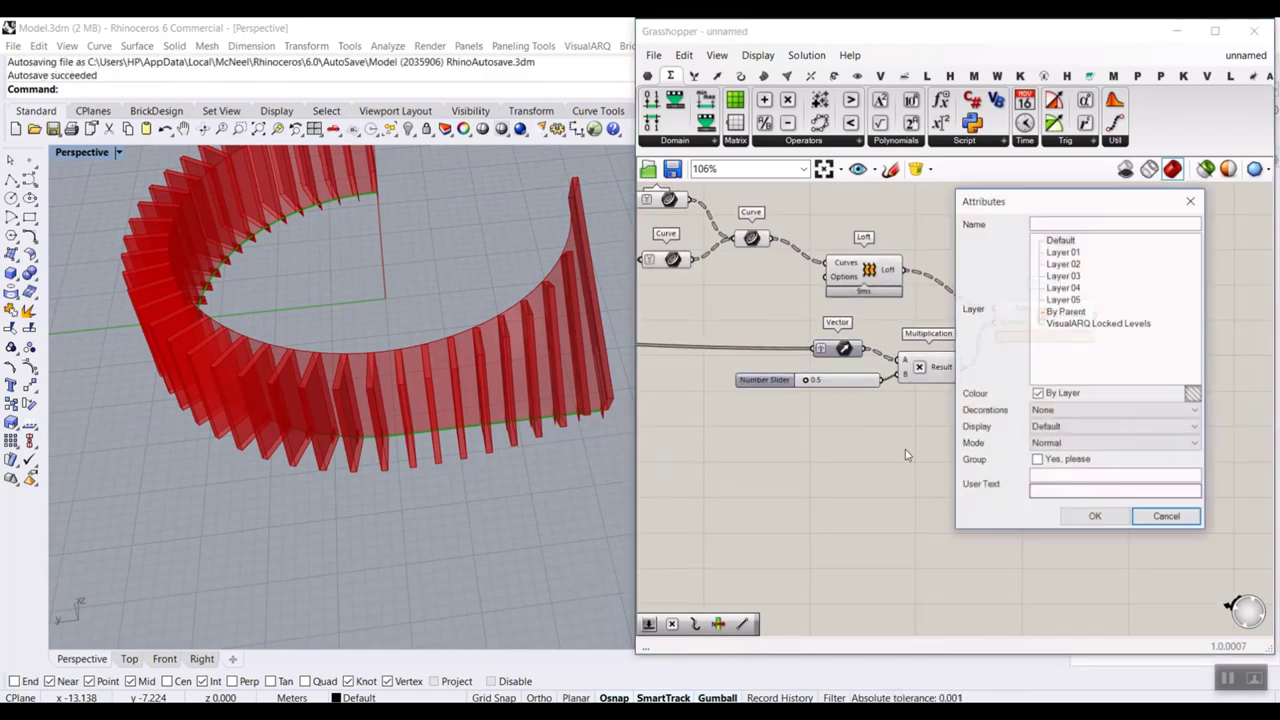
left_click(1090, 518)
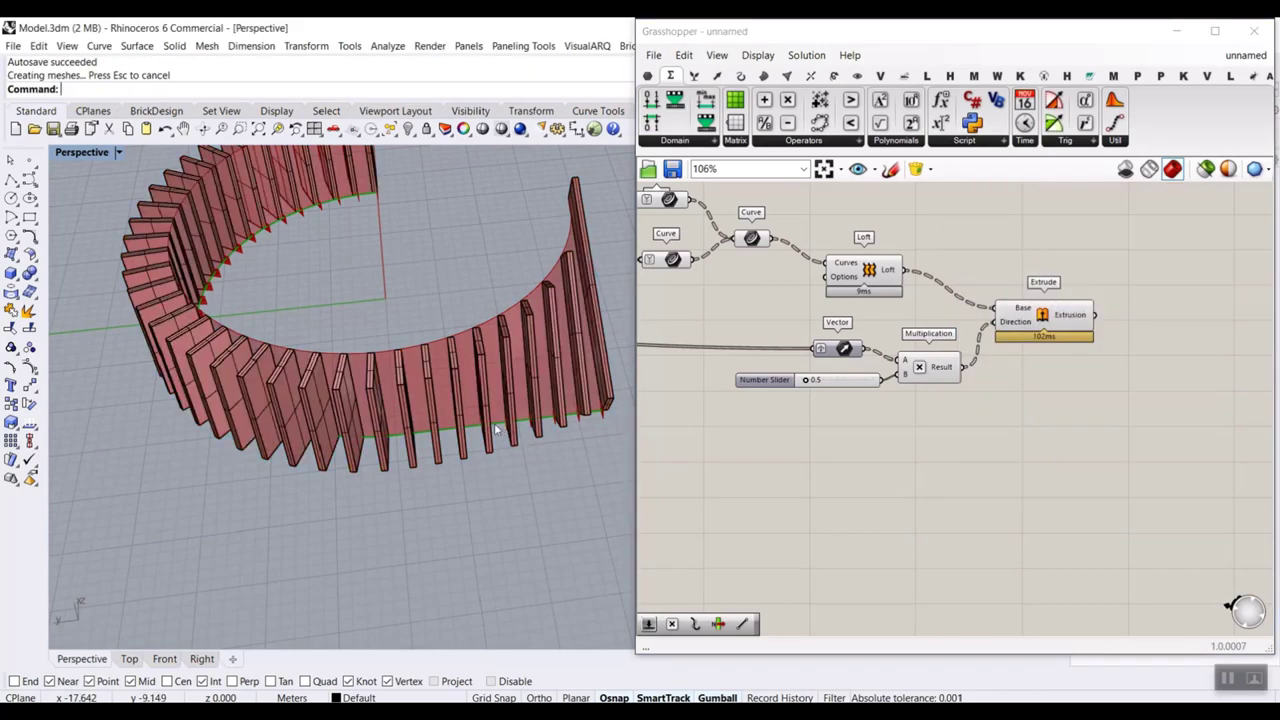
- Minimize Grasshopper to return to the Rhino model, and show the hidden facade surface behind the baked fins
left_click(1176, 31)
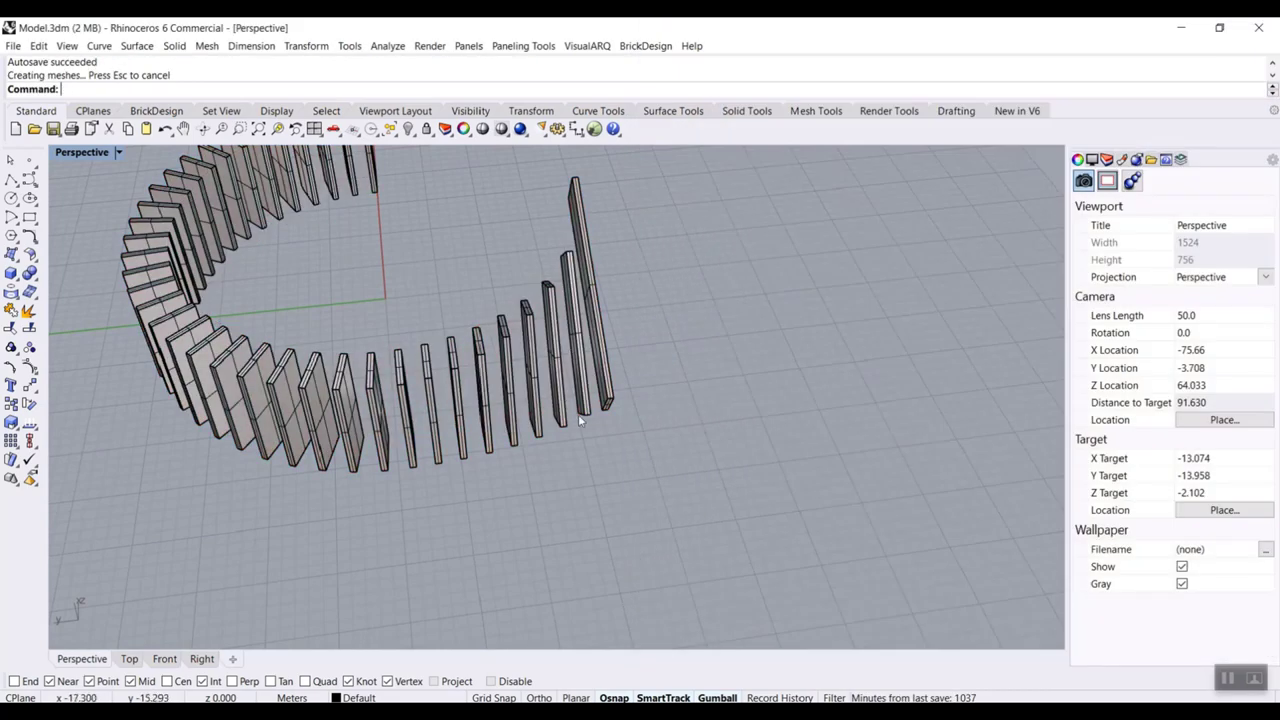
right_click_drag(446, 394, 523, 329)
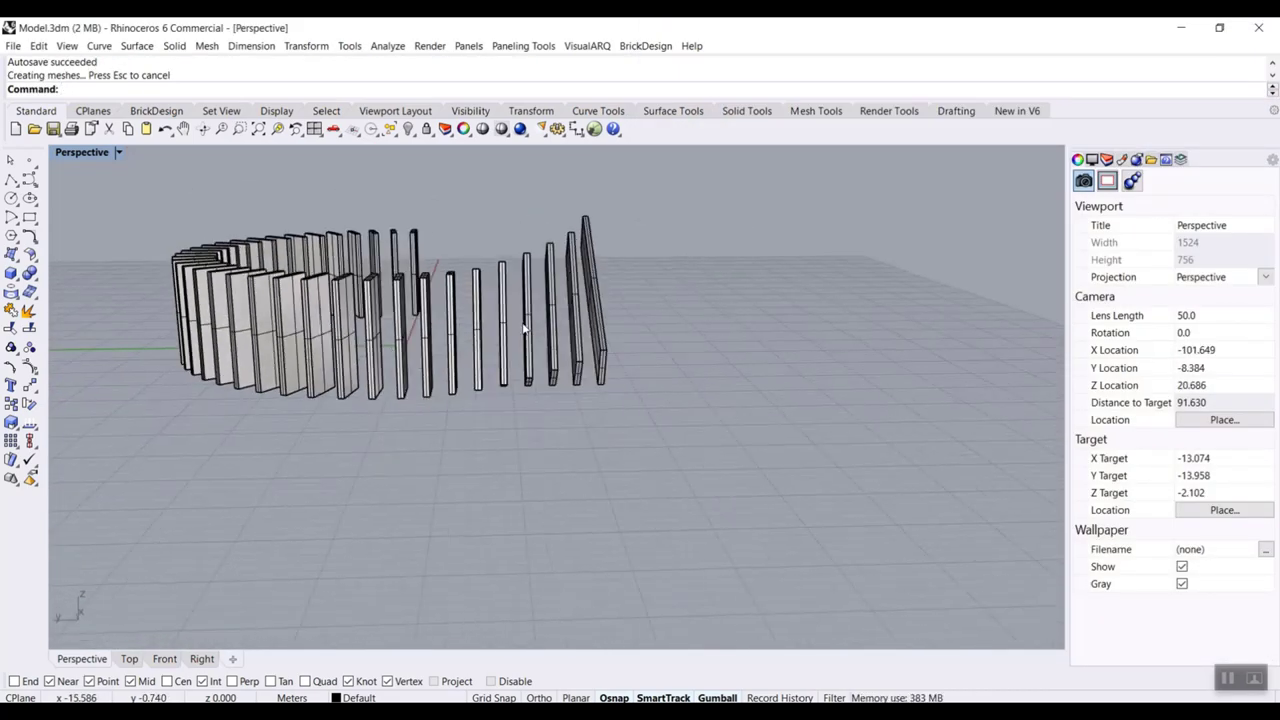
scroll(681, 298, "up", 6)
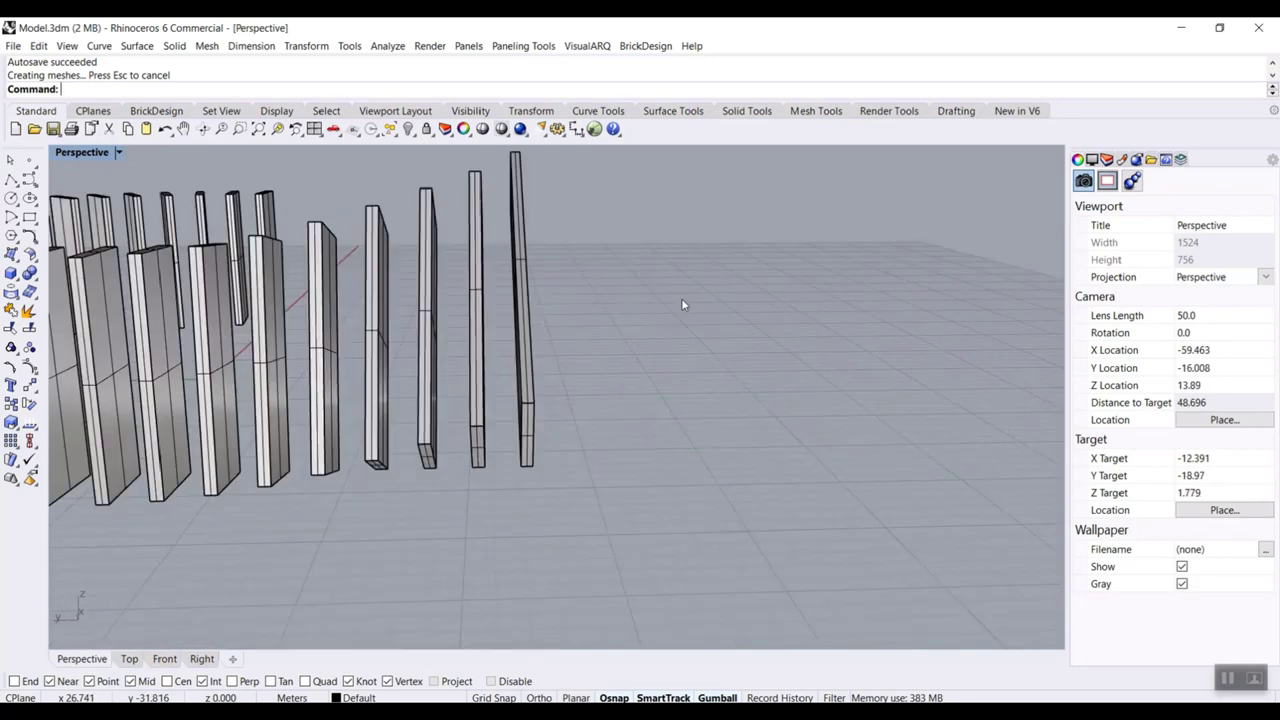
left_click(408, 129)
left_click(427, 153)
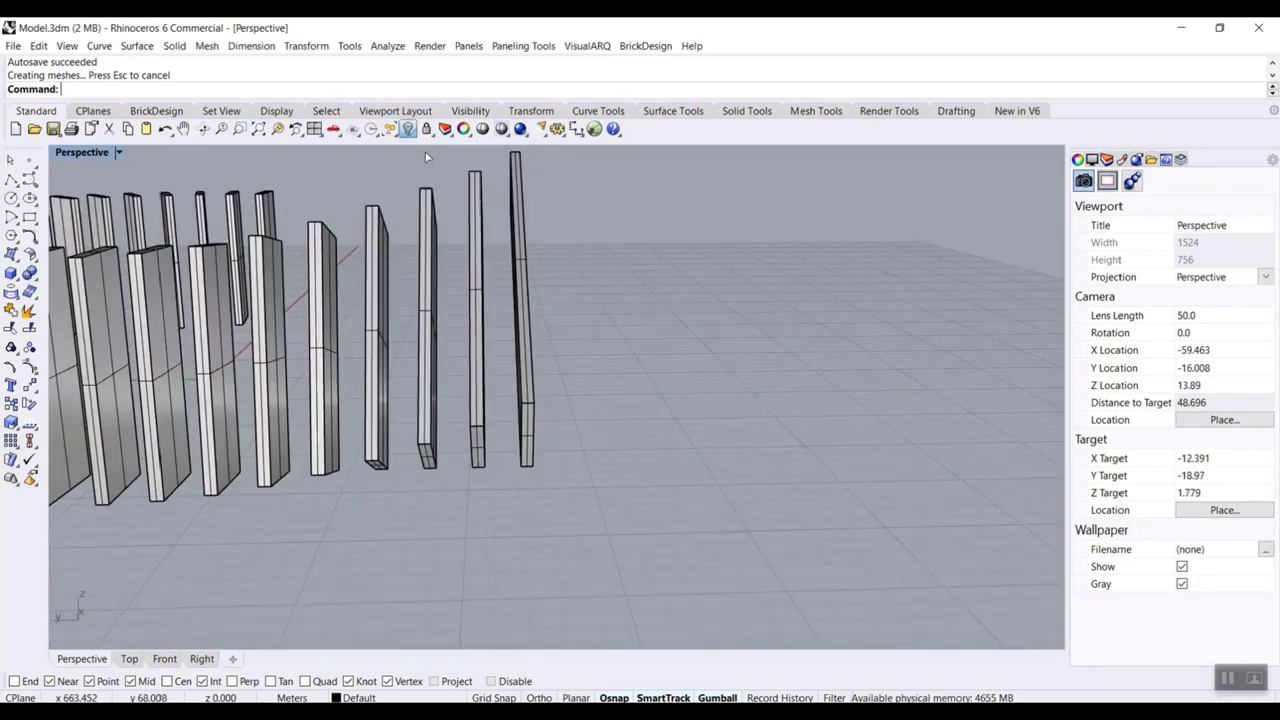
- Examine the baked fins together with the facade surface from several angles around the building, both close up and as a whole
scroll(625, 321, "down", 6)
right_click_drag(625, 321, 812, 322)
scroll(592, 321, "up", 6)
scroll(816, 324, "down", 2)
scroll(739, 474, "down", 2)
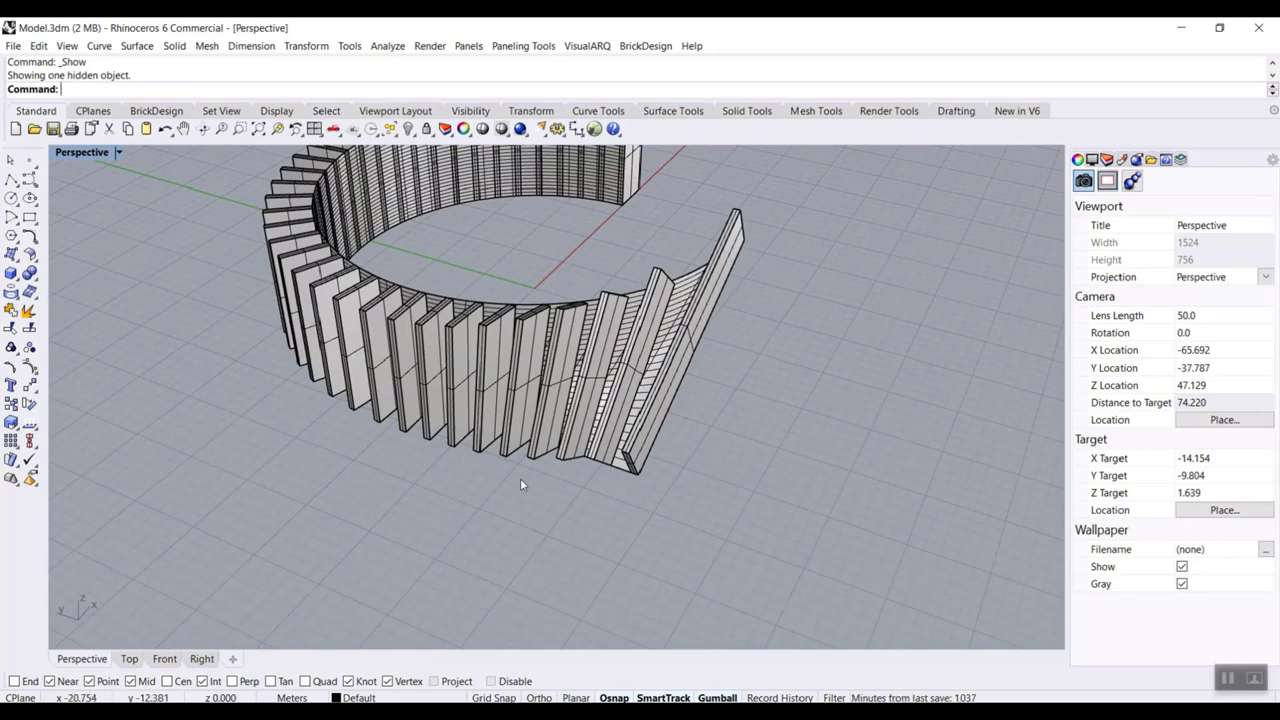
right_click_drag(520, 480, 614, 460)
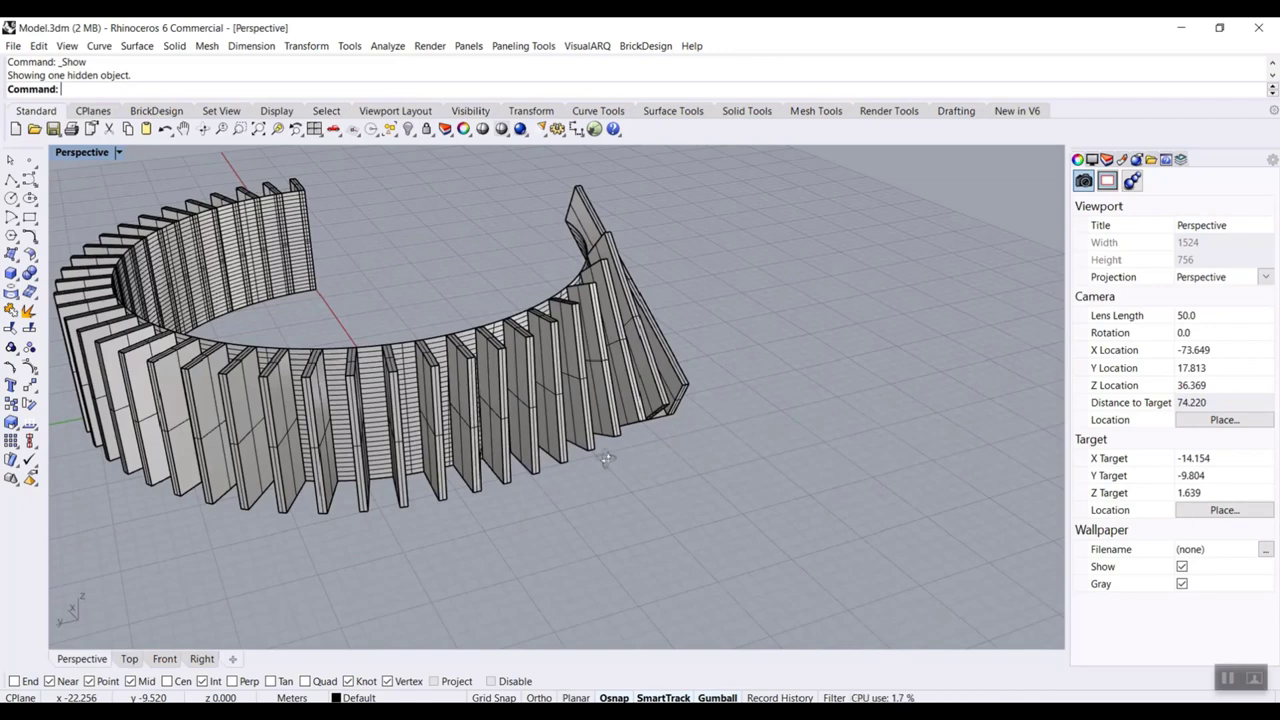
scroll(503, 455, "up", 5)
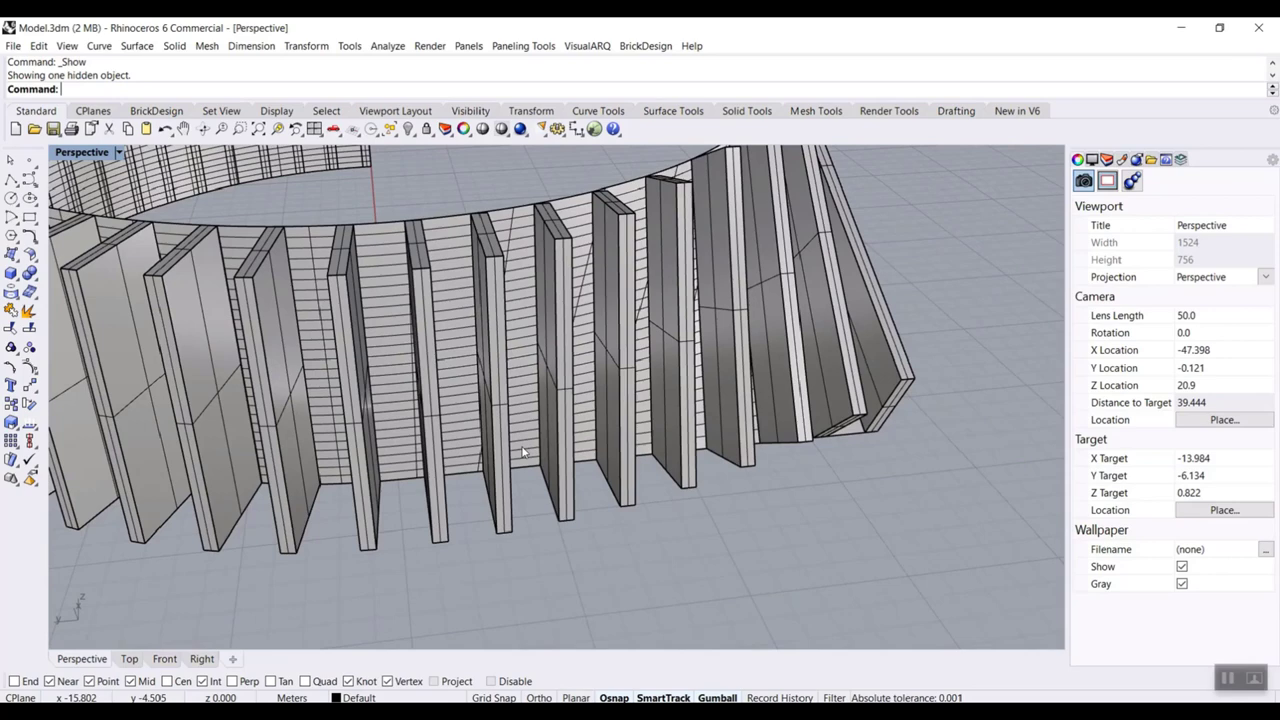
right_click_drag(771, 425, 610, 465)
scroll(568, 465, "down", 2)
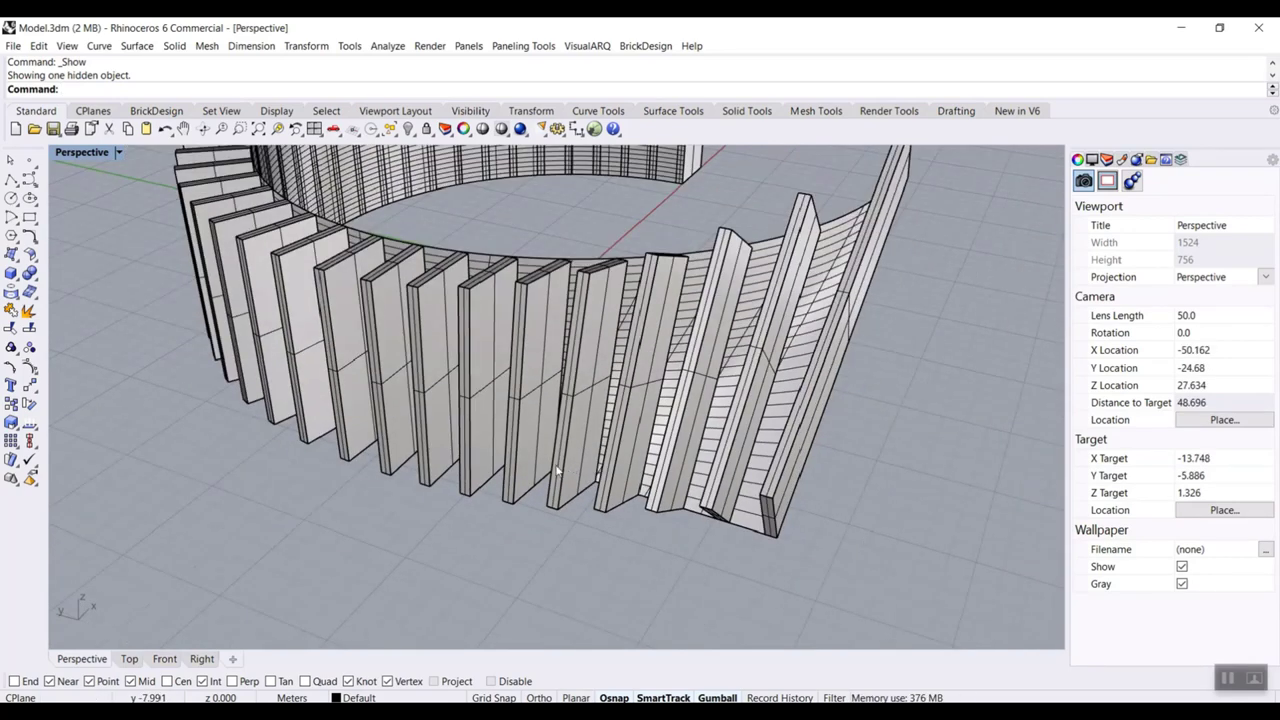
right_click_drag(453, 468, 760, 431)
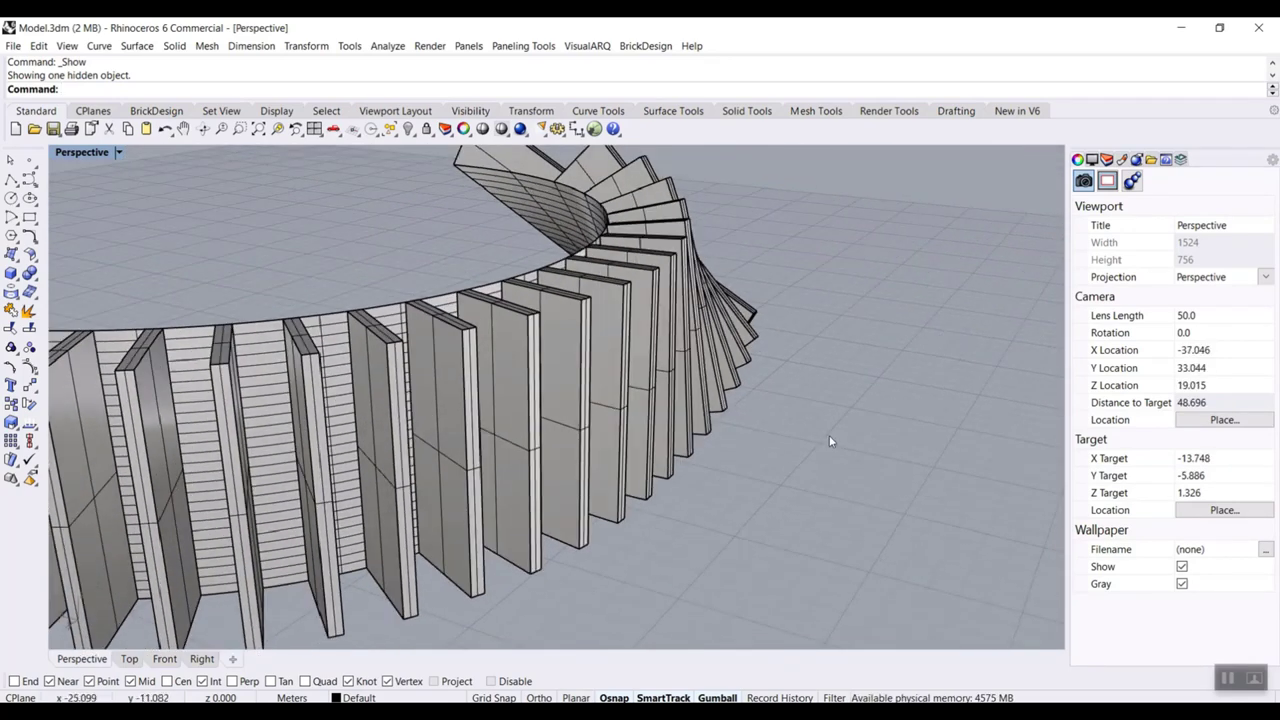
scroll(829, 436, "down", 3)
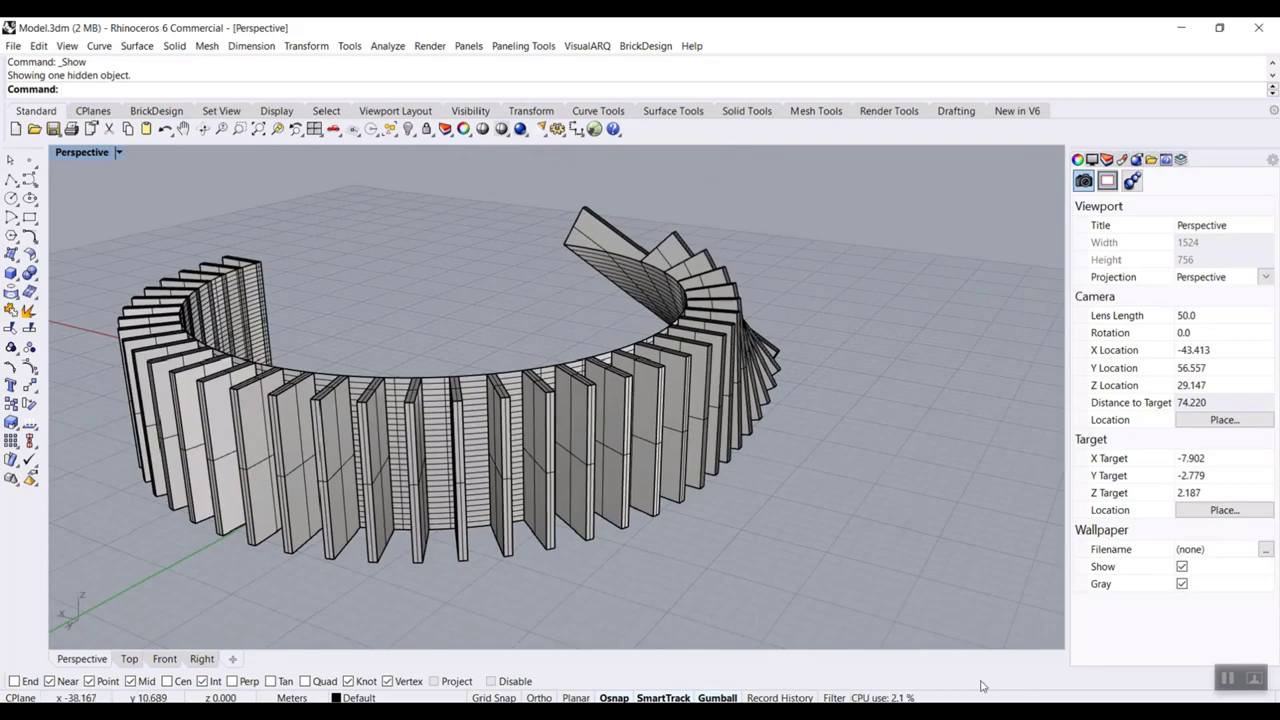